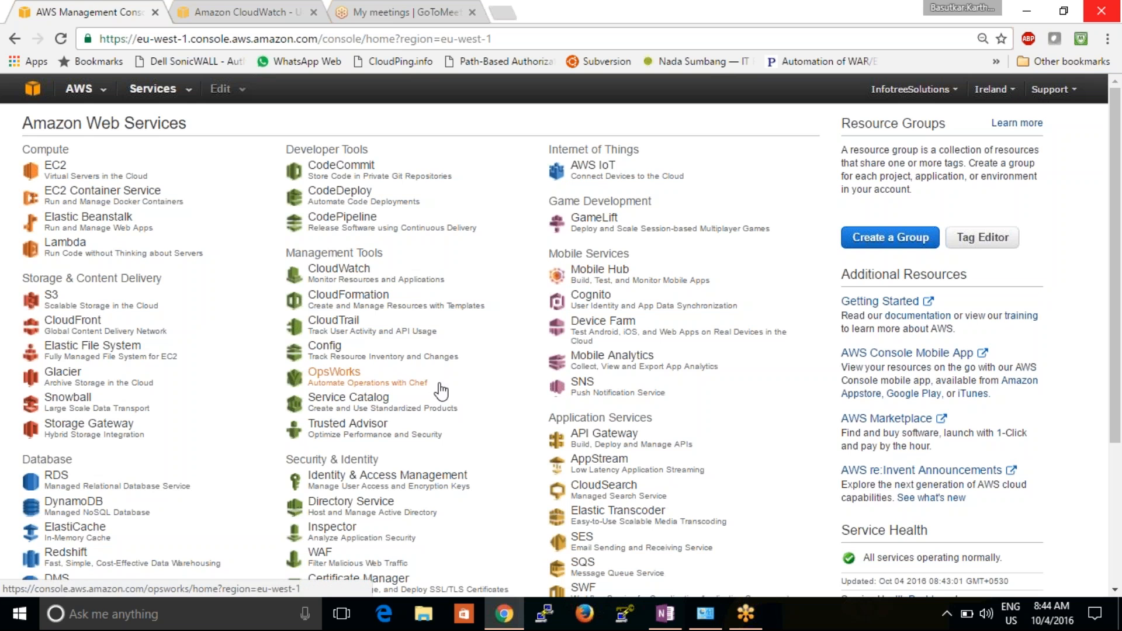
Open the CloudWatch console and switch the region to Asia Pacific (Singapore)
left_click(356, 274)
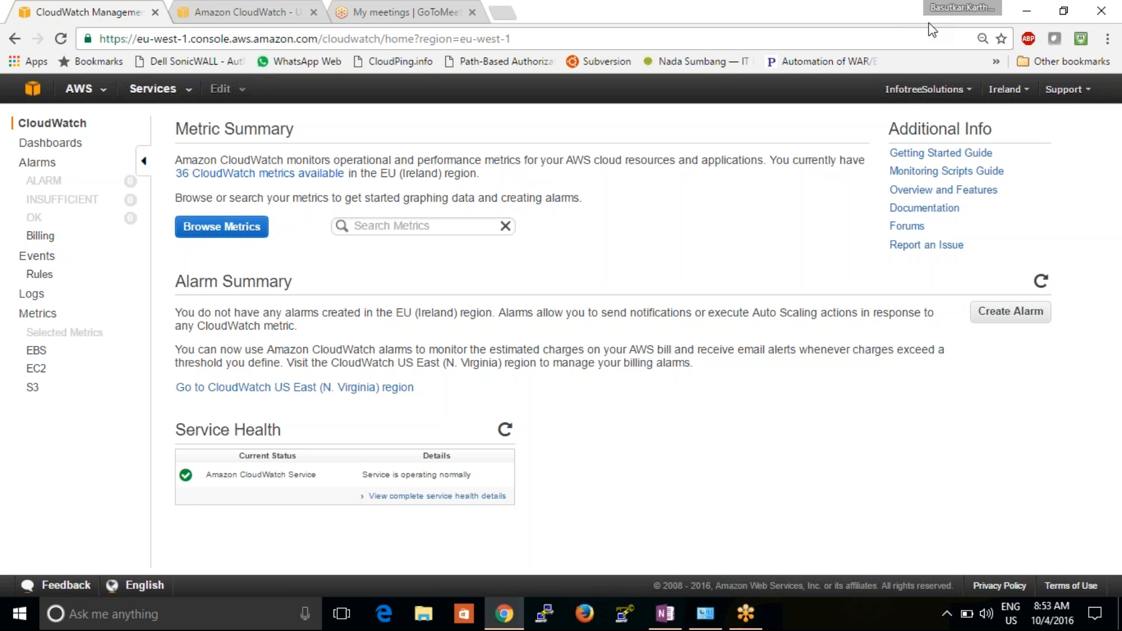
left_click(1100, 39)
left_click(1006, 89)
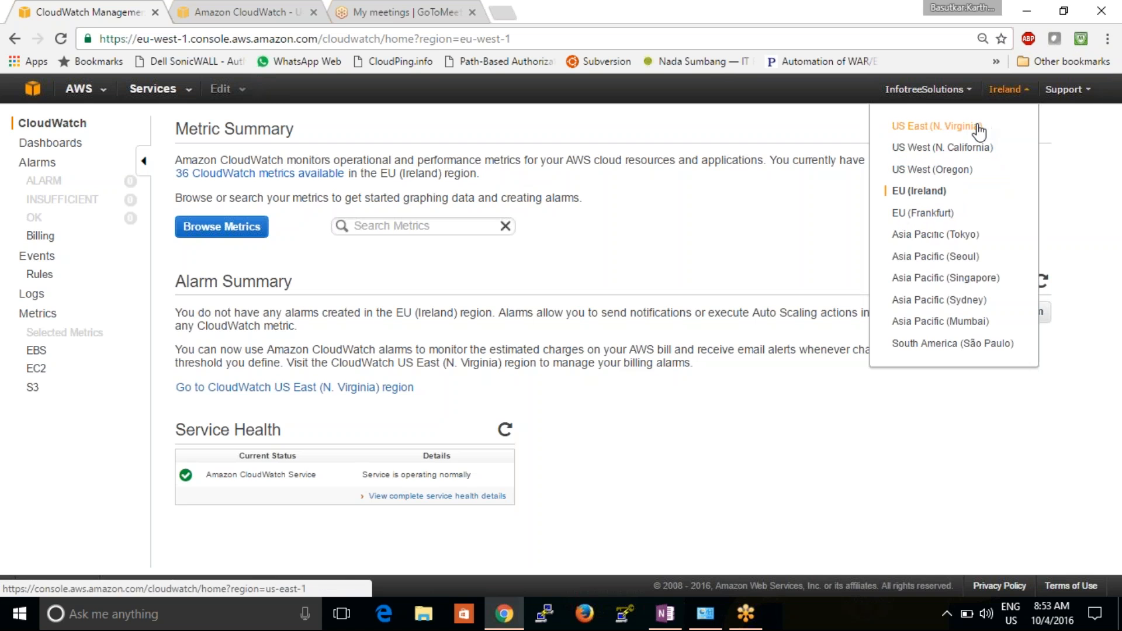
left_click(958, 279)
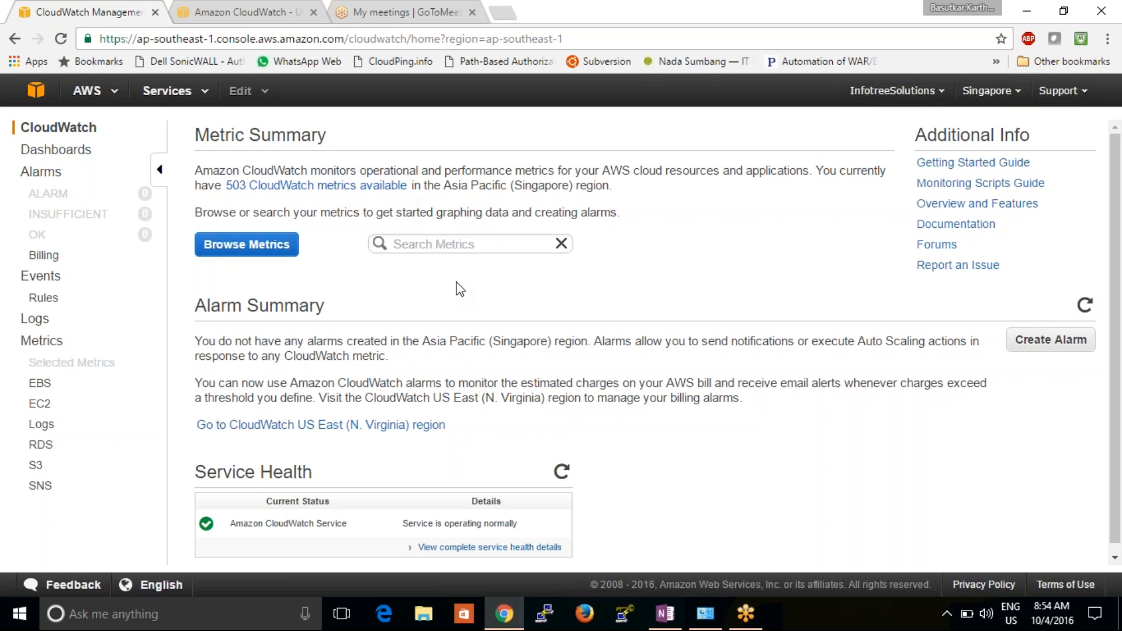
Review the Service Health section of the CloudWatch overview, including the current status and details of the CloudWatch service
scroll(460, 288, "down", 1)
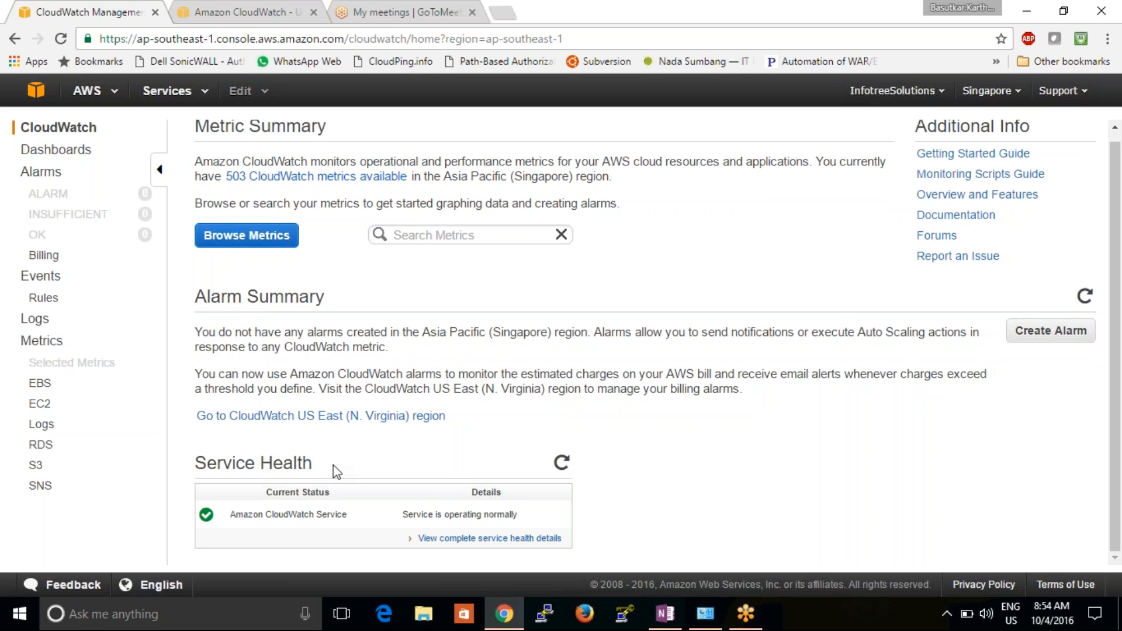
left_click_drag(337, 467, 198, 462)
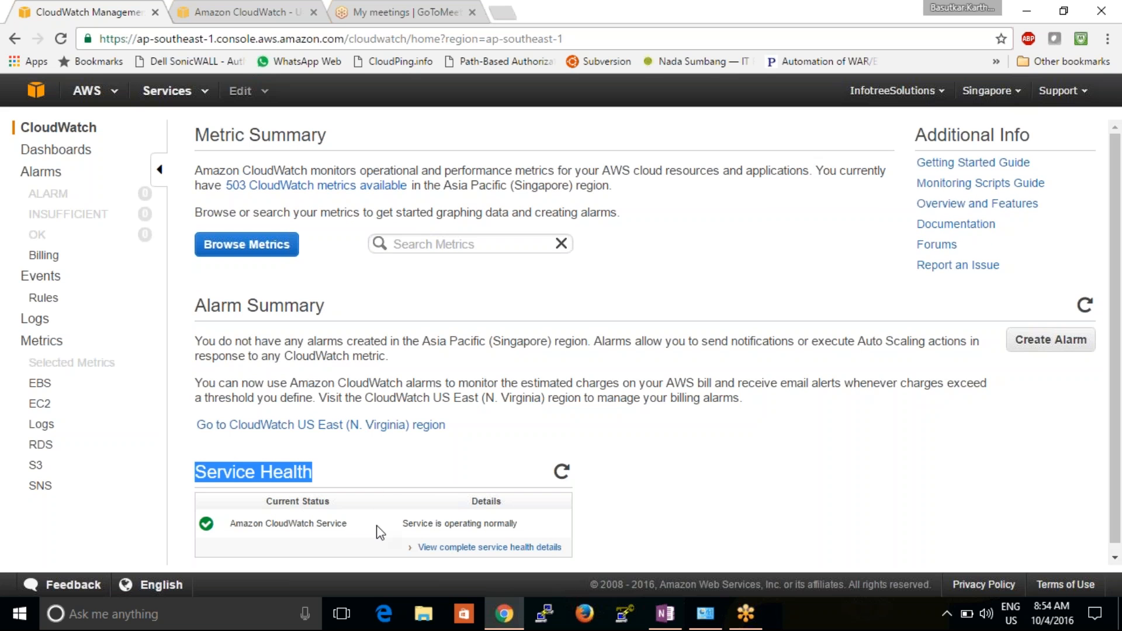
left_click(432, 526)
left_click_drag(408, 524, 528, 525)
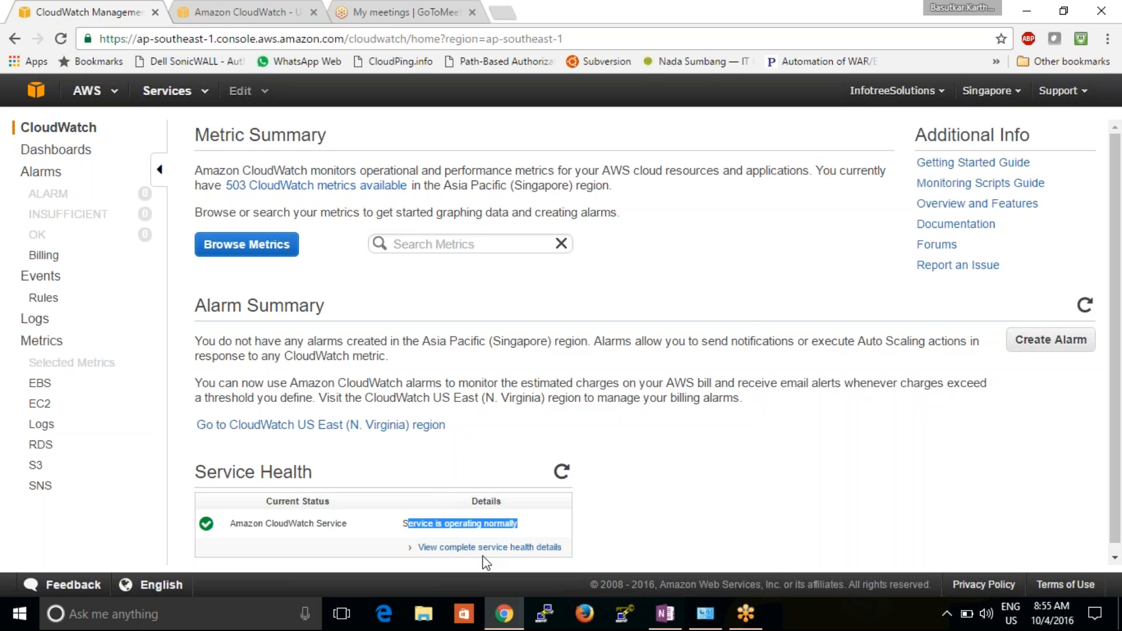
View the CloudWatch alarms list and the overview of metrics by category
left_click(43, 174)
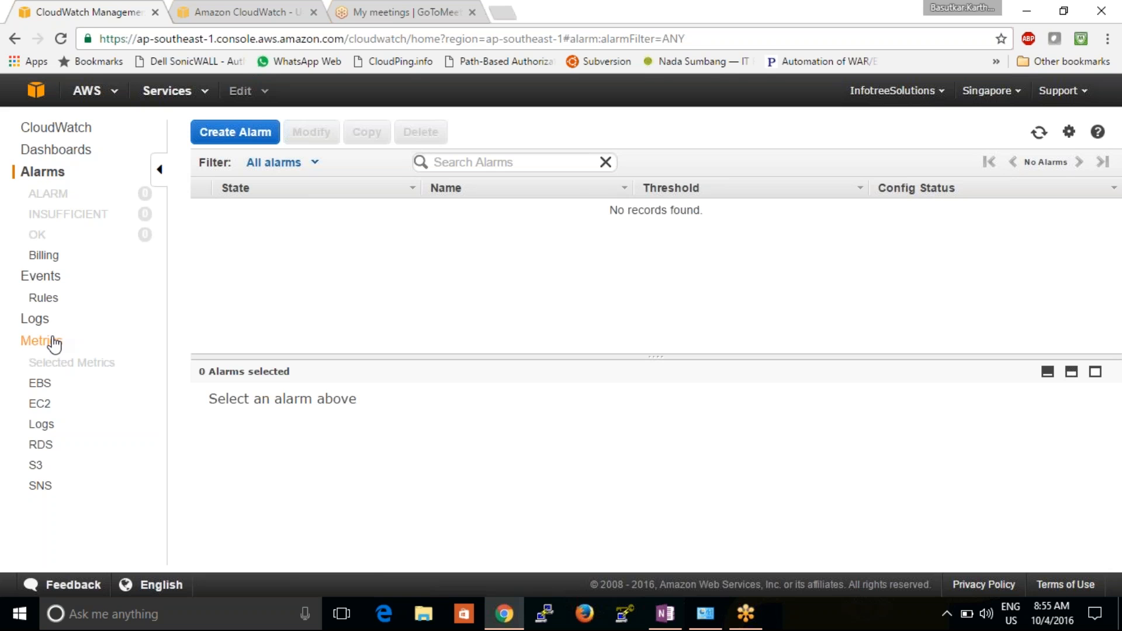
left_click(54, 343)
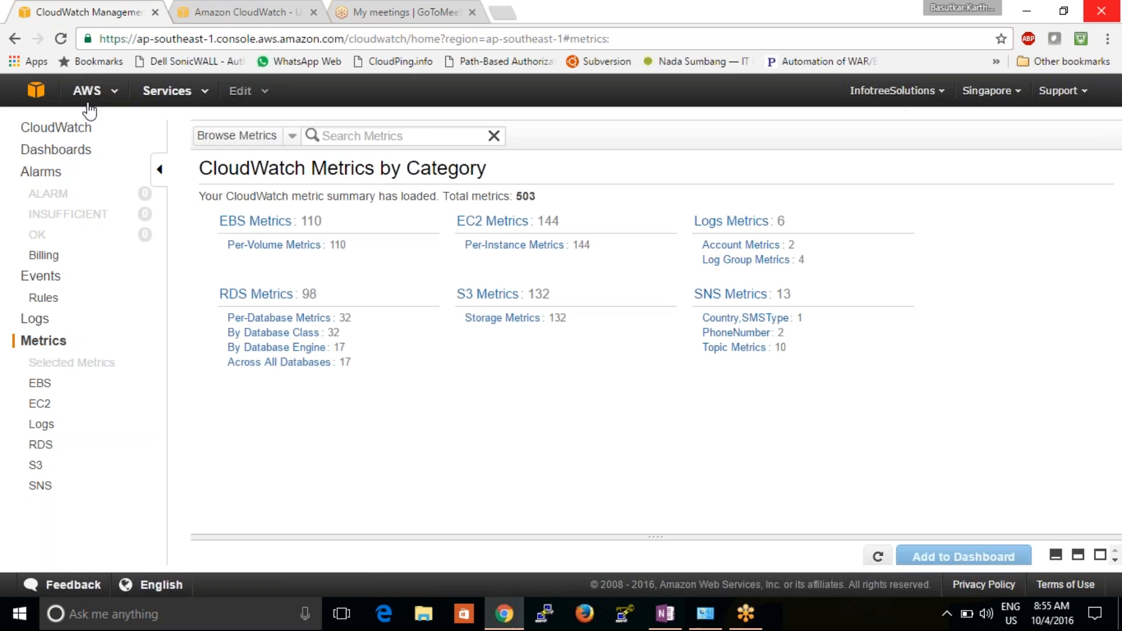
Return to the AWS console home and close the CloudWatch user guide PDF
left_click(38, 96)
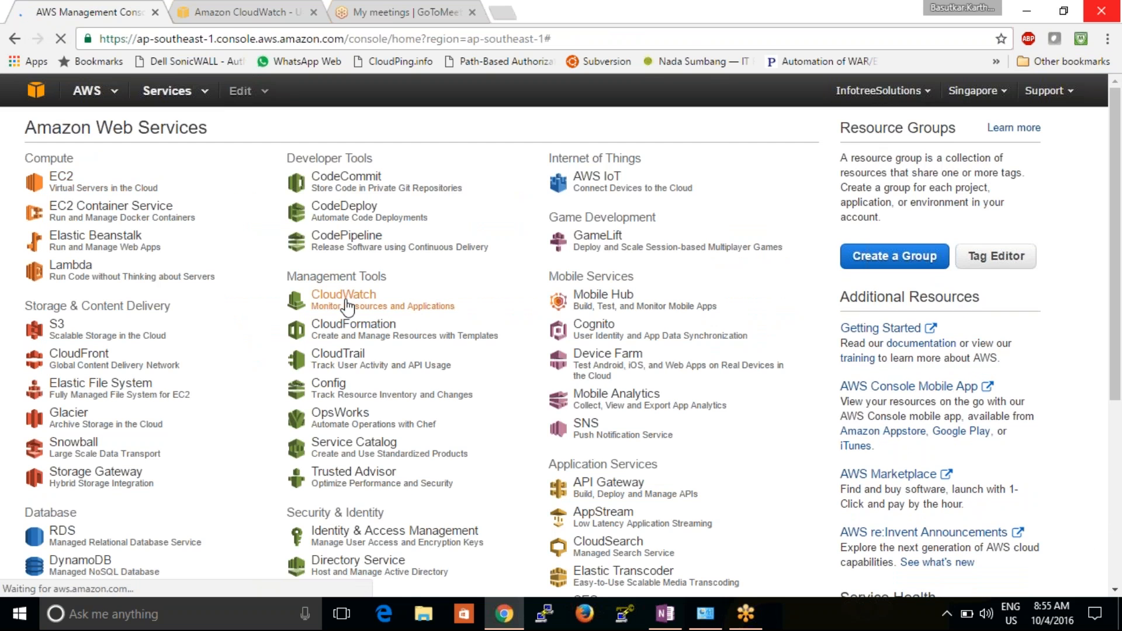
left_click(274, 13)
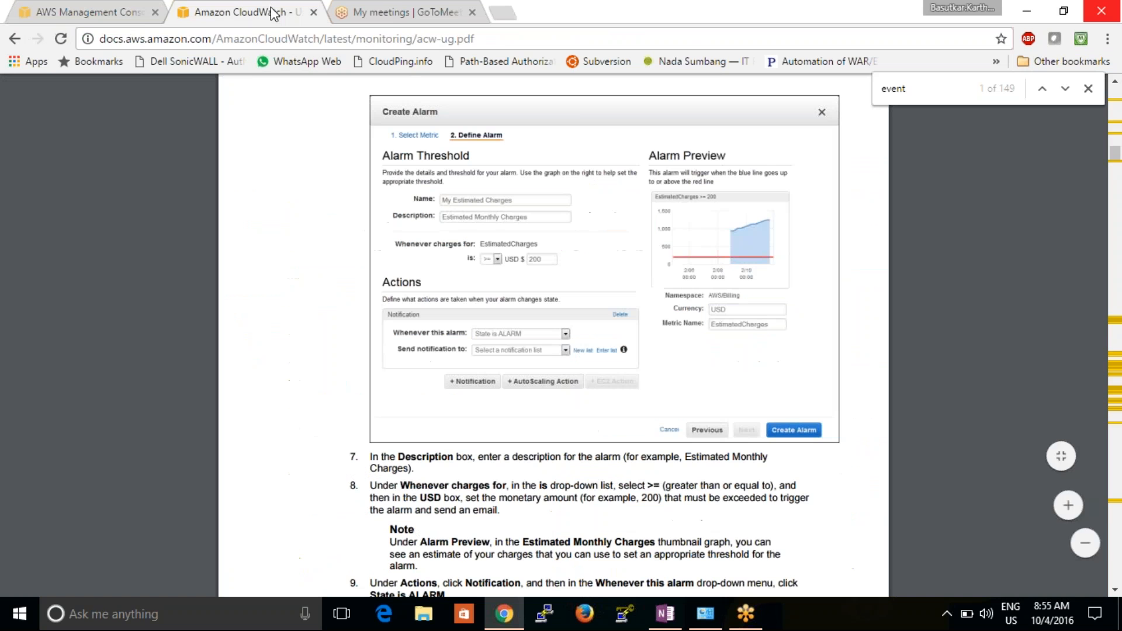
left_click(313, 12)
left_click(113, 14)
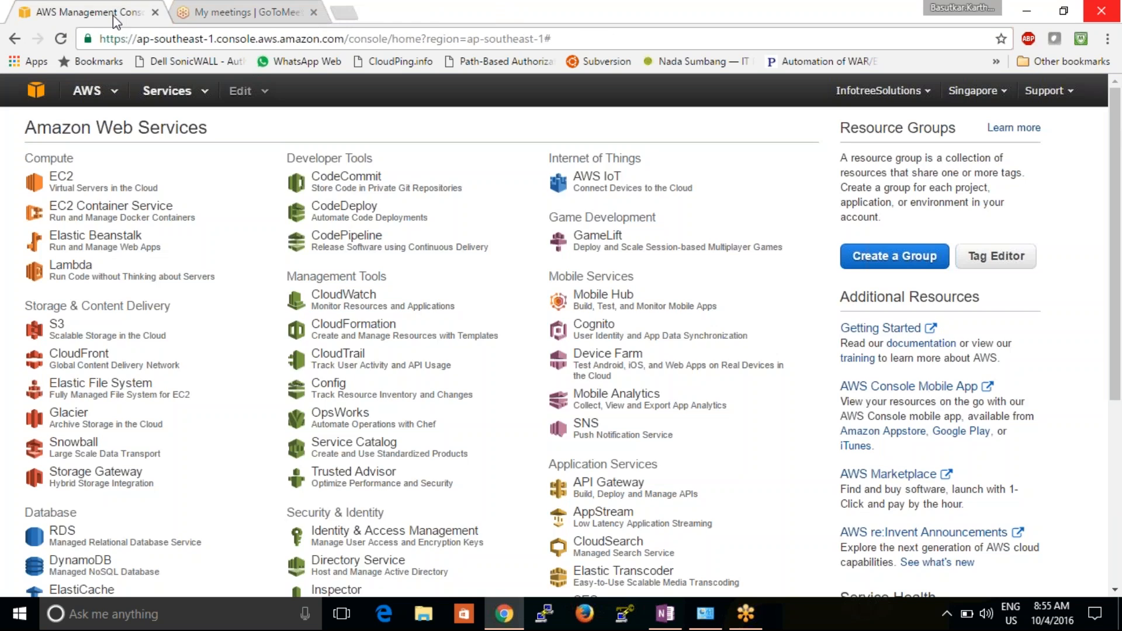
Open CloudWatch in a separate browser tab, keeping the AWS console home in the current one
left_click(331, 313)
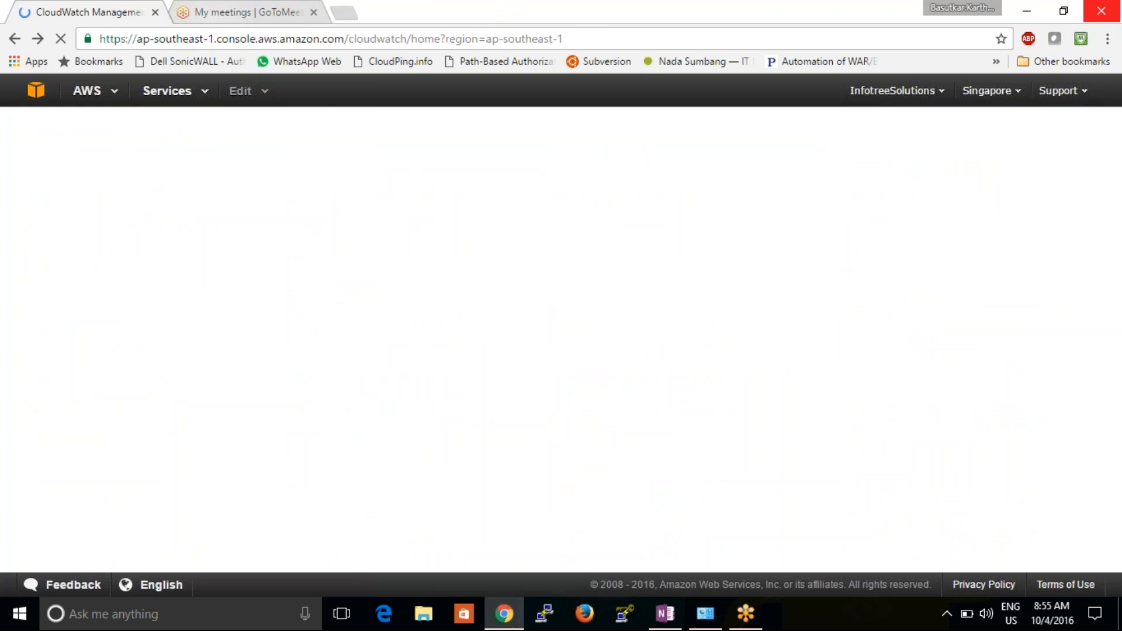
left_click(14, 39)
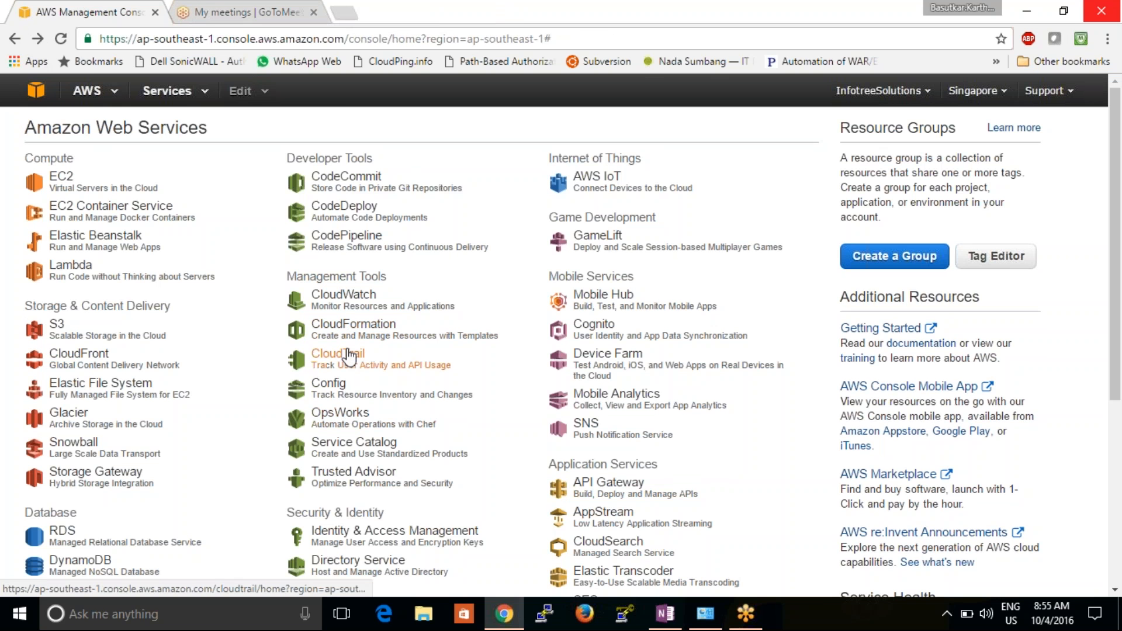
right_click(358, 299)
left_click(387, 311)
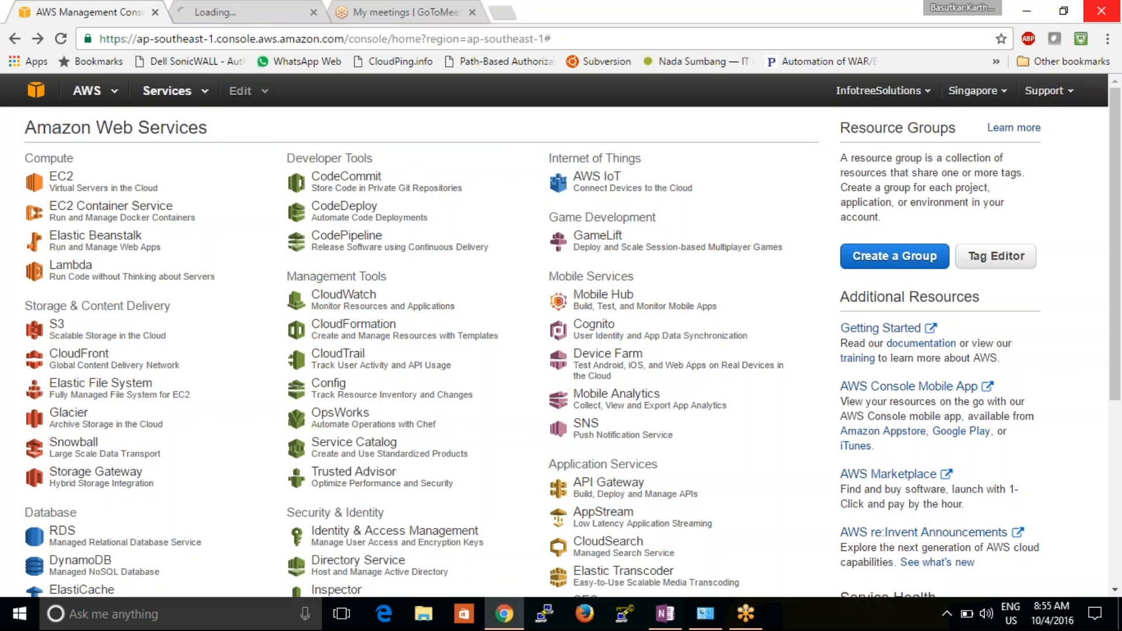
Open the EC2 dashboard in the console home's browser tab and look through its list of instances
left_click(81, 188)
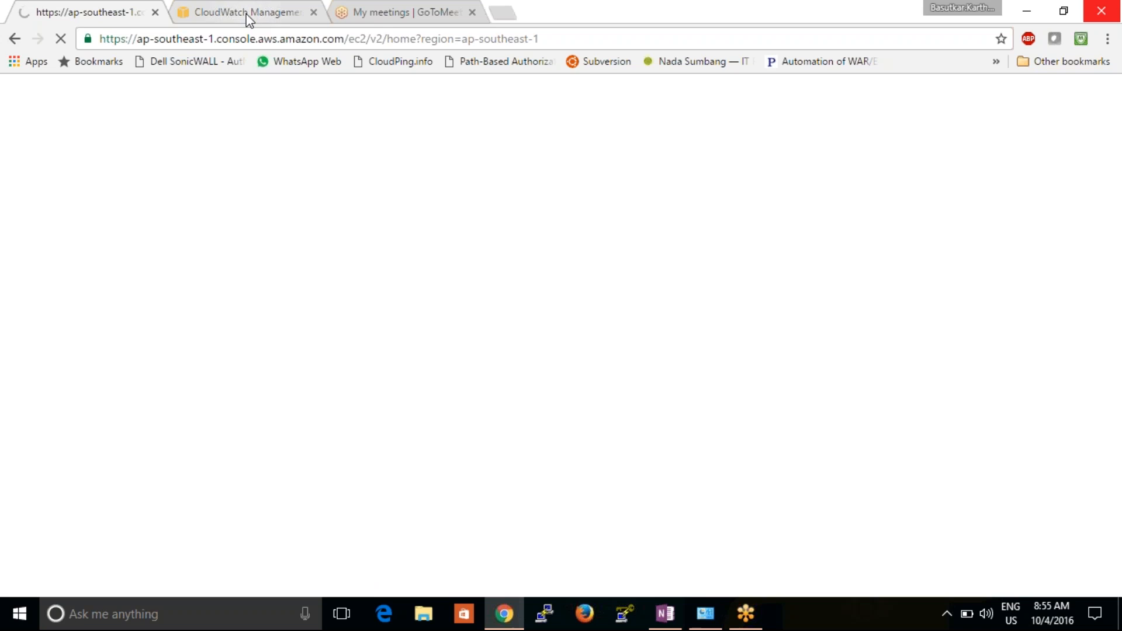
left_click(250, 19)
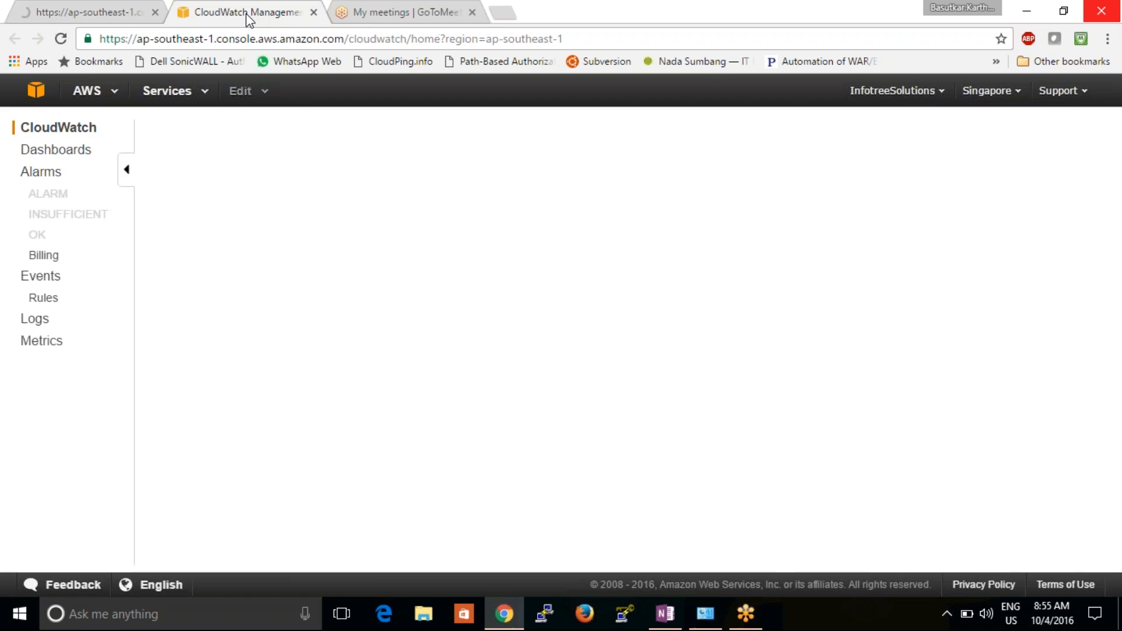
left_click(67, 11)
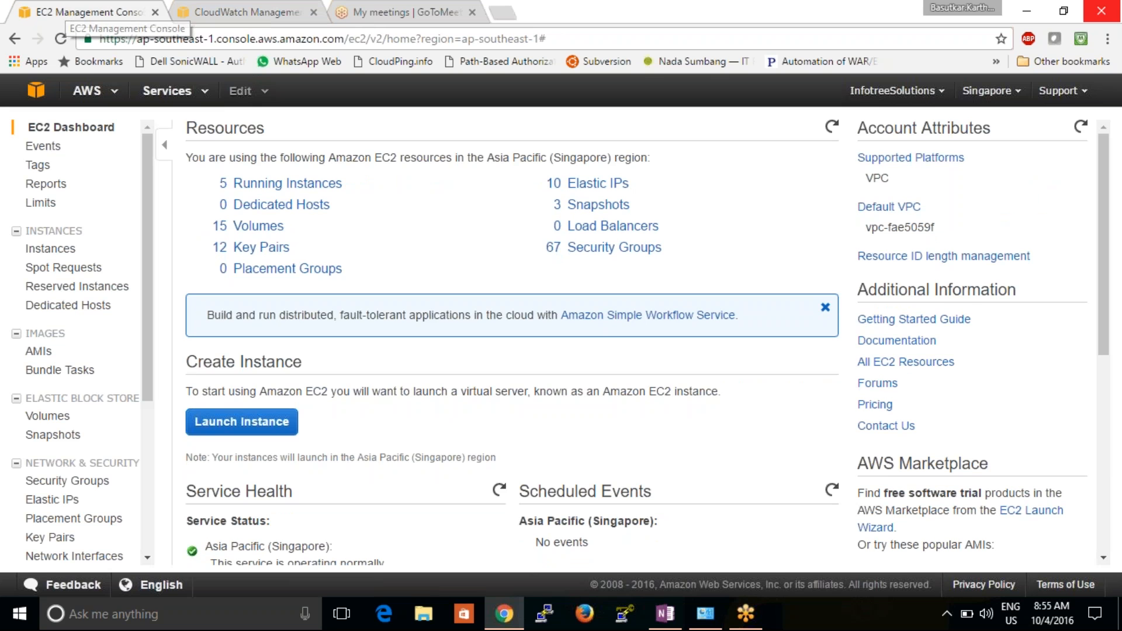
left_click(270, 187)
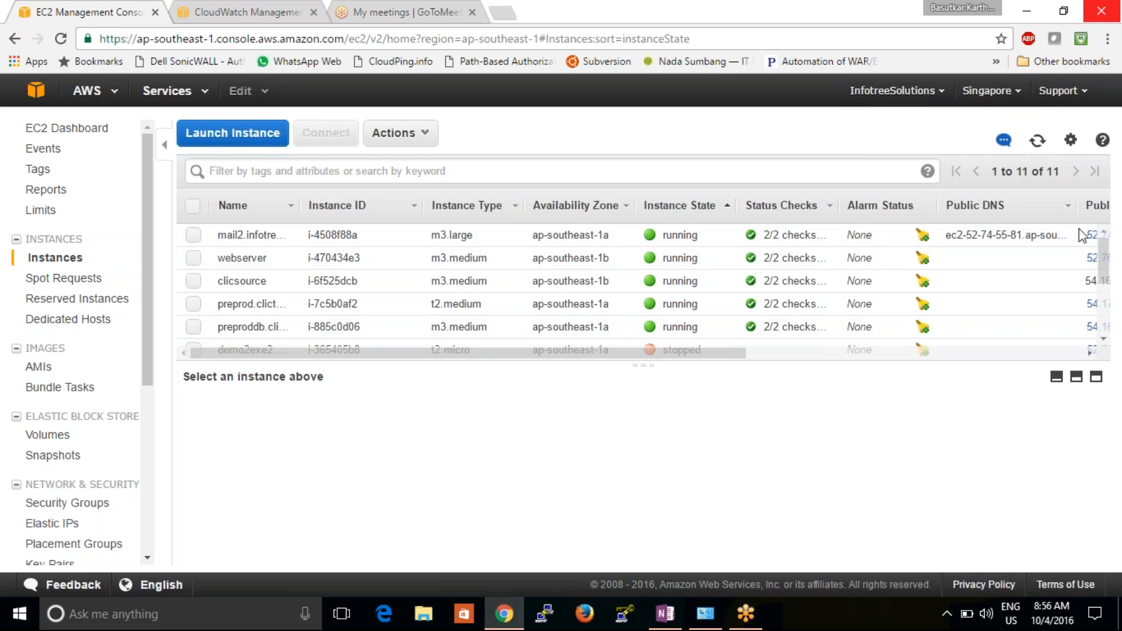
scroll(1109, 342, "down", 2)
scroll(1110, 344, "down", 1)
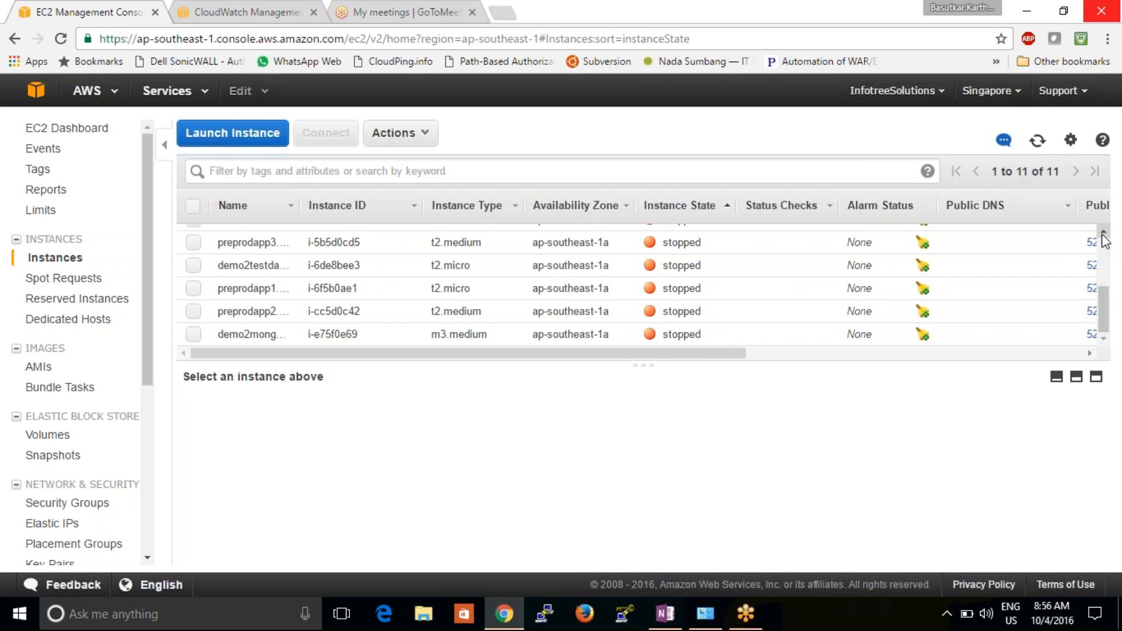
scroll(1105, 241, "up", 3)
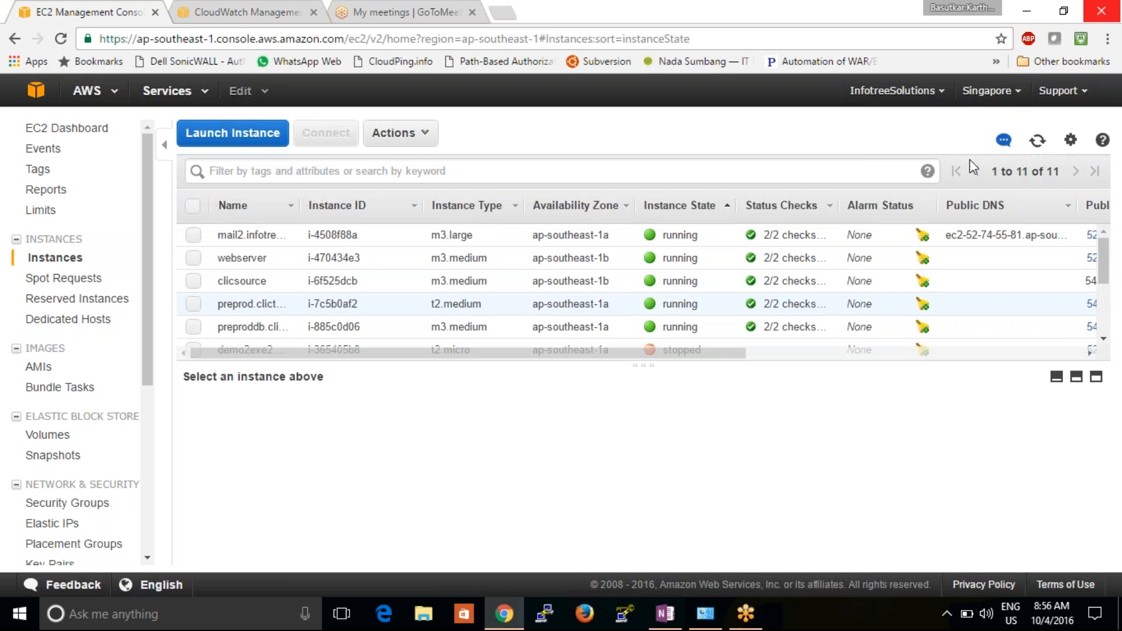
Widen the Name column of the EC2 instance list to show full names and sort the instances by Instance State
left_click(226, 8)
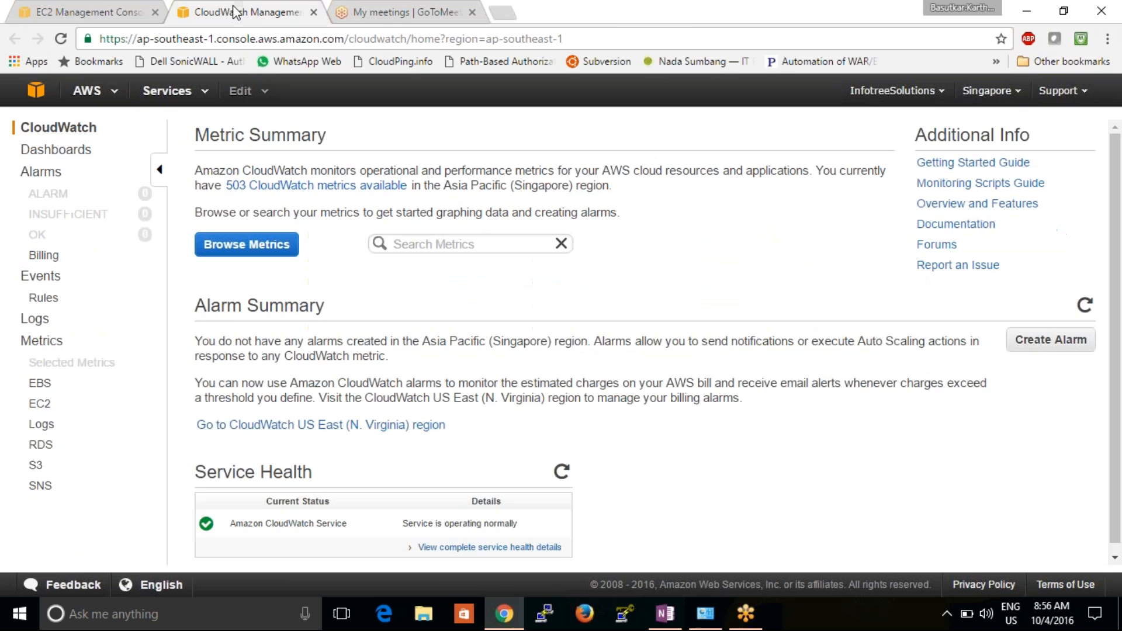
left_click(112, 12)
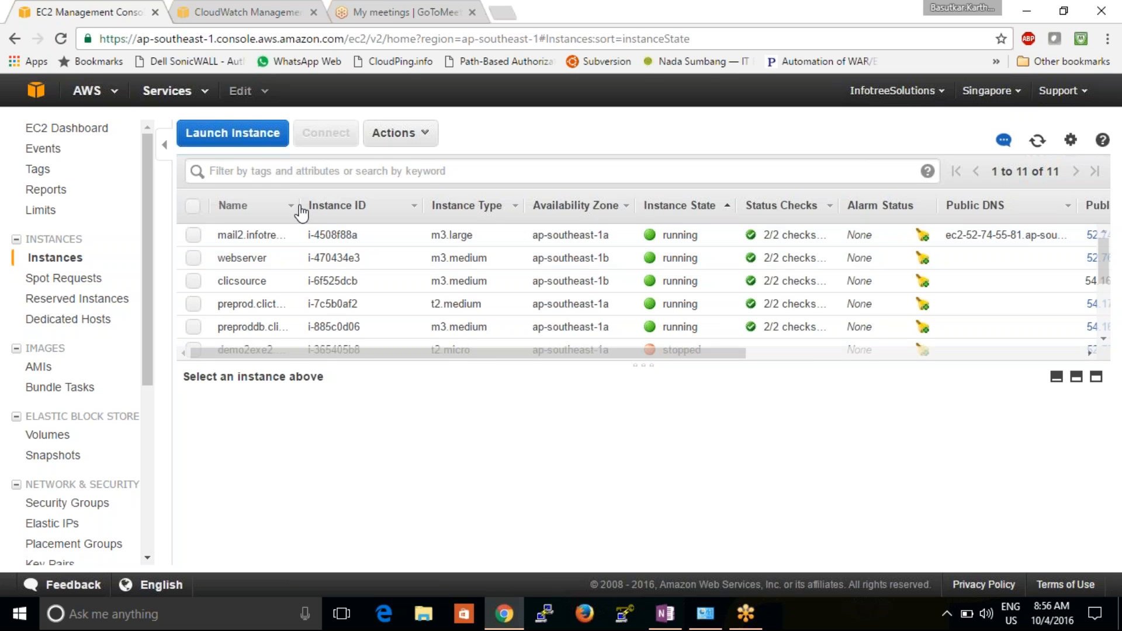
mouse_move(303, 212)
left_mouse_down()
mouse_move(345, 210)
mouse_move(296, 211)
left_mouse_up()
left_click(280, 208)
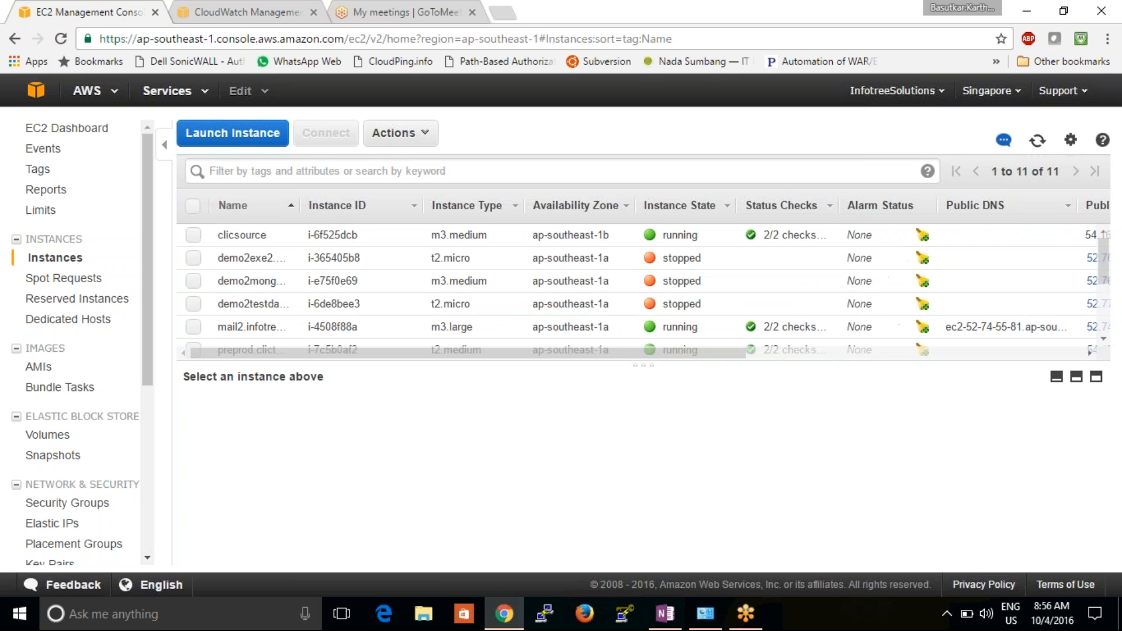
left_click(279, 207)
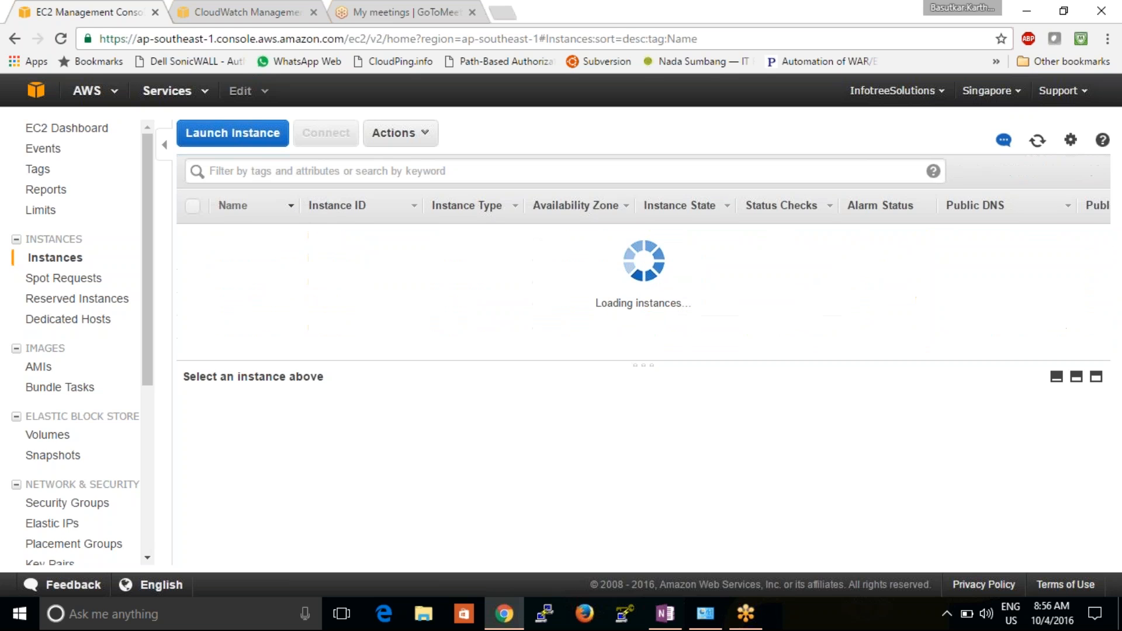
left_click_drag(299, 205, 417, 201)
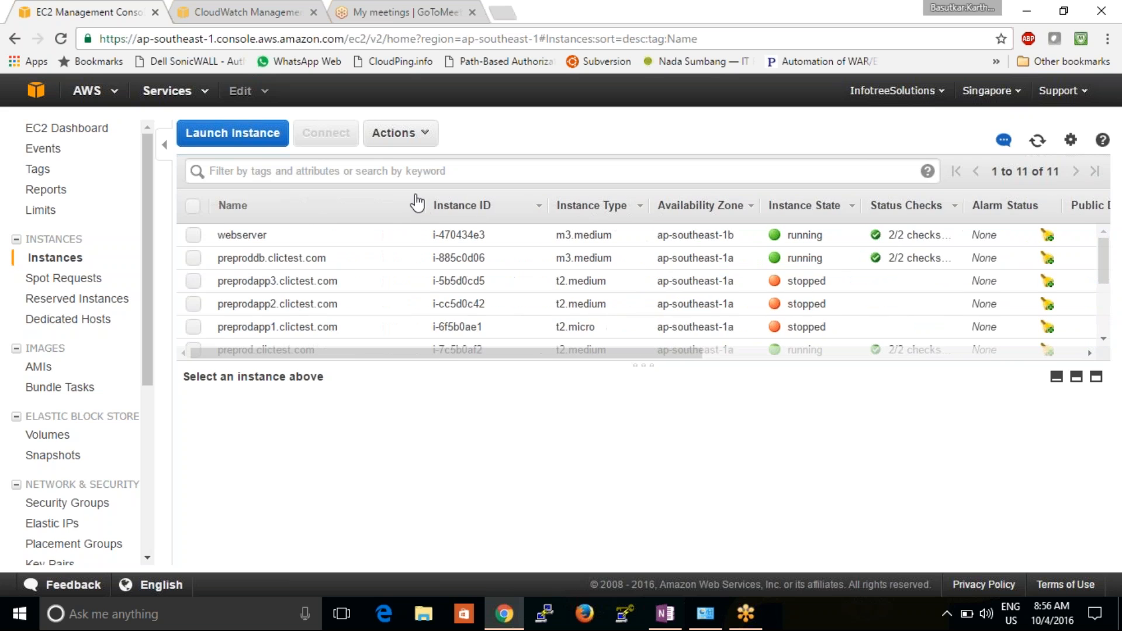
left_click(783, 207)
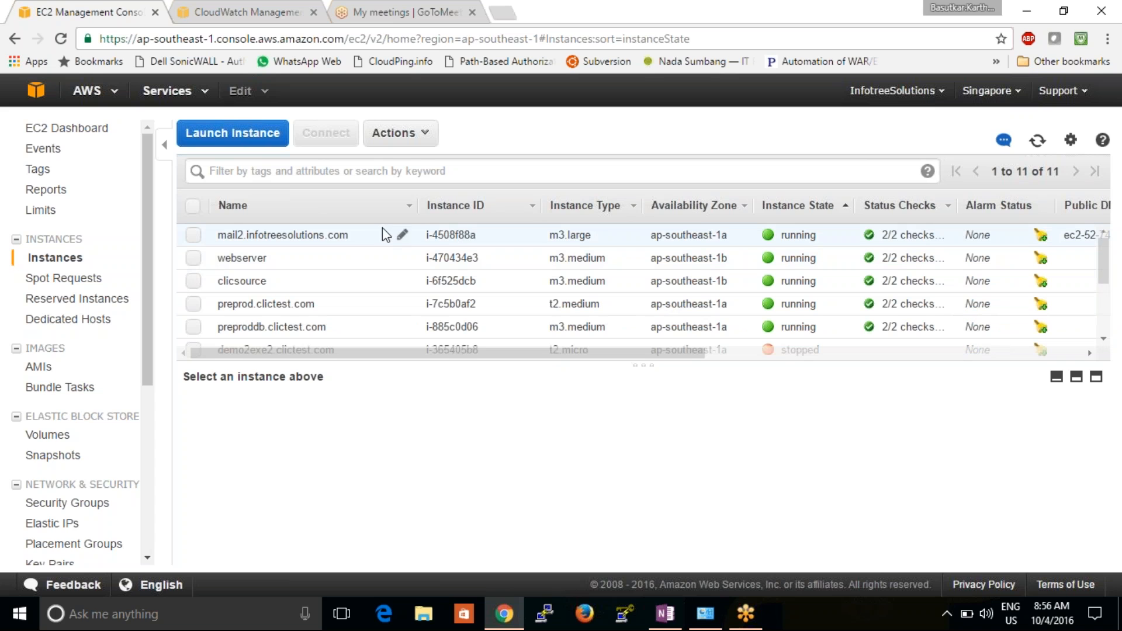
Copy the instance ID of mail2.infotreesolutions.com and return to the CloudWatch console
left_click_drag(476, 240, 423, 235)
key("ctrl+c")
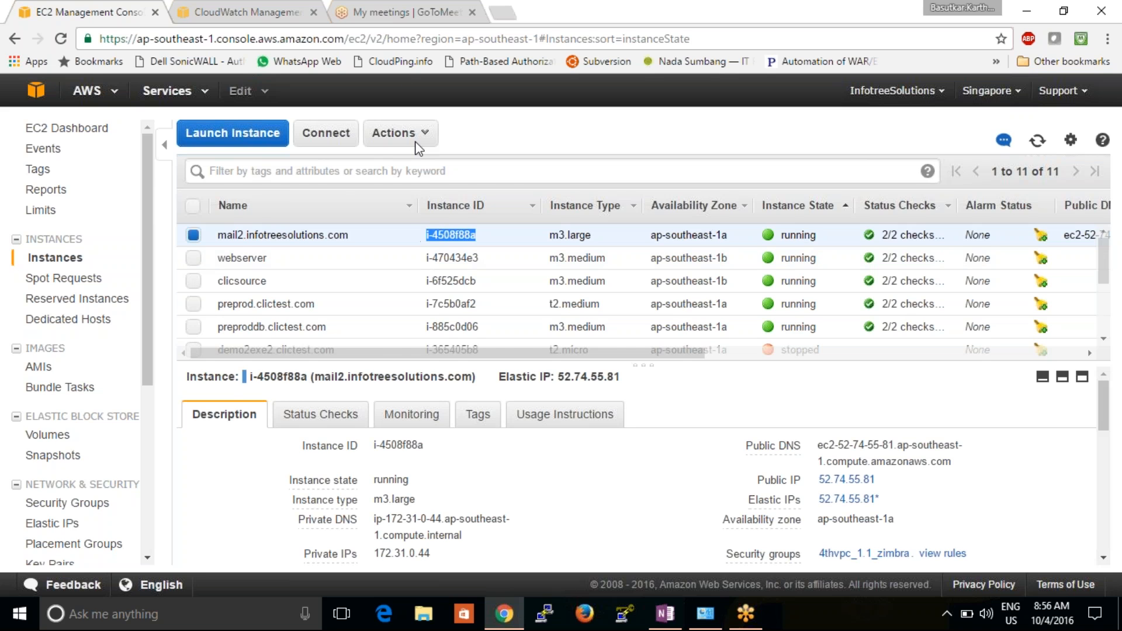
left_click(251, 12)
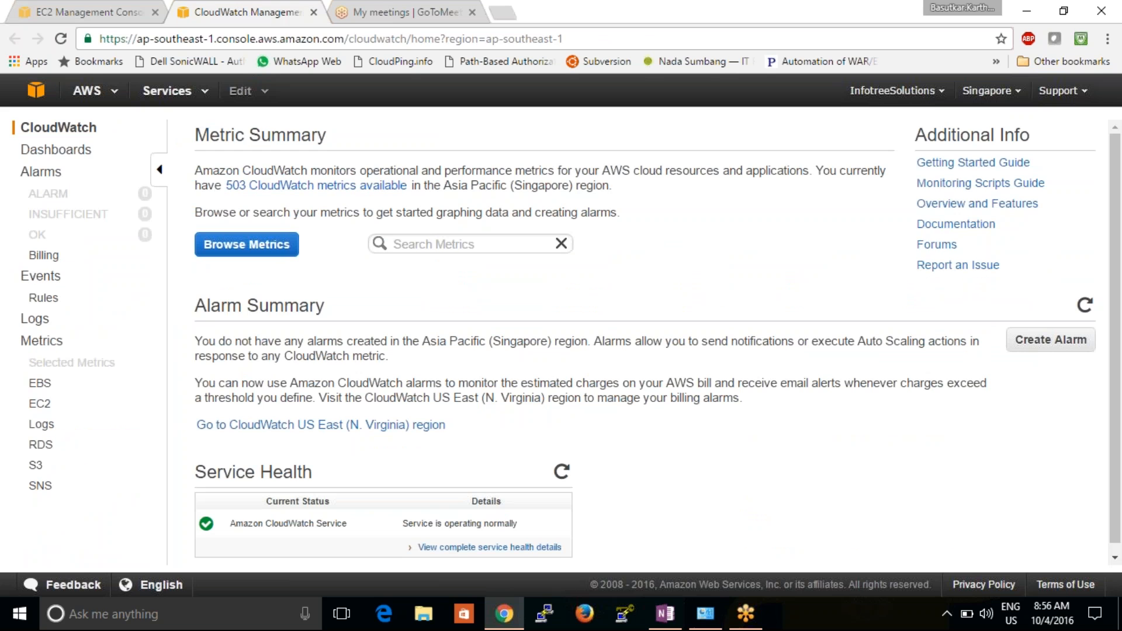
left_click(46, 11)
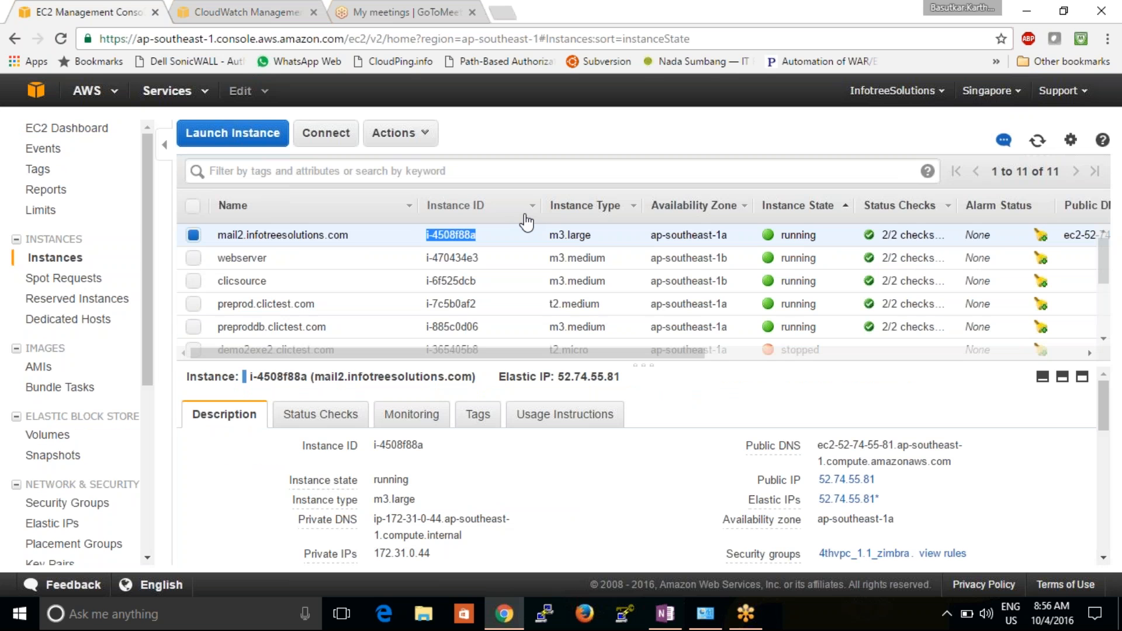
left_click(261, 10)
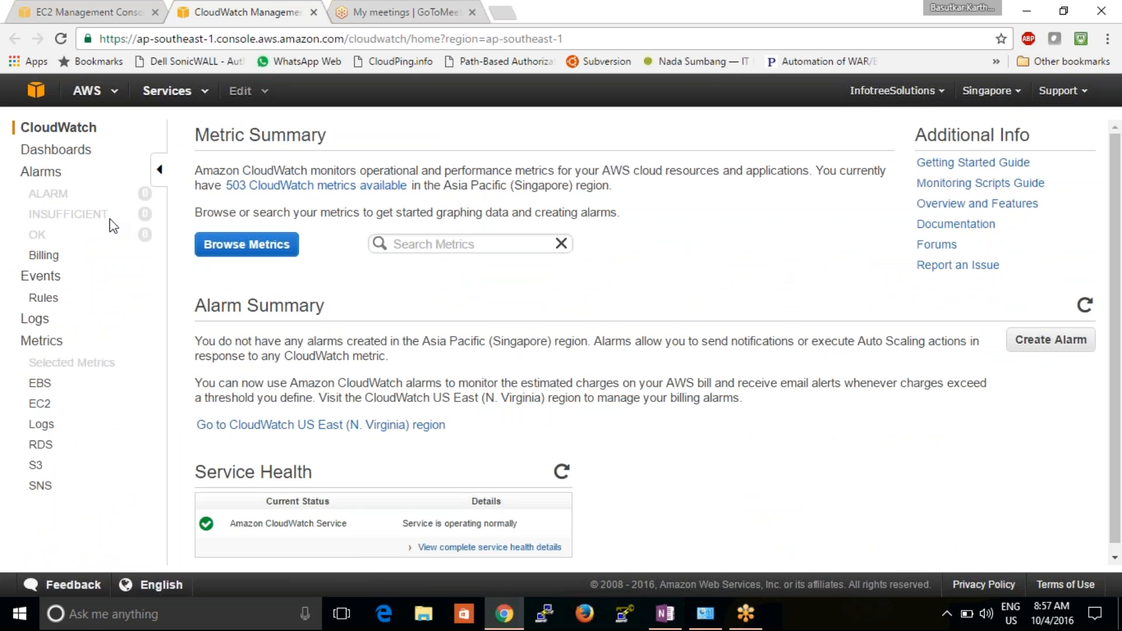
Search the EC2 metrics for instance i-4508f88a and enlarge the results pane to show more of its per-instance metrics
left_click(43, 345)
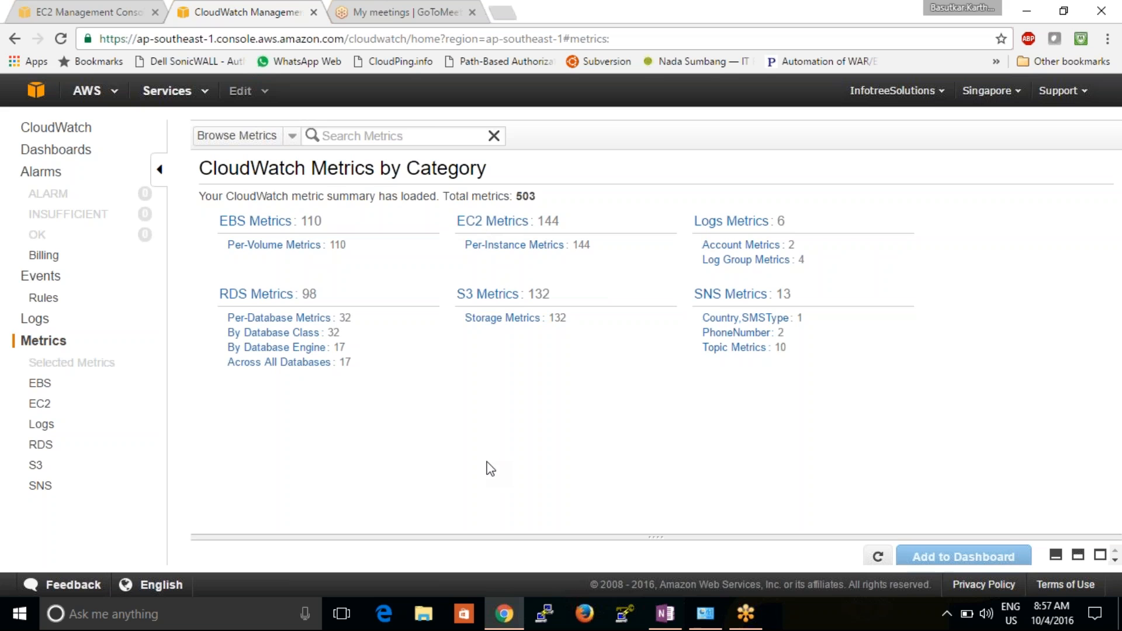
left_click(481, 222)
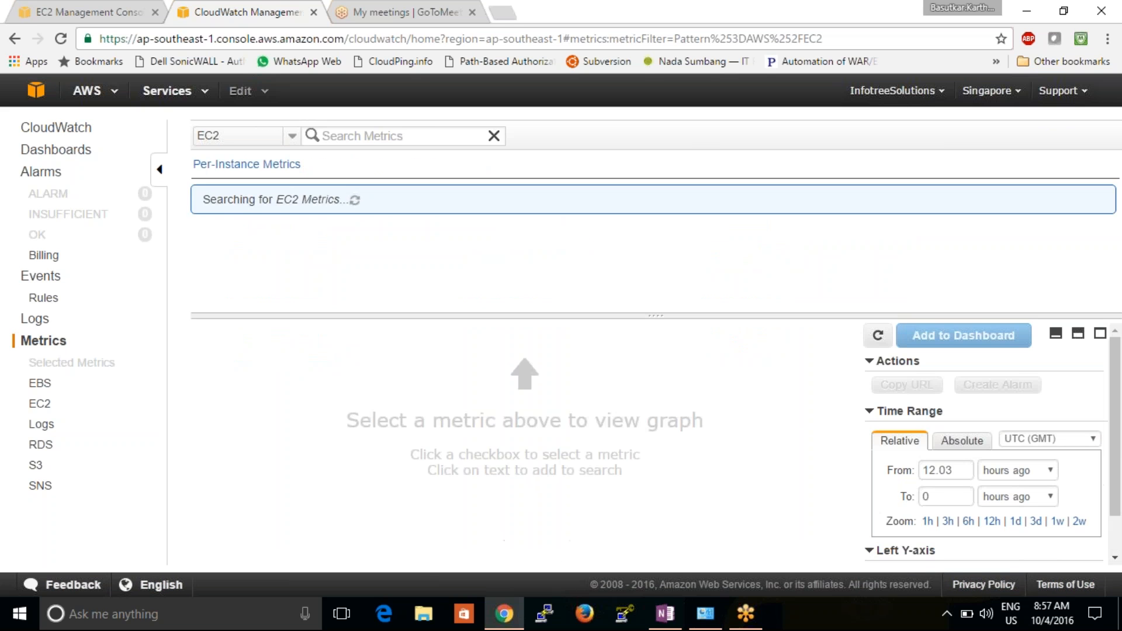
left_click(401, 139)
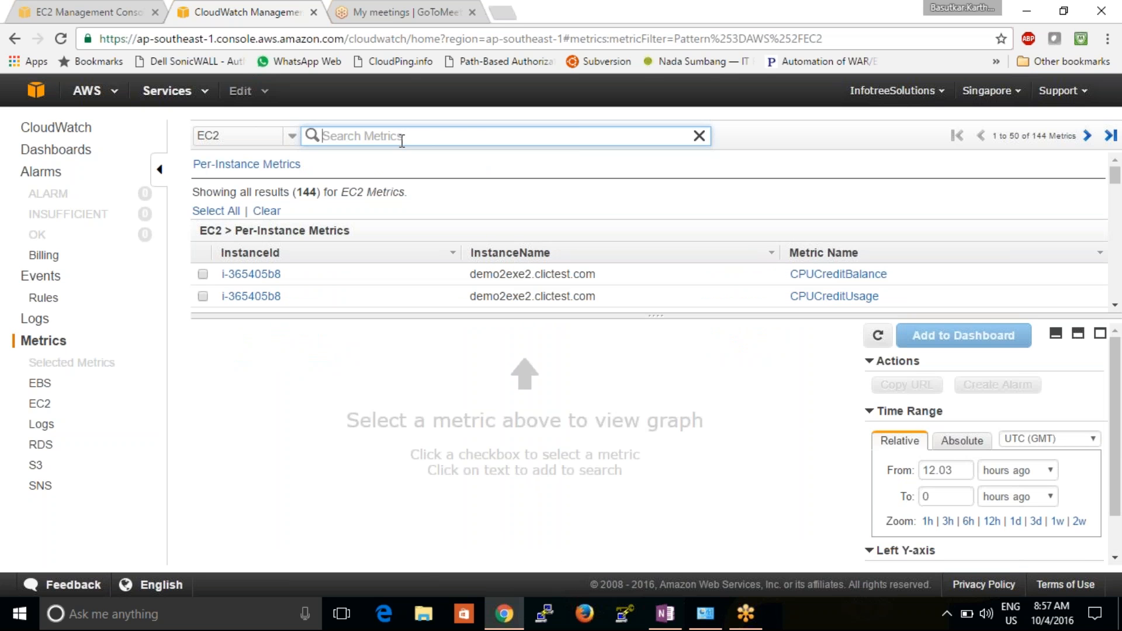
key("ctrl+v")
key("Return")
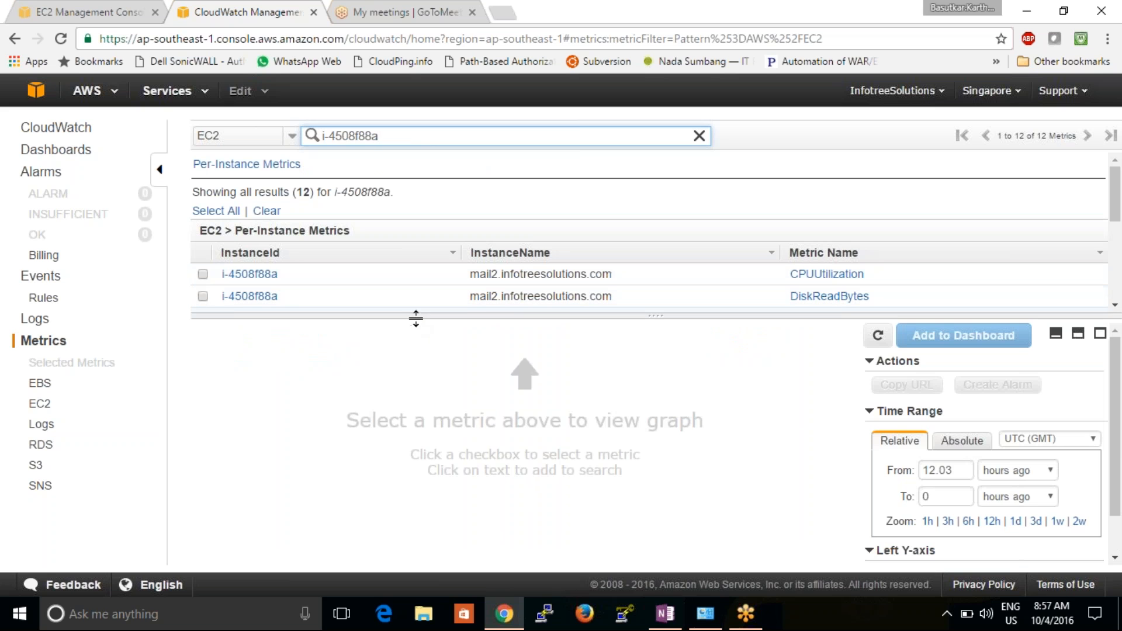
left_click_drag(416, 320, 421, 520)
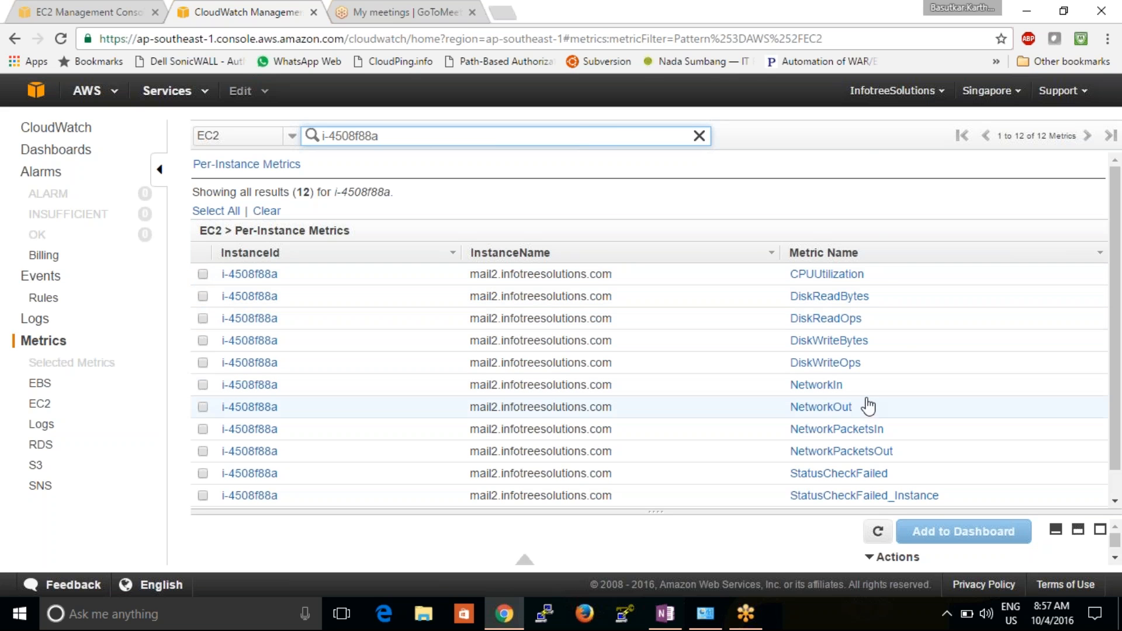
Connect the computer to the open Wi-Fi network Ba3S-c3VjaGk and return to the metrics list
left_click_drag(1114, 386, 1075, 318)
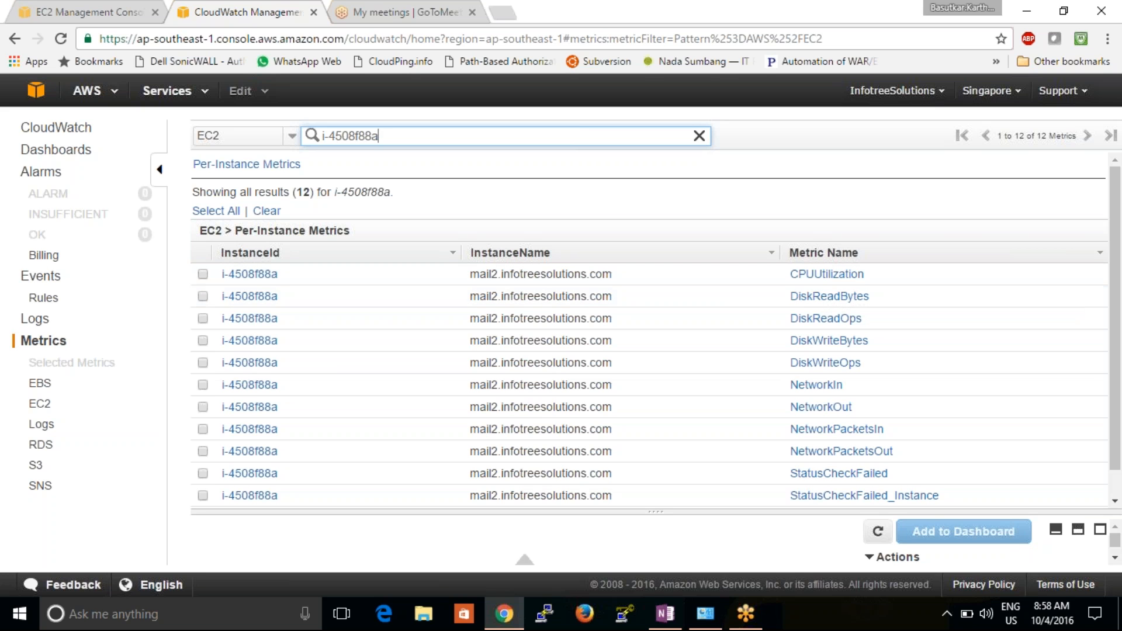
left_click(946, 613)
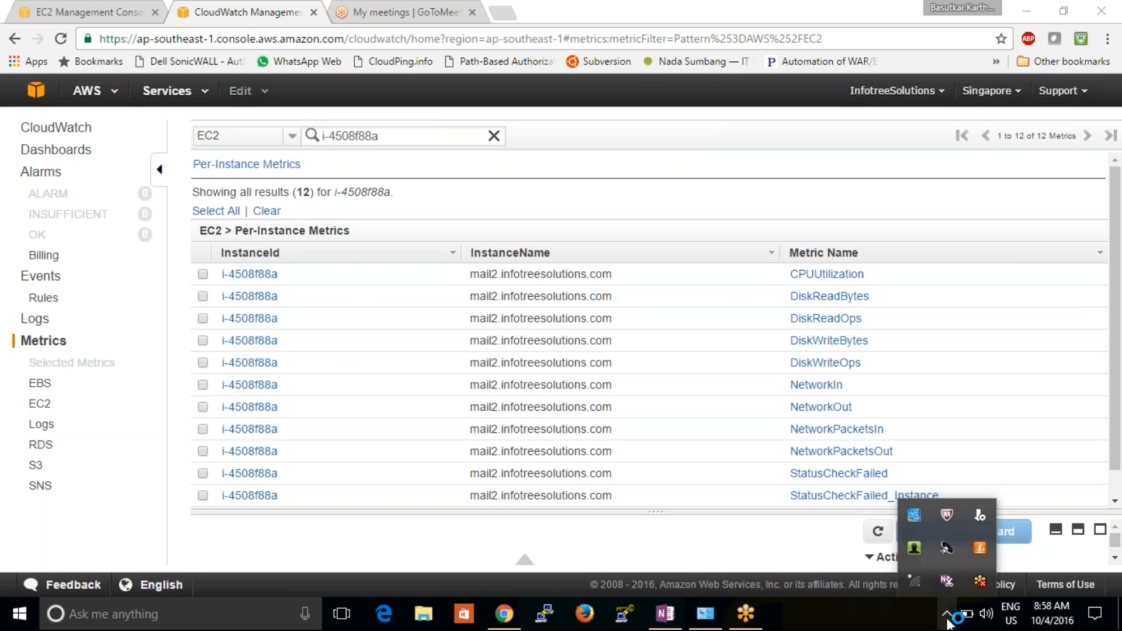
left_click(918, 580)
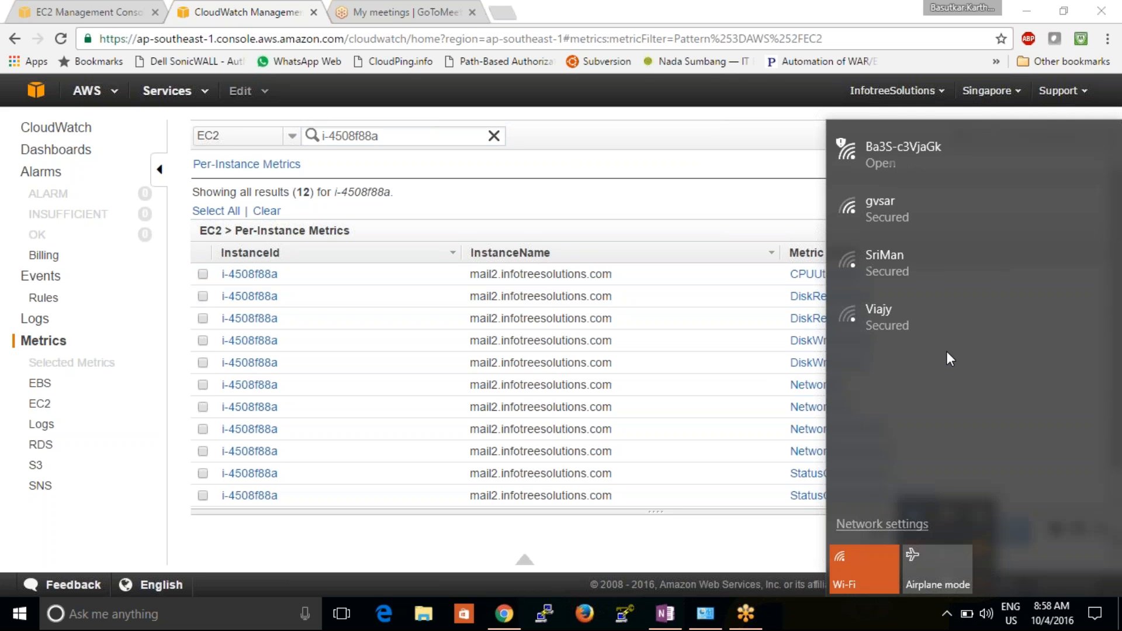
left_click(944, 168)
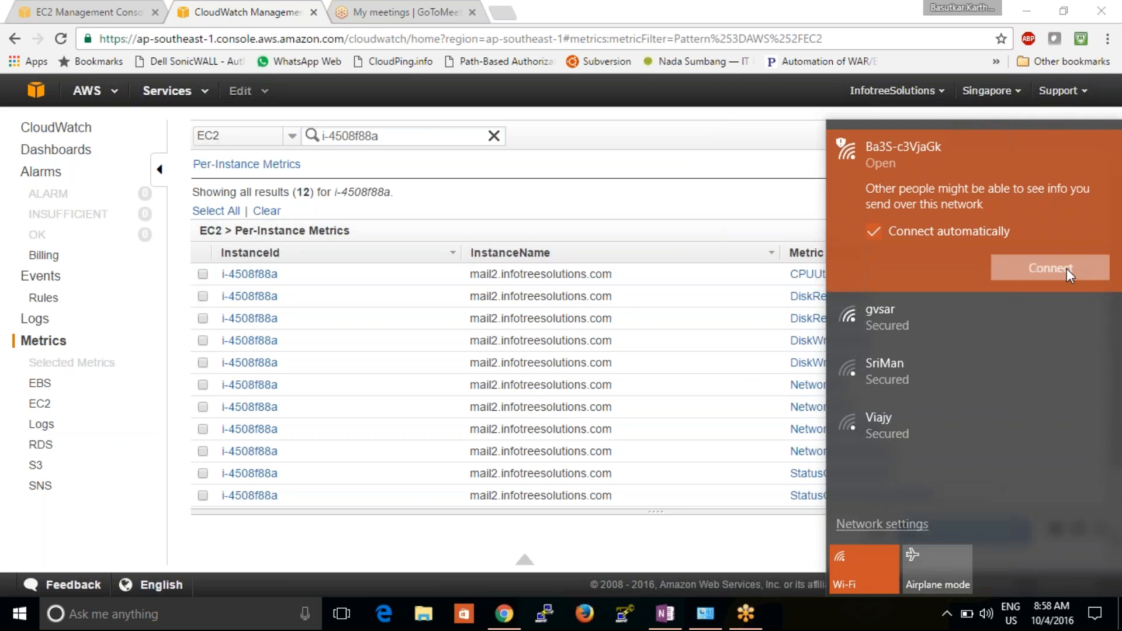
left_click(1067, 268)
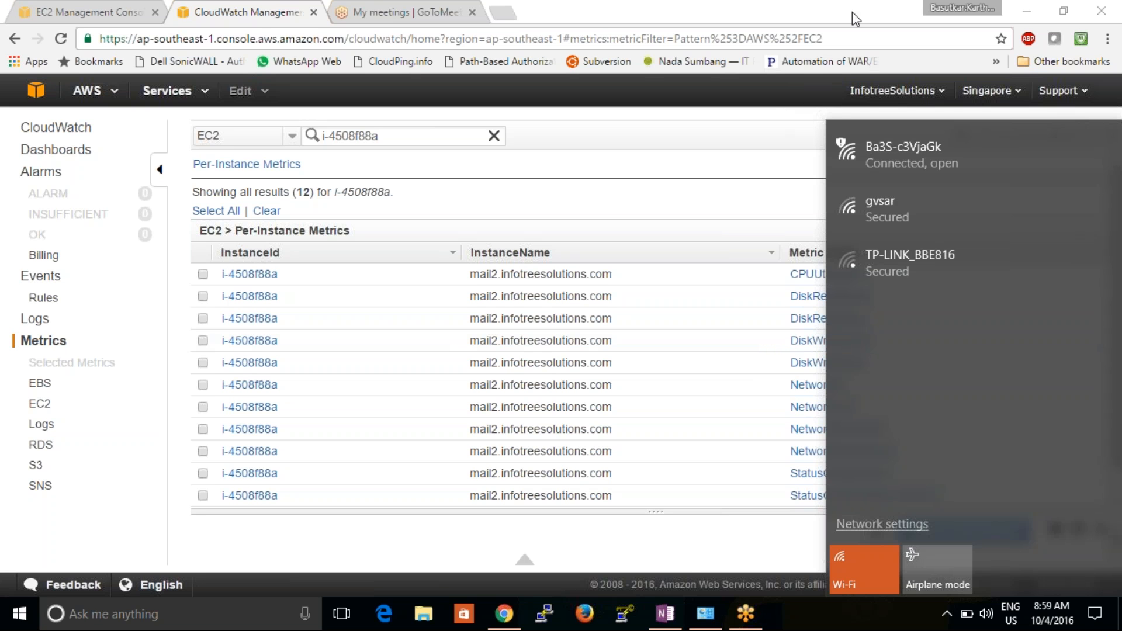
left_click(894, 6)
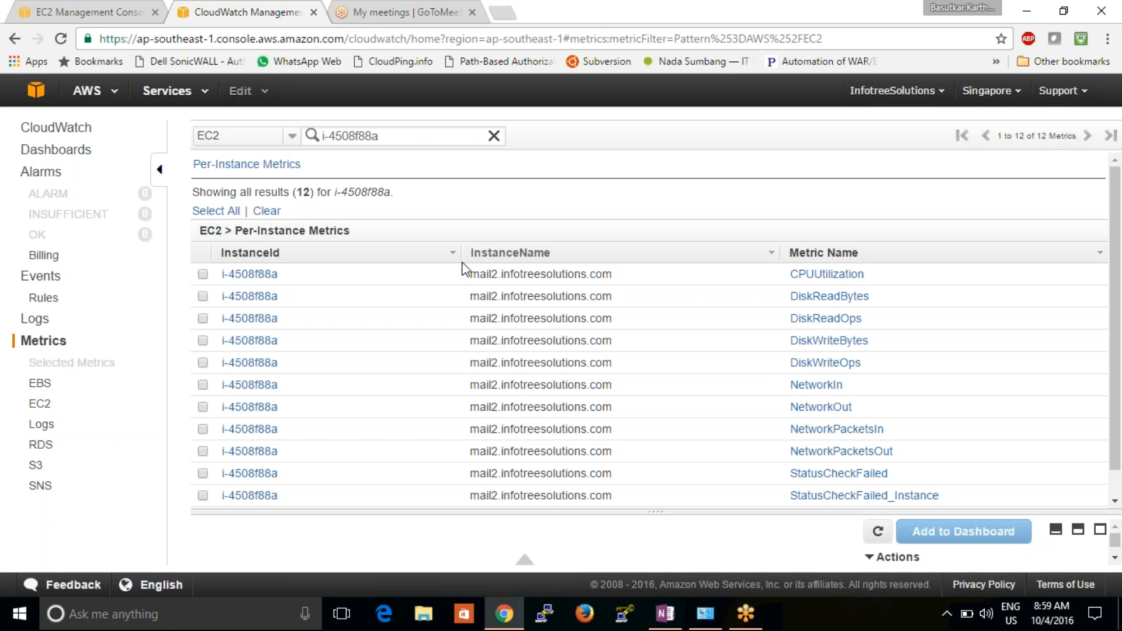
Narrow the metric search for i-4508f88a to CPUUtilization and shrink the results pane to reveal the graph area
left_click(838, 278)
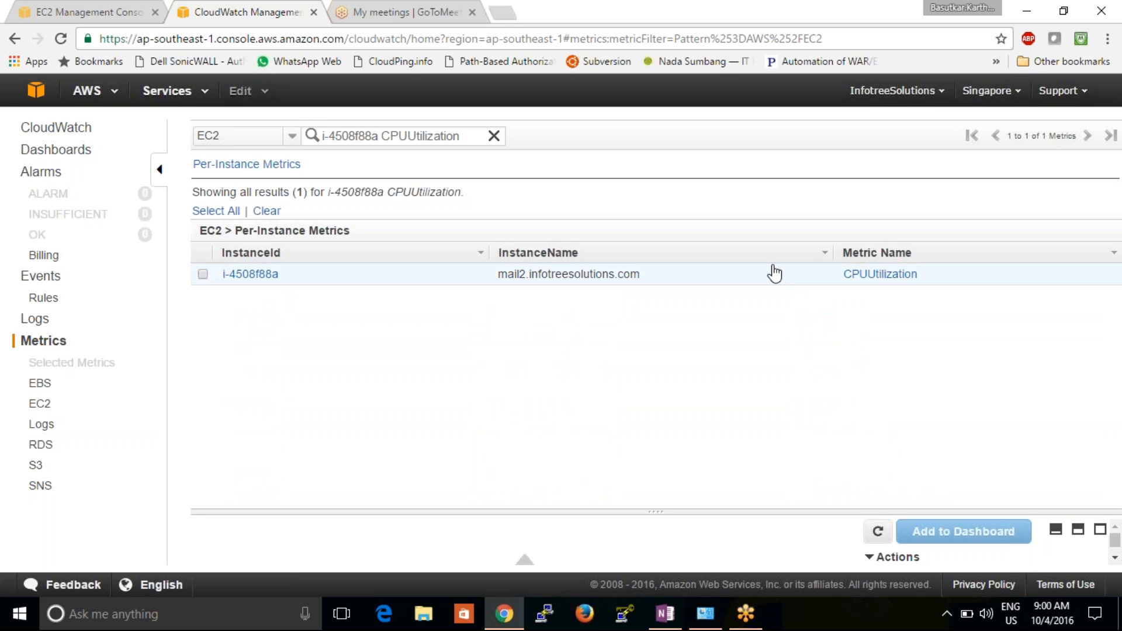
left_click(861, 279)
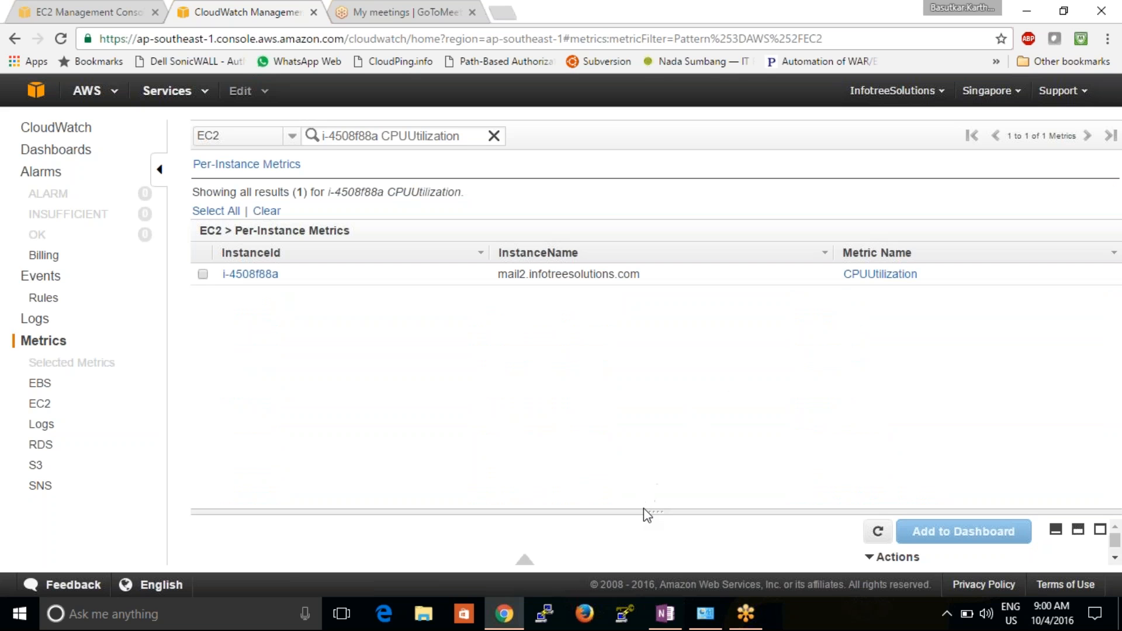
left_click_drag(644, 512, 645, 310)
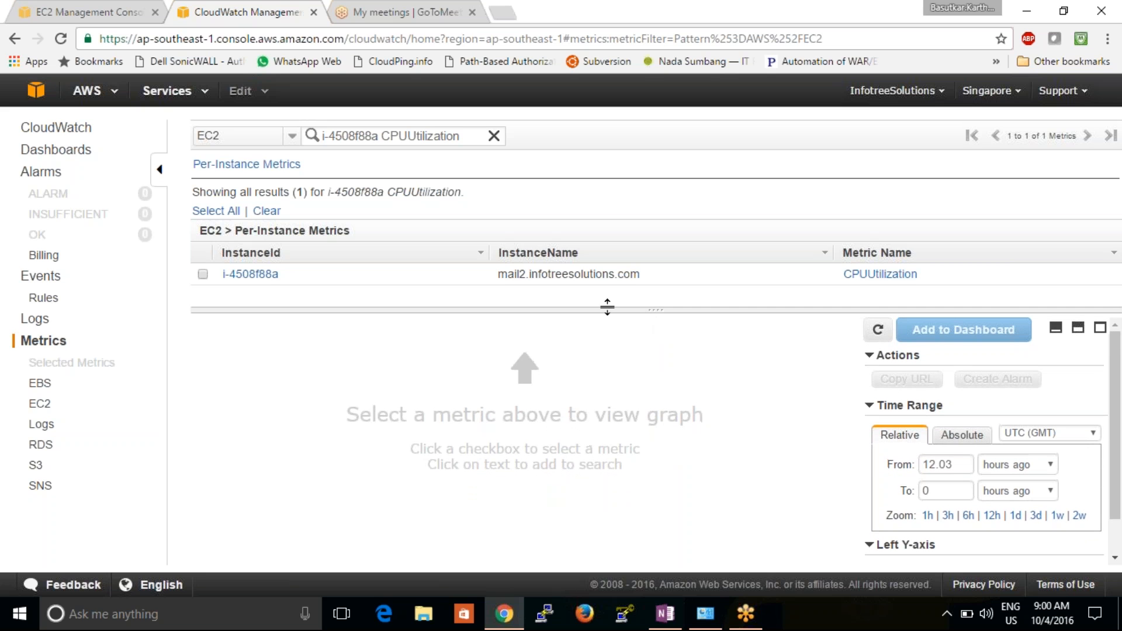
Graph CPUUtilization for i-4508f88a and view it over the last 1 hour and the last 1 day
left_click(203, 274)
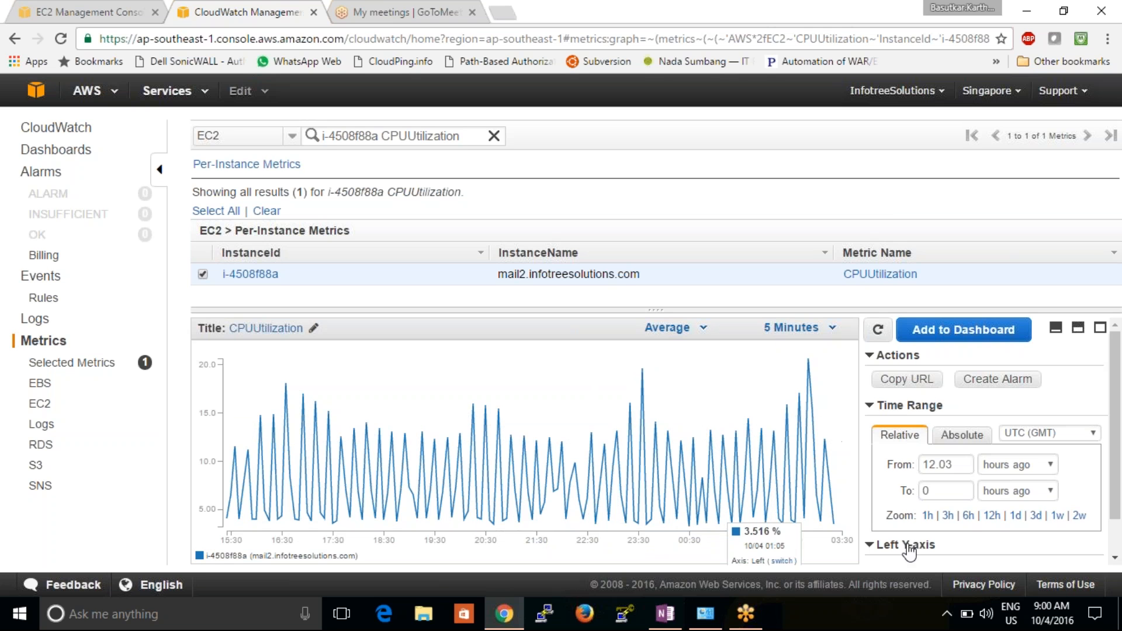
left_click(928, 517)
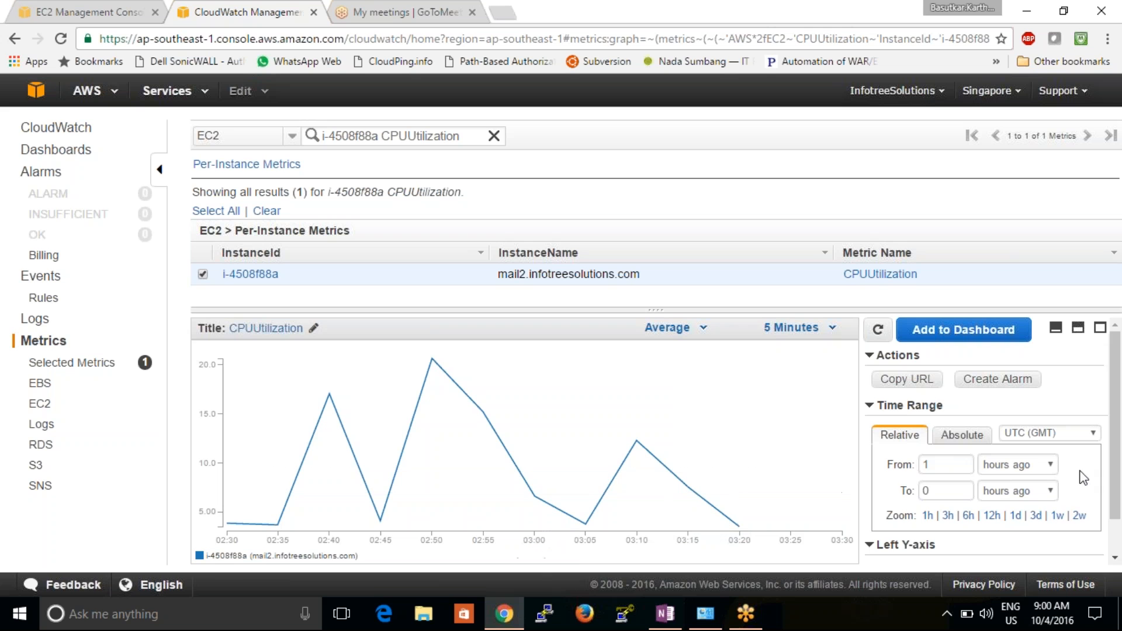
left_click(1015, 515)
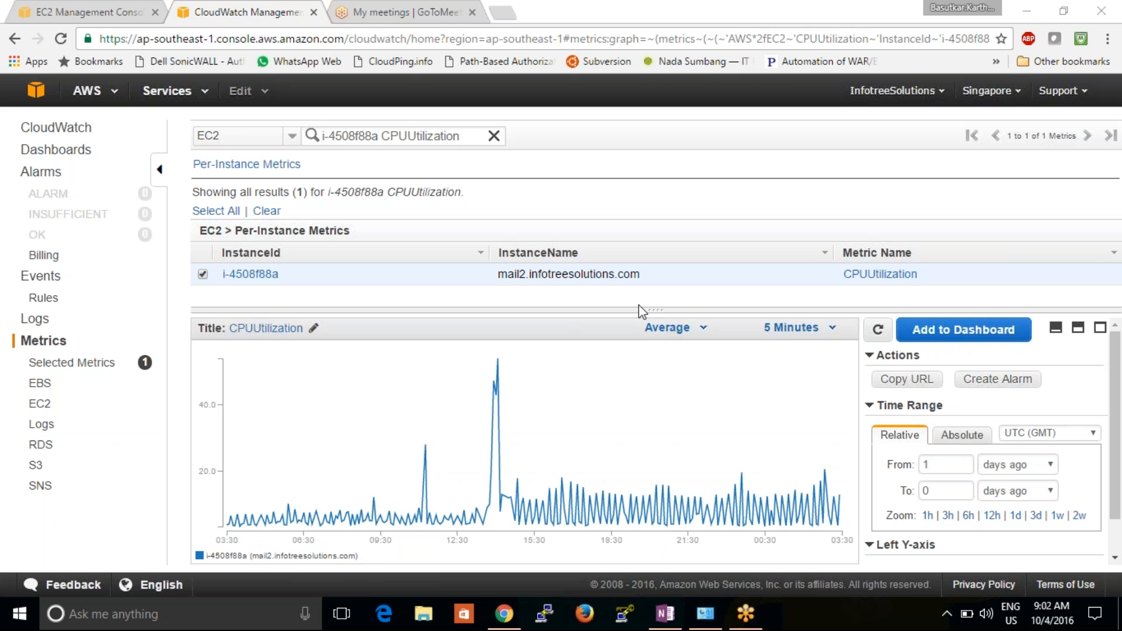
Deselect the CPUUtilization metric and search the EC2 metrics again for only i-4508f88a
left_click(203, 274)
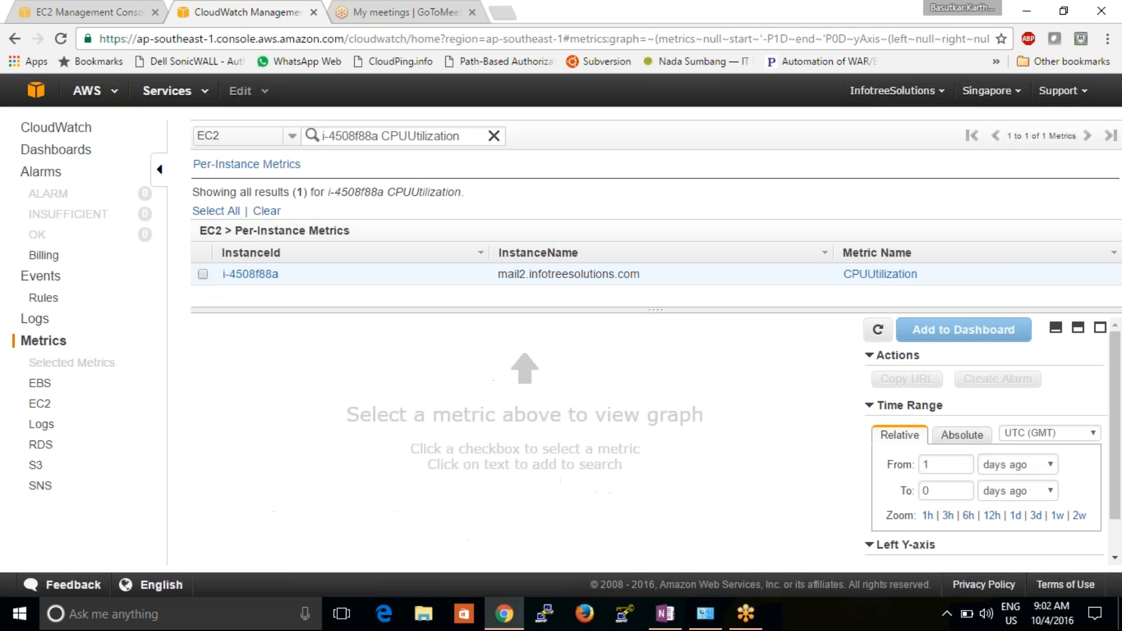
left_click(493, 137)
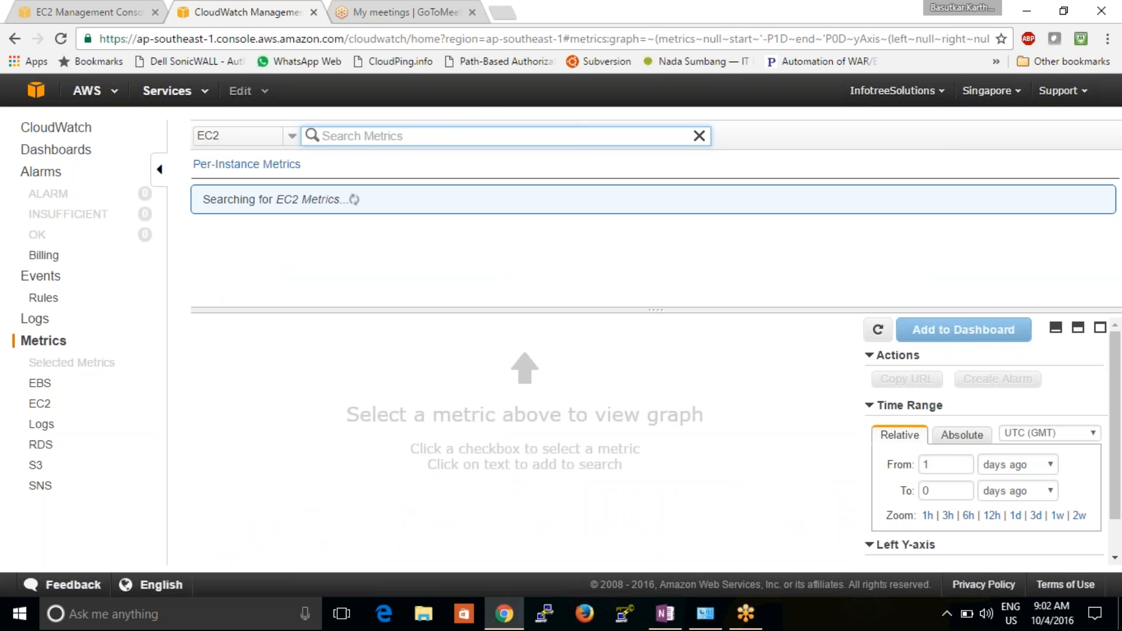
type("i-4508f88a")
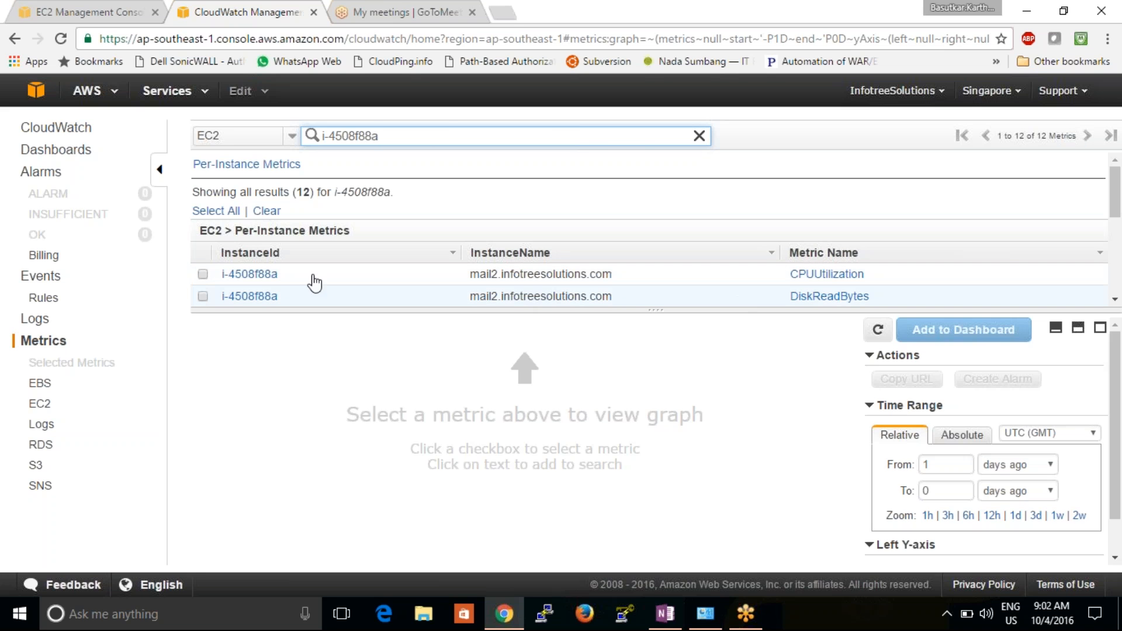
Graph CPUUtilization for i-4508f88a over the last 3 hours and add its NetworkIn metric to the same graph
left_click(202, 274)
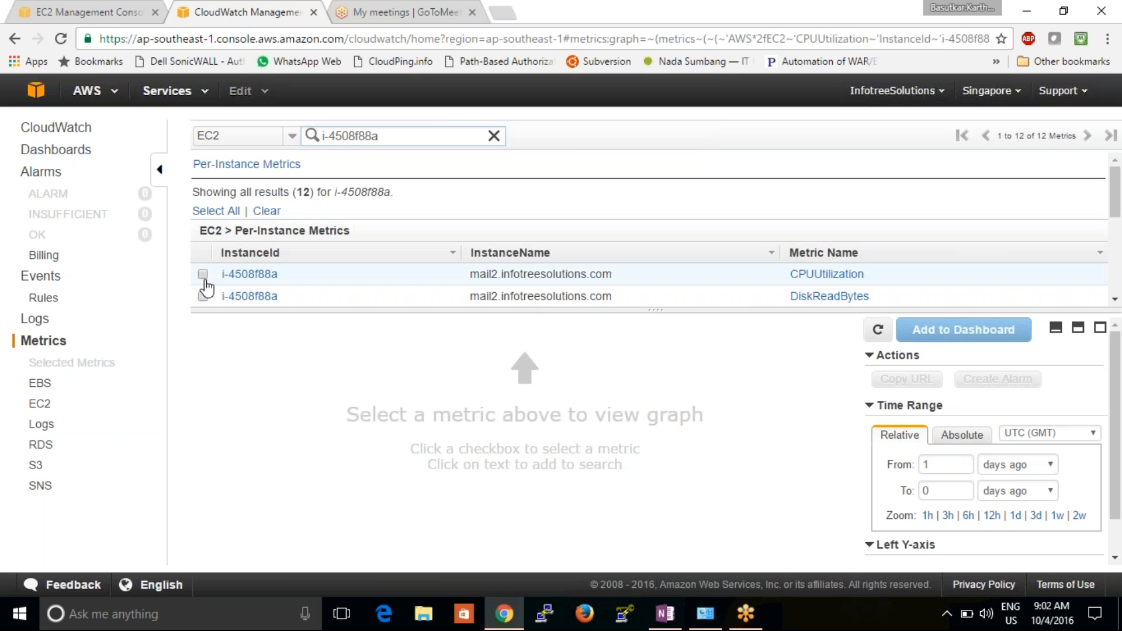
left_click(947, 516)
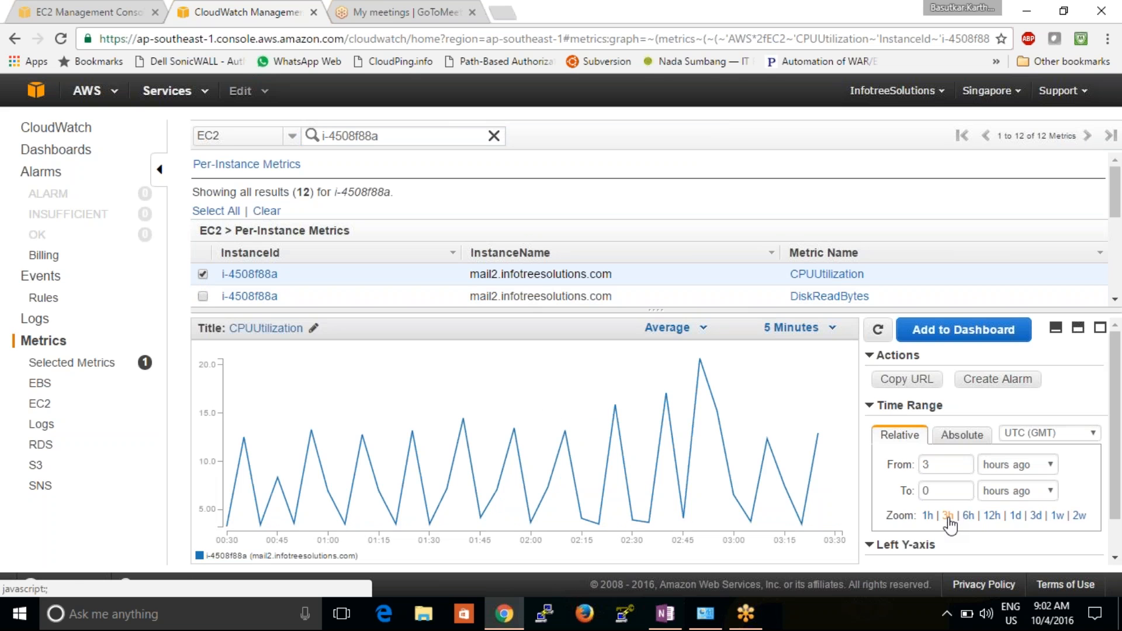
left_click(1115, 299)
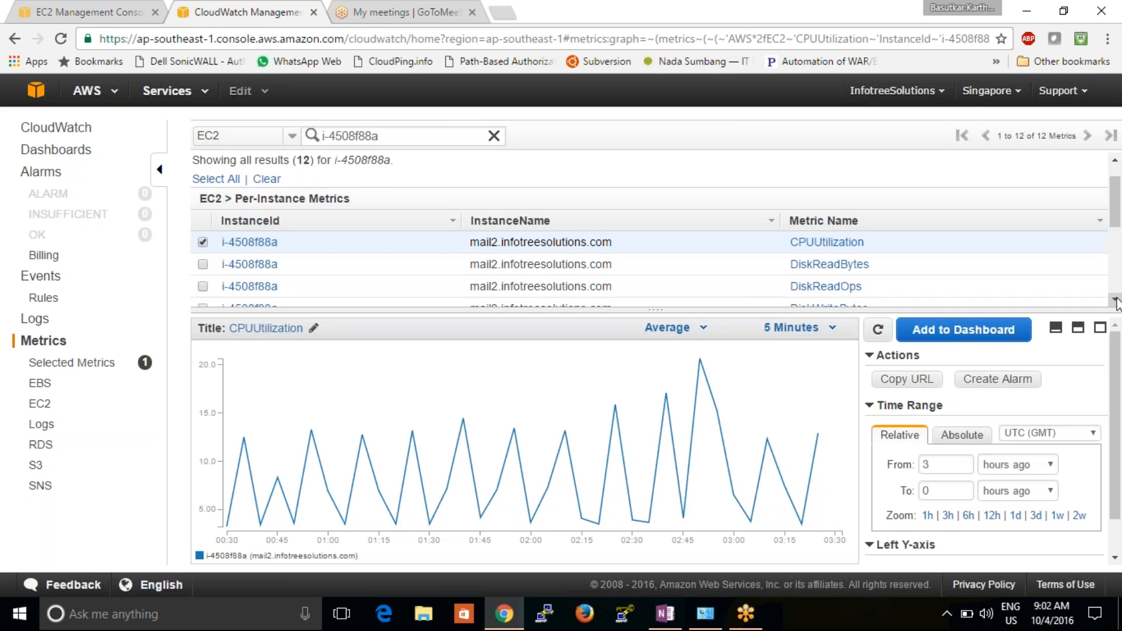
left_click(1115, 299)
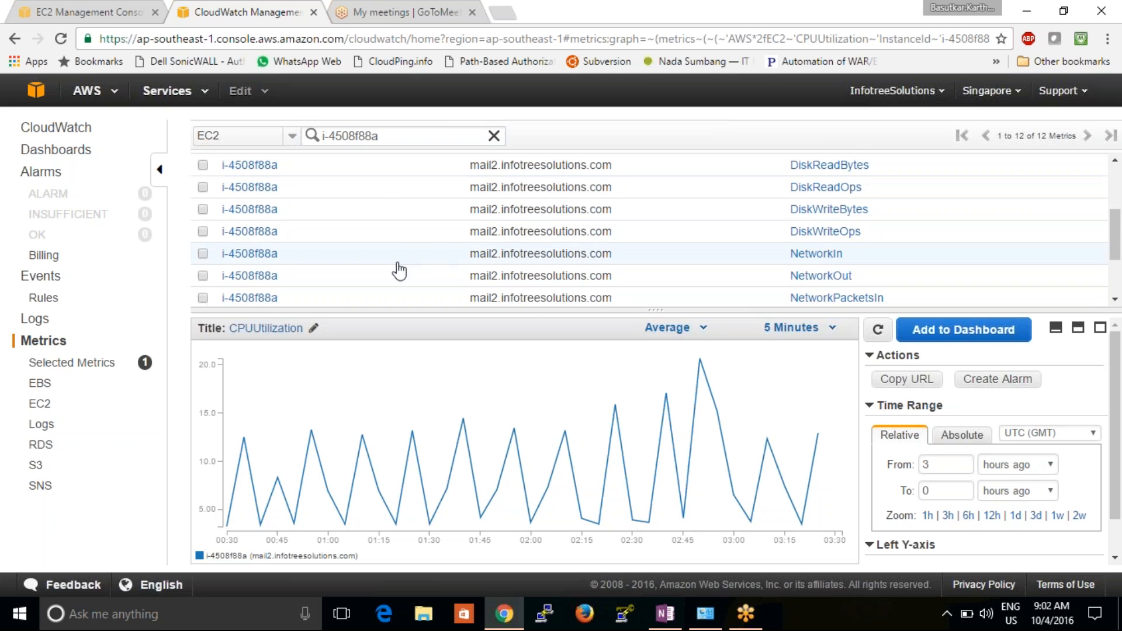
left_click(202, 254)
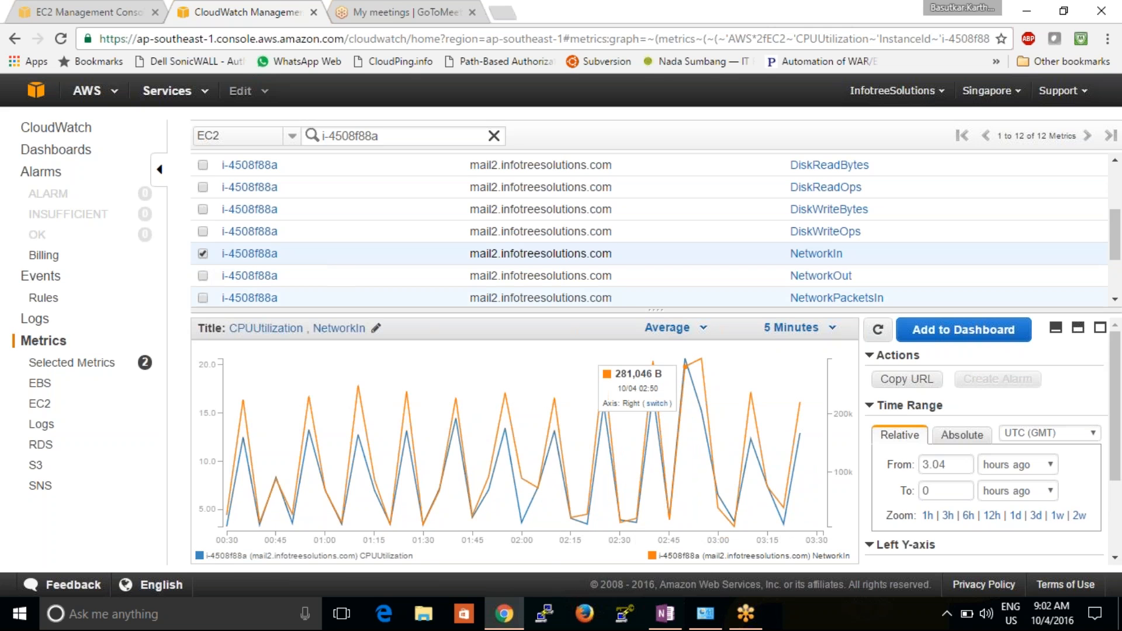
mouse_move(212, 563)
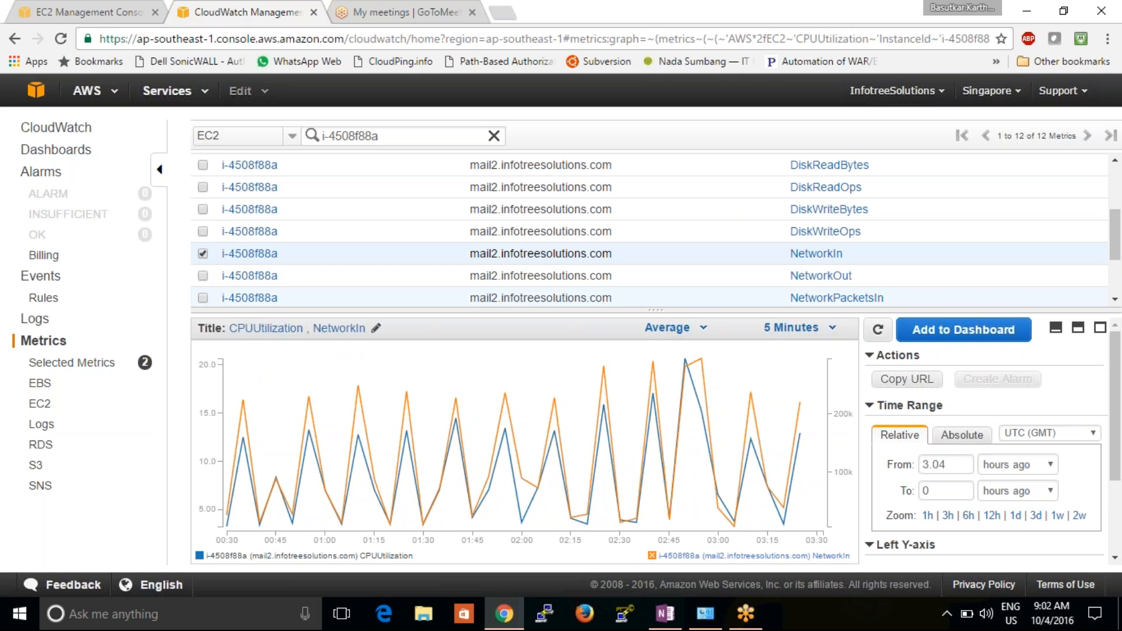
mouse_move(654, 556)
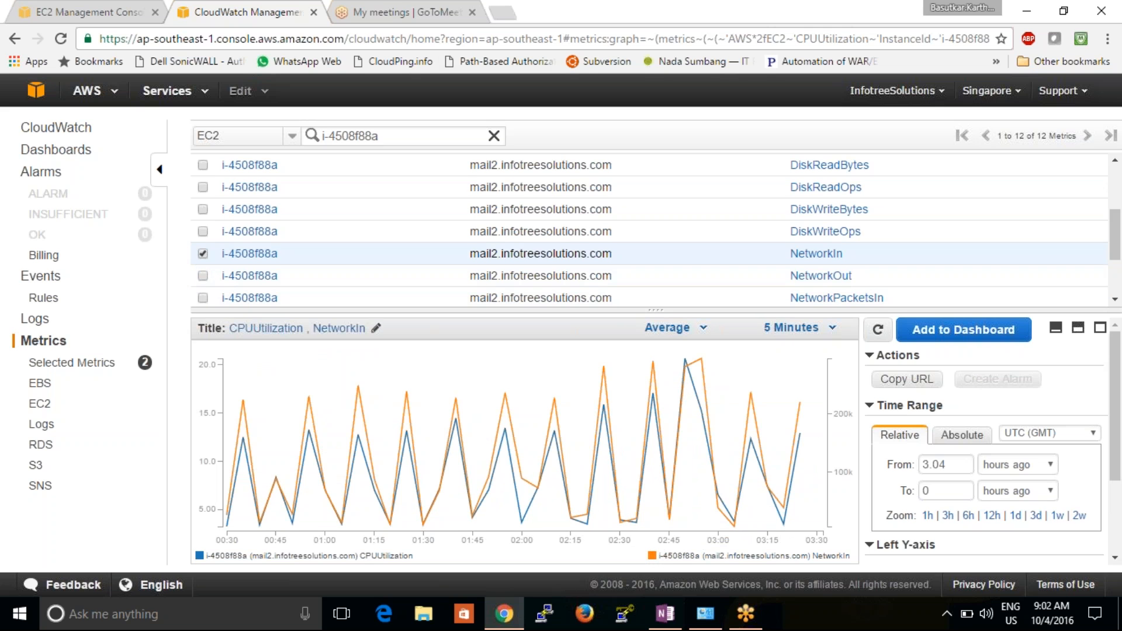
Clear the metric search and add the CPUUtilization metric of webserver instance i-470434e3 to the graph
left_click(493, 136)
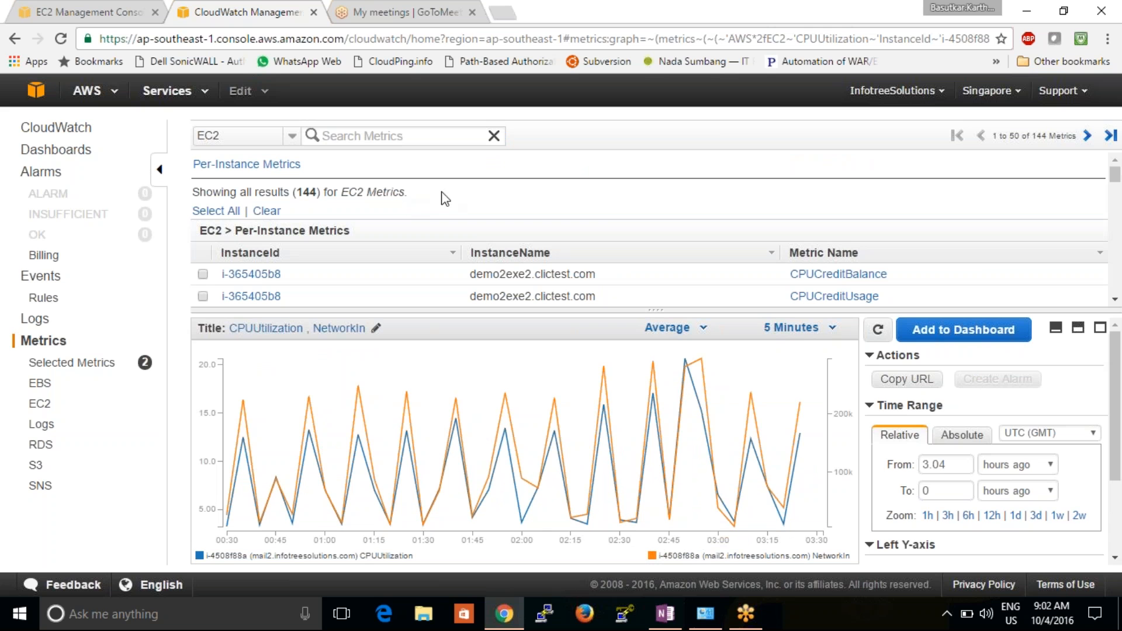
left_click_drag(1117, 178, 1112, 248)
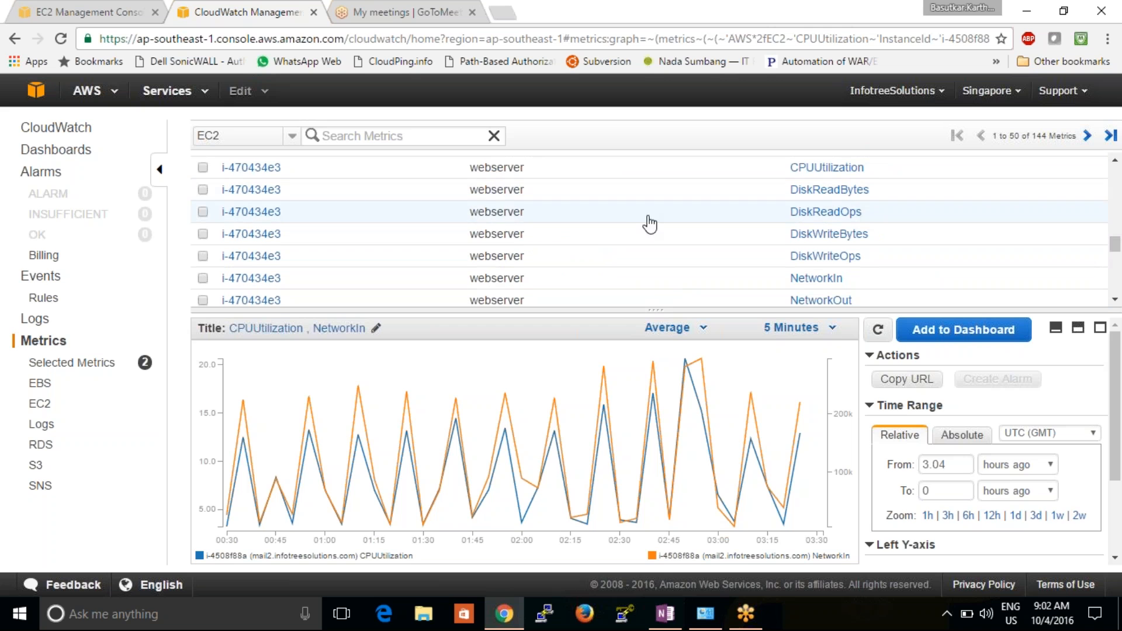
left_click(203, 168)
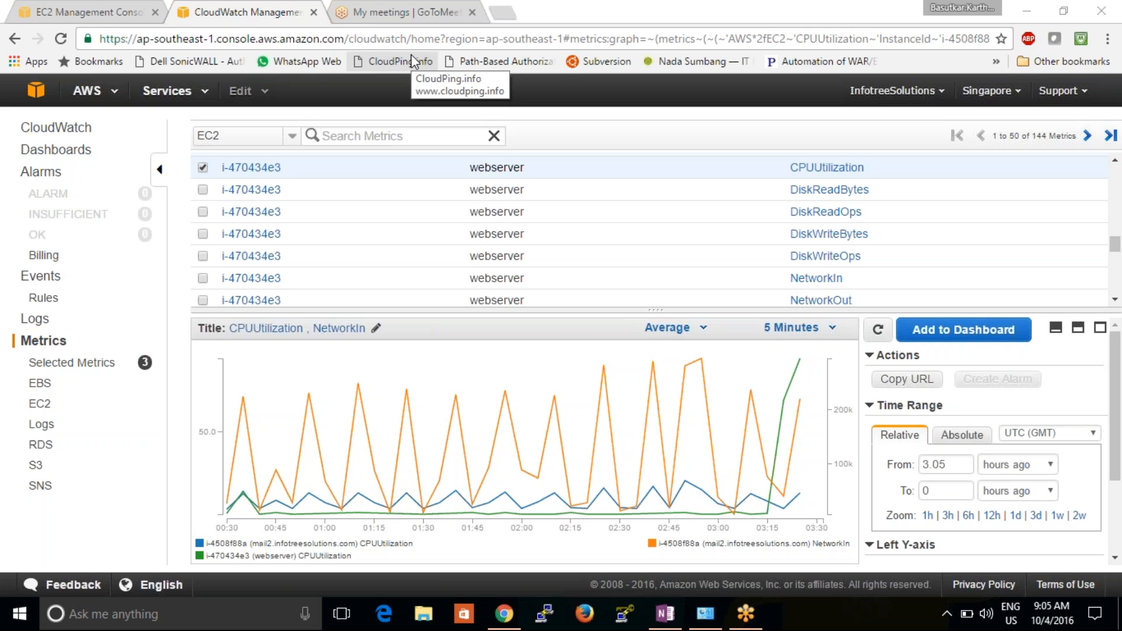
left_click(372, 19)
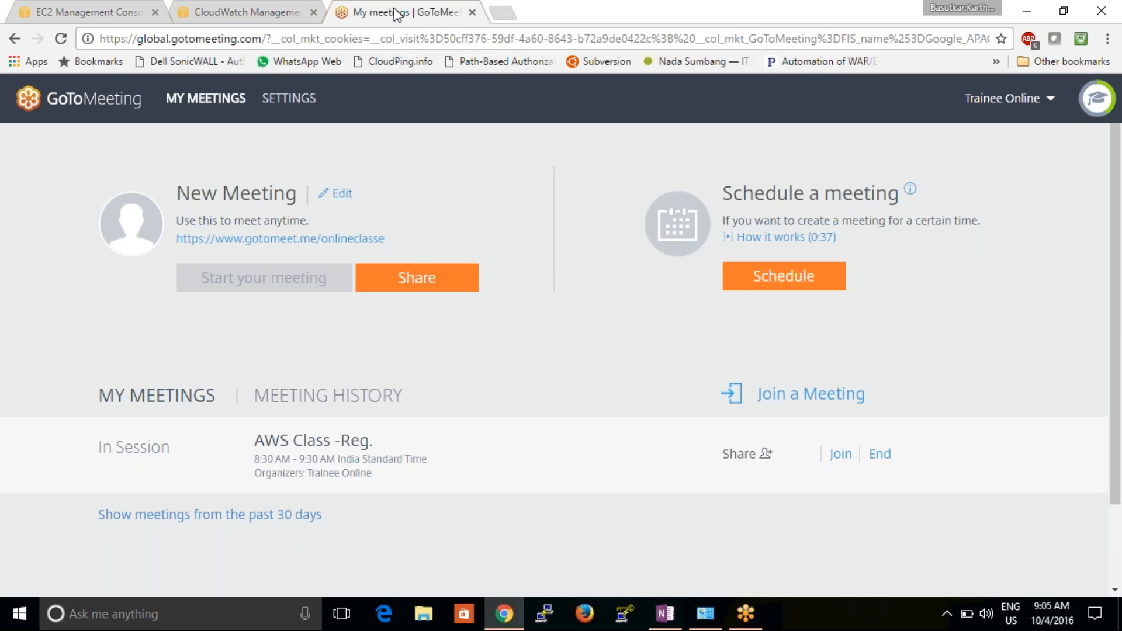
left_click(503, 17)
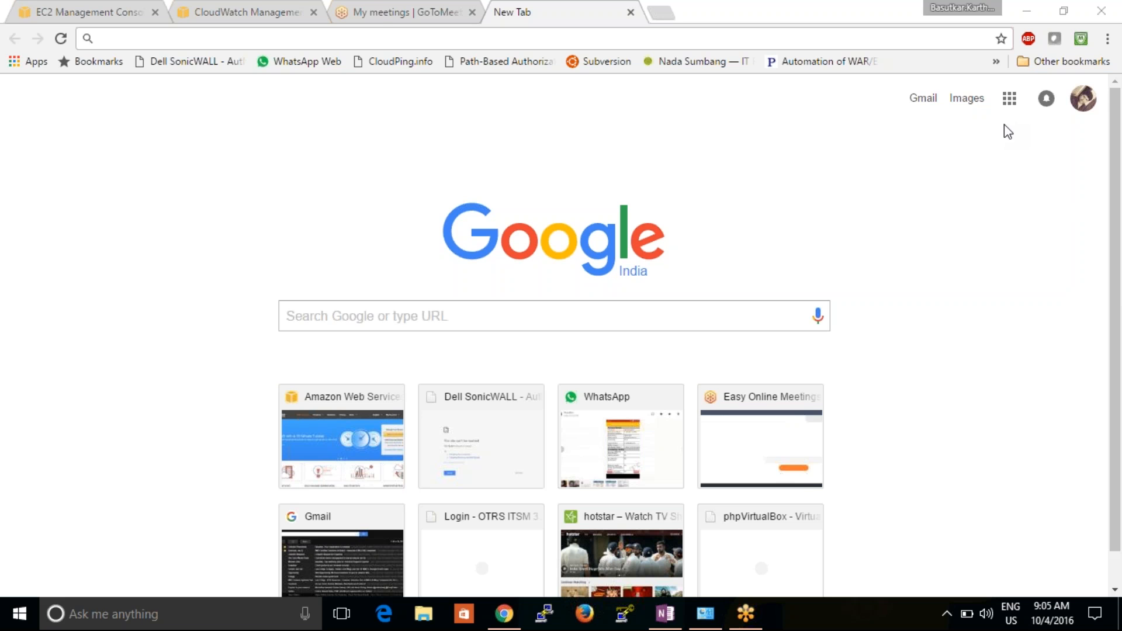
left_click(375, 16)
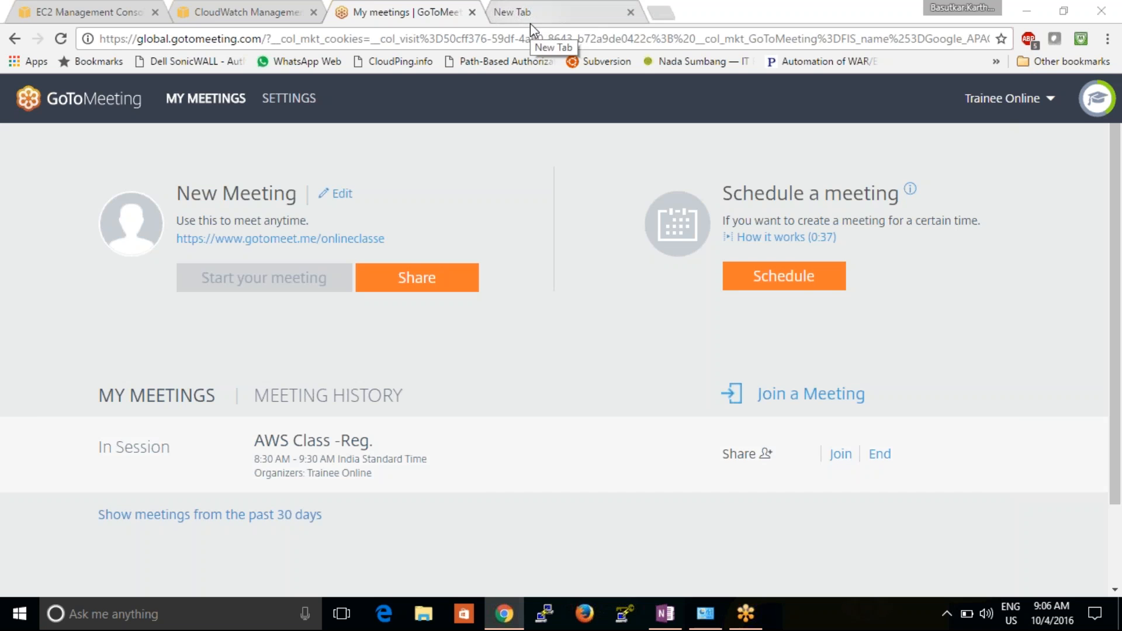
left_click(218, 12)
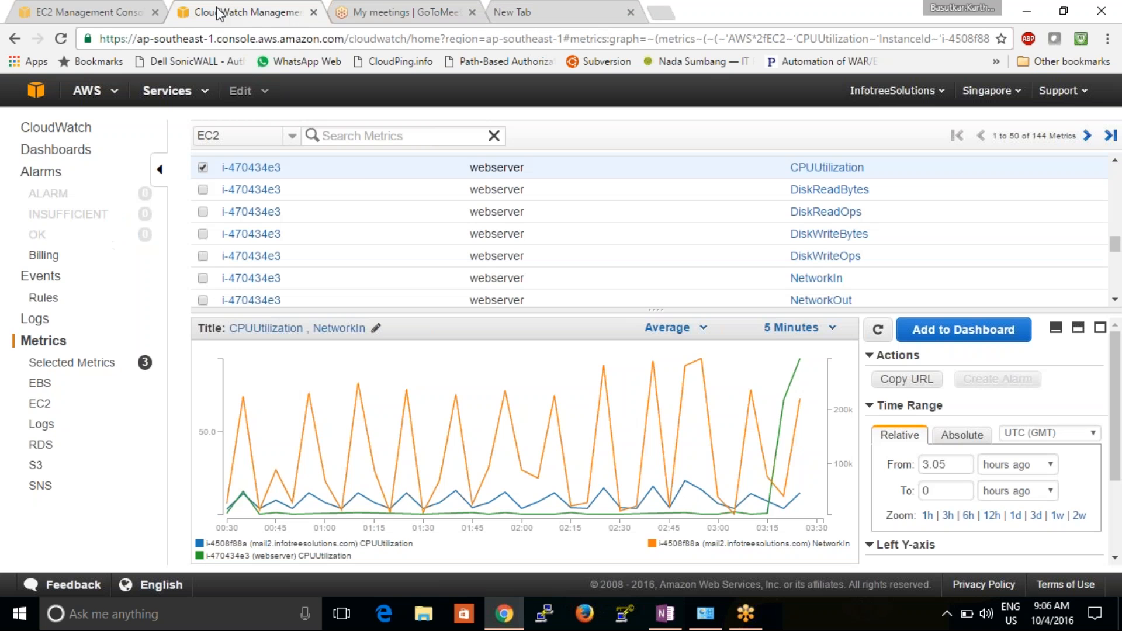
left_click(105, 11)
left_click(236, 12)
left_click(399, 14)
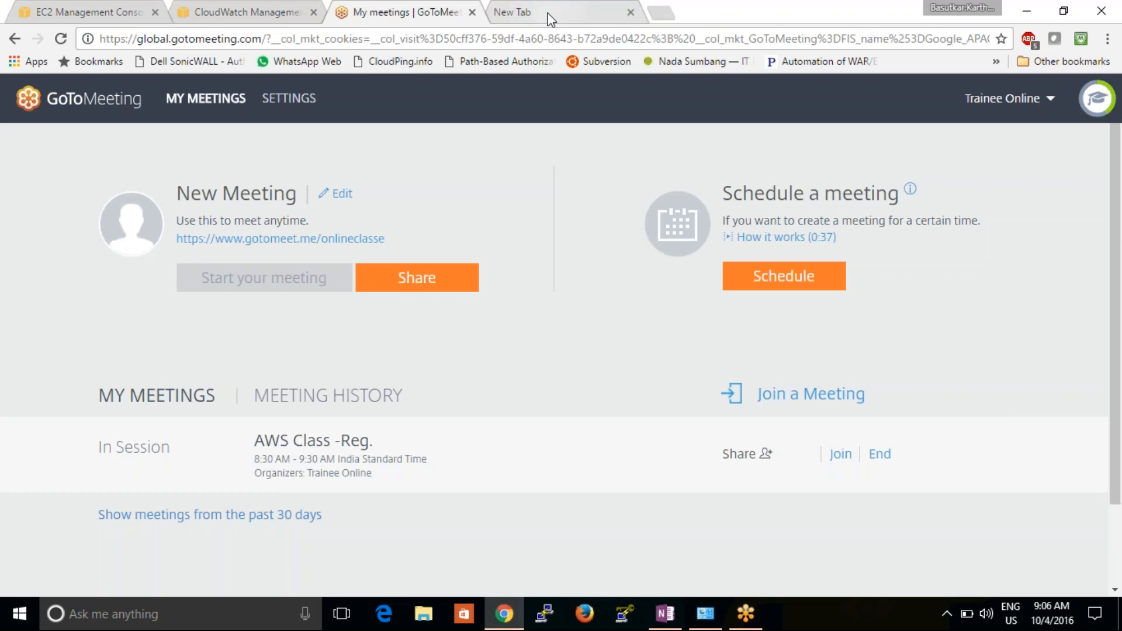
Search Google for "hi" in the new browser tab, close that tab and return to the CloudWatch console
left_click(514, 13)
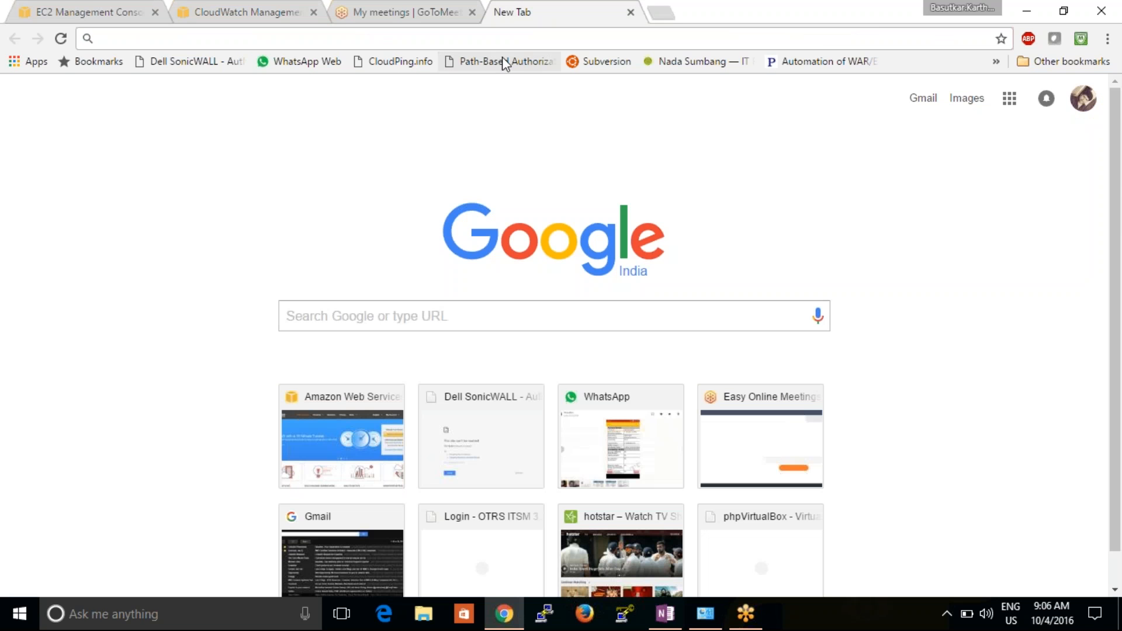
type("hi")
key("Delete")
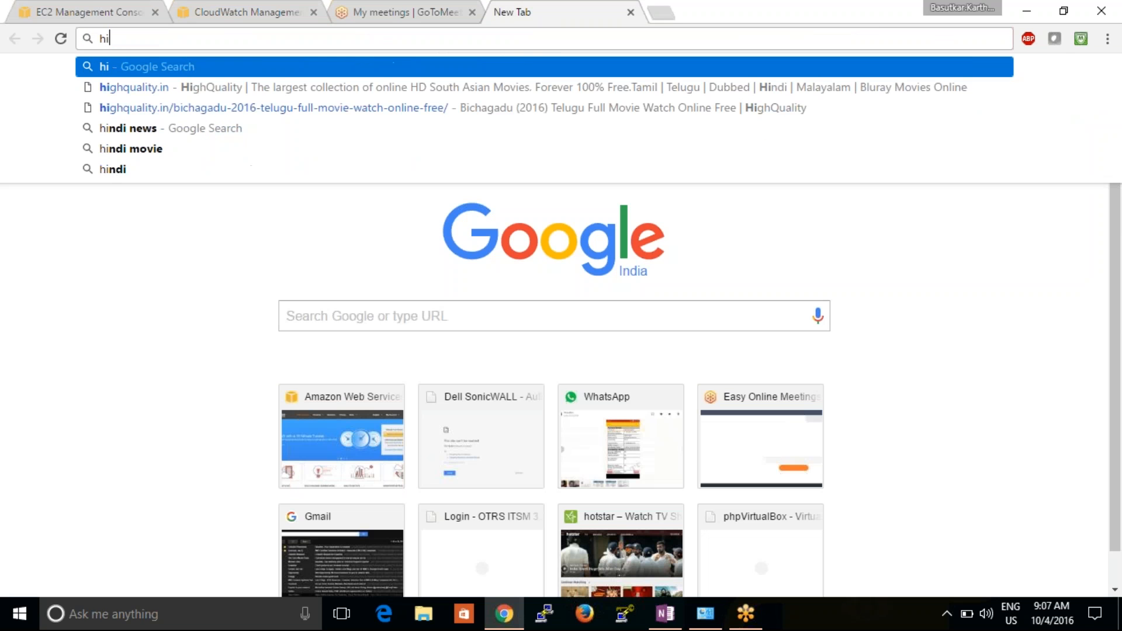
key("Return")
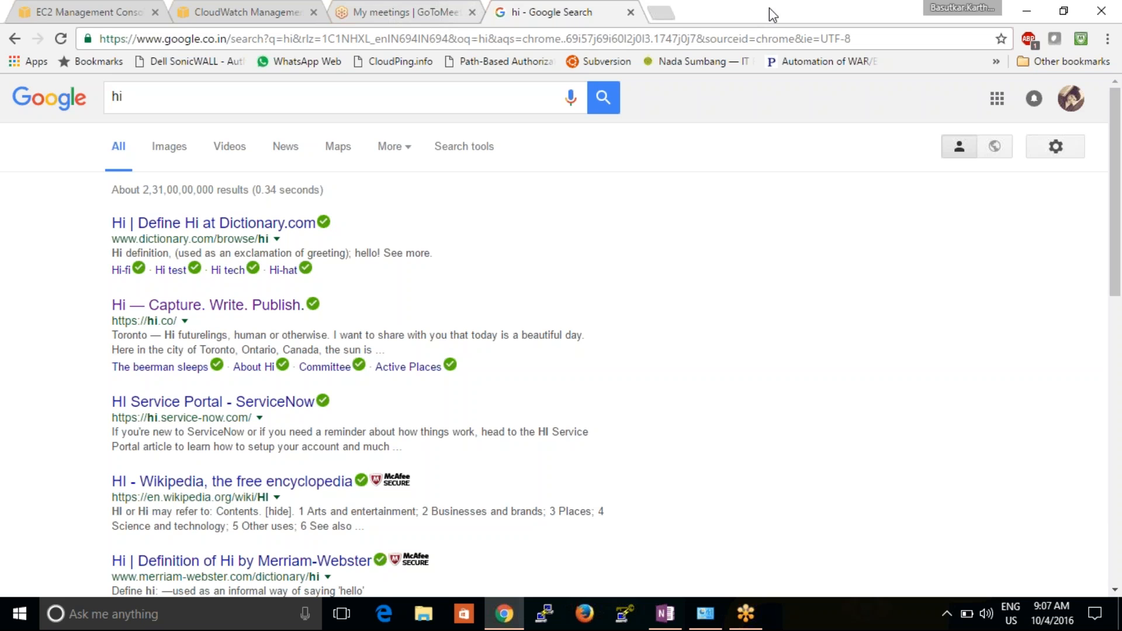
left_click(630, 12)
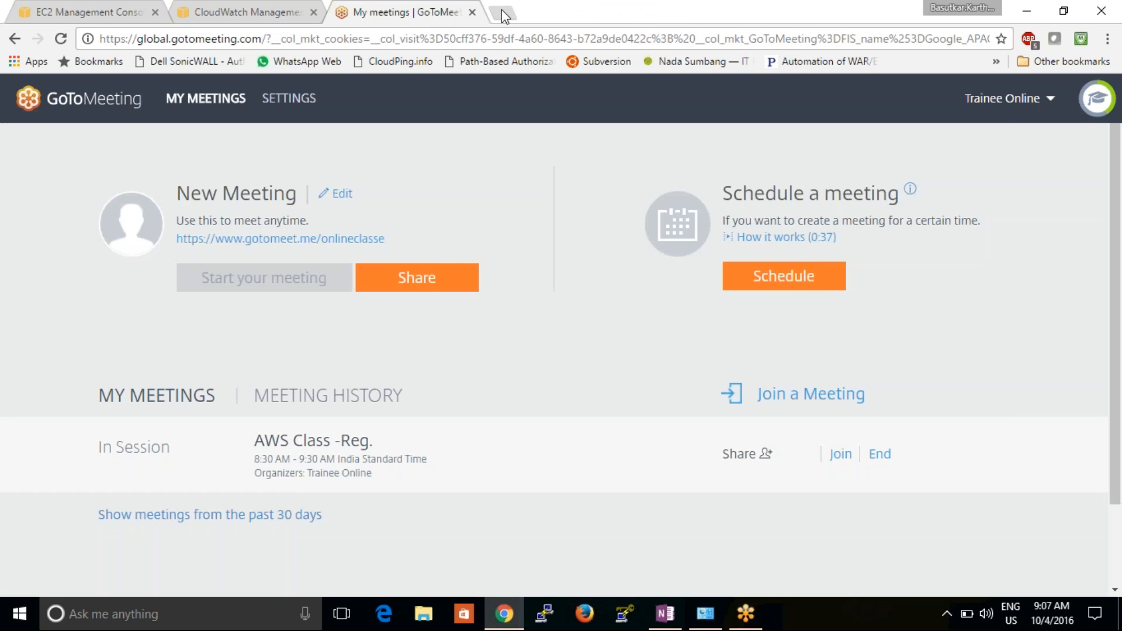
left_click(258, 16)
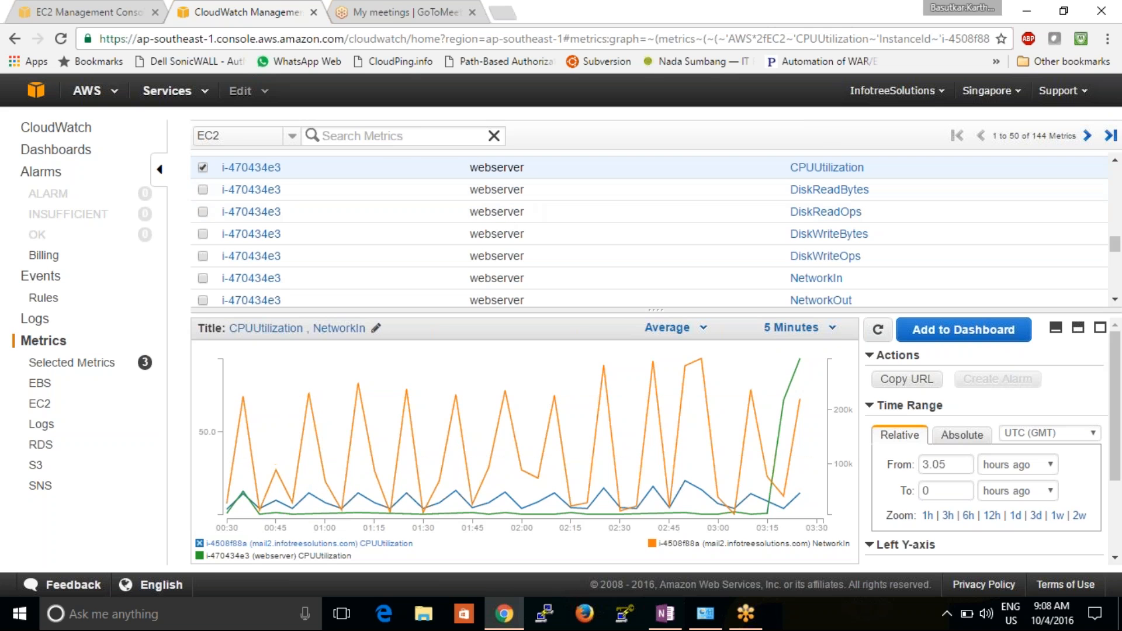
Inspect the i-470434e3 CPUUtilization line in the comparison graph and set the graph's time range to the last 6 hours
mouse_move(352, 546)
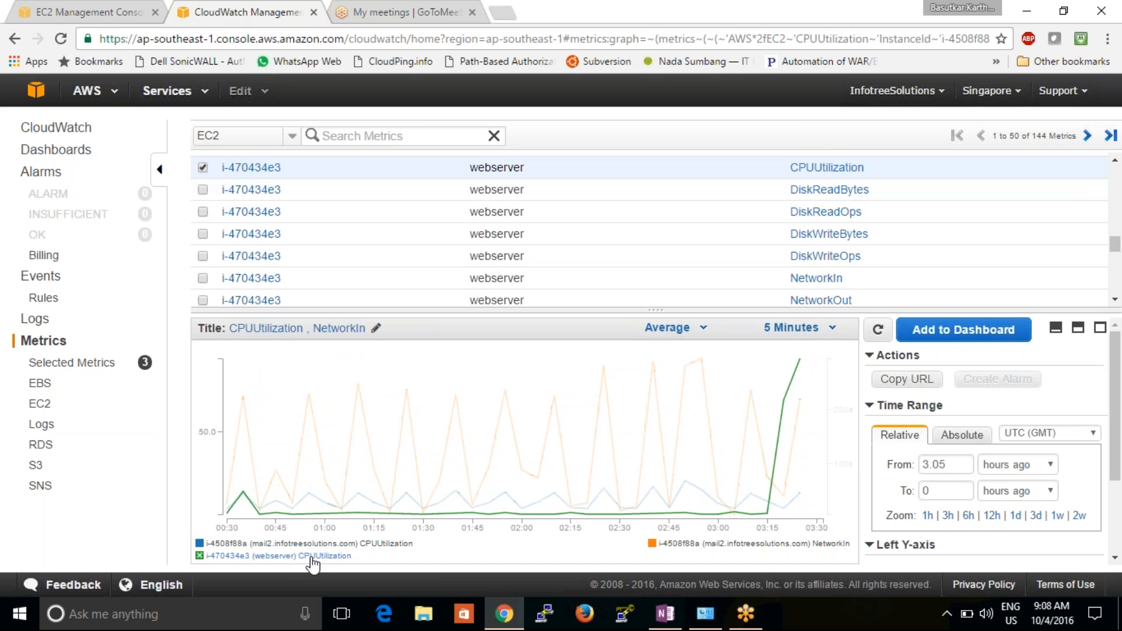
mouse_move(313, 562)
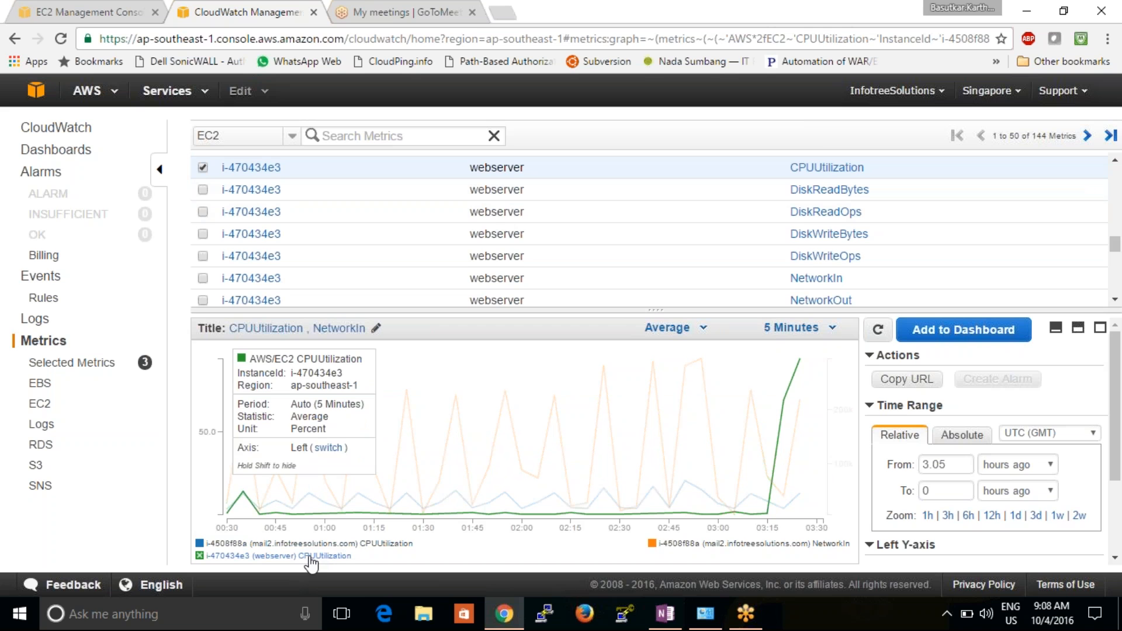
mouse_move(737, 551)
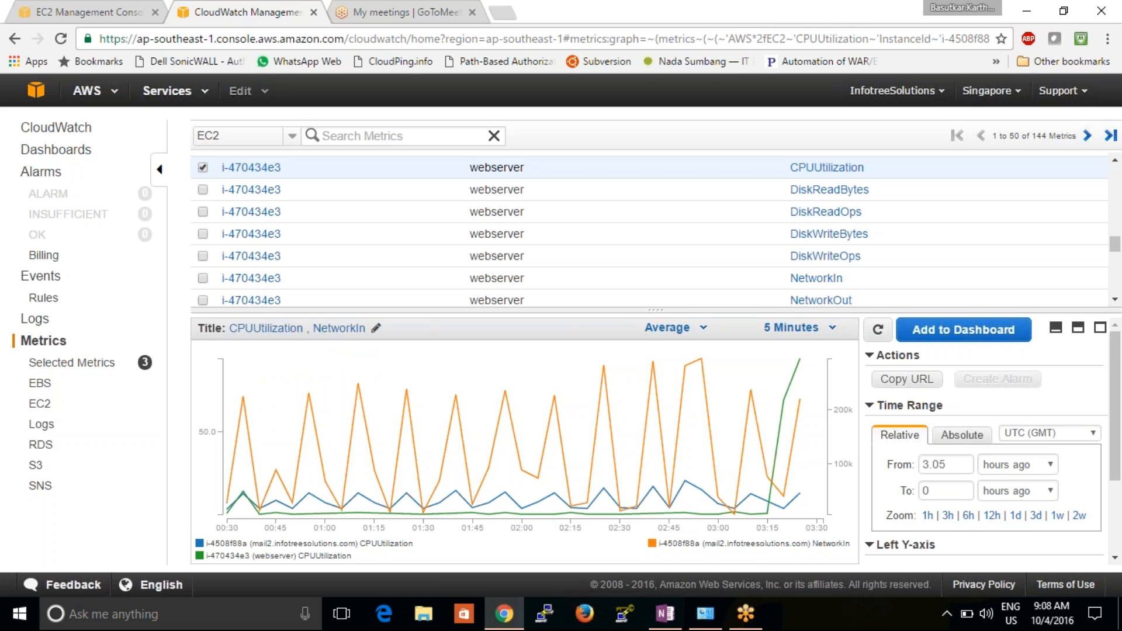
left_click(968, 516)
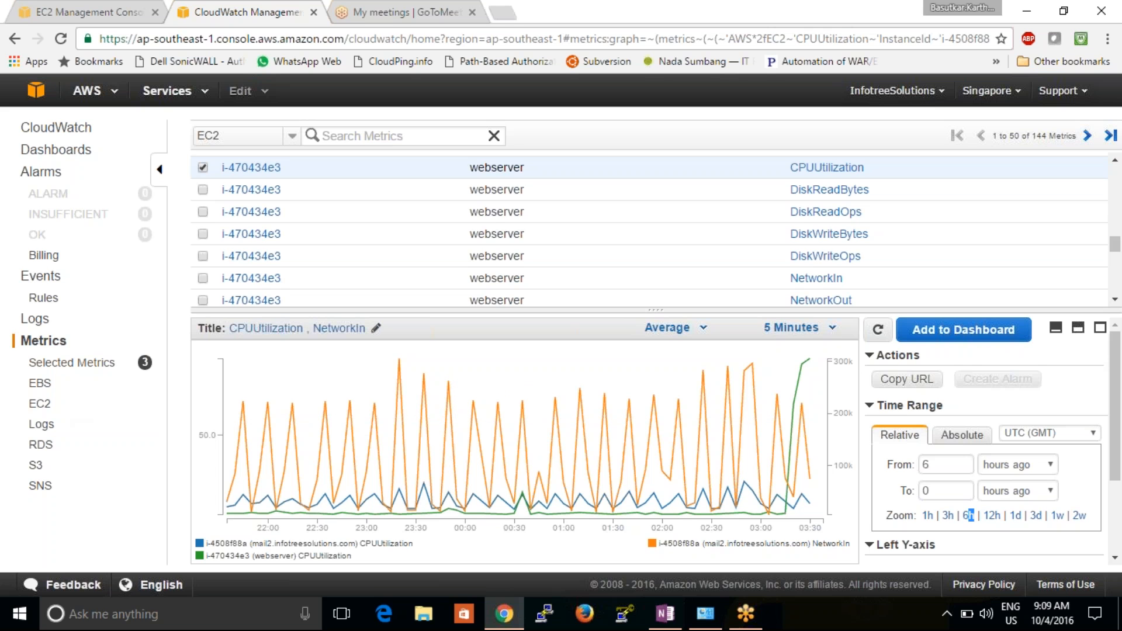
Browse the EBS, EC2 and RDS metric categories and graph BinLogDiskUsage for the database instance testcaseawsdbserver
left_click(41, 383)
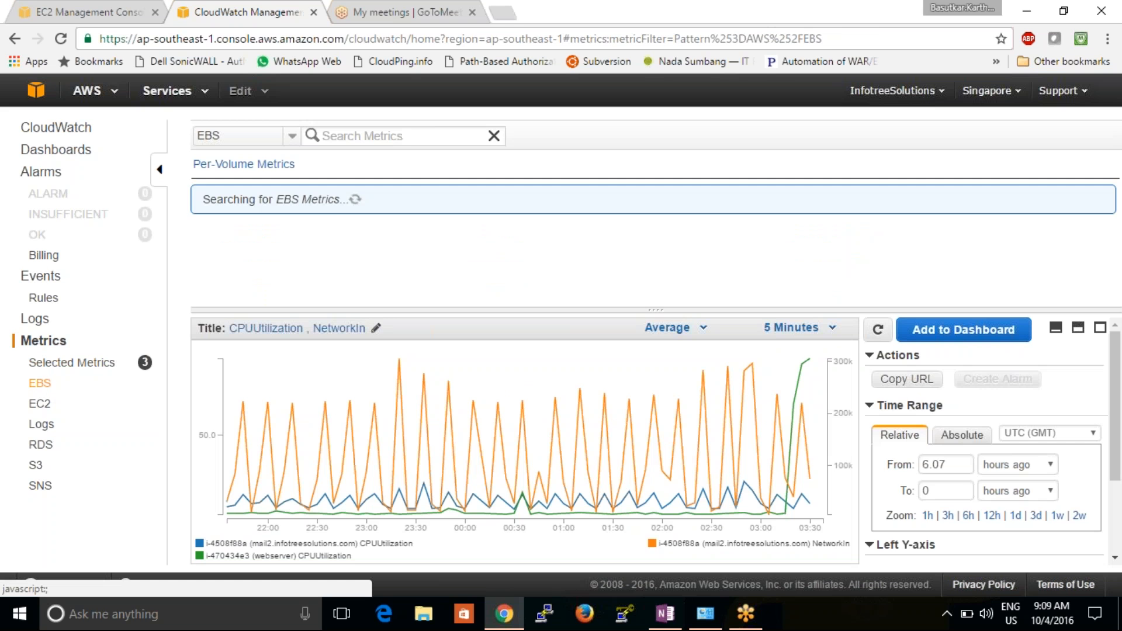
left_click(41, 404)
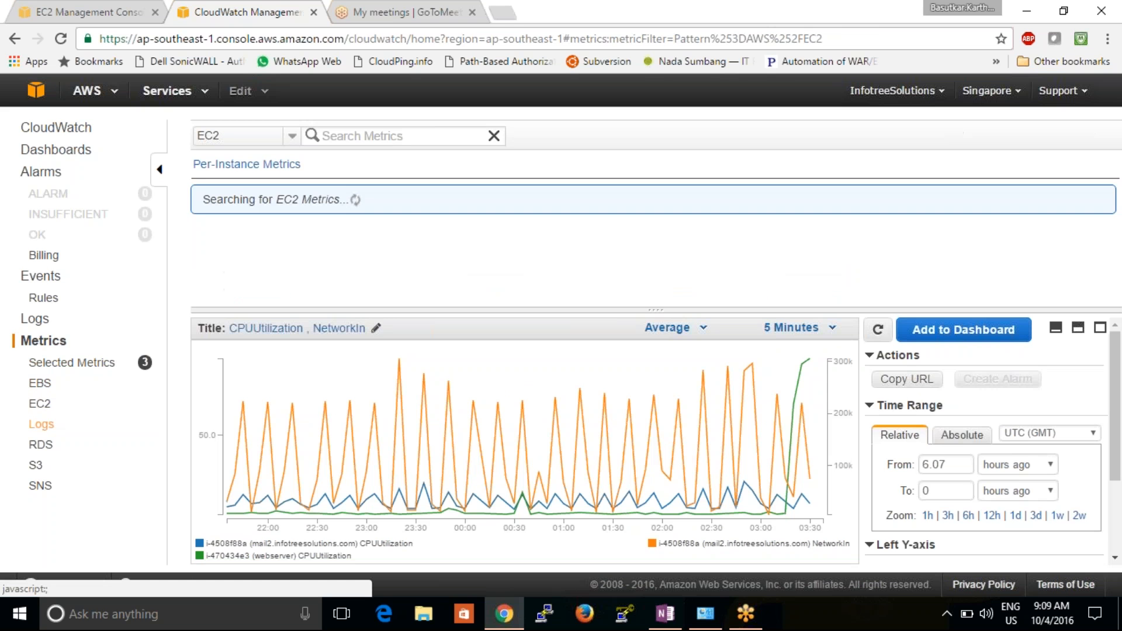
left_click(49, 451)
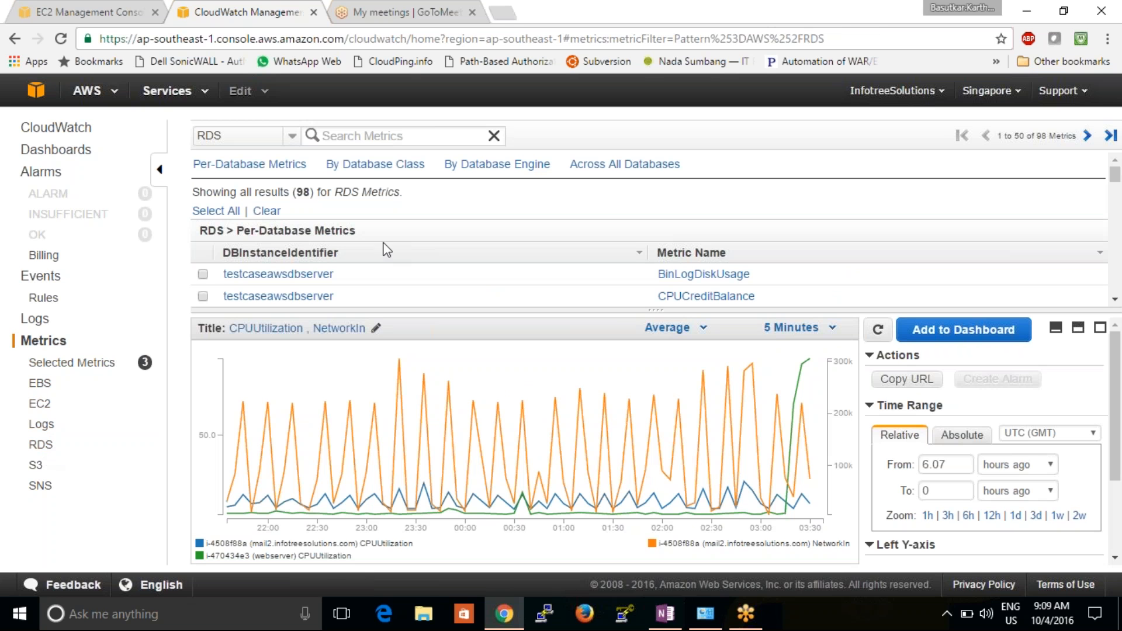
left_click(380, 279)
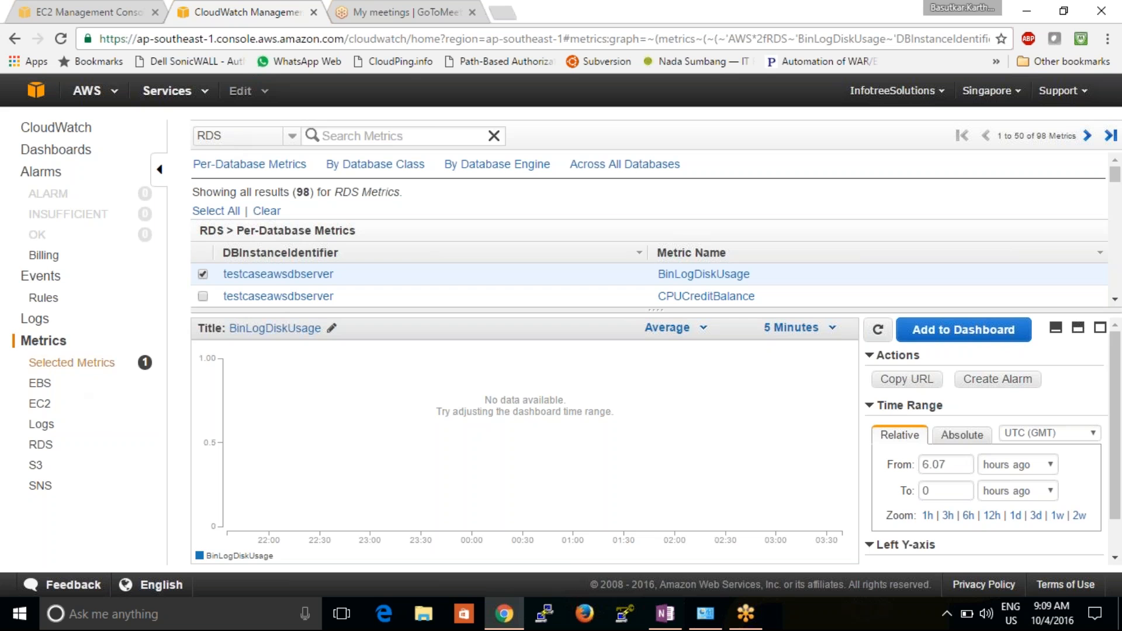
Look through the metrics category overview, the Alarms list and the CloudWatch Events page, ending on the metrics overview
left_click(63, 344)
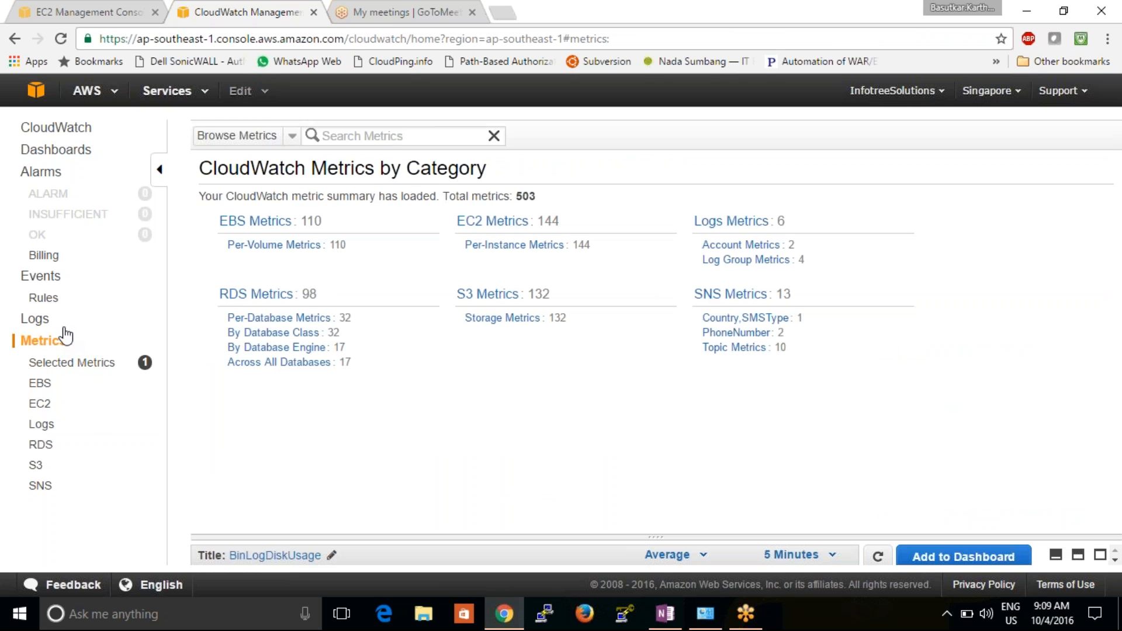
left_click(44, 176)
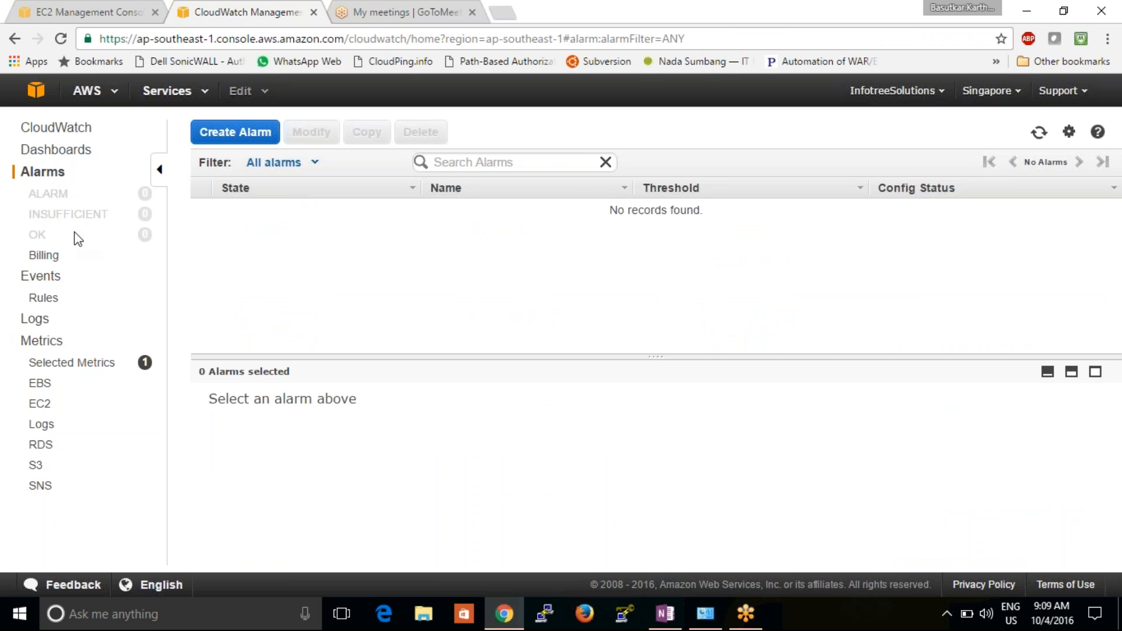
left_click(41, 276)
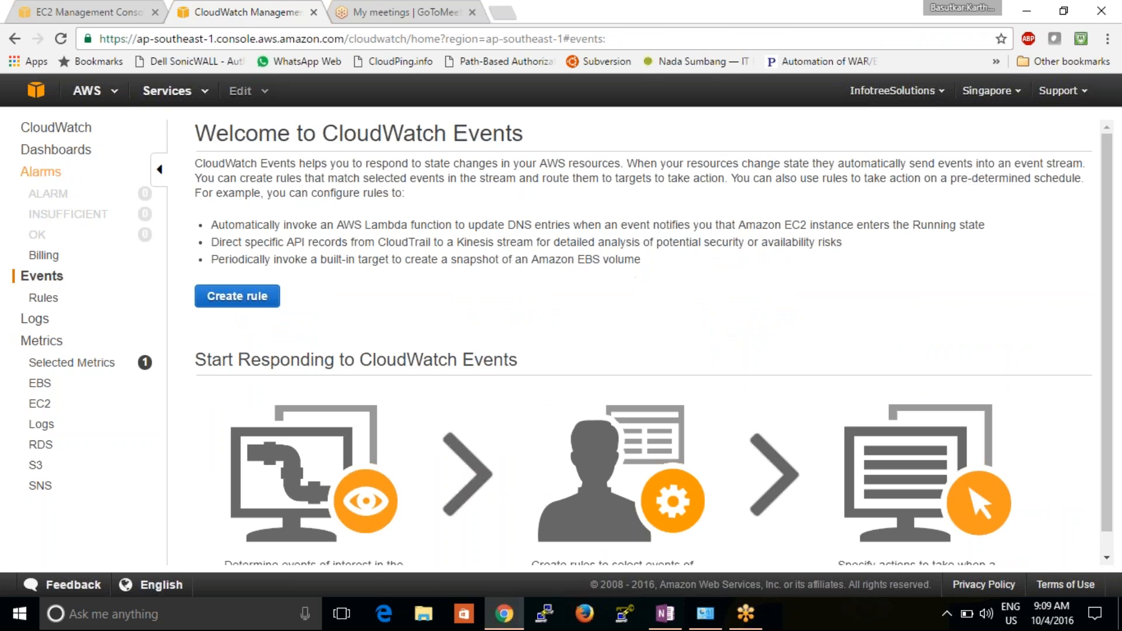
left_click(41, 344)
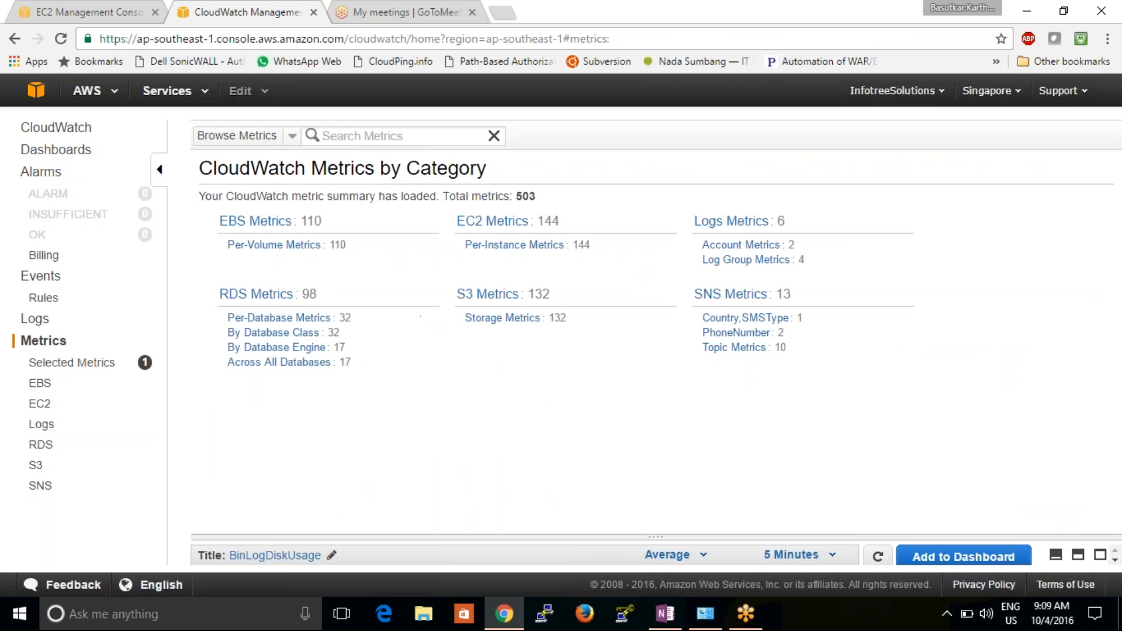
Start creating an alarm, search the EC2 metrics for i-4508f88a and select its CPUUtilization metric
left_click(41, 172)
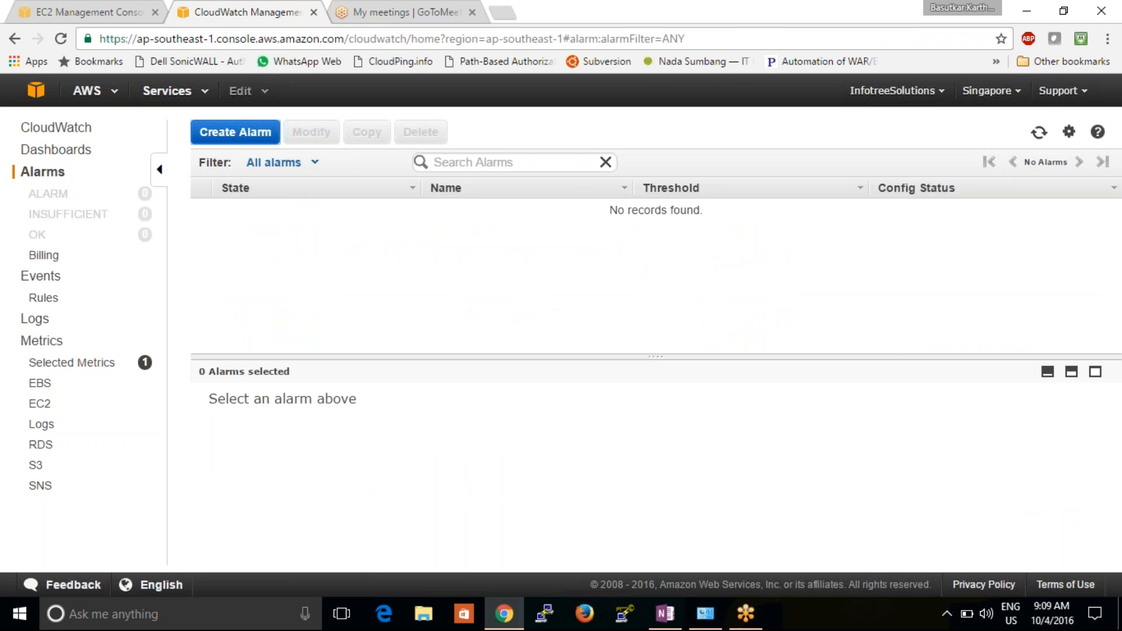
left_click(269, 132)
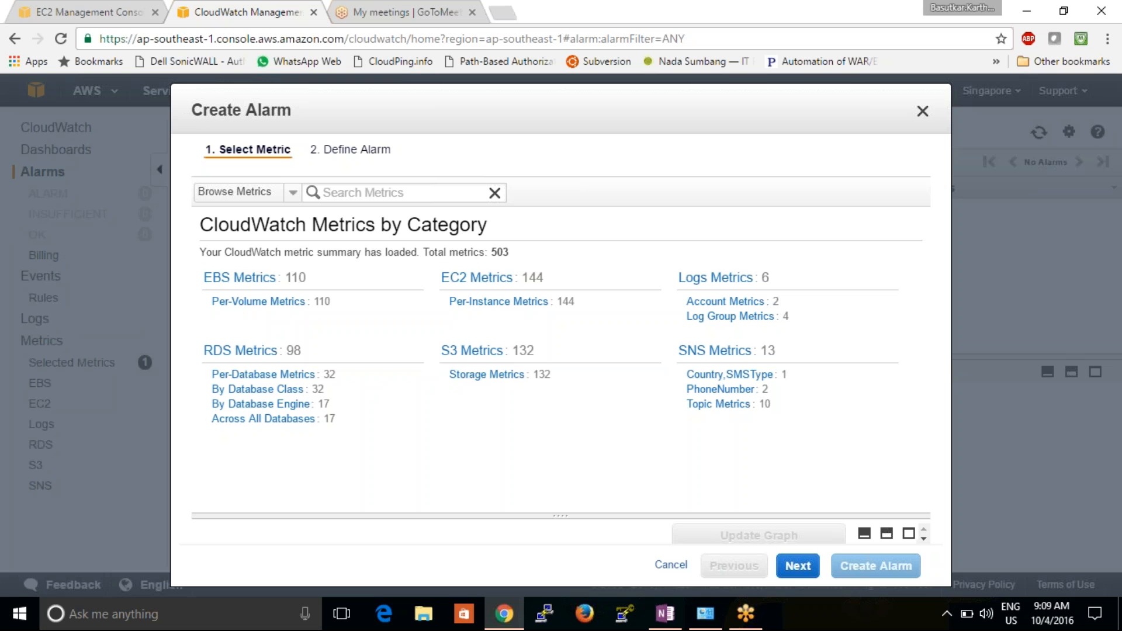
left_click(486, 278)
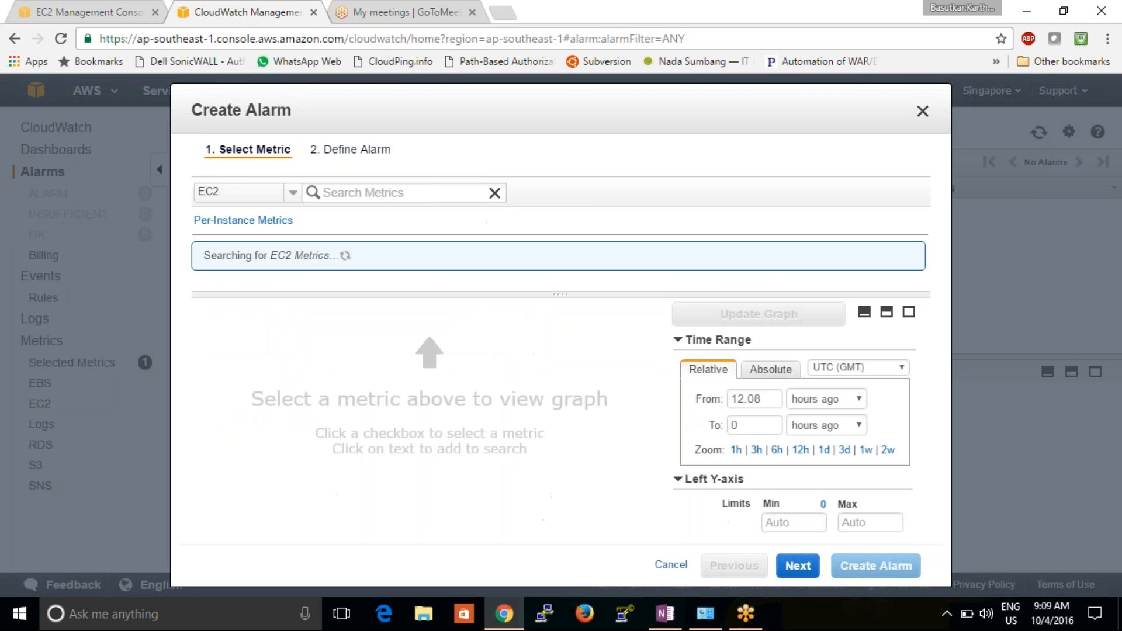
left_click(420, 191)
type("i-4508f88a")
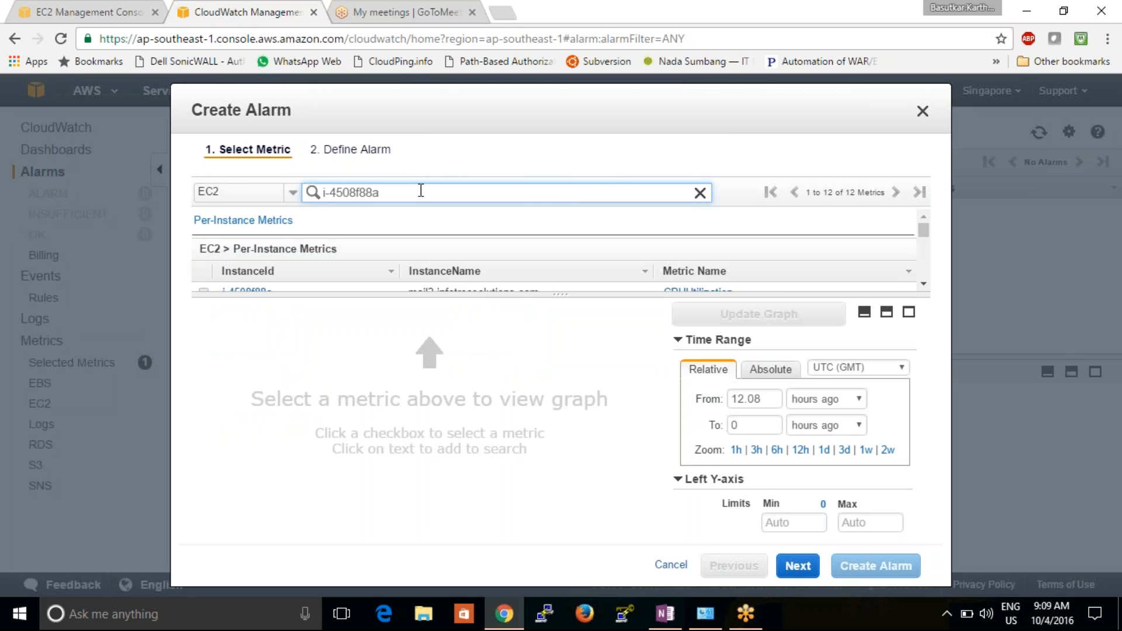
left_click_drag(425, 294, 445, 478)
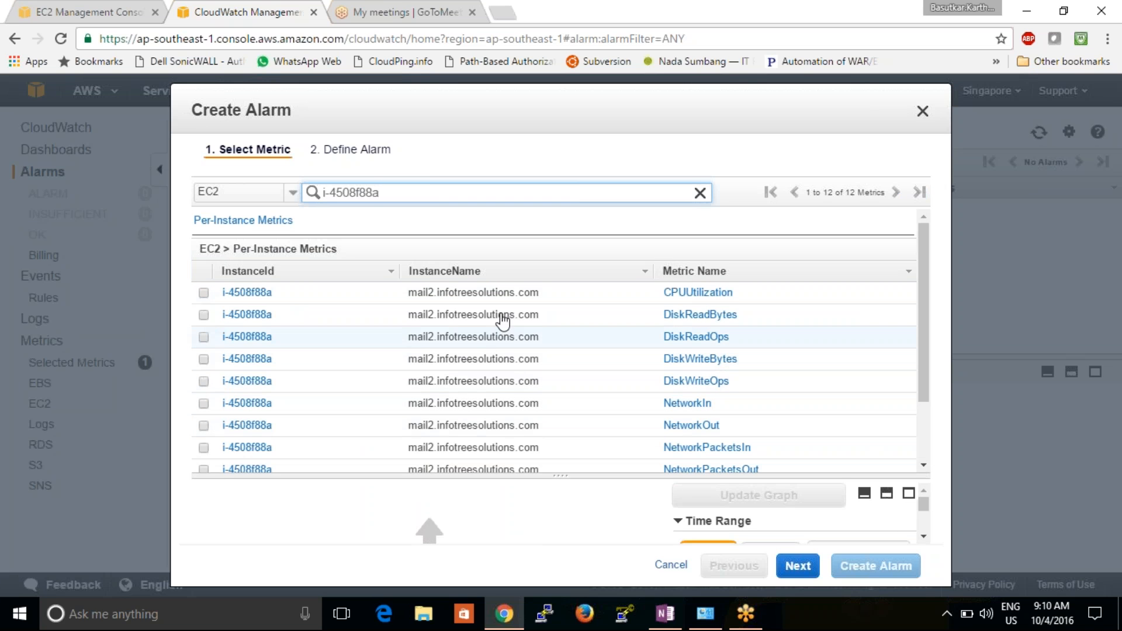
left_click(203, 294)
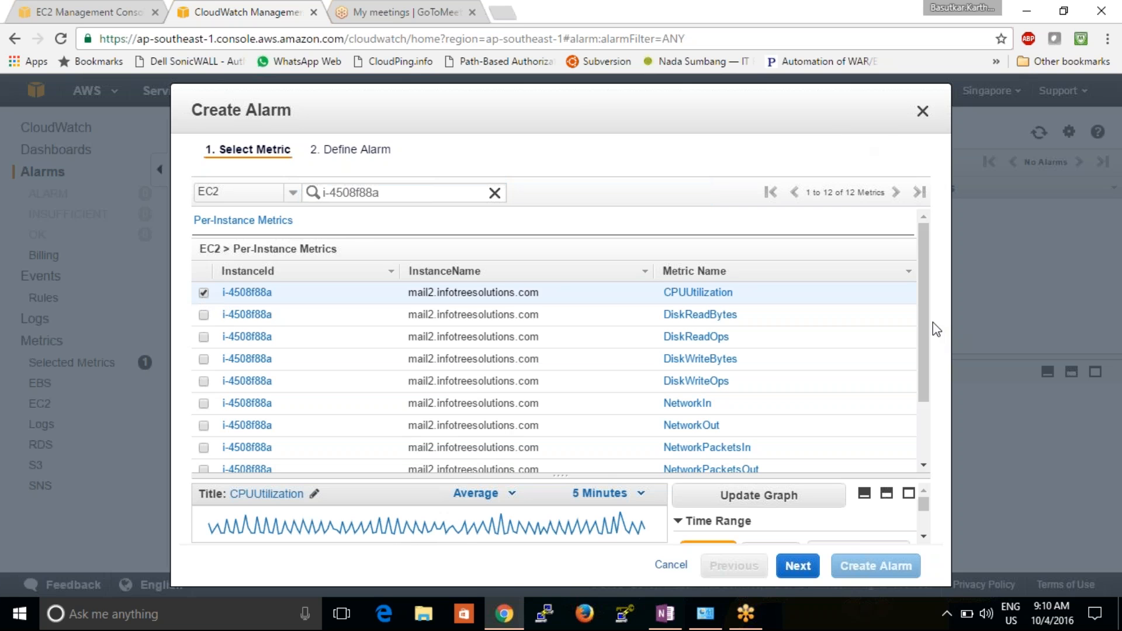
Examine the metric list and the CPUUtilization graph at full size, ending on the split view of both
mouse_move(925, 342)
left_mouse_down()
mouse_move(926, 376)
mouse_move(921, 344)
left_mouse_up()
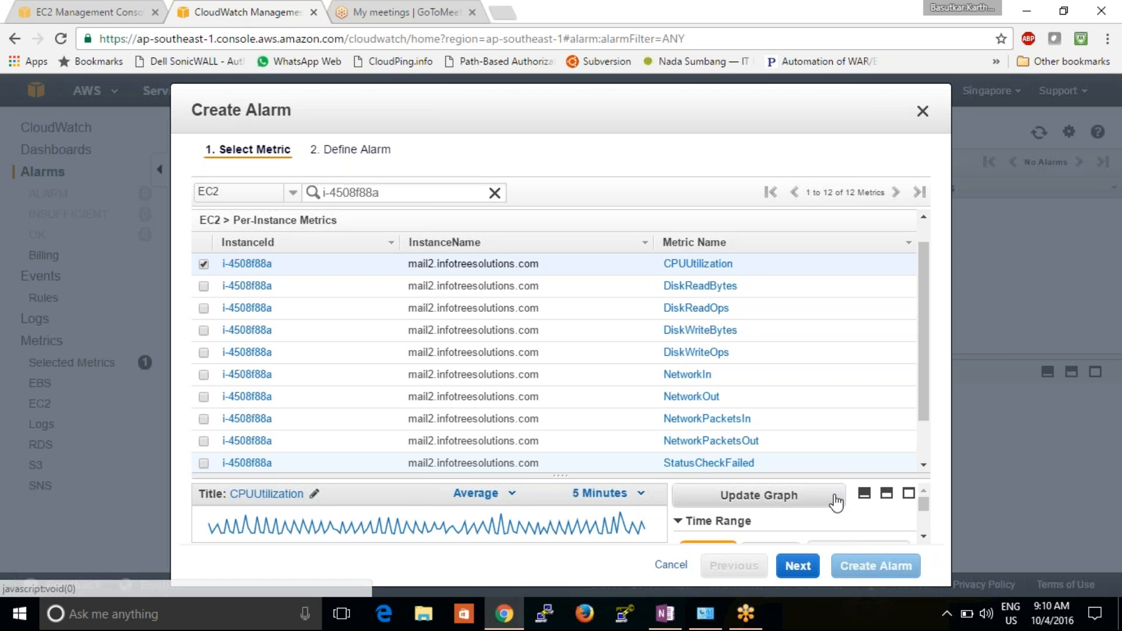
left_click(864, 496)
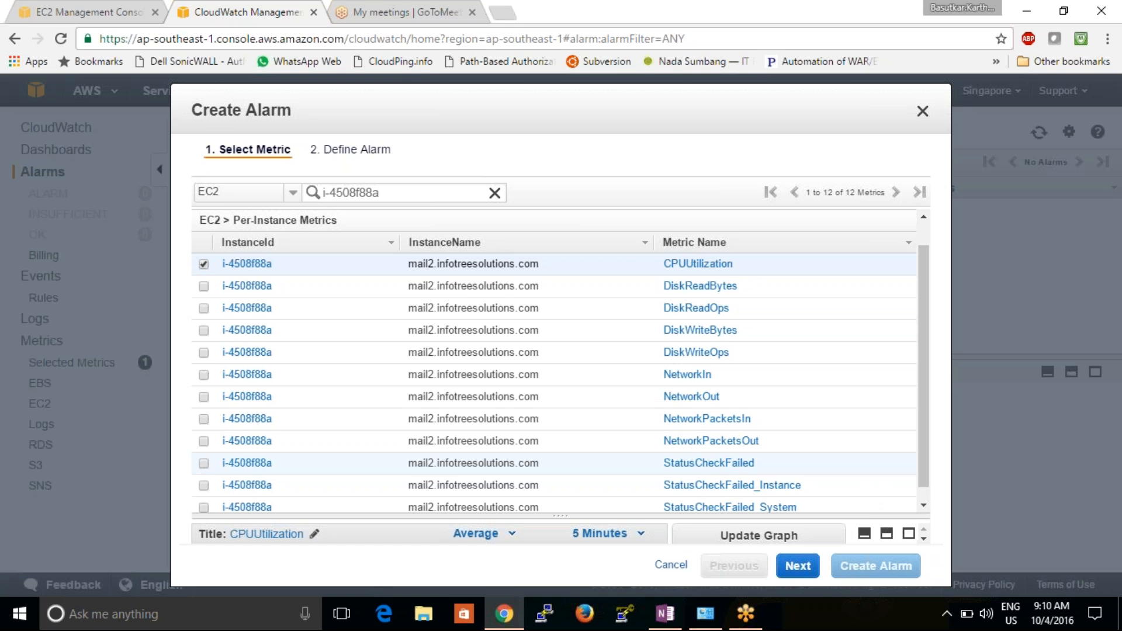
left_click(886, 533)
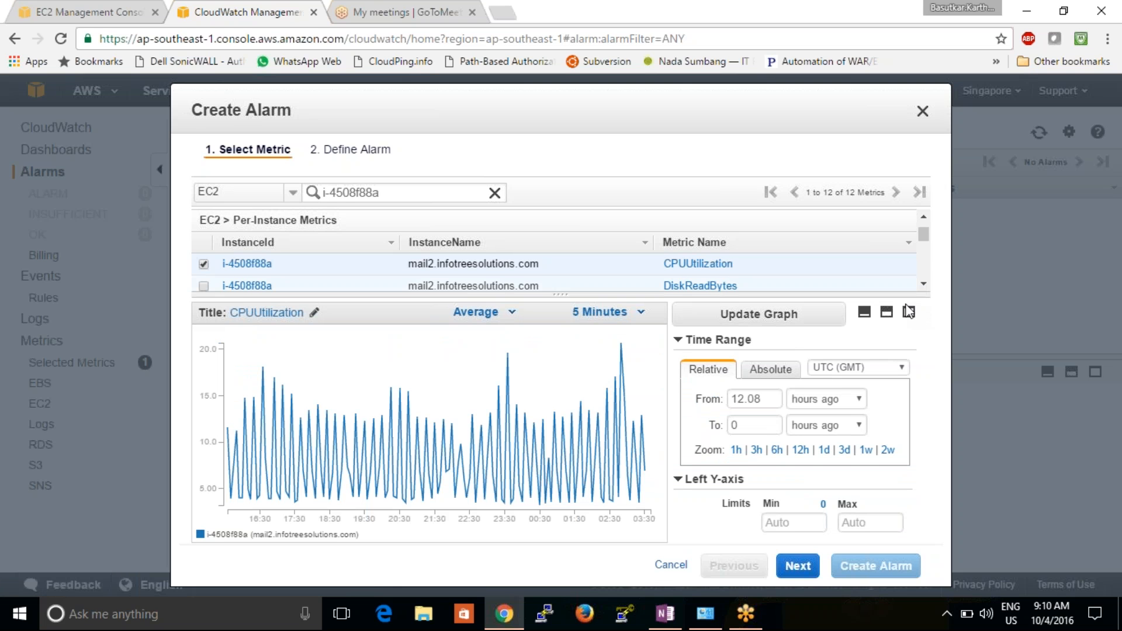
left_click(909, 311)
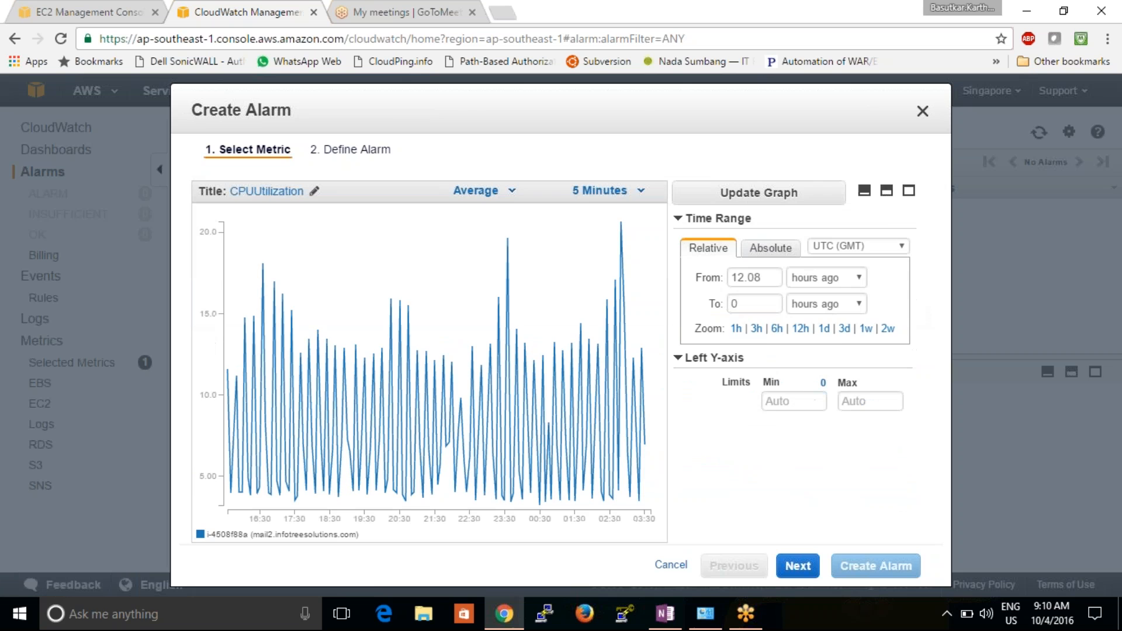
left_click(886, 190)
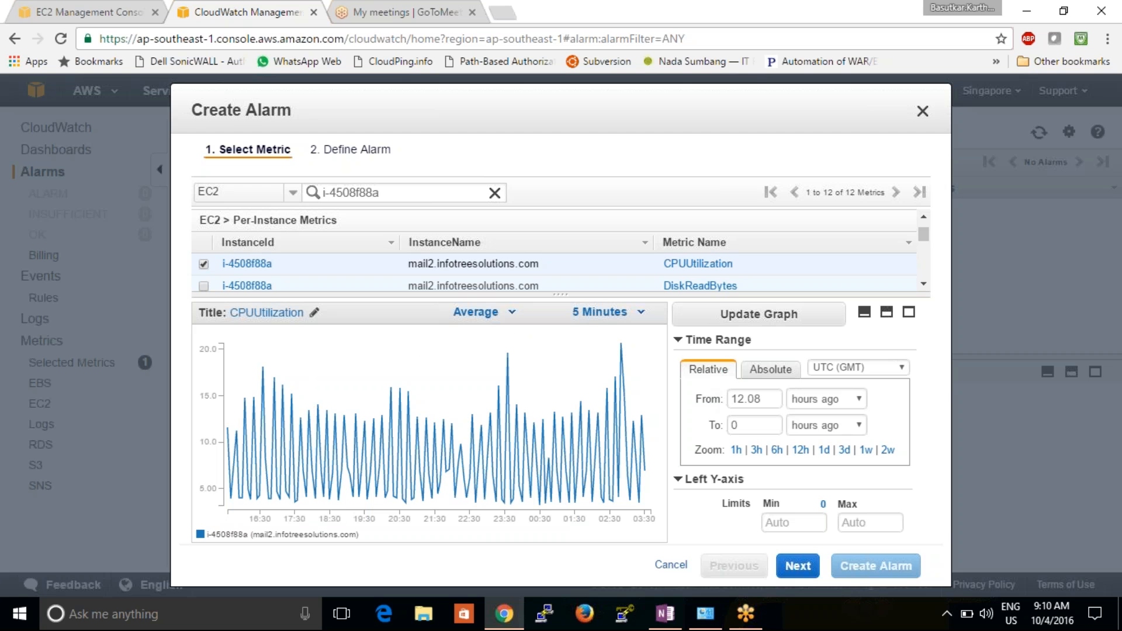
Proceed to the alarm definition, name the alarm "i-4508f88a- cpu threshold max alaram" and describe it as "created for testcase"
left_click(803, 570)
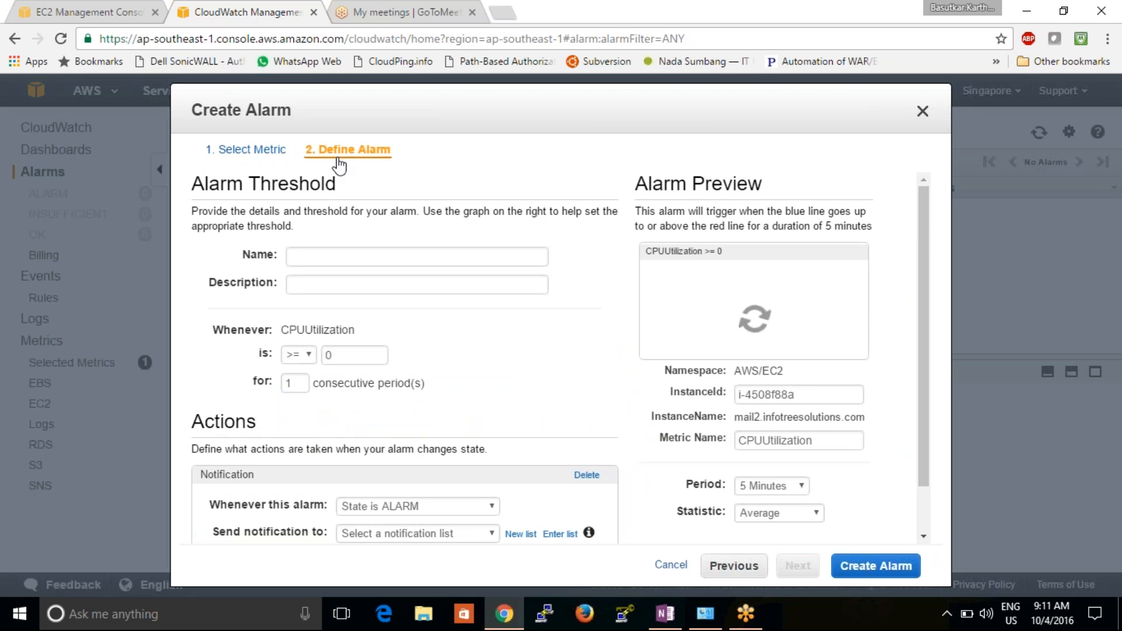
left_click(360, 255)
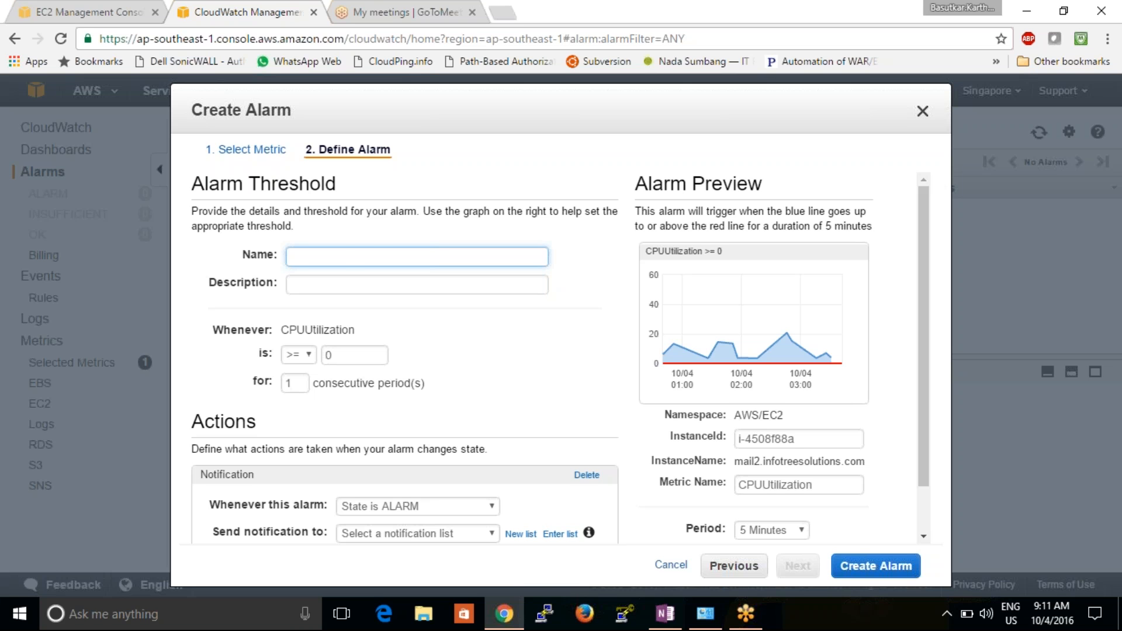
type("i-4508f88a")
type("- cpu th")
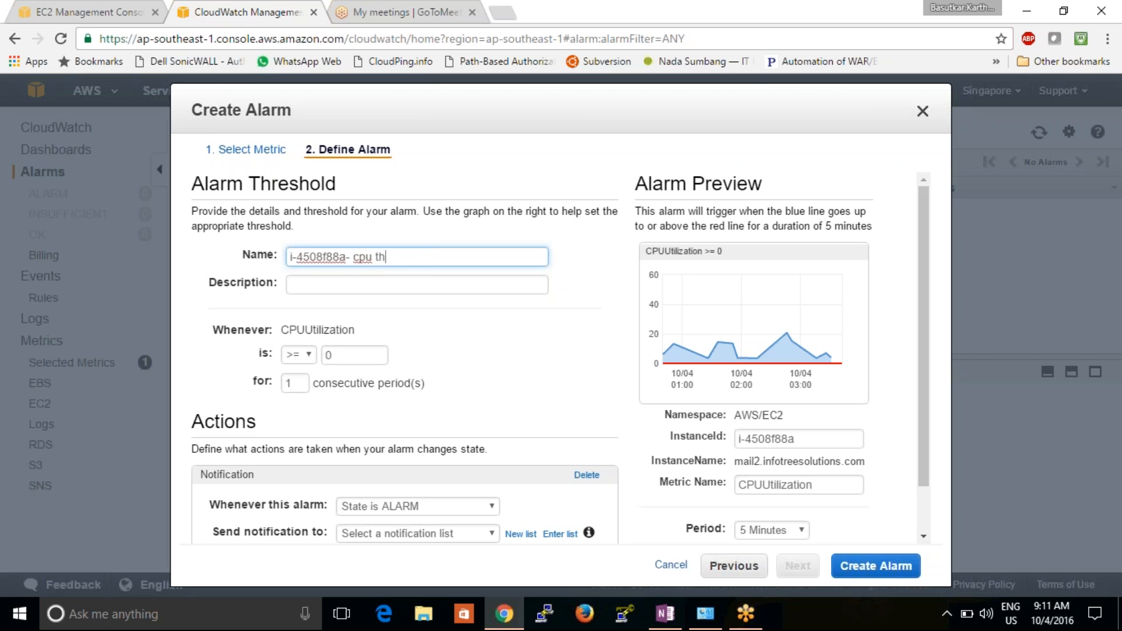
type("reshold max alaram")
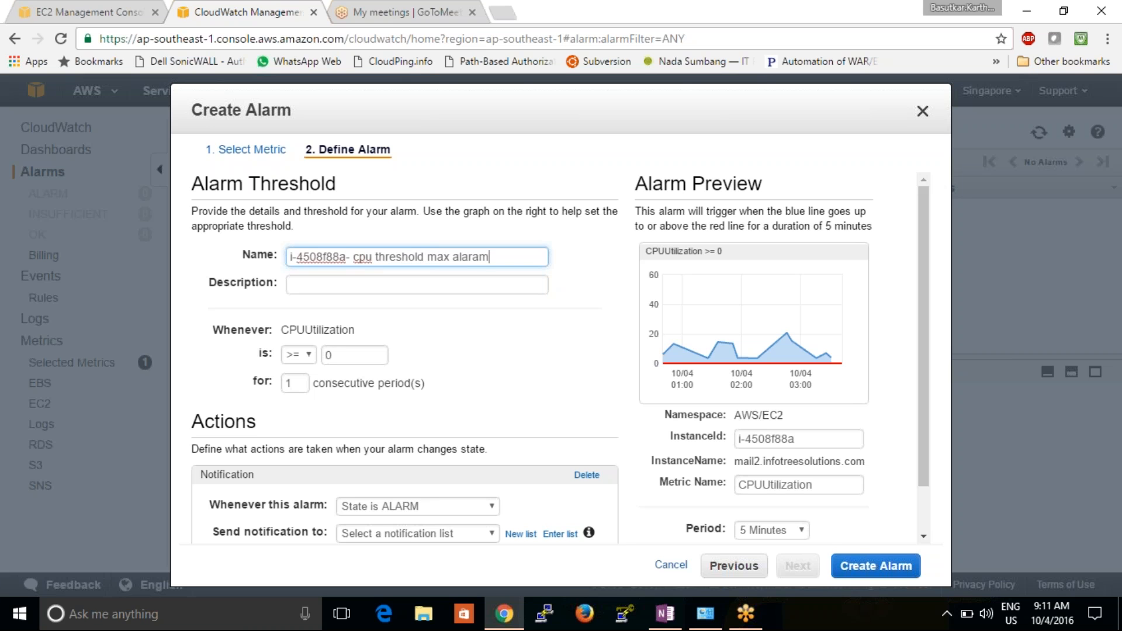
left_click(358, 286)
type("create")
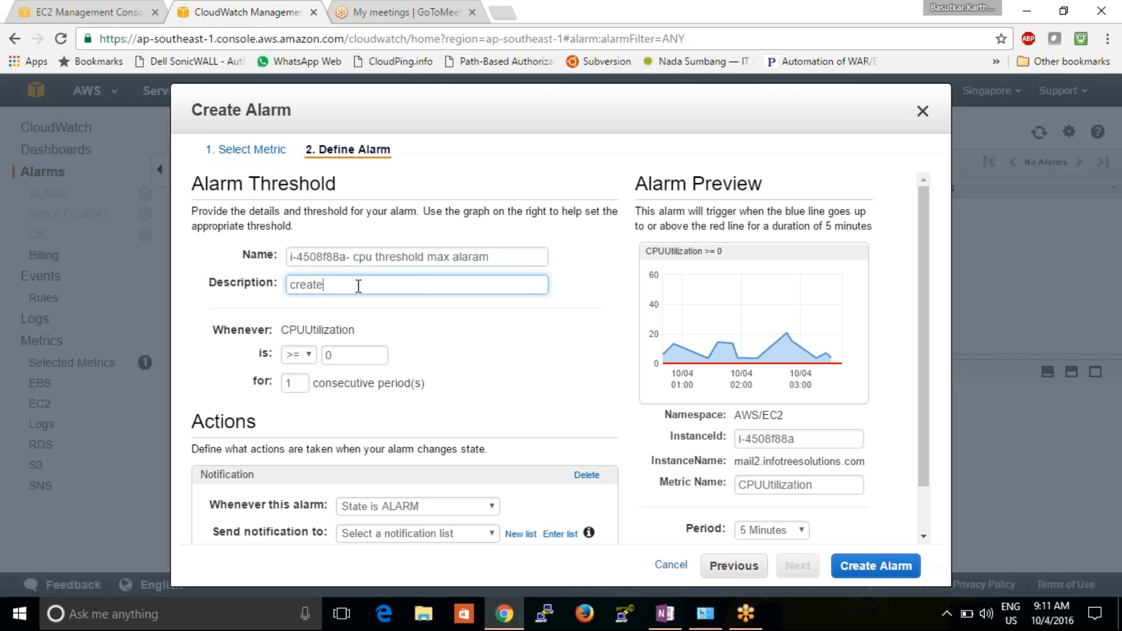
type("d for testcase")
Set the alarm condition to CPUUtilization > 80 for 3 consecutive periods
left_click(357, 361)
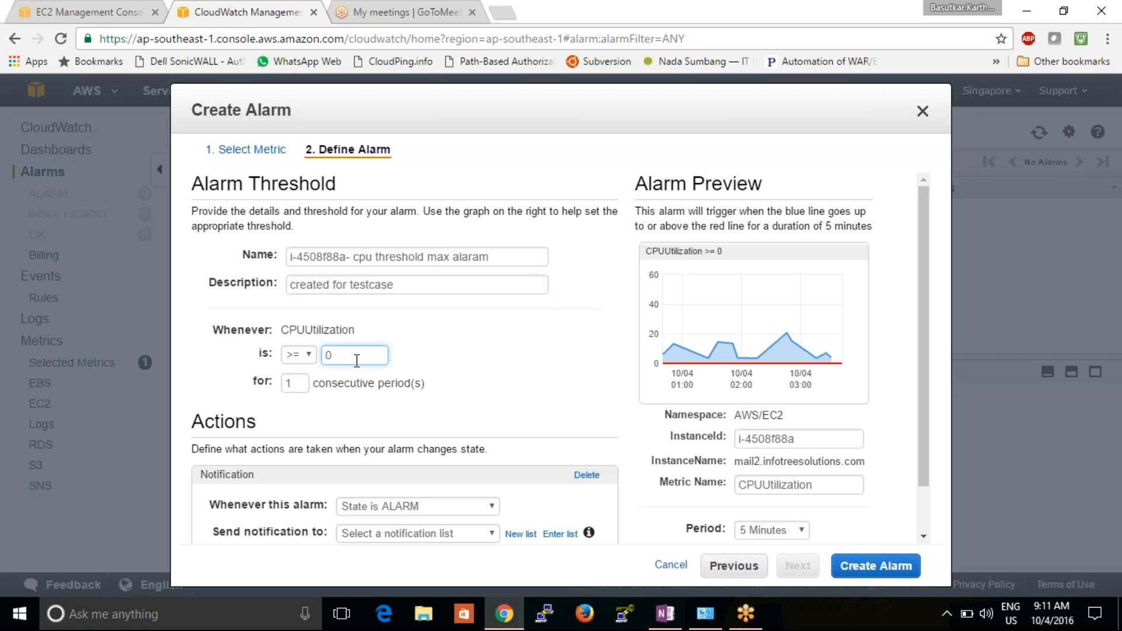
left_click(308, 356)
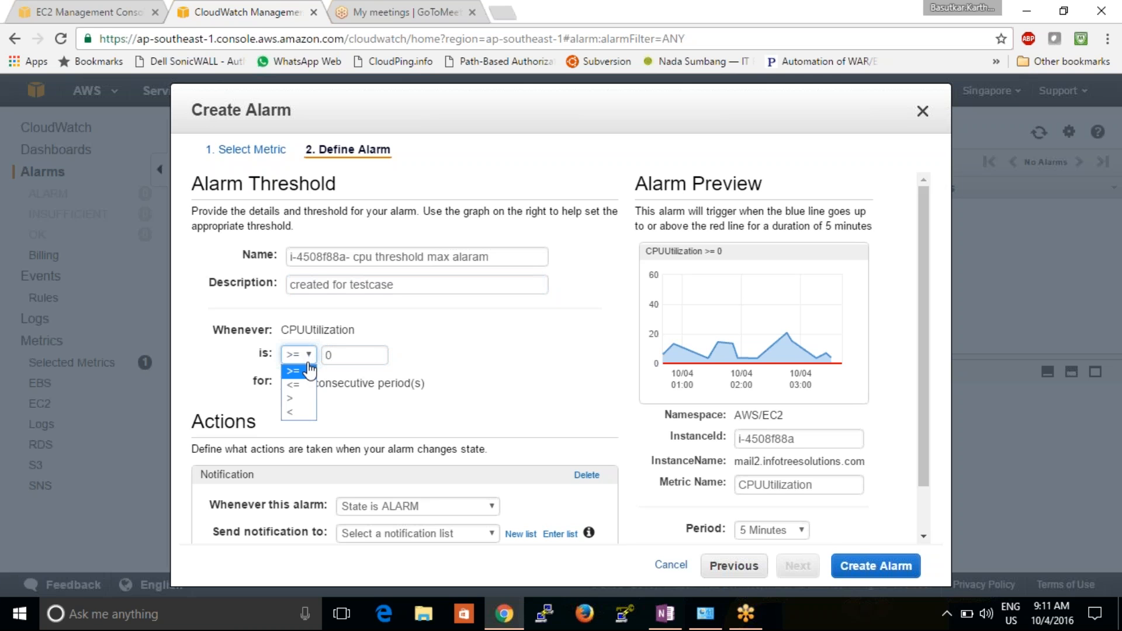
left_click(309, 370)
key("Tab")
key("BackSpace")
type("80")
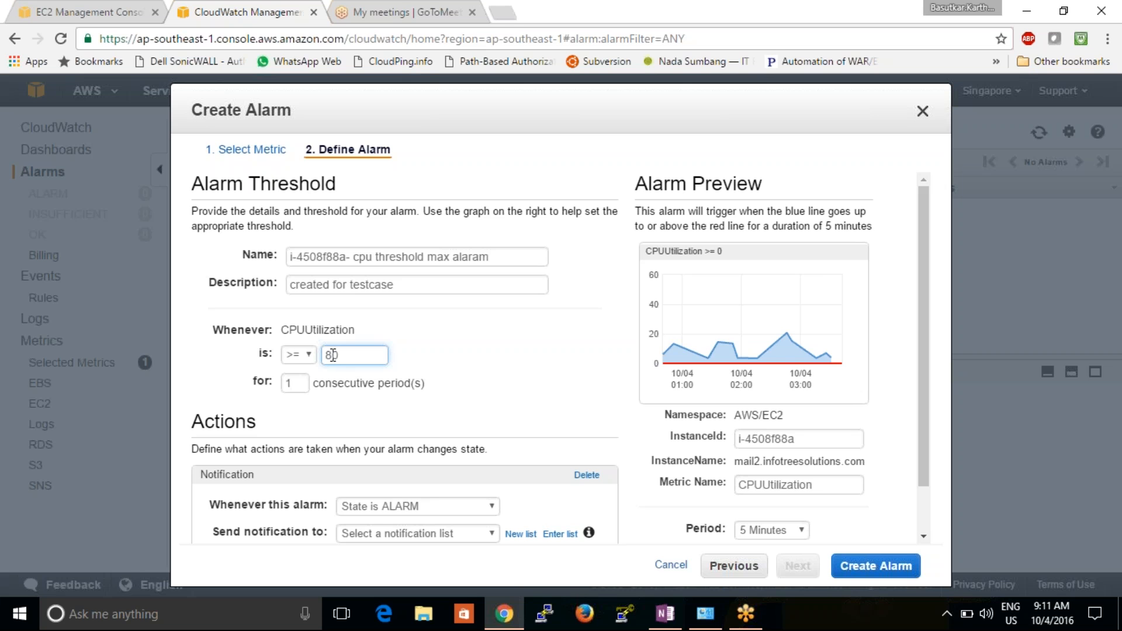
left_click(298, 355)
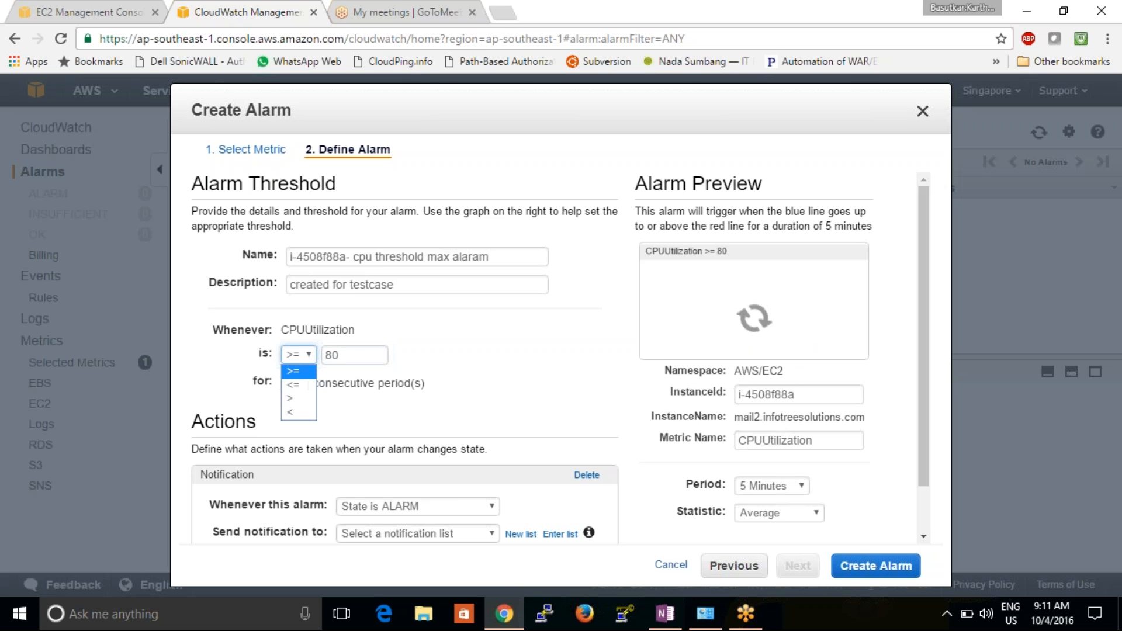
left_click(296, 397)
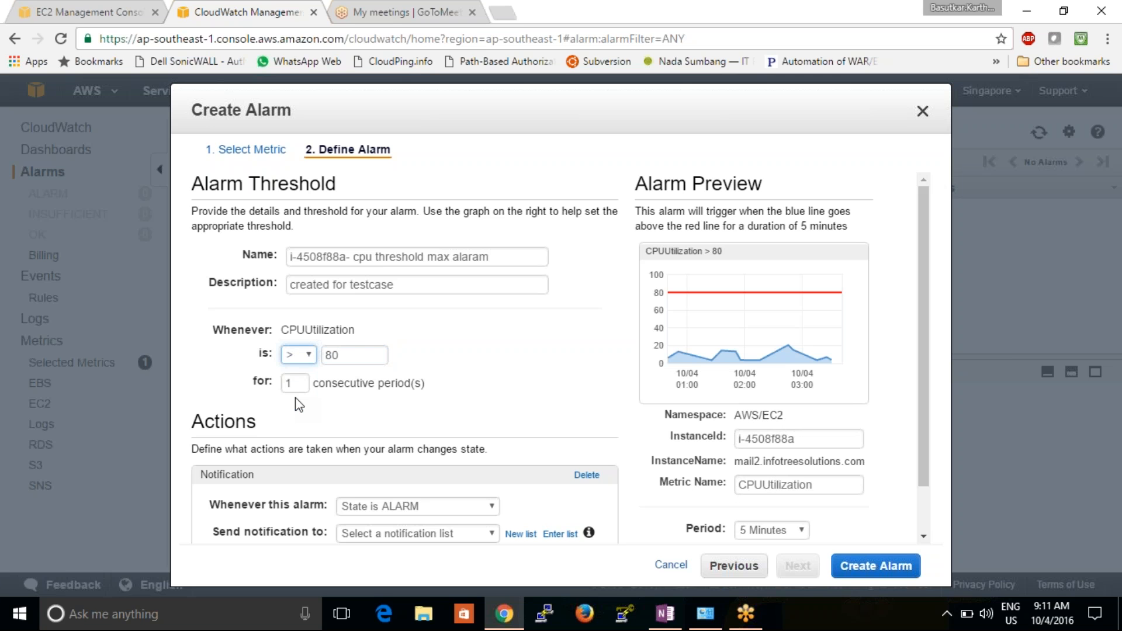
double_click(281, 385)
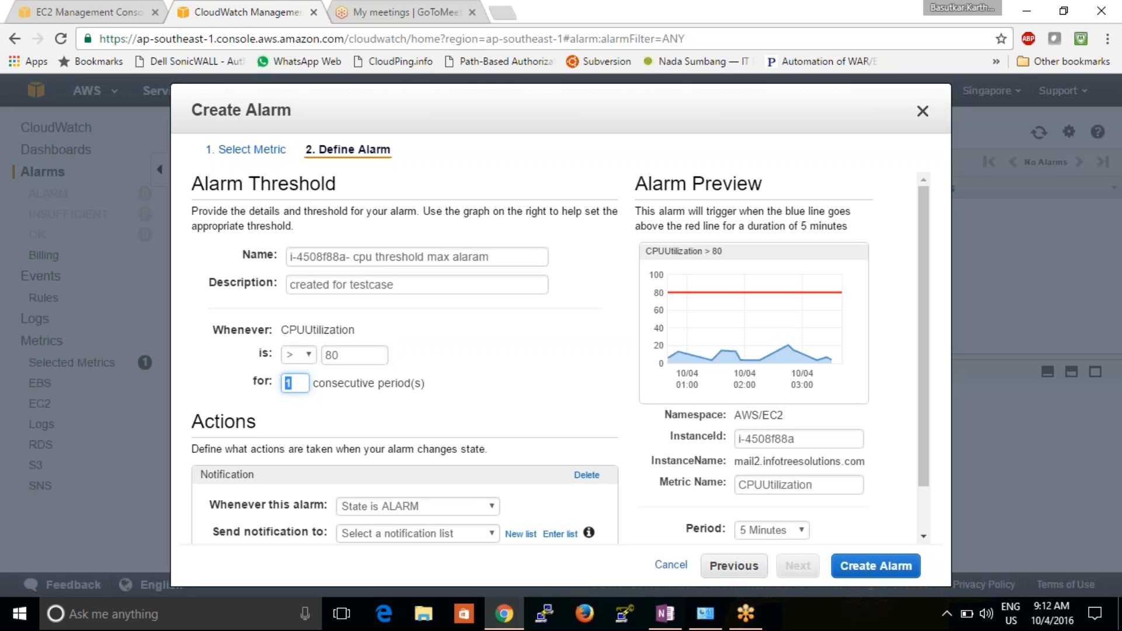
type("3")
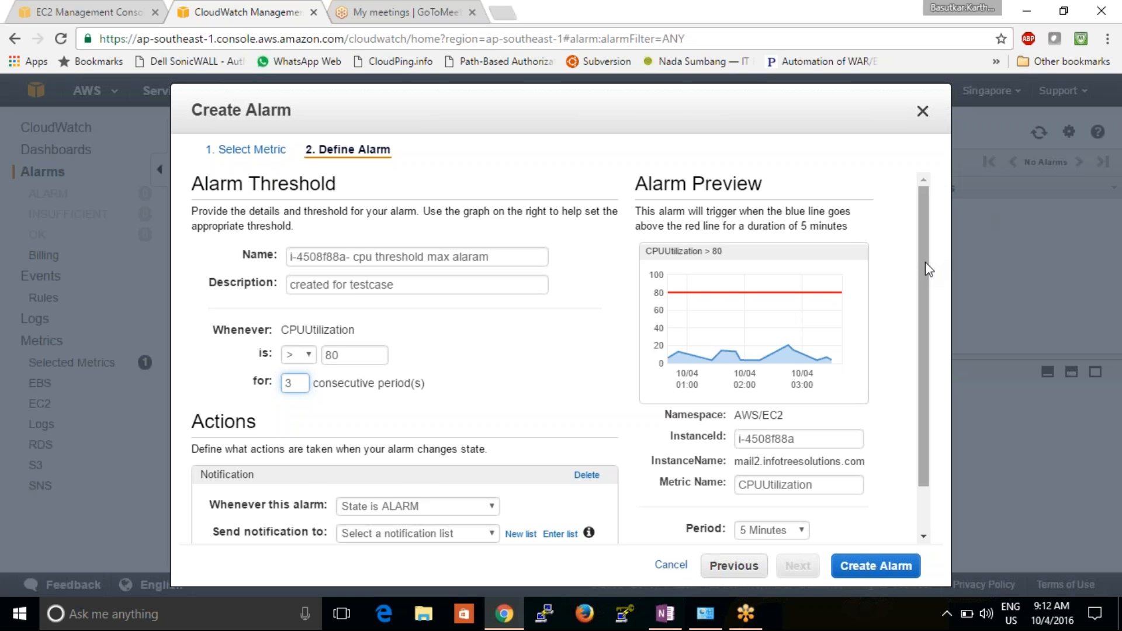
Switch the computer's Wi-Fi from the open Ba3S-c3VjaGk network to the secured personal network, keeping automatic connection enabled
left_click_drag(921, 269, 917, 344)
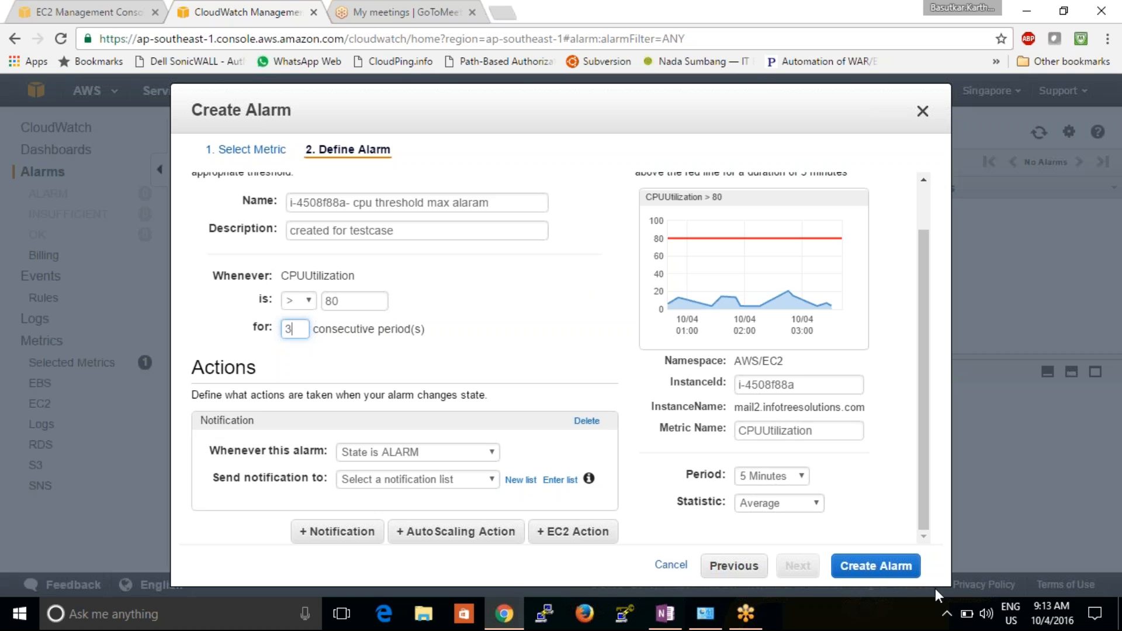
left_click(947, 613)
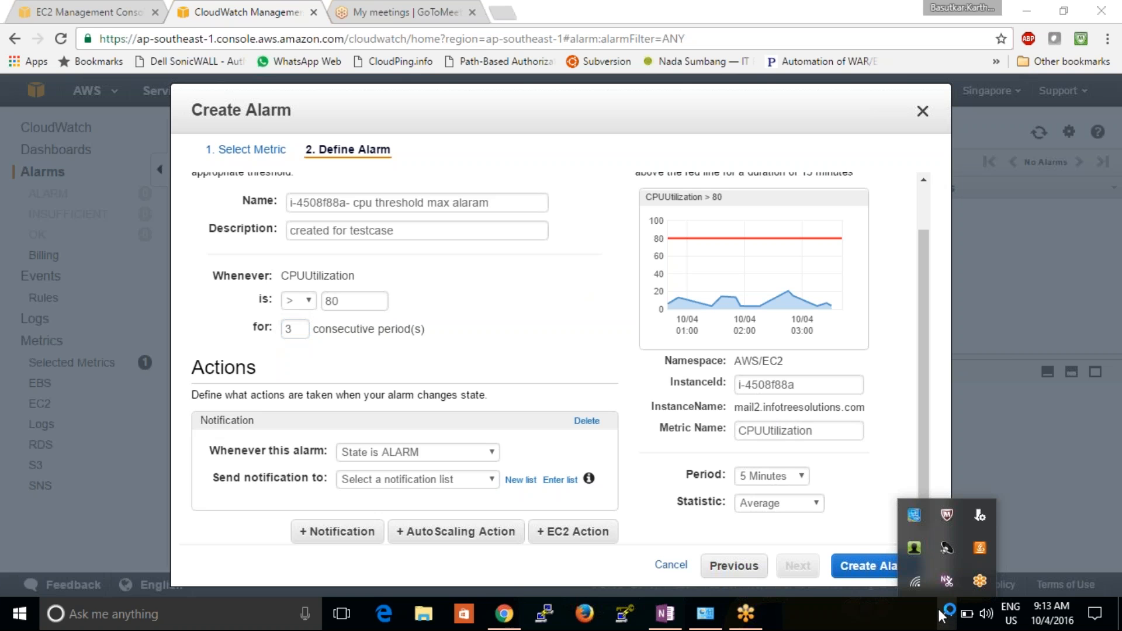
left_click(917, 581)
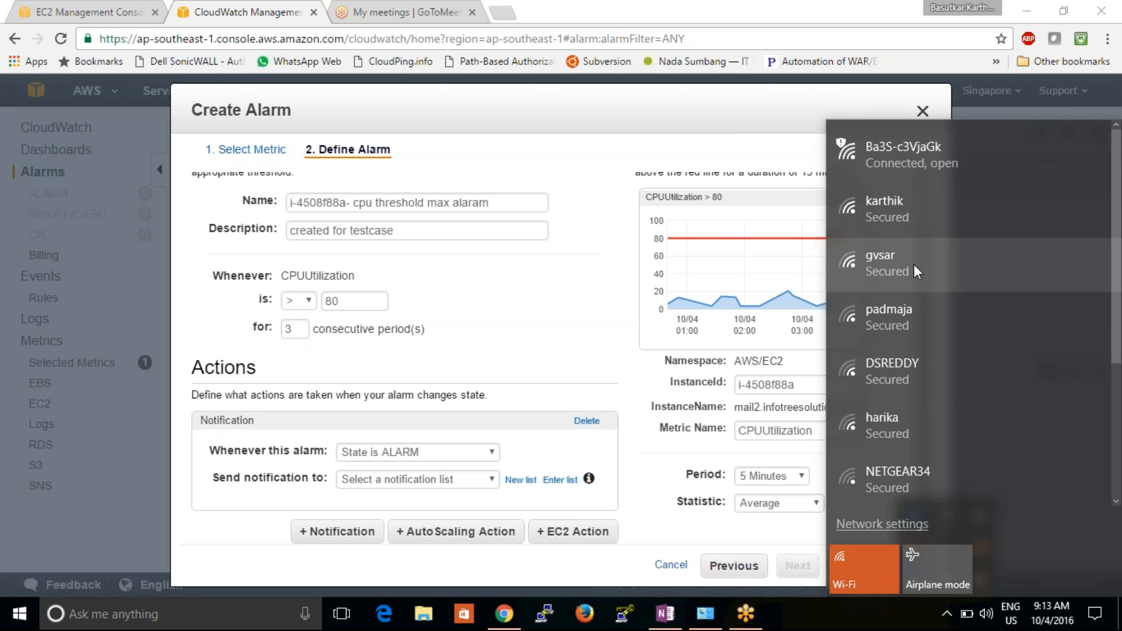
left_click(903, 208)
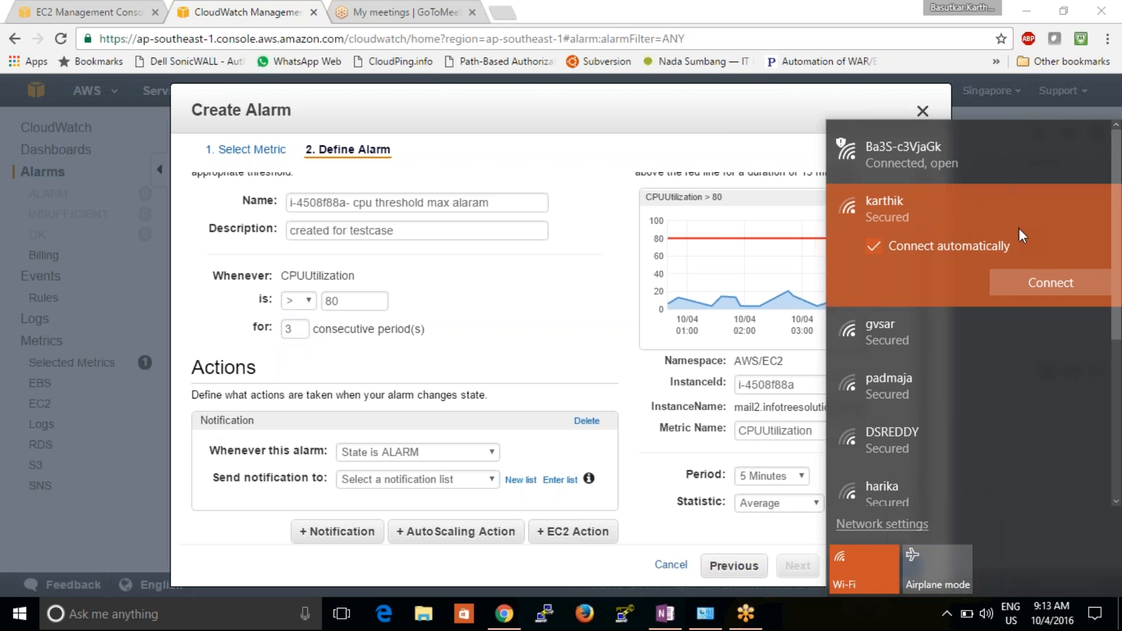
left_click(1051, 284)
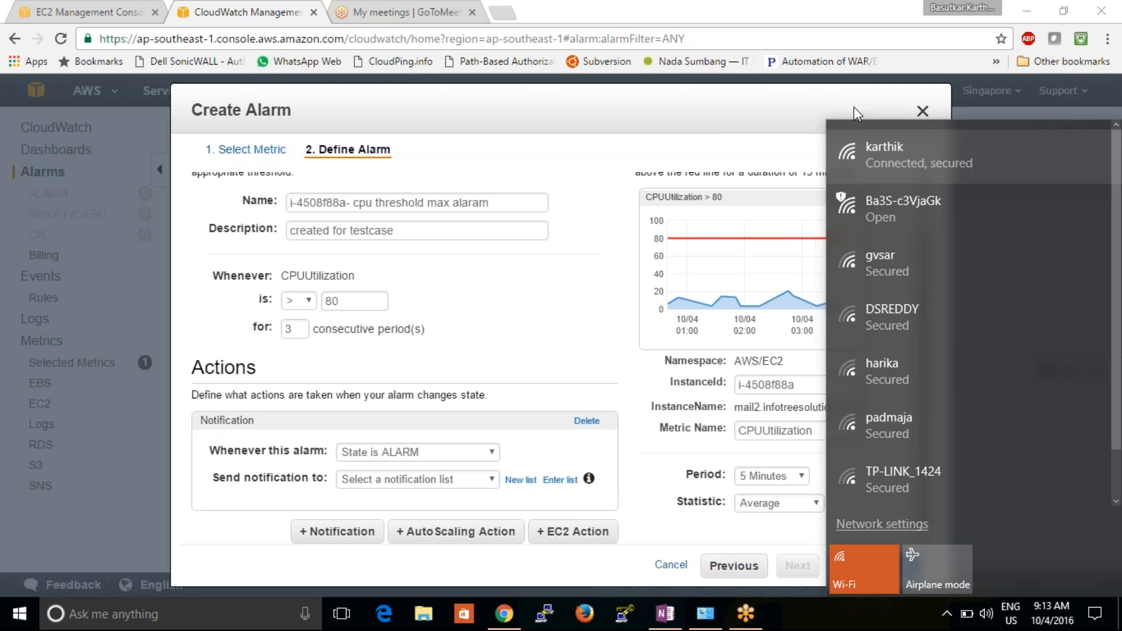
left_click(773, 96)
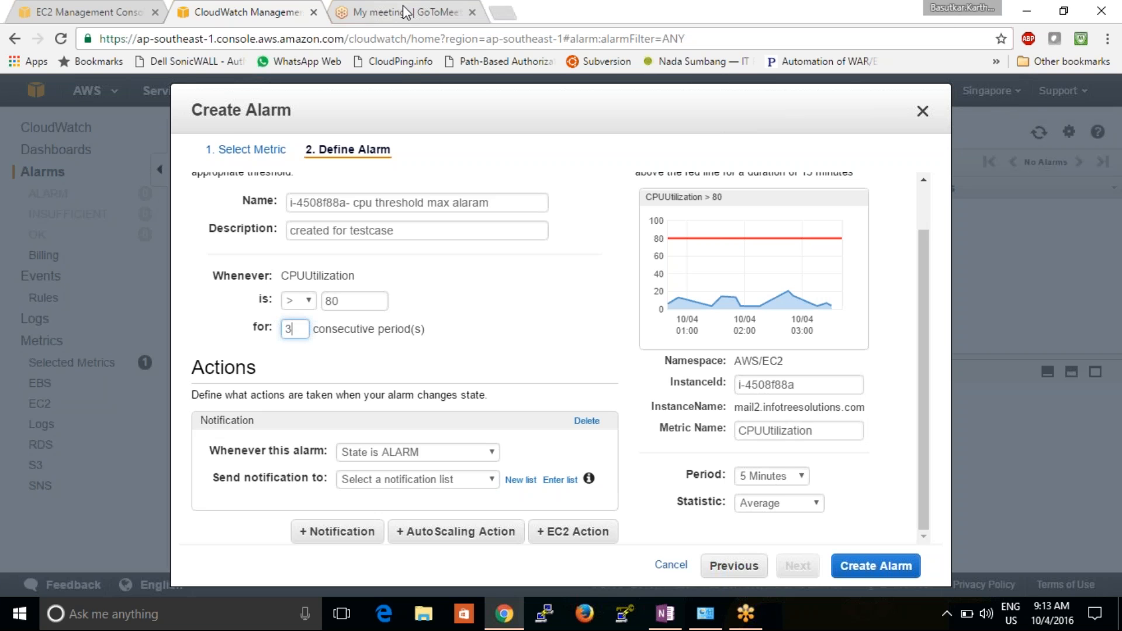
Test the internet connection by searching Google for "jgj" in a new browser tab, and return to the CloudWatch alarm form
left_click(500, 14)
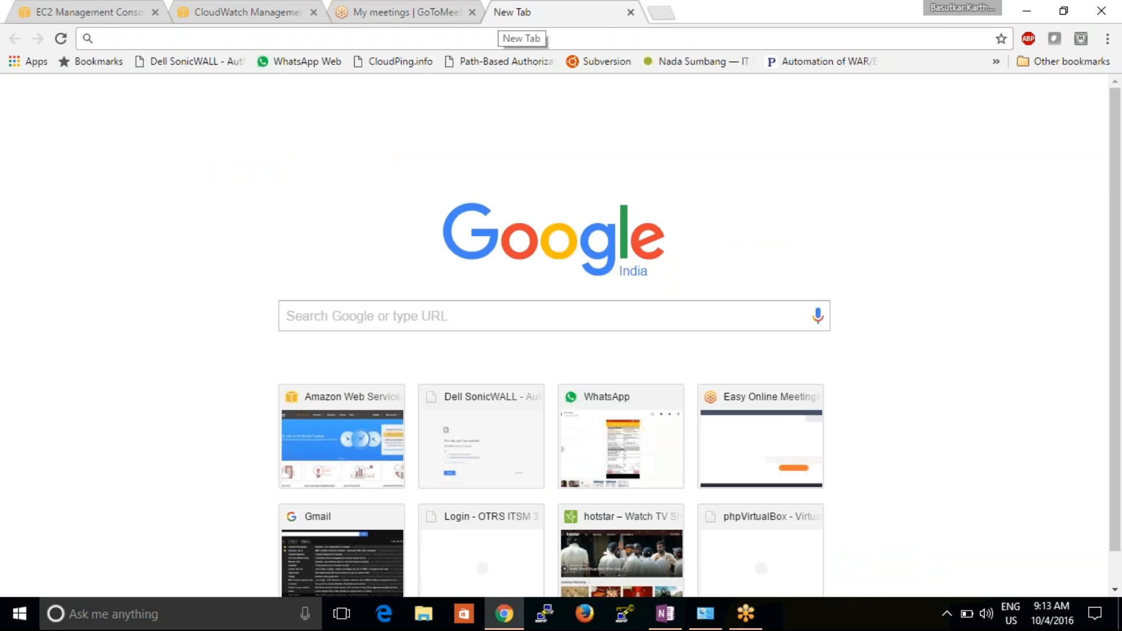
type("jgj")
key("Return")
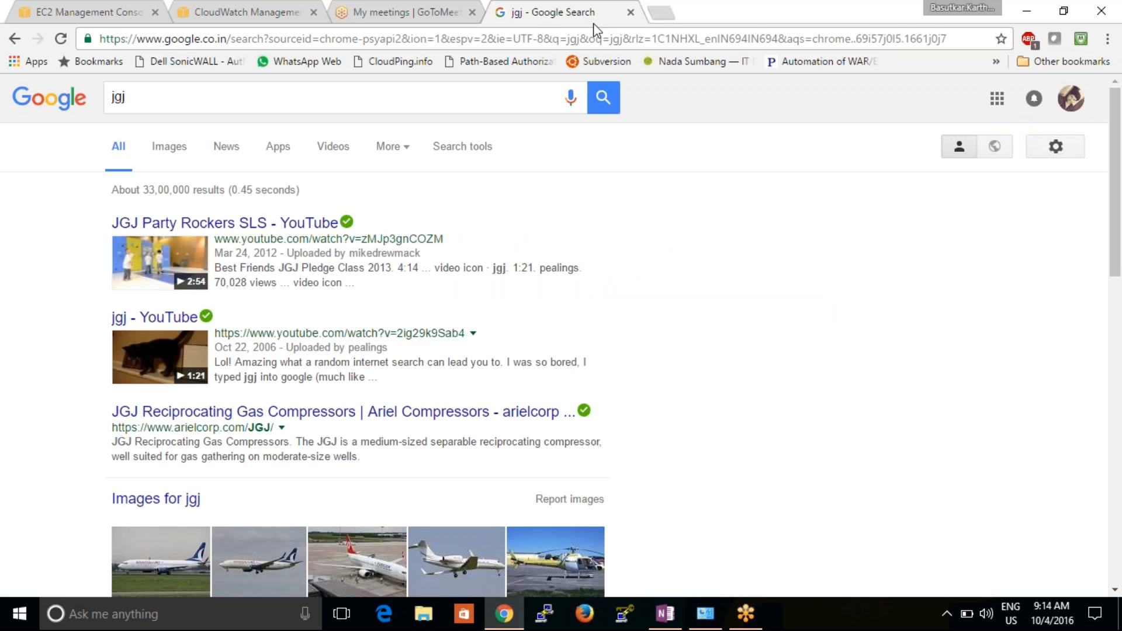
left_click(210, 13)
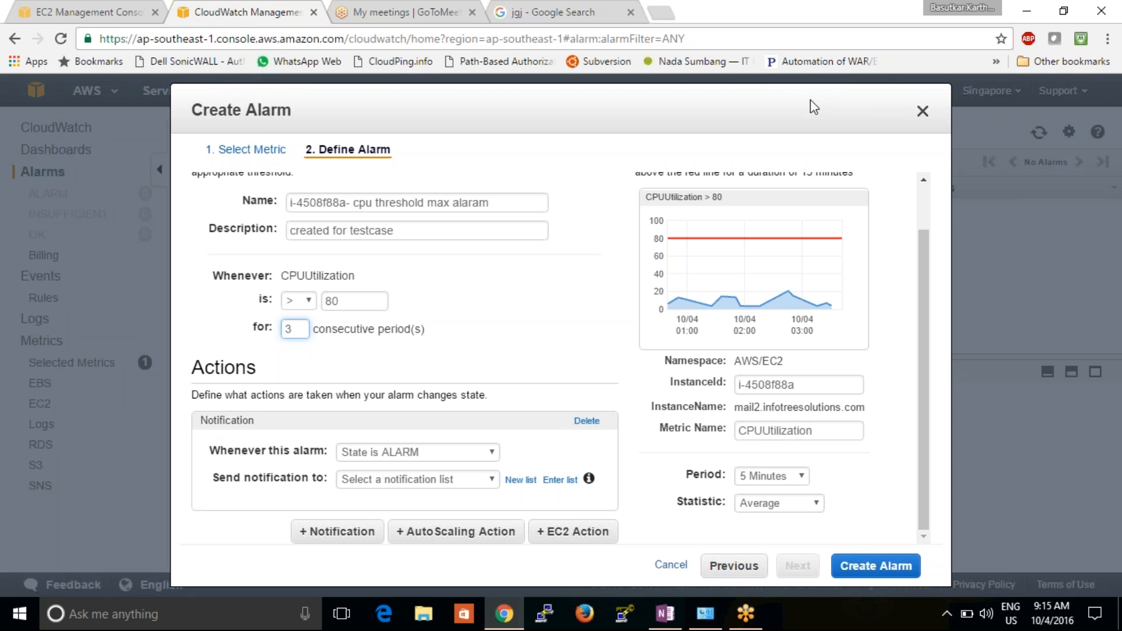
Replace the alarm's notification with a new one for State is ALARM, sent to the eenadu notification list
left_click_drag(789, 97, 727, 76)
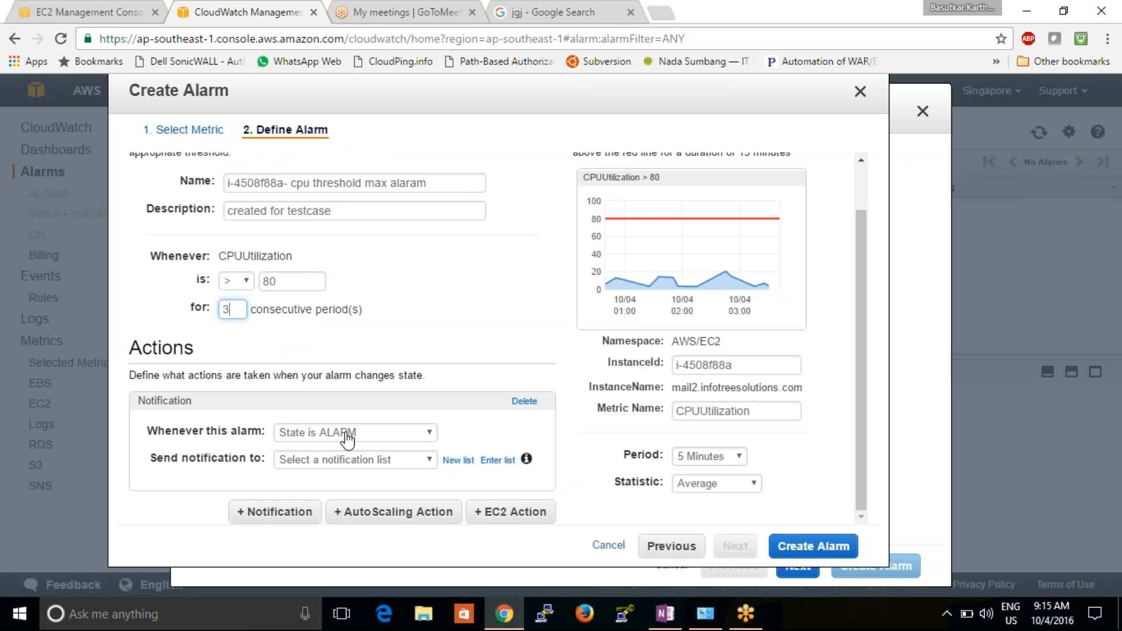
left_click(531, 409)
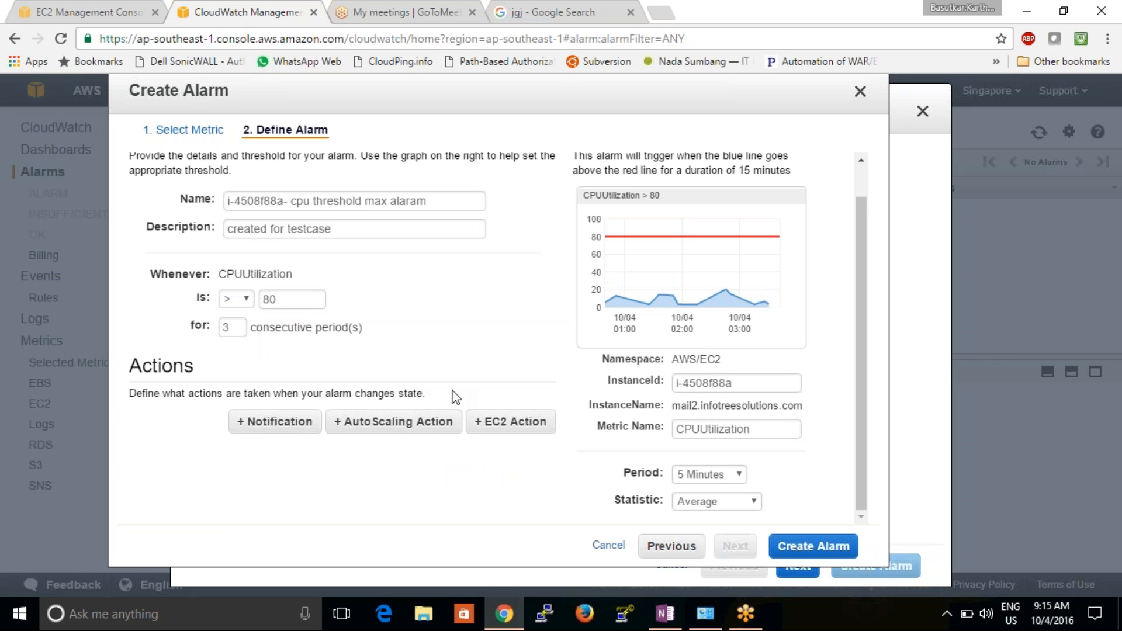
left_click(267, 422)
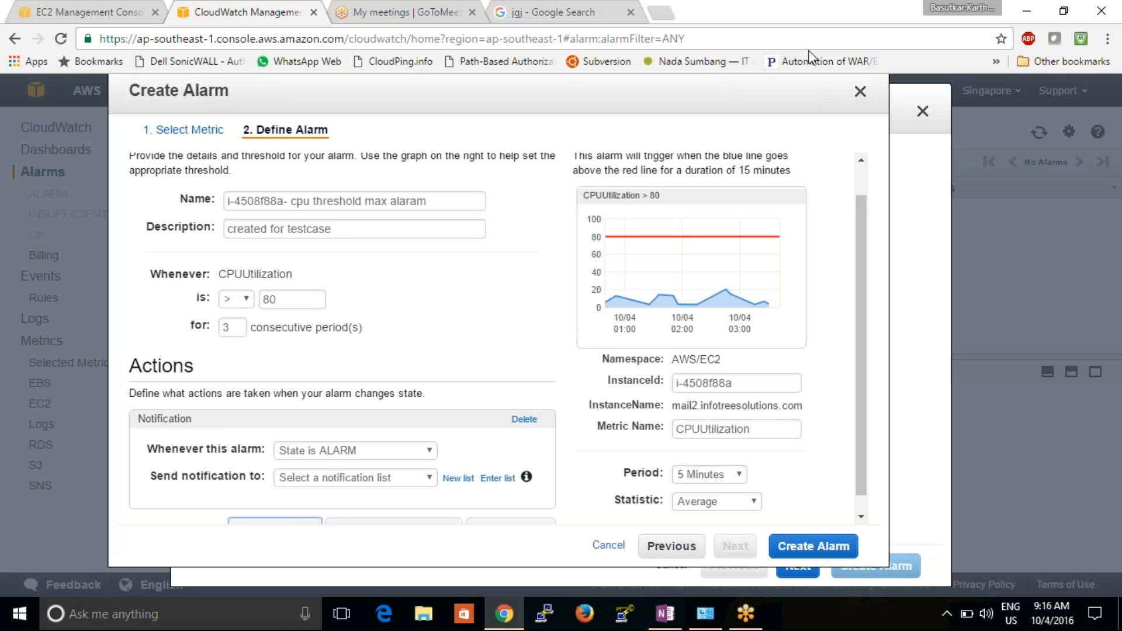
scroll(853, 198, "down", 2)
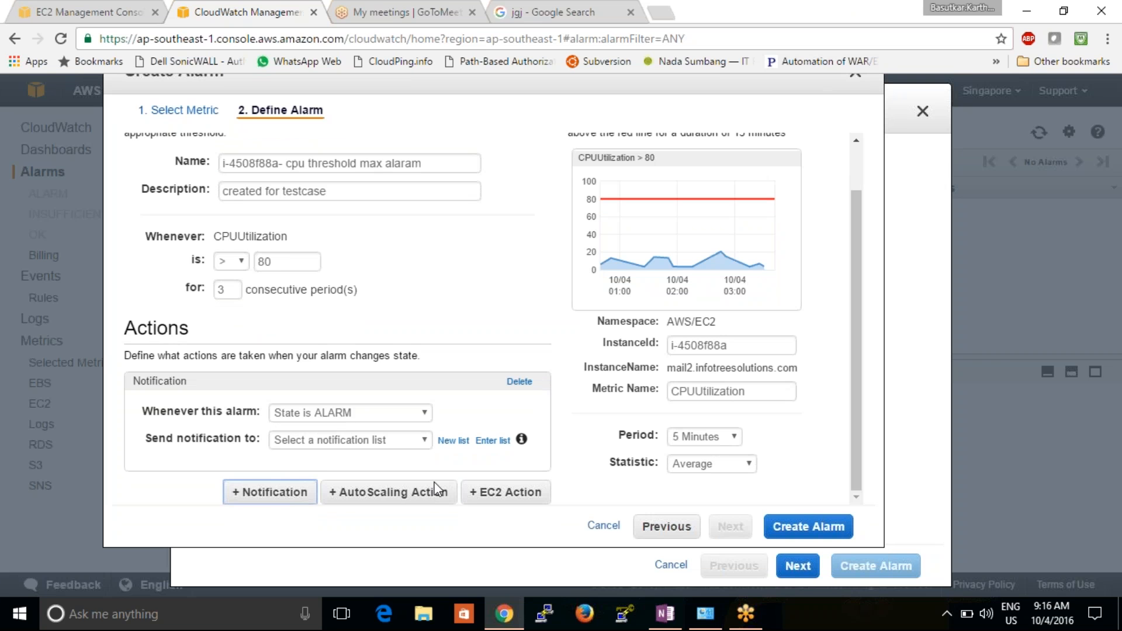
left_click(381, 445)
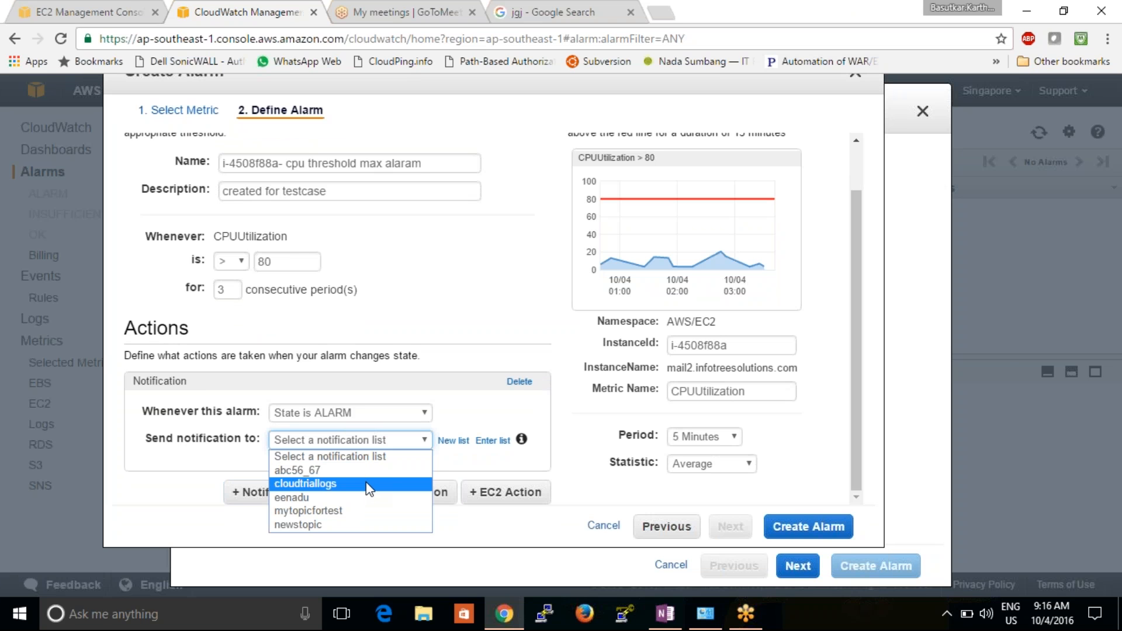
left_click(331, 497)
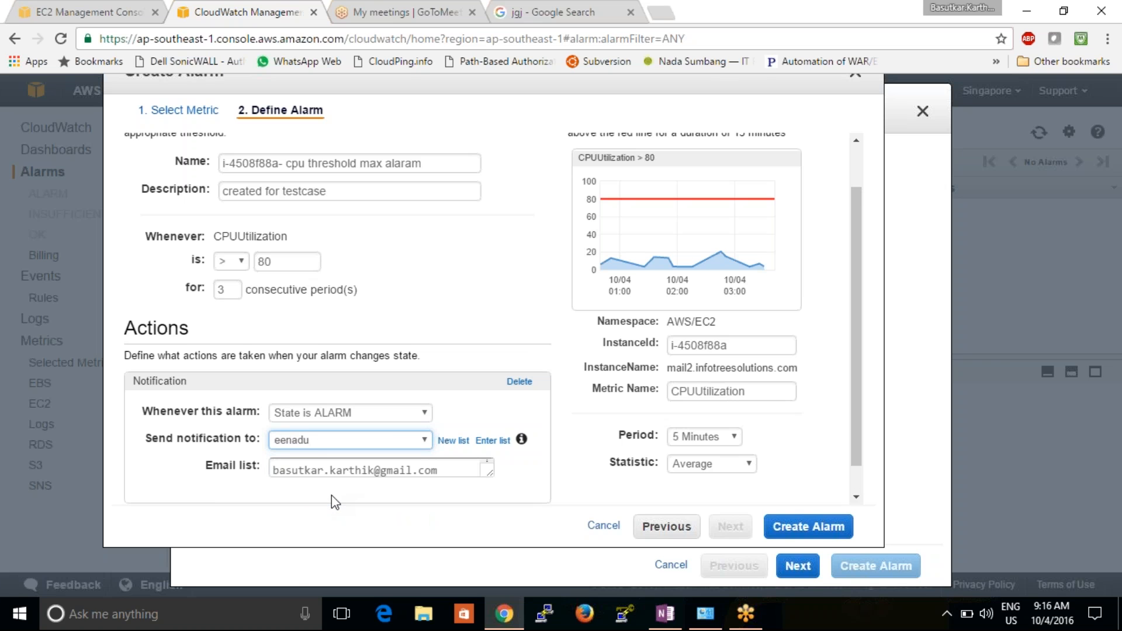
left_click(420, 442)
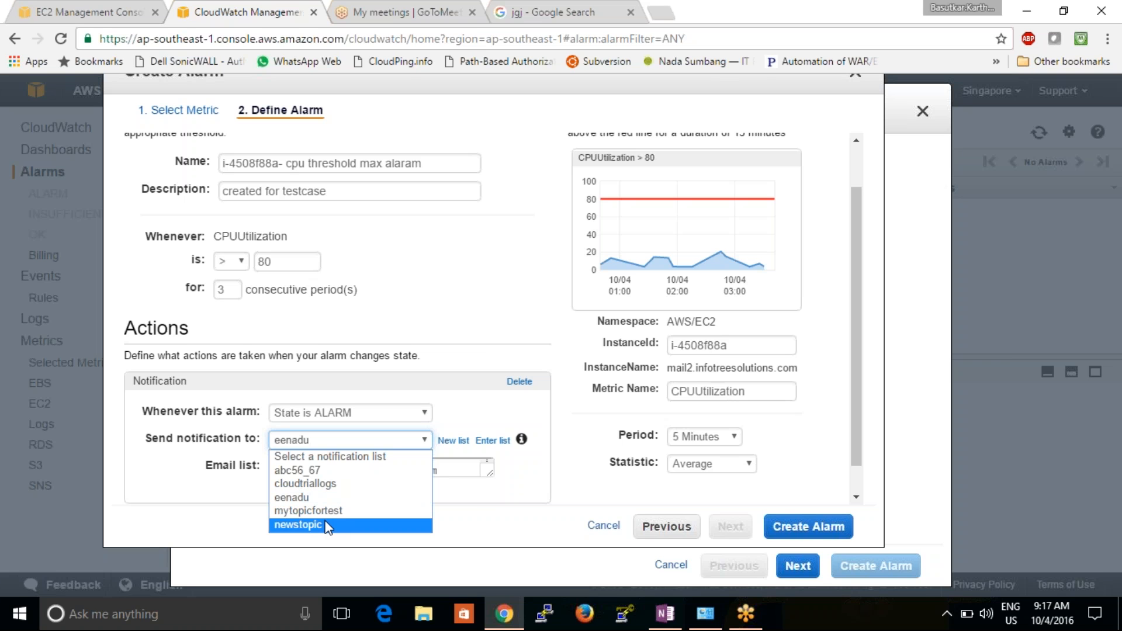
left_click(475, 515)
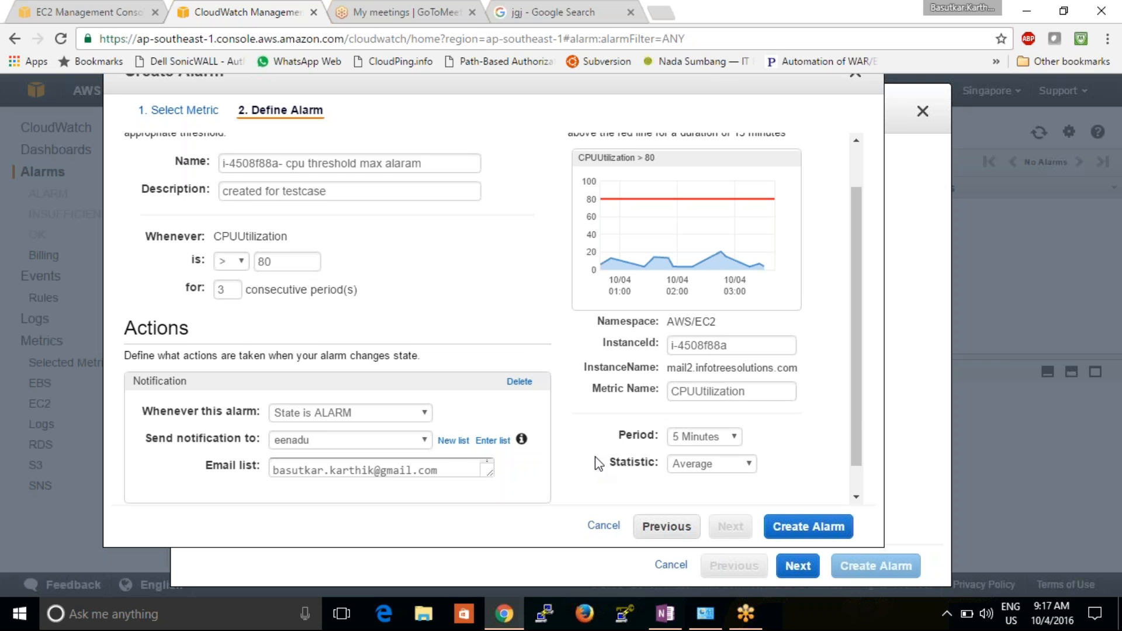
Try adding an AutoScaling action to the alarm, check its group choices, and remove the action
scroll(857, 433, "down", 1)
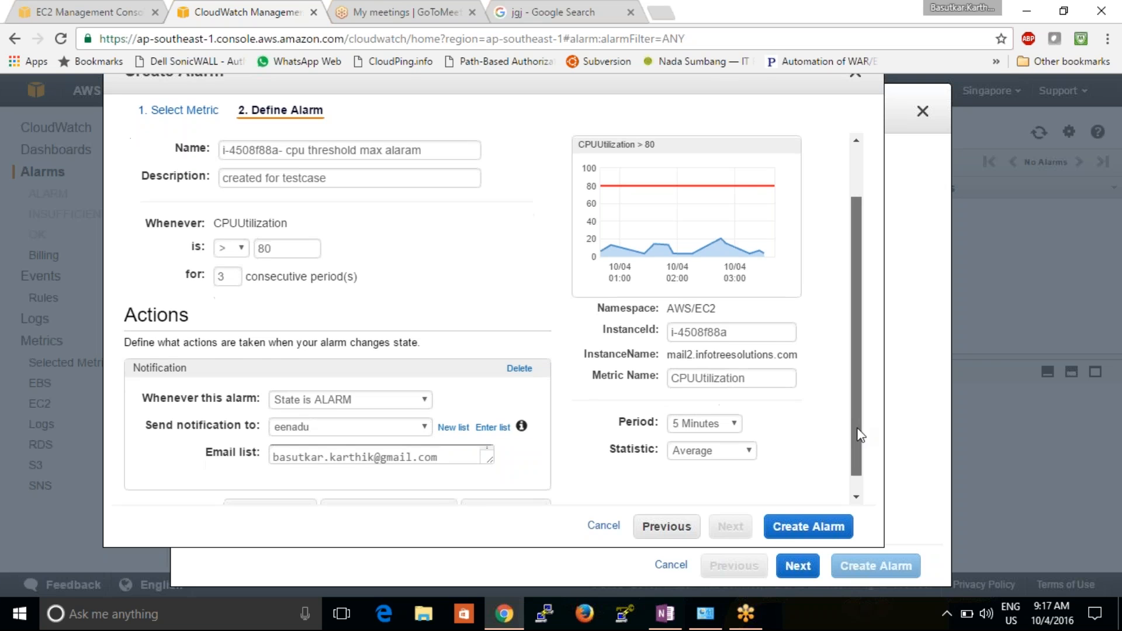
scroll(859, 436, "down", 1)
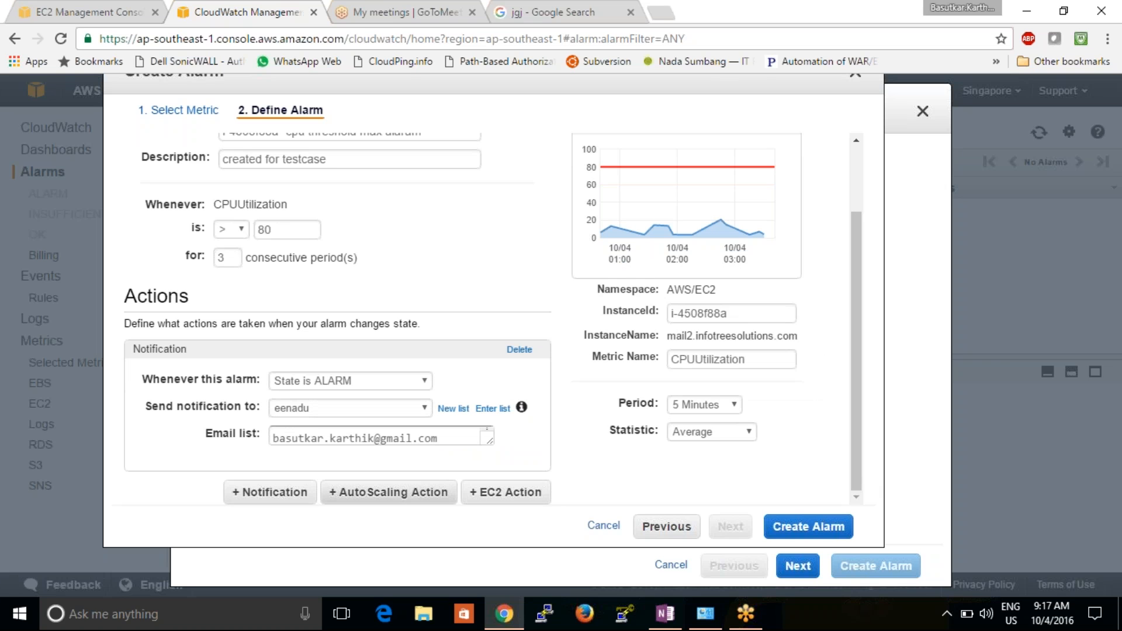
left_click(389, 492)
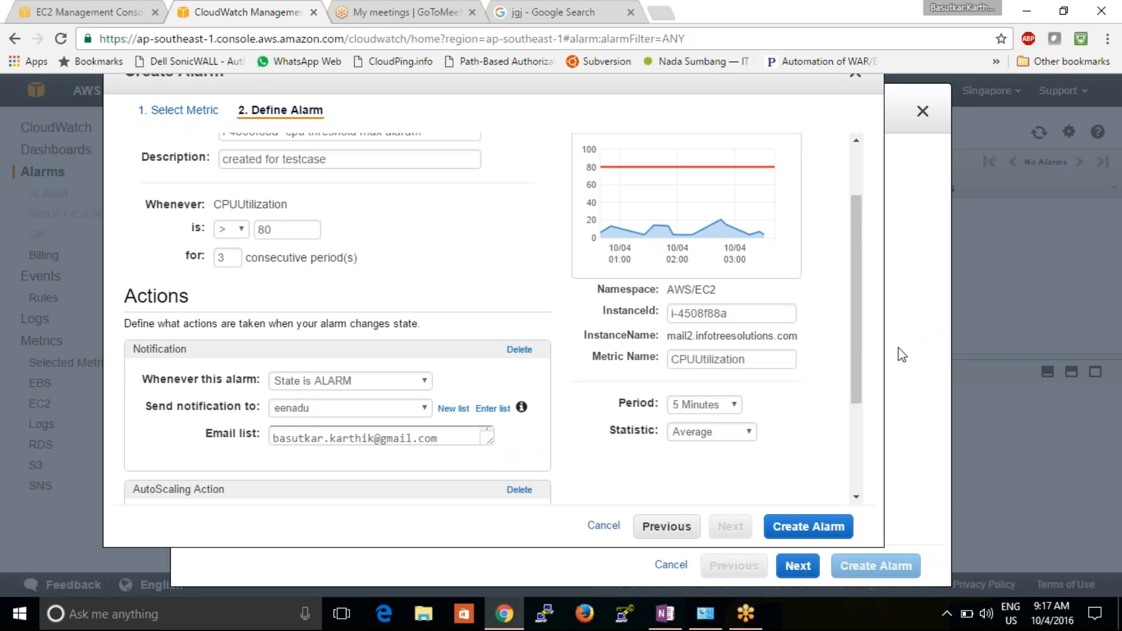
left_click_drag(854, 341, 853, 424)
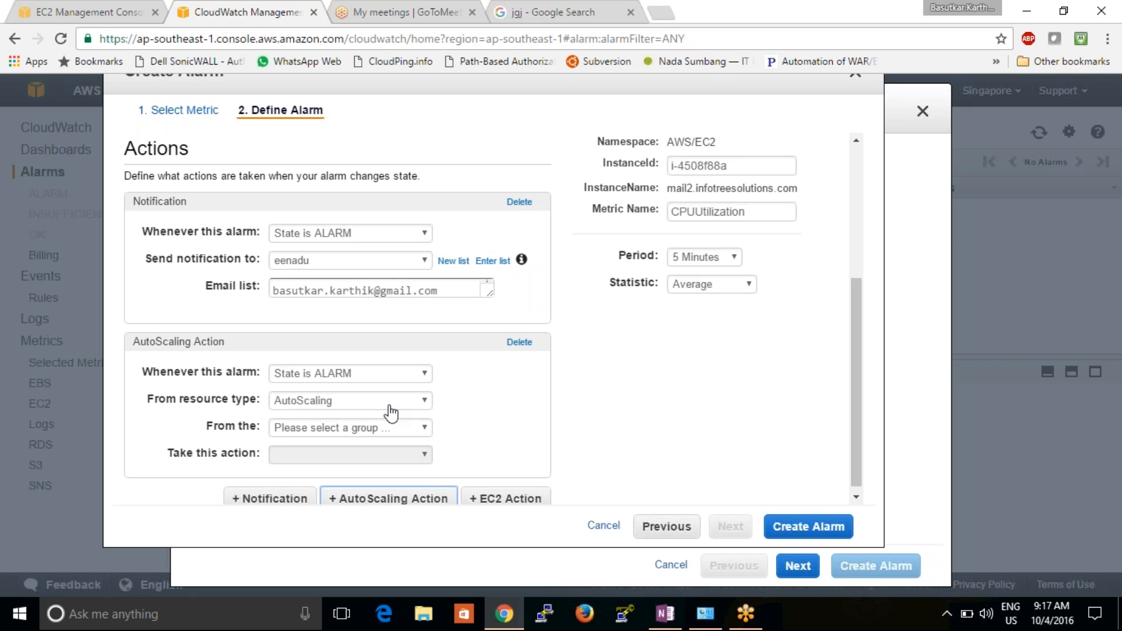
left_click(392, 430)
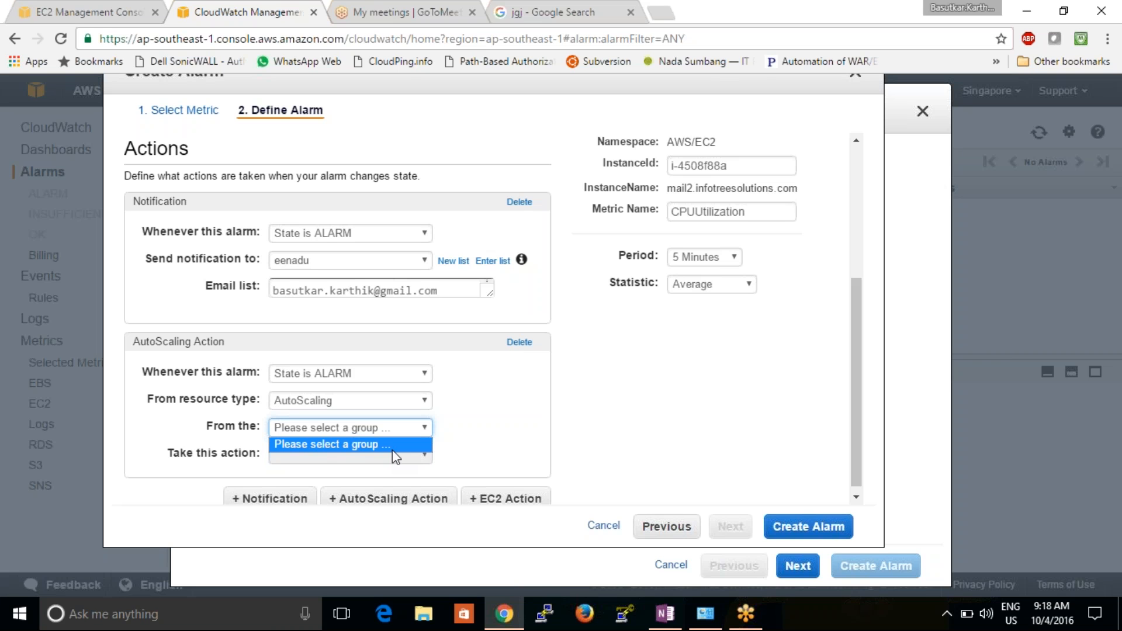
left_click(446, 444)
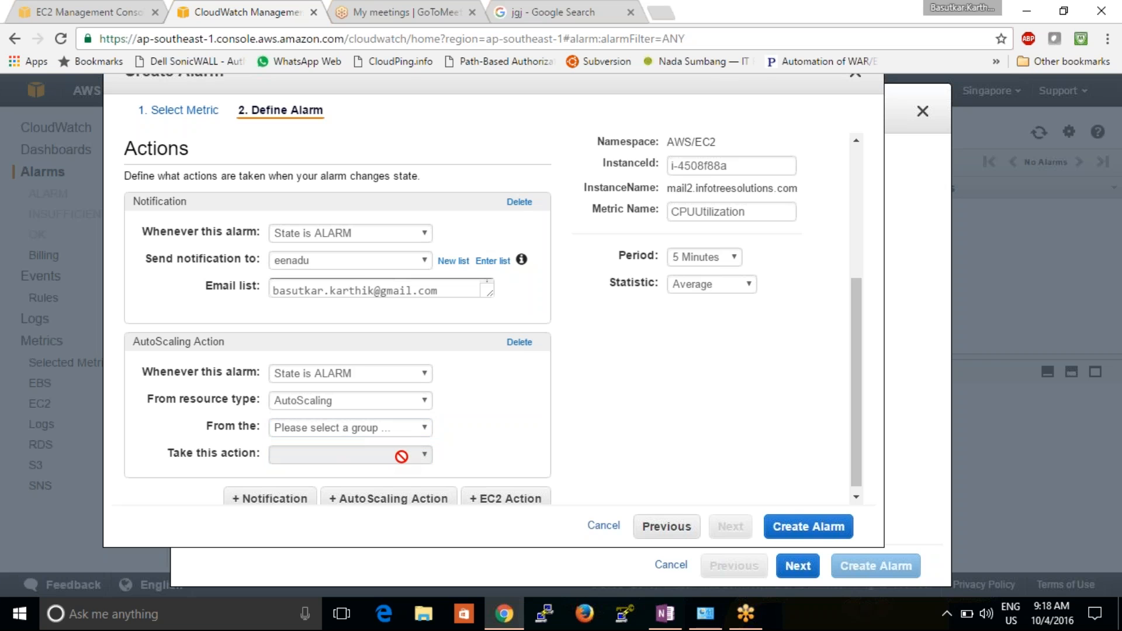
left_click(854, 497)
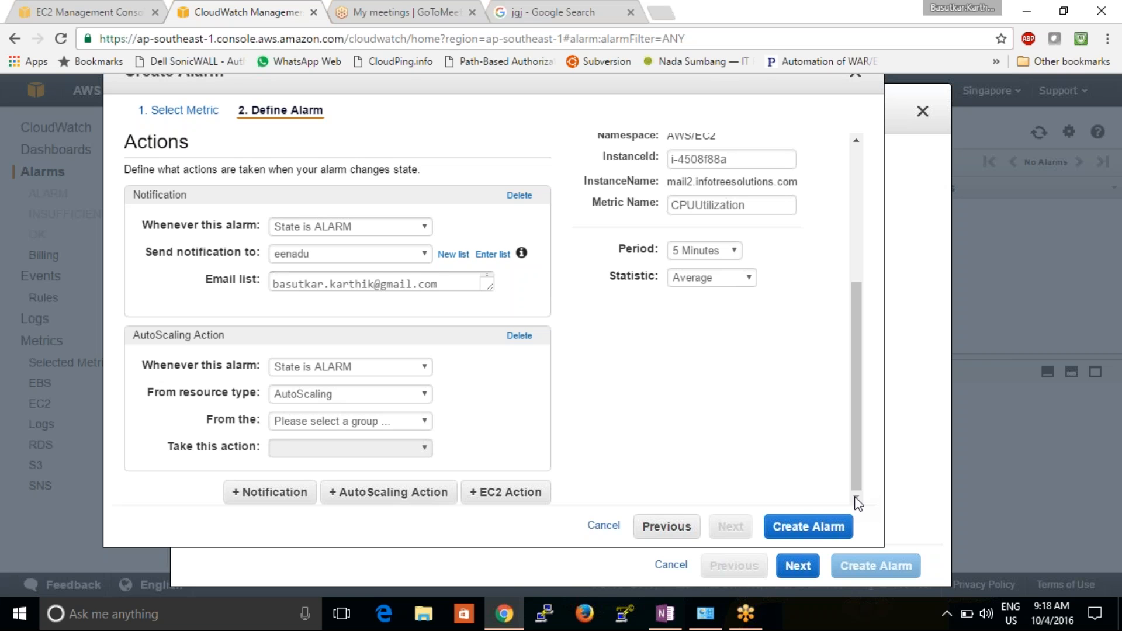
left_click(519, 336)
Add an EC2 action that reboots the instance whenever the alarm state is ALARM
left_click(506, 492)
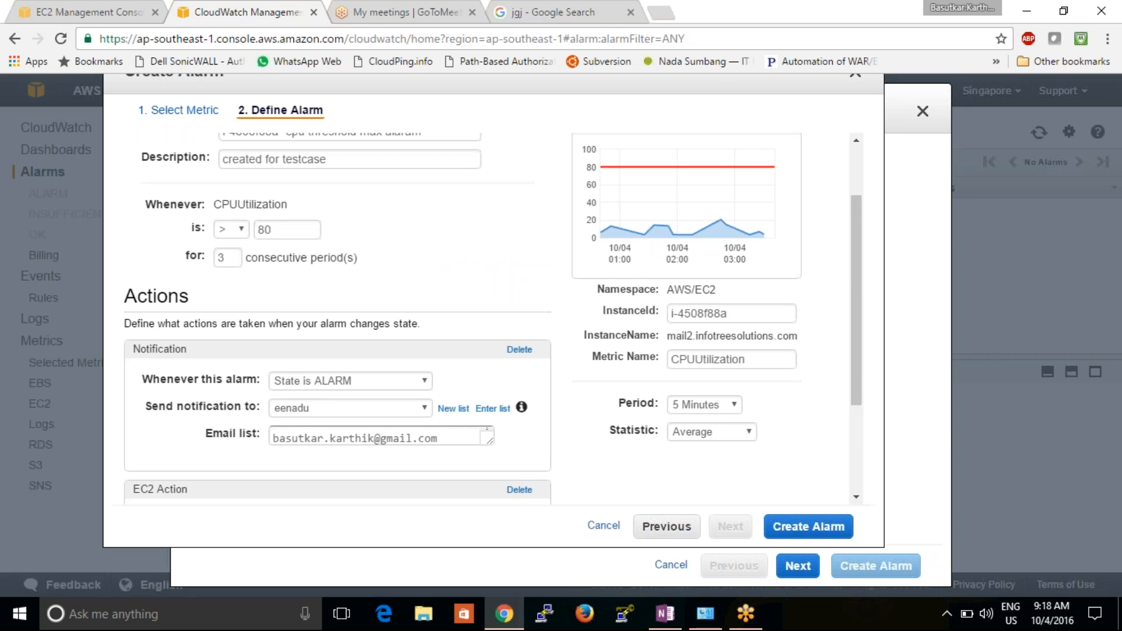
left_click_drag(865, 370, 854, 456)
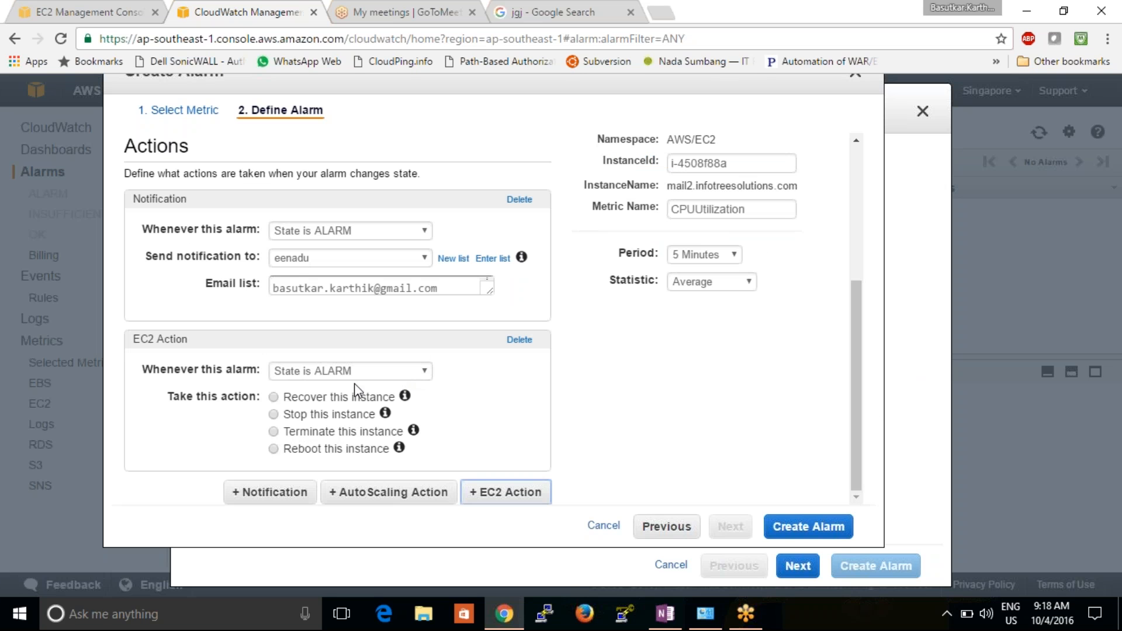
left_click(320, 374)
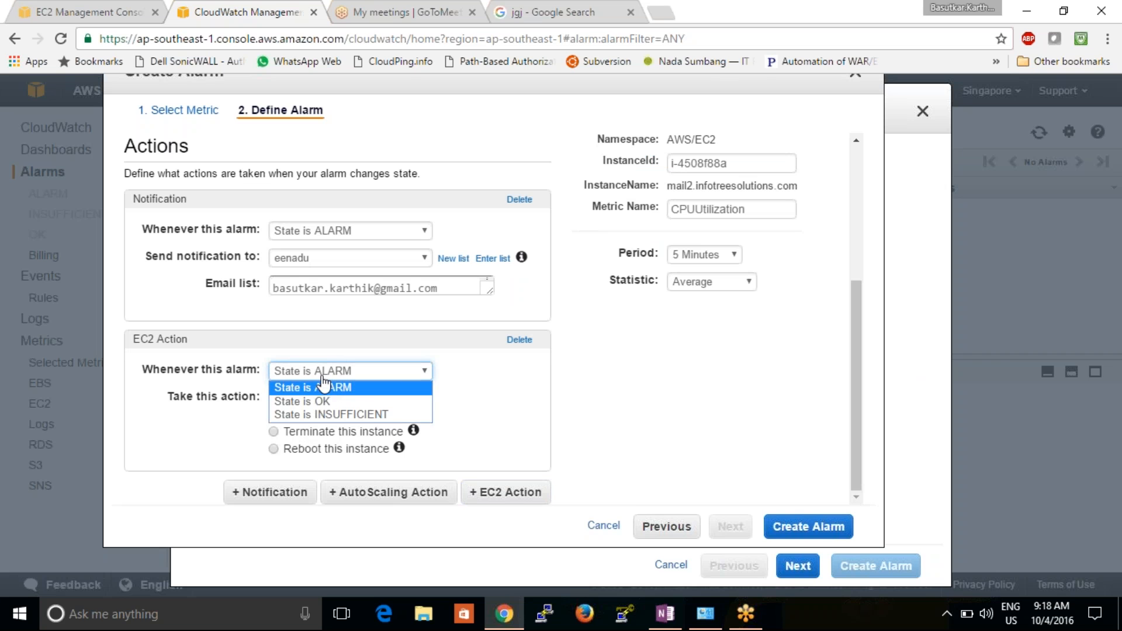
left_click(328, 390)
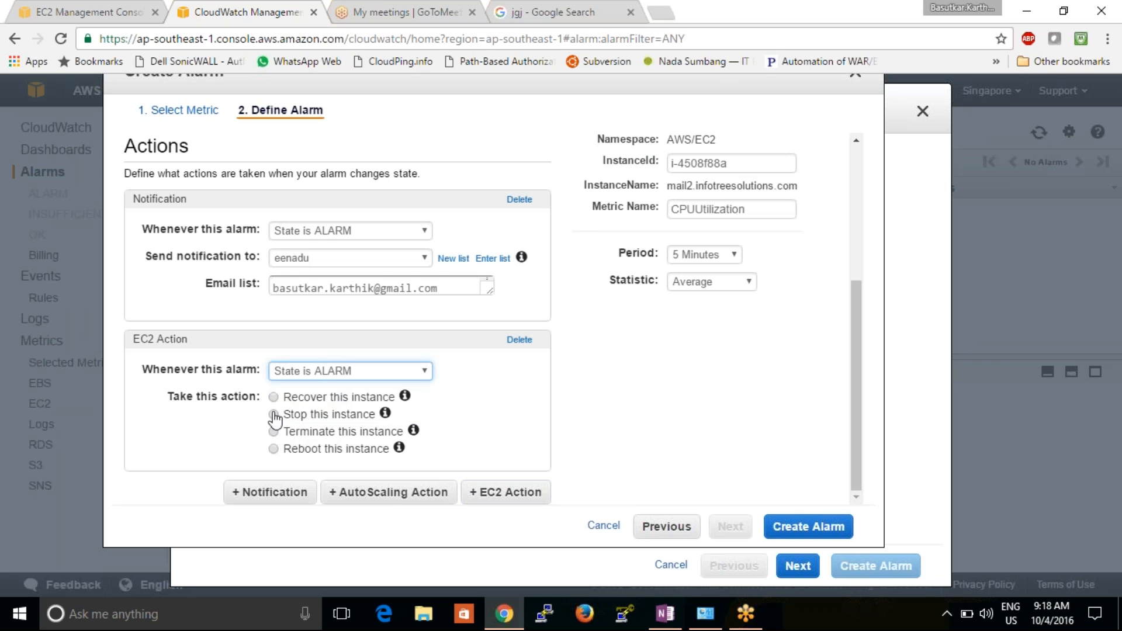
left_click(274, 449)
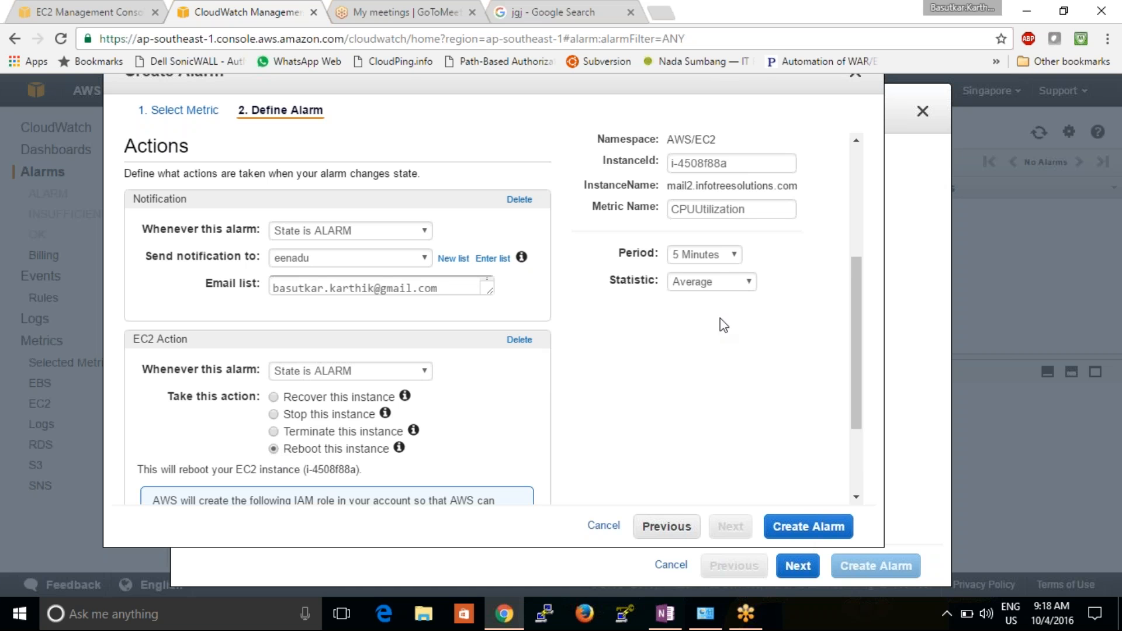
Review the alarm definition, covering the threshold and preview graph, the notification e-mail list and the EC2 action
scroll(842, 365, "up", 1)
scroll(840, 358, "up", 3)
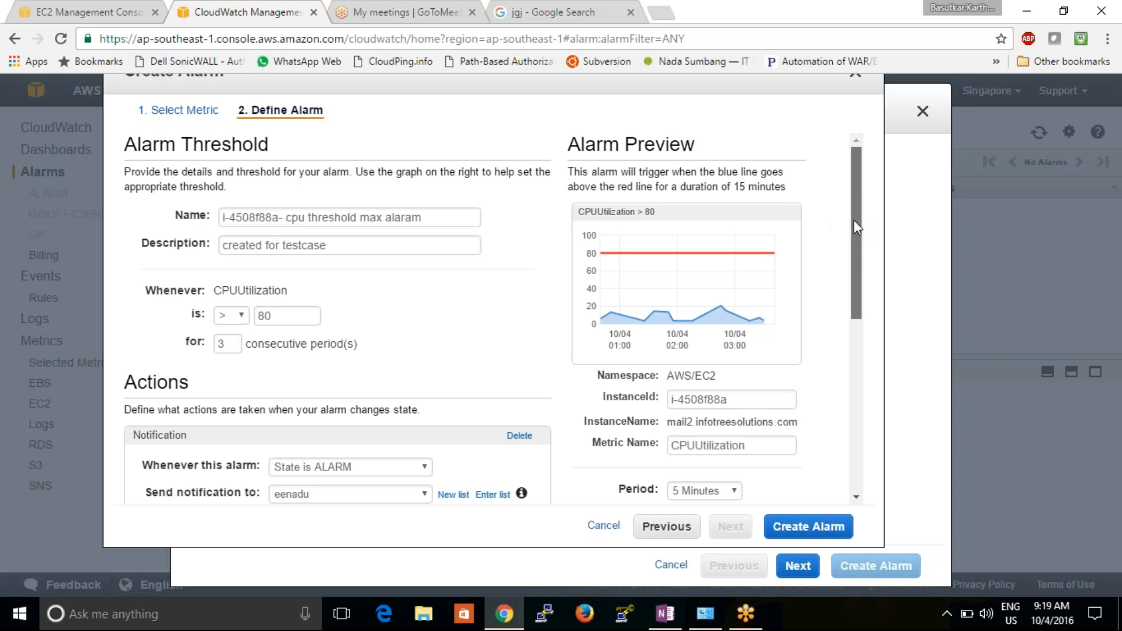
left_click_drag(853, 220, 864, 284)
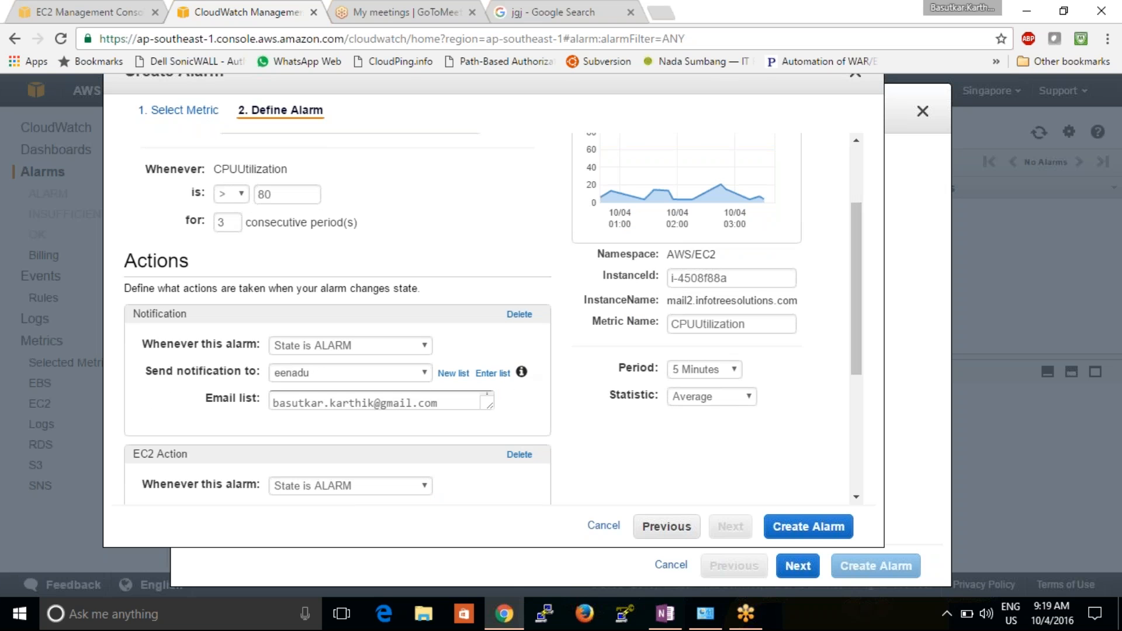
left_click_drag(451, 403, 280, 406)
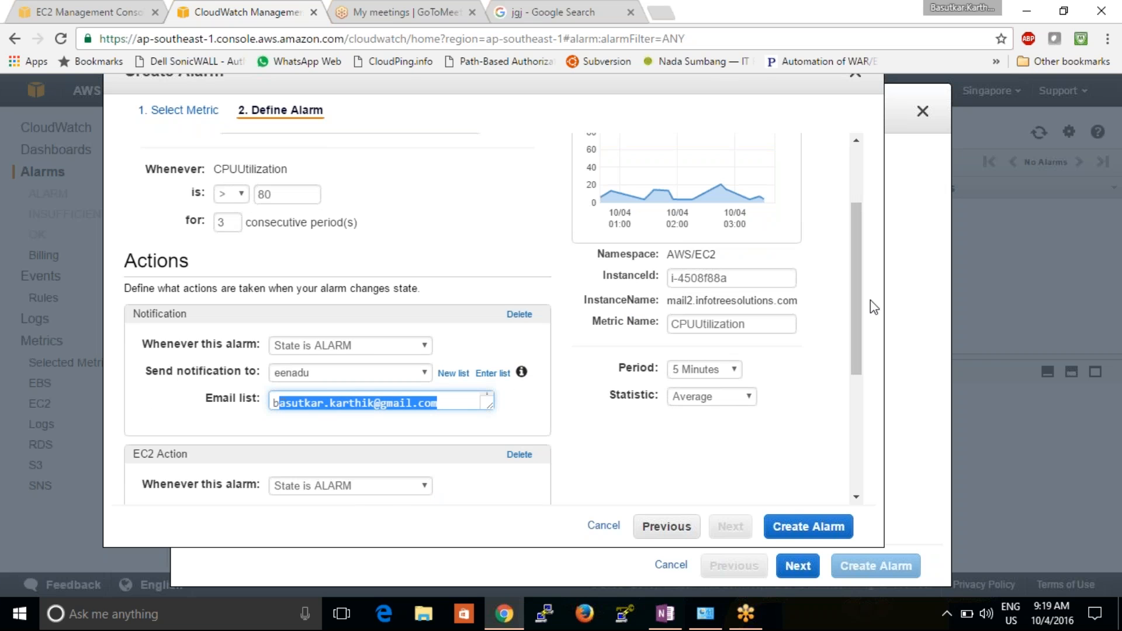
left_click_drag(850, 323, 874, 414)
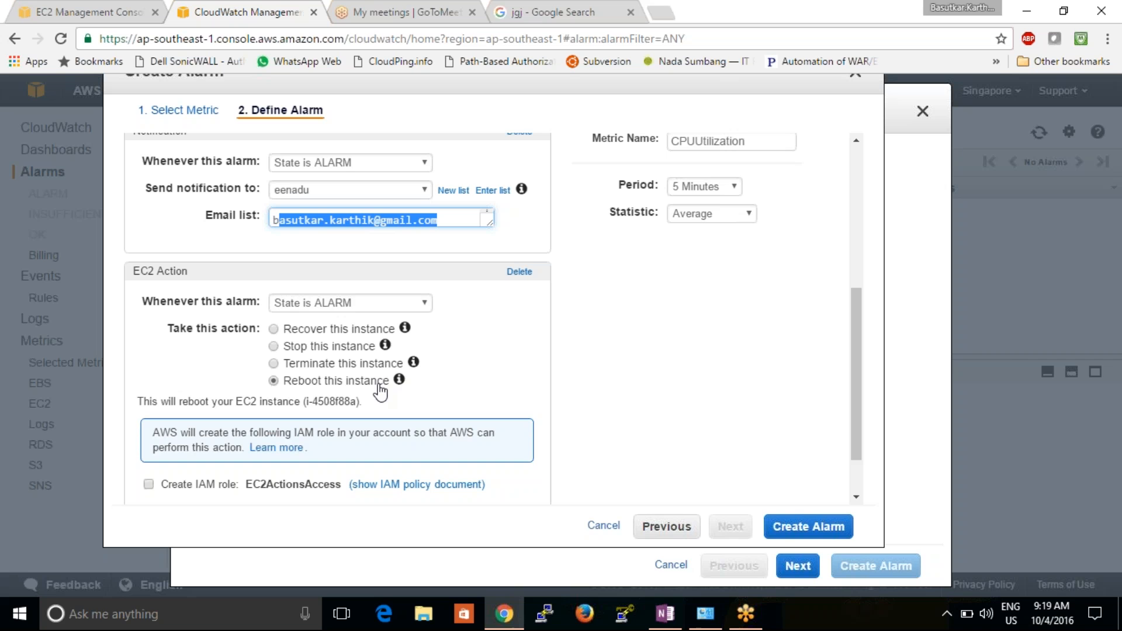
left_click(856, 140)
left_click(856, 140)
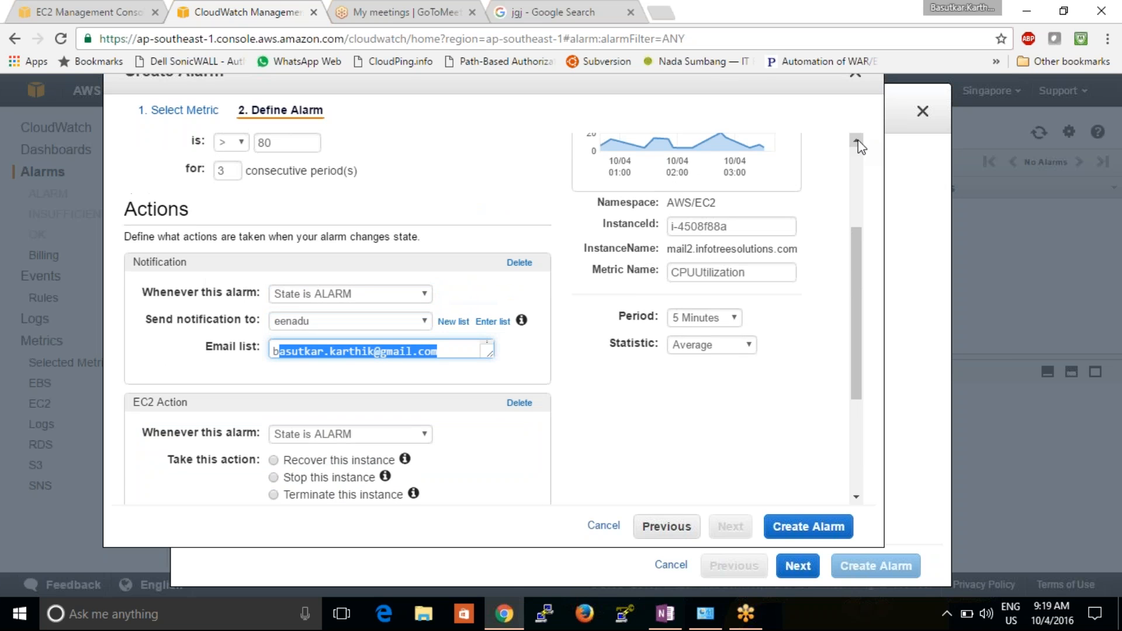
left_click(856, 140)
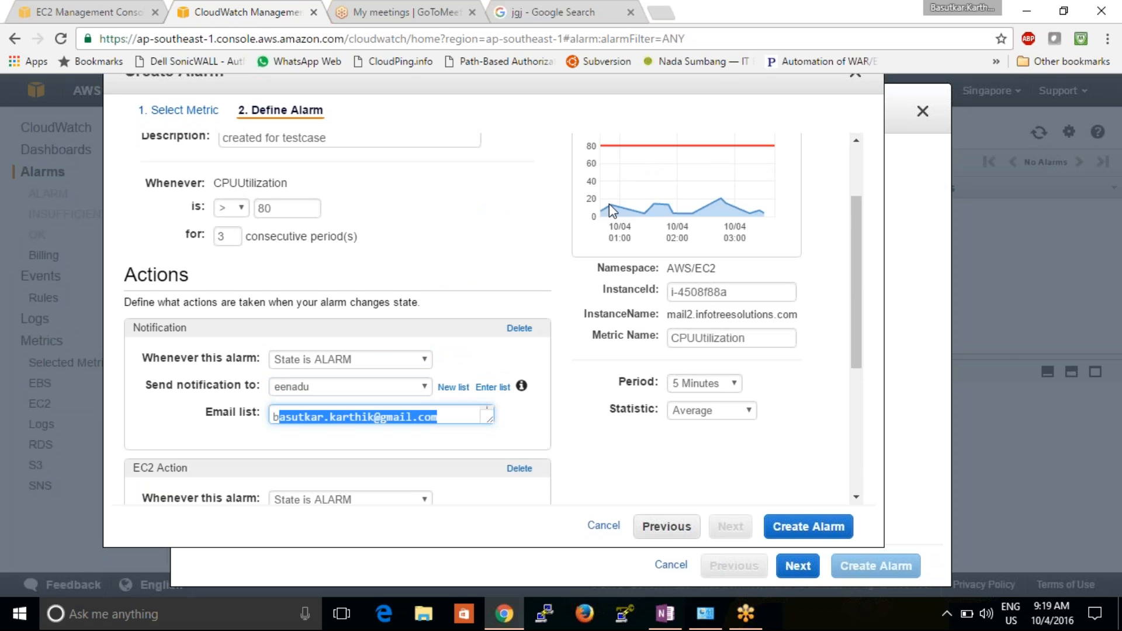
Set the CPUUtilization alarm's period to 1 Minute and cancel the alarm creation
left_click(704, 384)
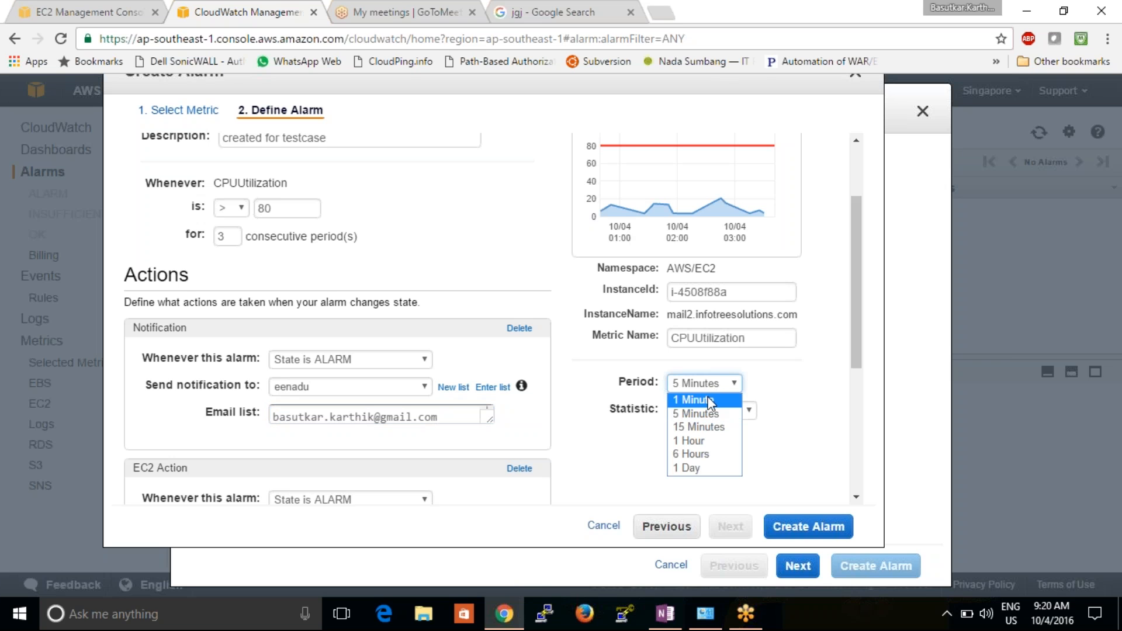
key("Up")
key("Up")
left_click(709, 401)
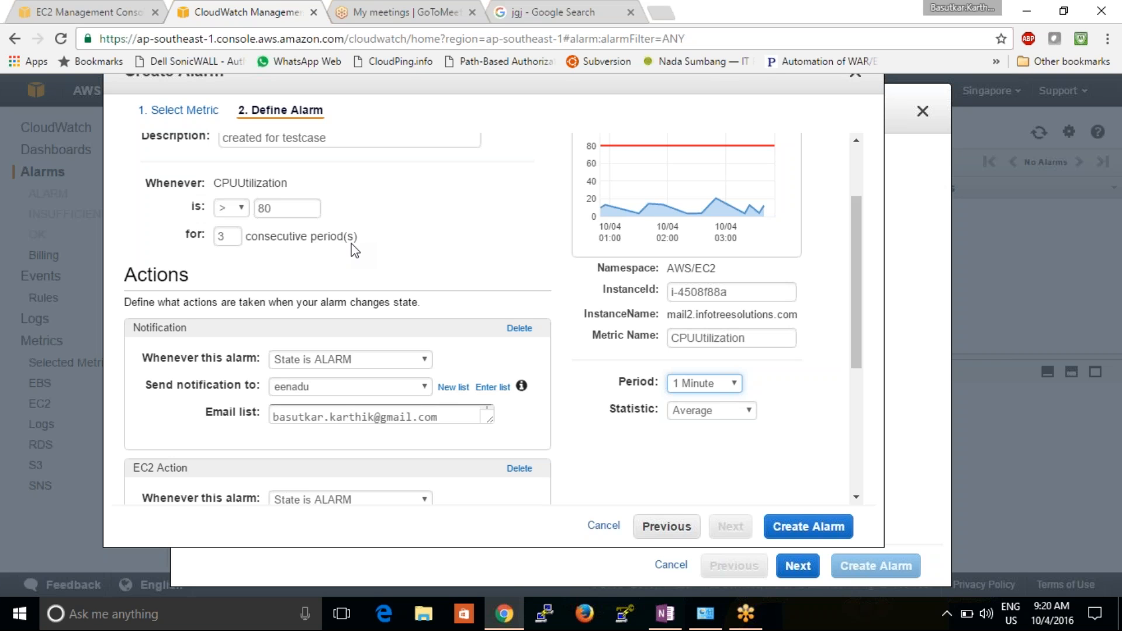
left_click(602, 526)
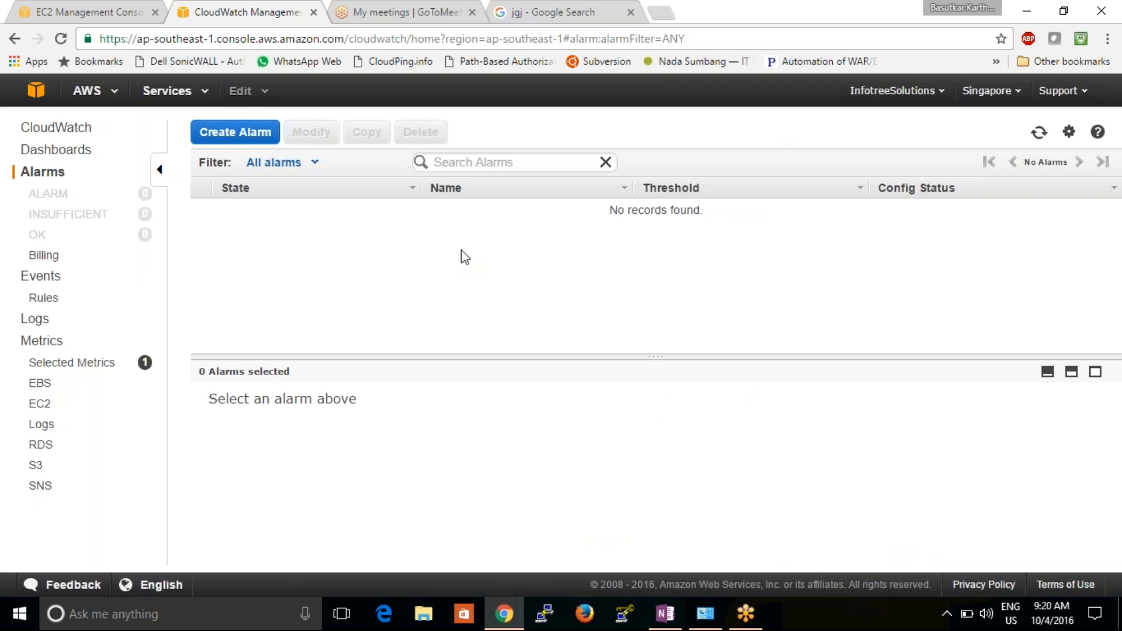
Check the Billing alarms entry in Singapore, and open the Billing & Cost Management preferences to view the Receive Billing Alerts option
left_click(47, 255)
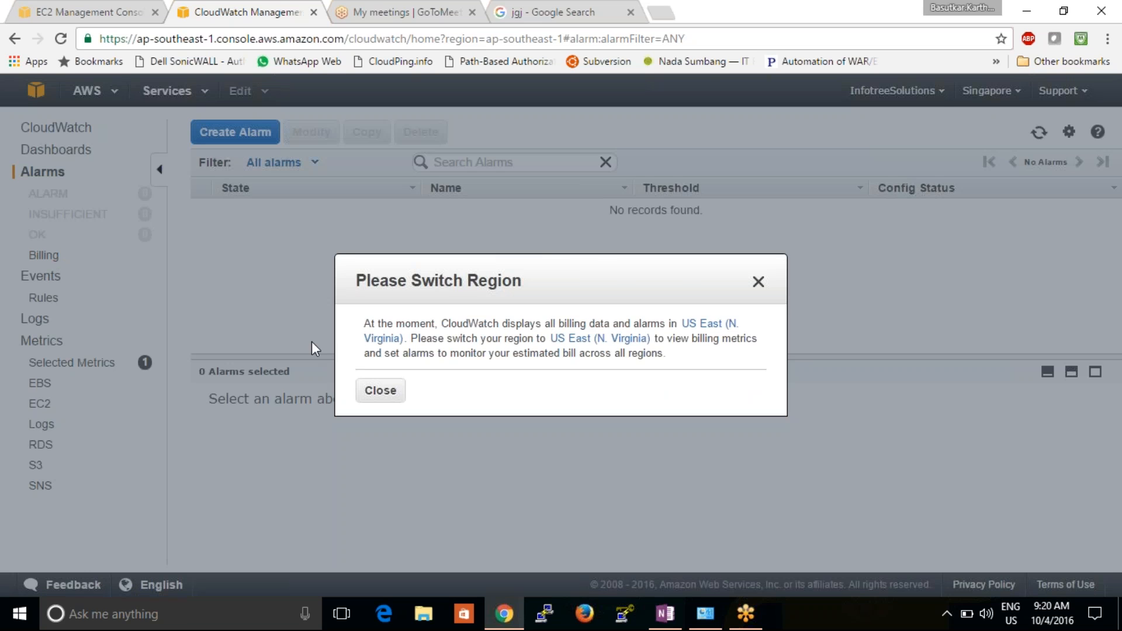
left_click(756, 283)
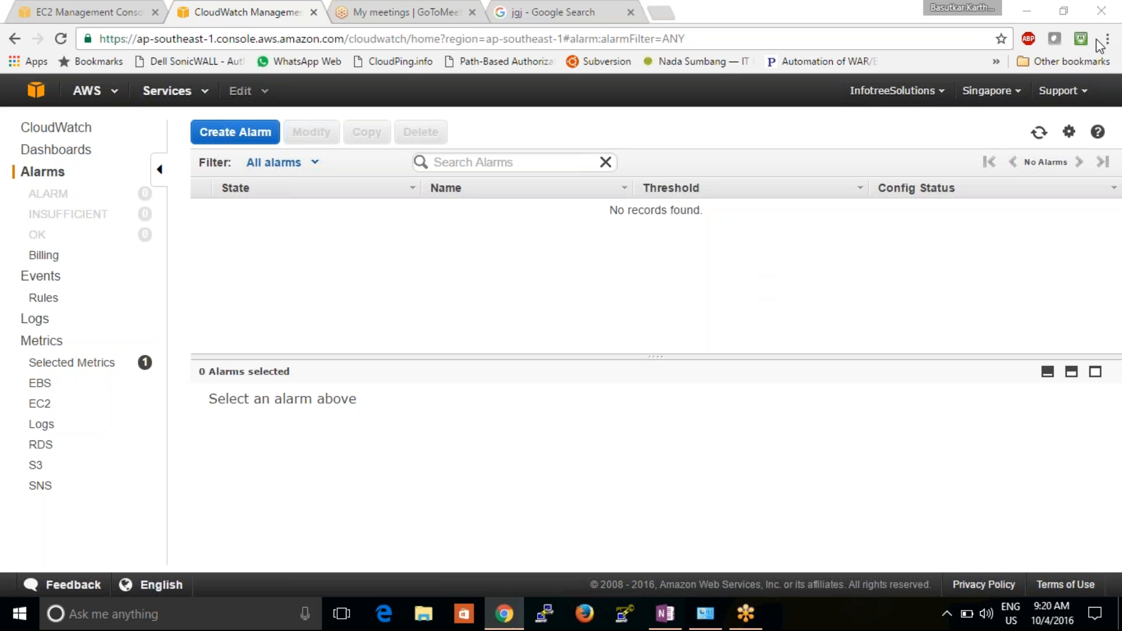
left_click(912, 109)
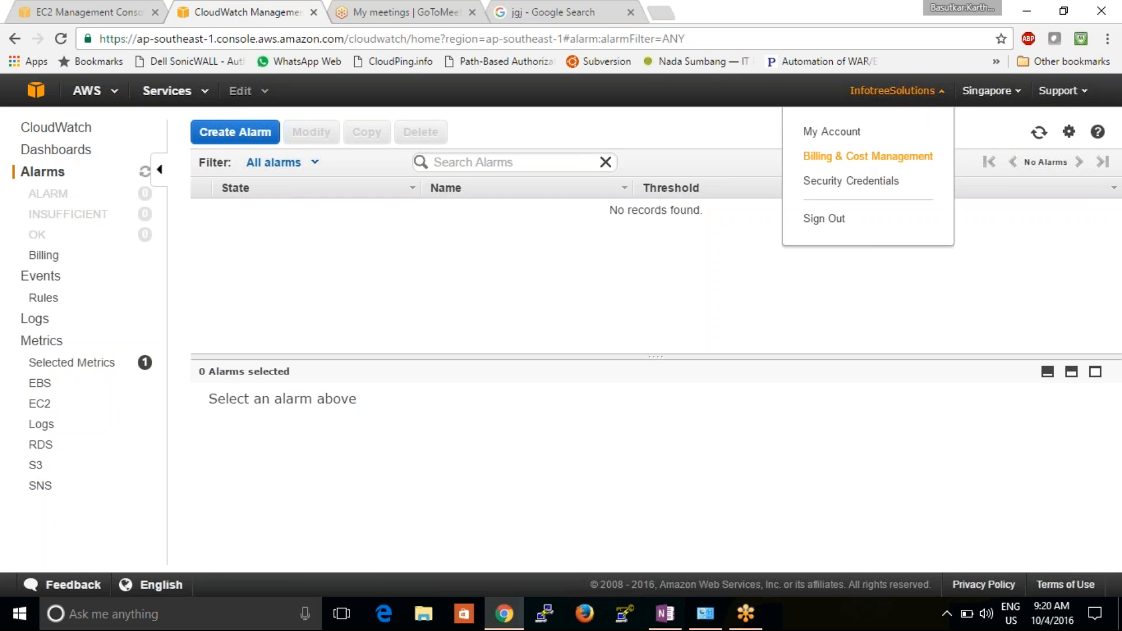
left_click(835, 157)
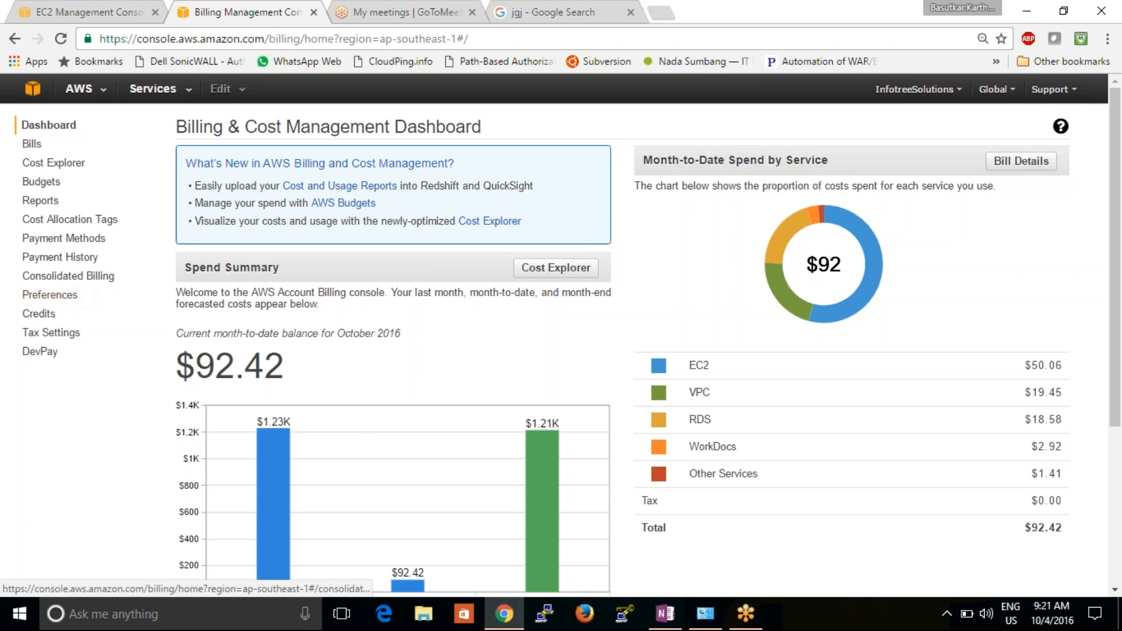
left_click_drag(528, 123, 187, 124)
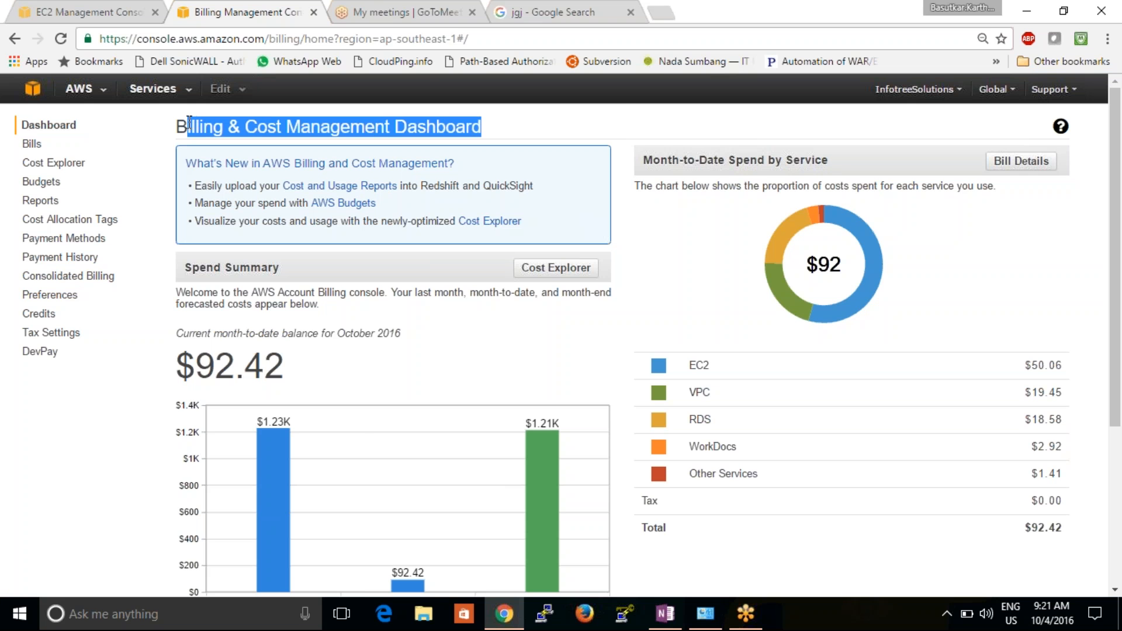
left_click(61, 298)
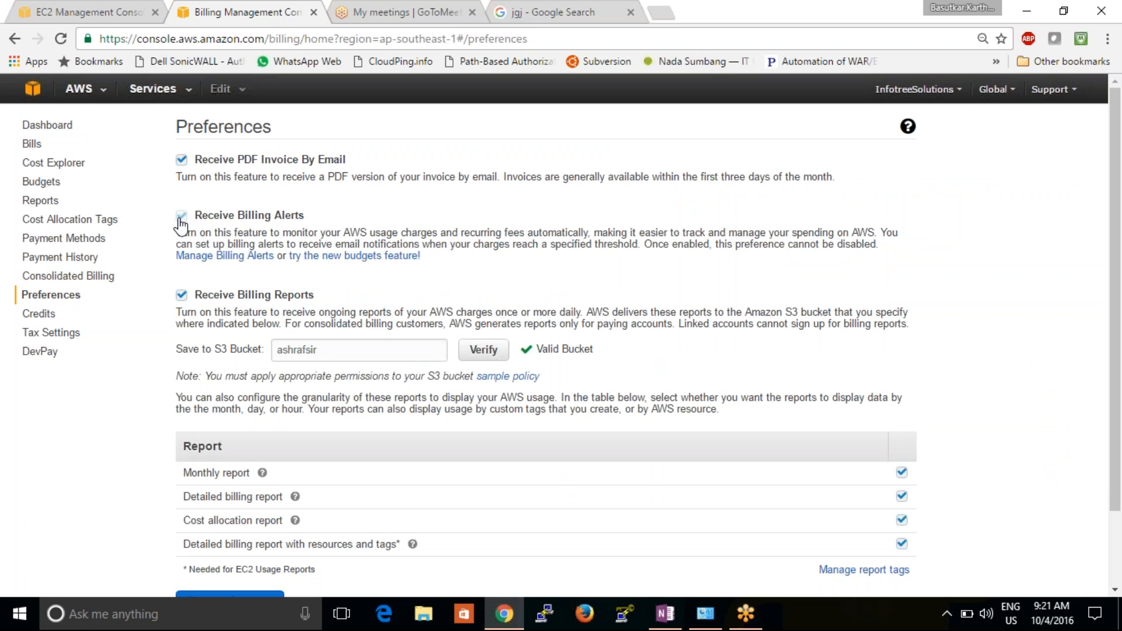
Return to the EC2 console's browser tab and open CloudWatch from the AWS services home page
left_click(92, 13)
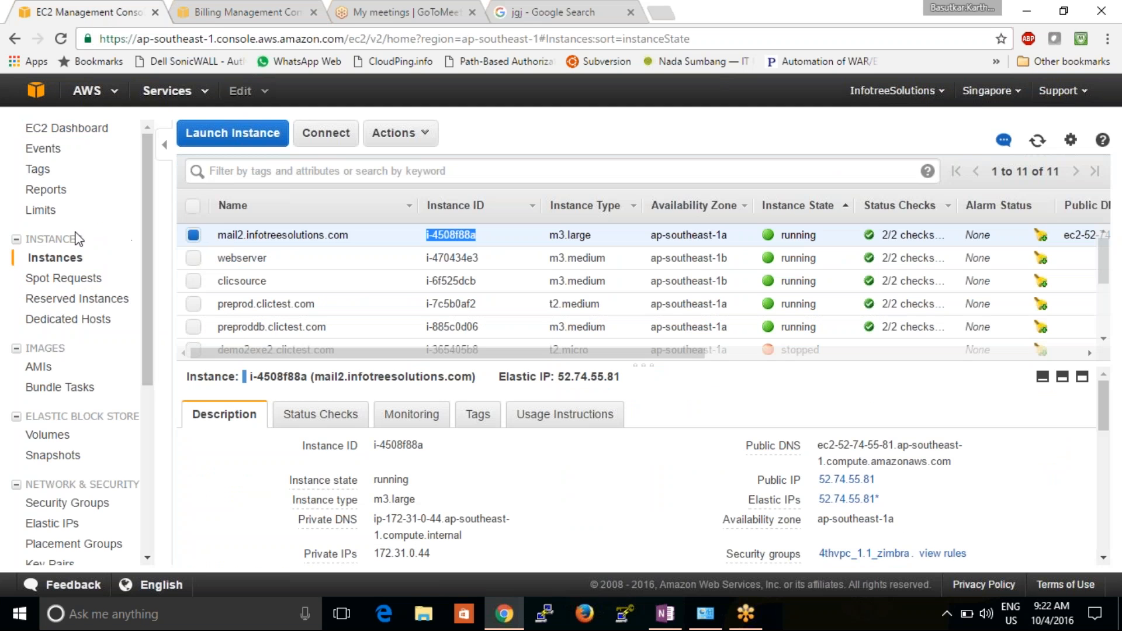
left_click(246, 12)
left_click(76, 12)
left_click(27, 90)
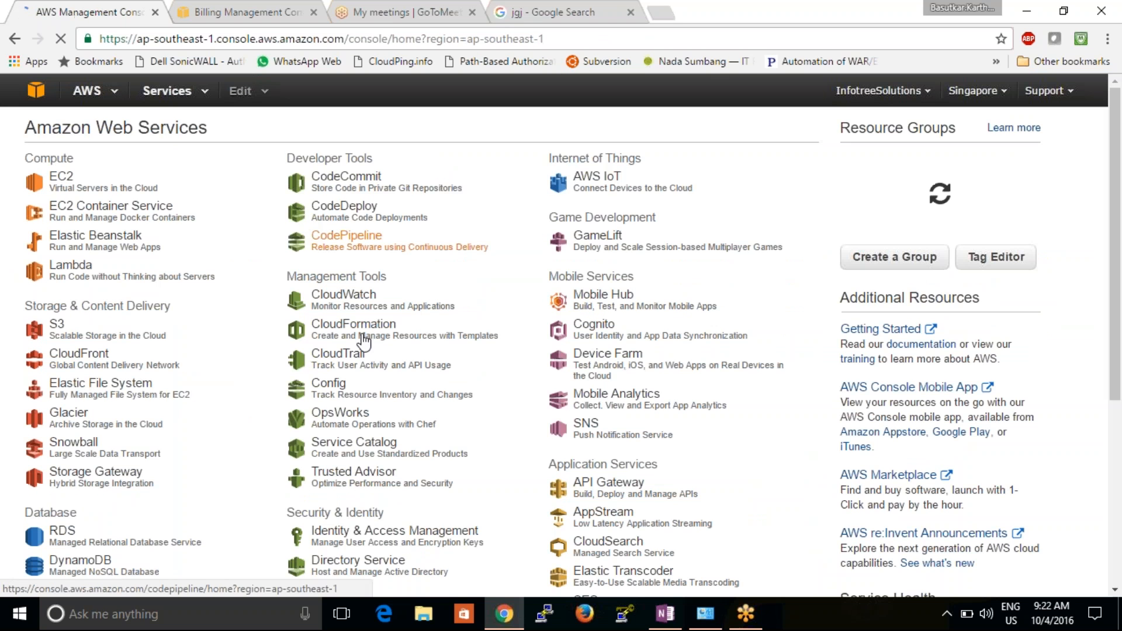
left_click(344, 296)
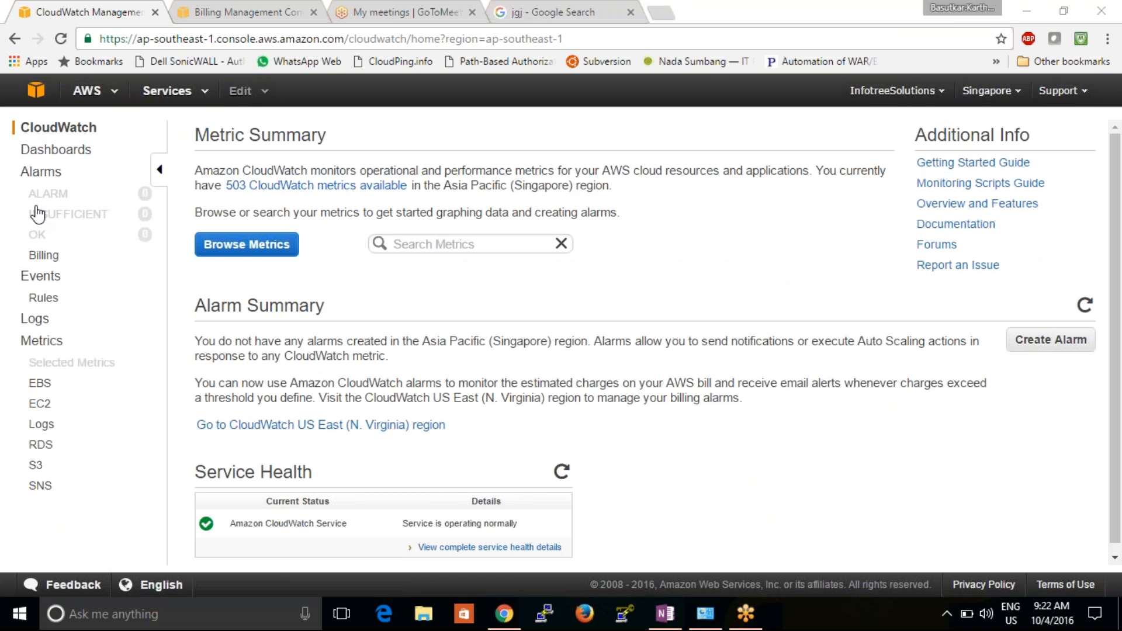
Check the Billing alarms entry and switch the CloudWatch region to US East (N. Virginia)
left_click(42, 254)
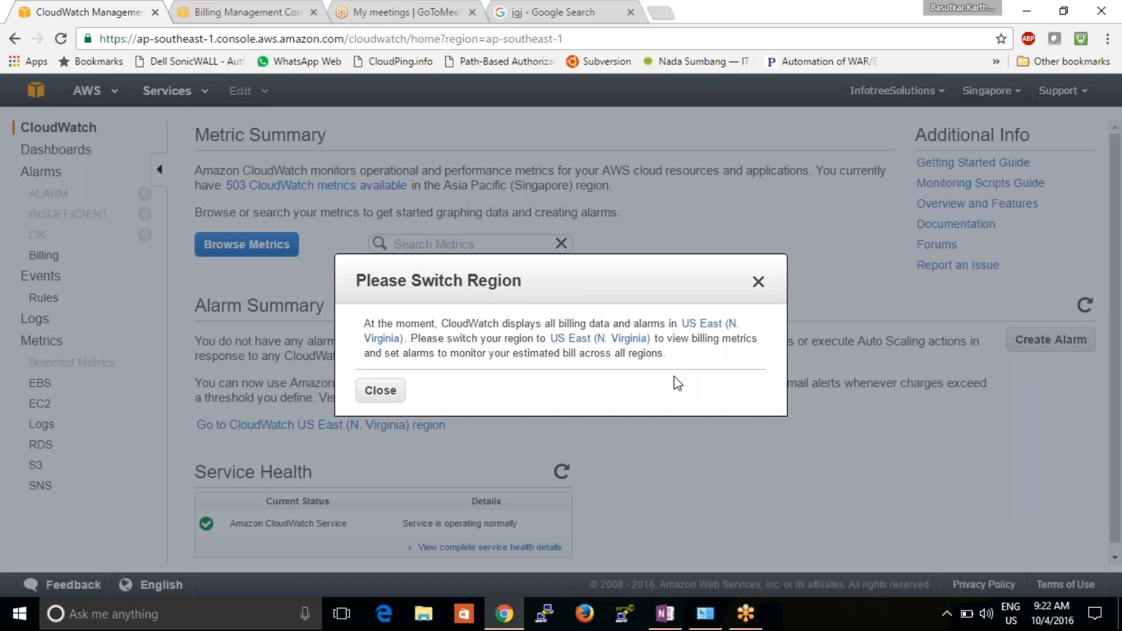
left_click(758, 284)
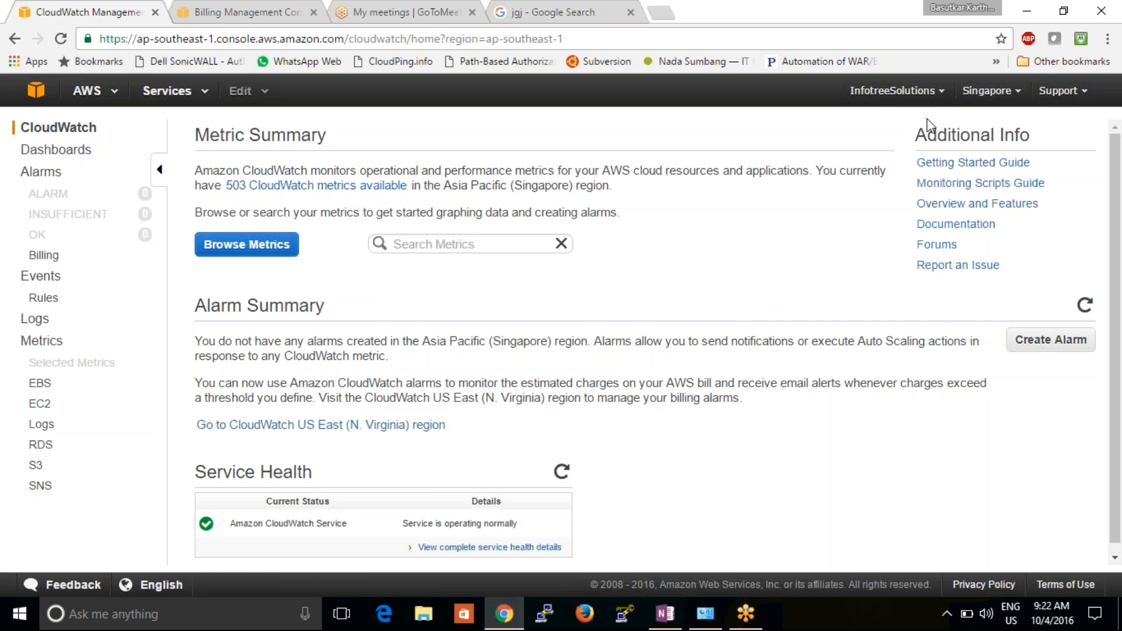
left_click(983, 99)
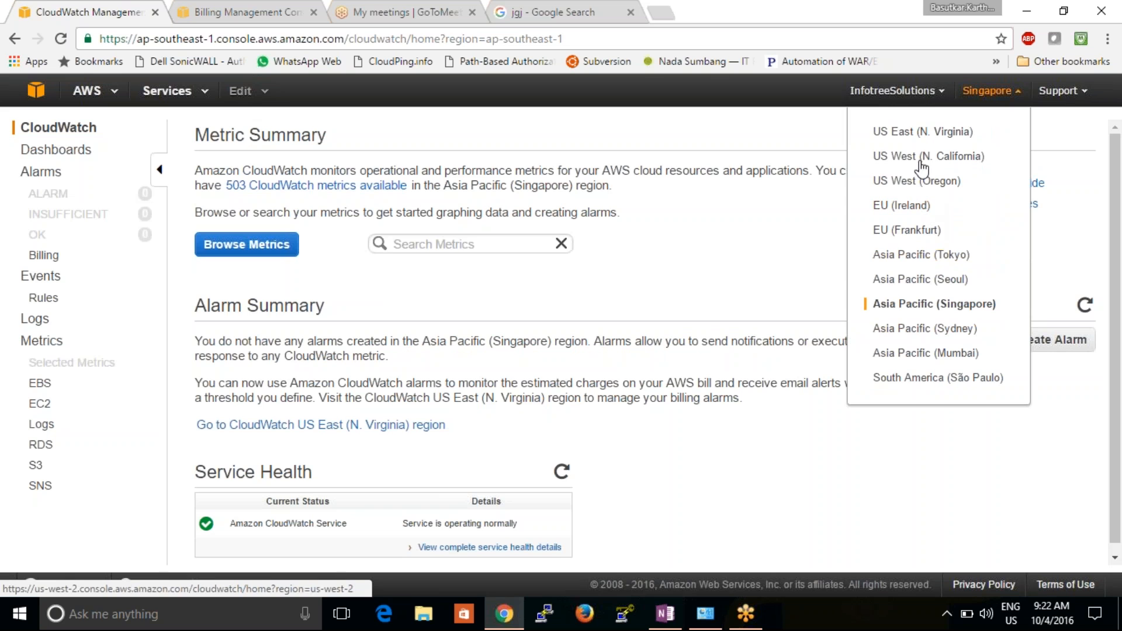
left_click(913, 132)
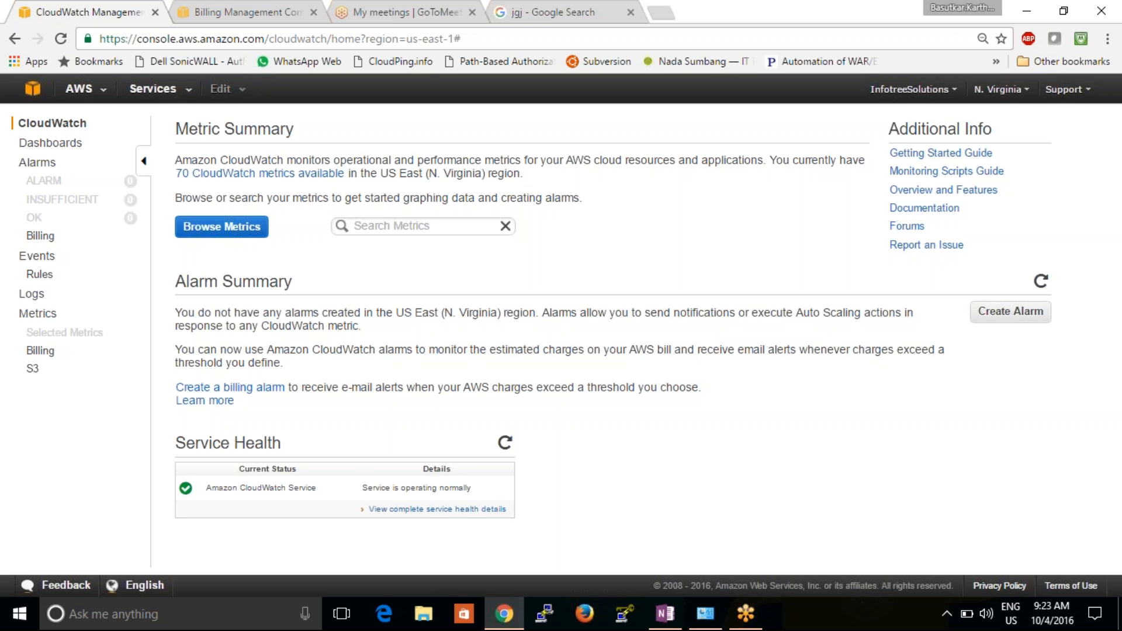
Try out a billing alarm for monthly charges exceeding 1500 USD with notifications to the Alaram list, and close it without creating it
left_click(37, 240)
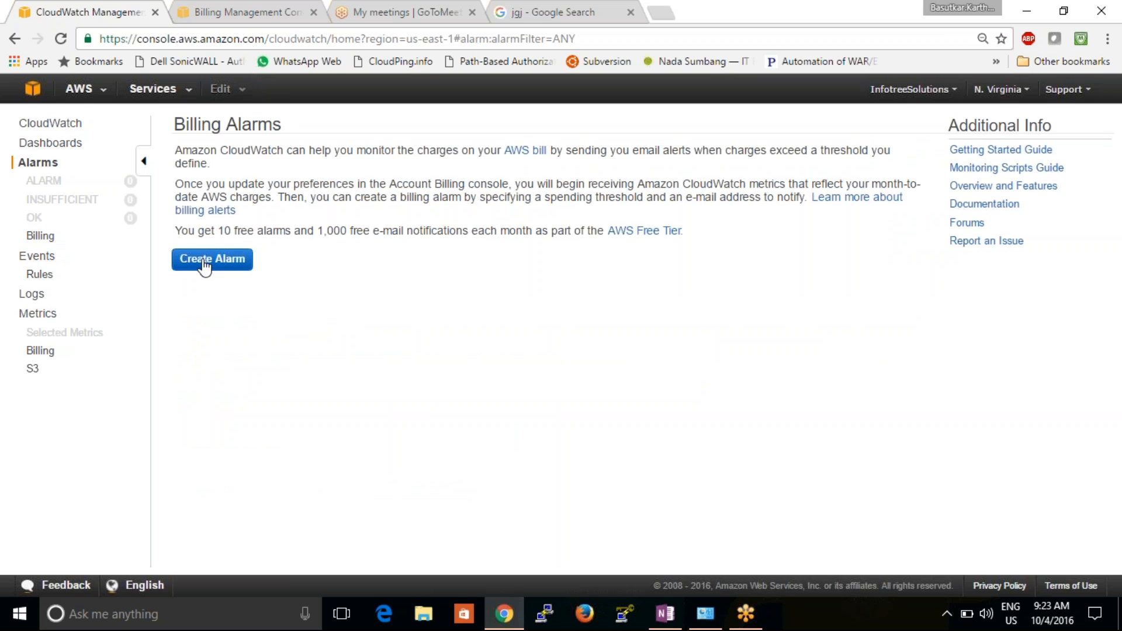
left_click(204, 266)
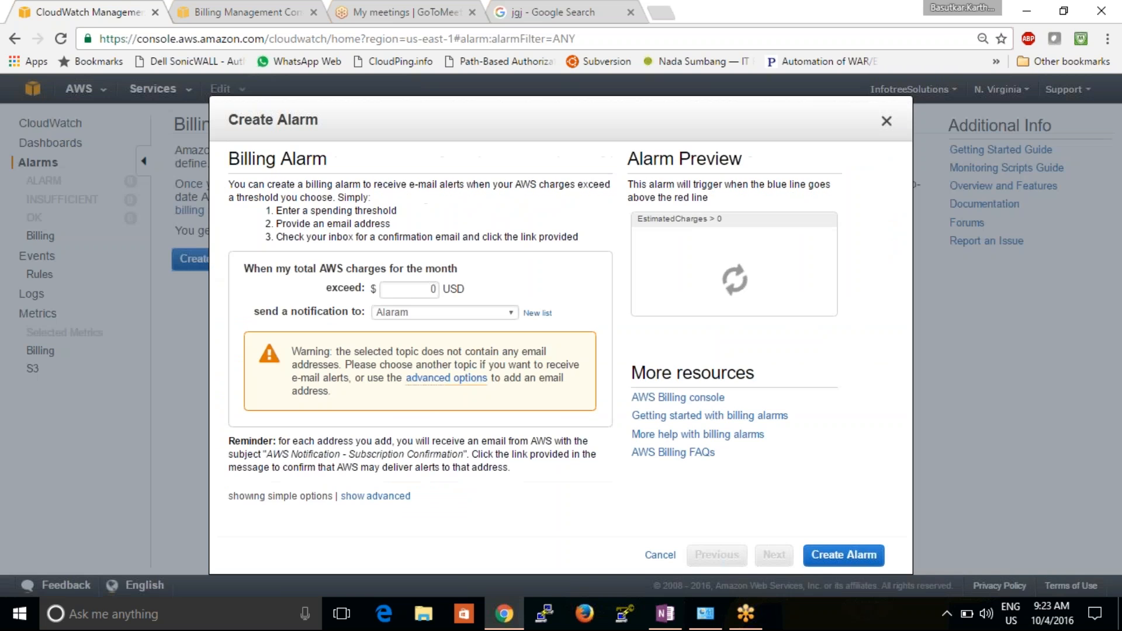
left_click_drag(419, 290, 450, 289)
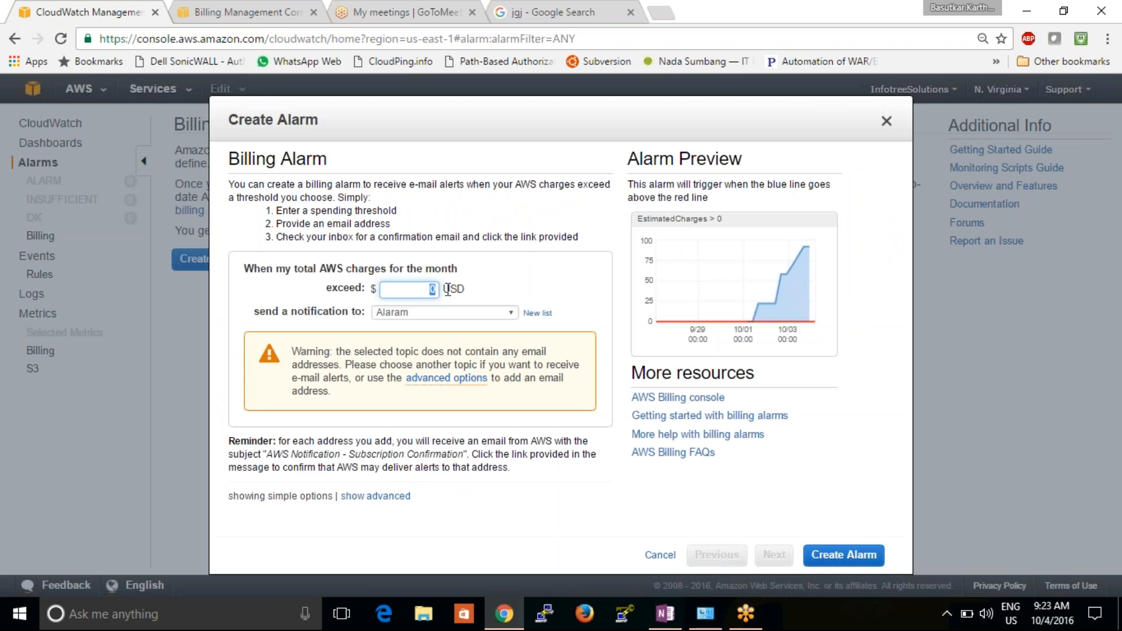
type("1500")
left_click(445, 312)
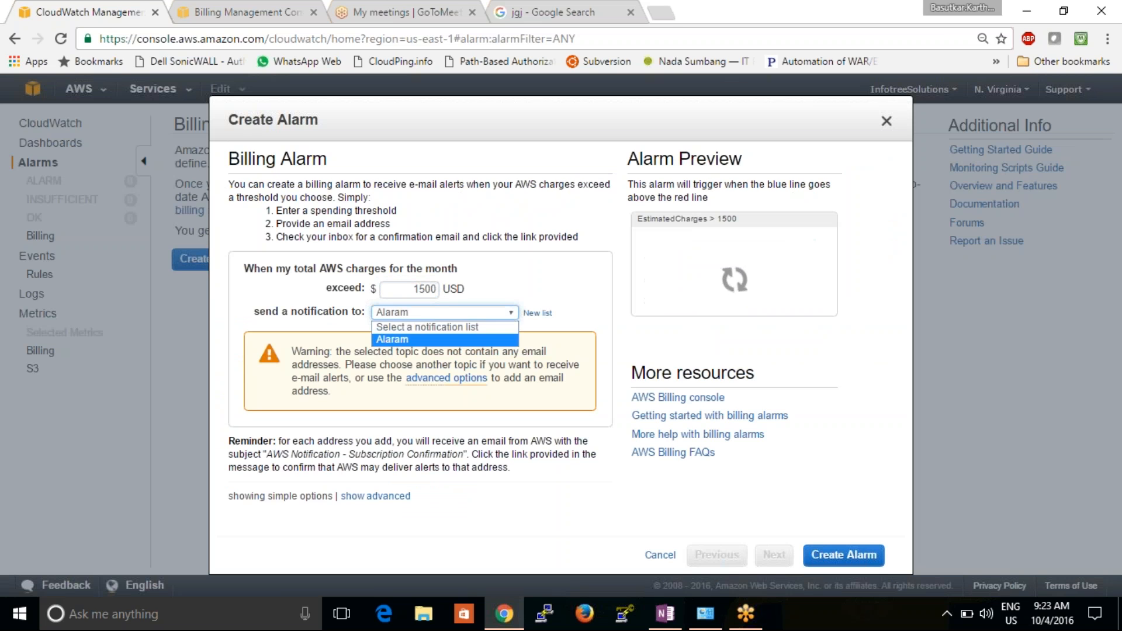
left_click(448, 340)
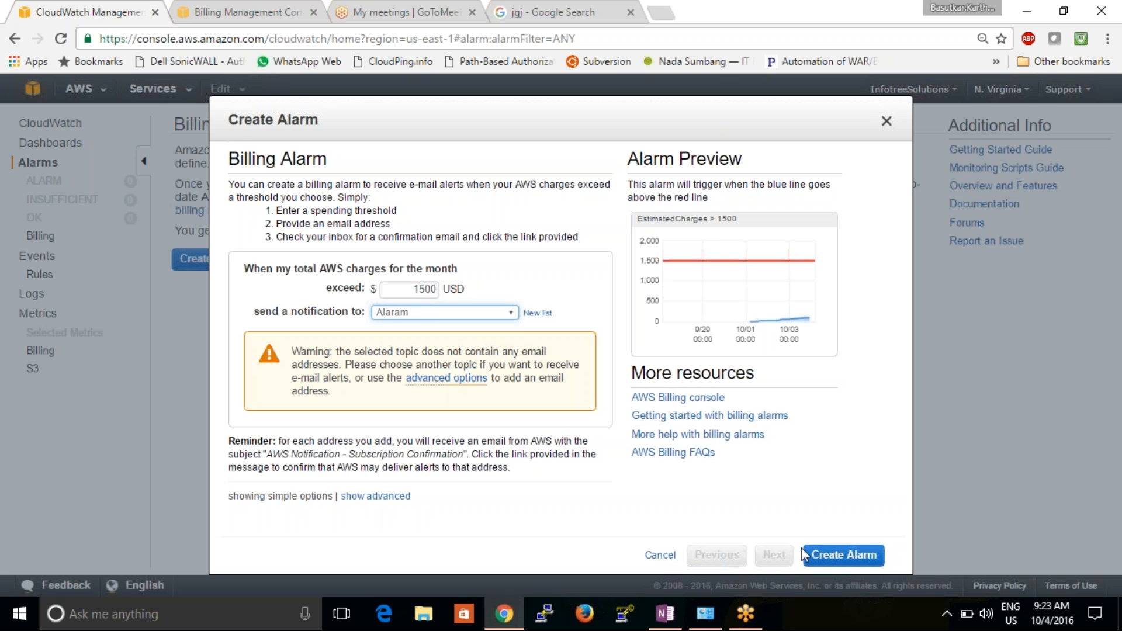
left_click(886, 121)
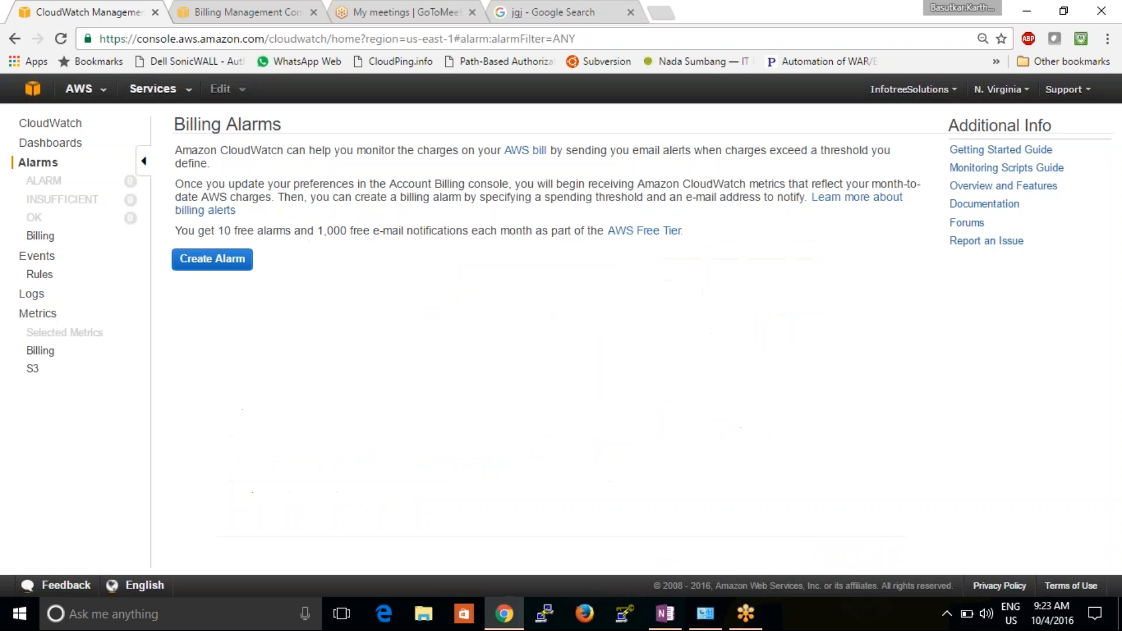
Start a new CloudWatch Events rule with Amazon EC2 as its event source
left_click(31, 257)
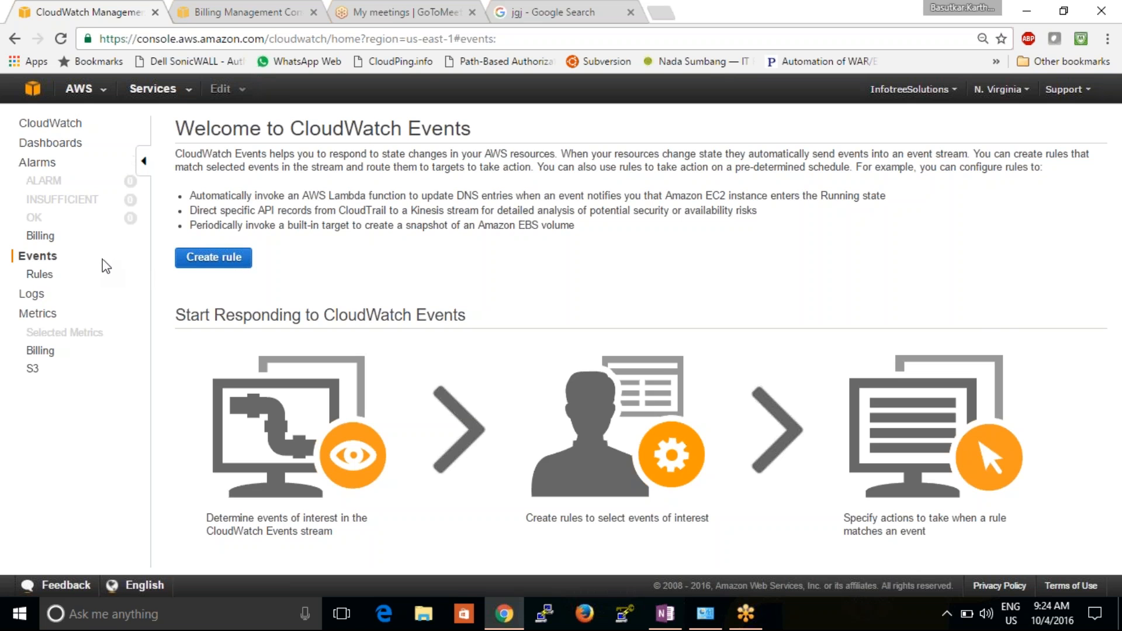
left_click(214, 257)
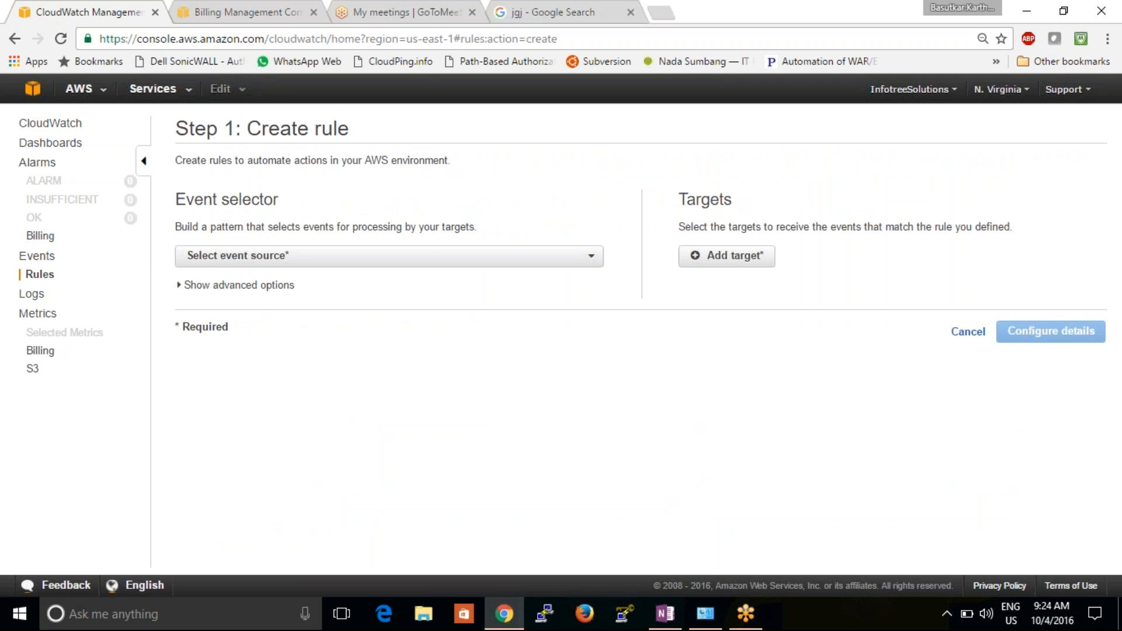
left_click(194, 261)
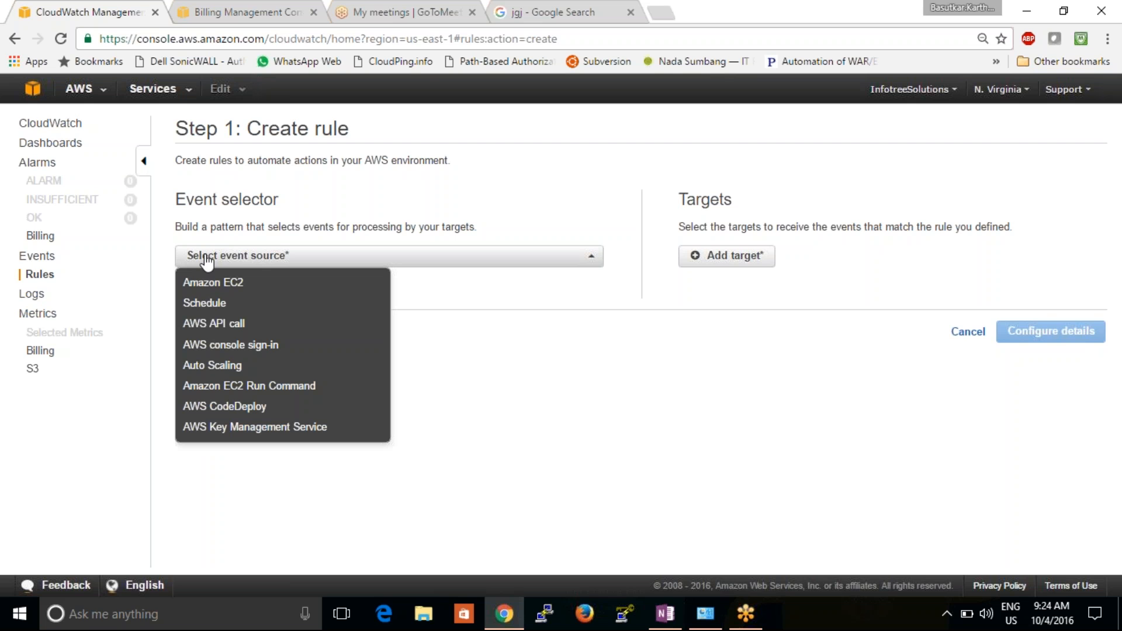
left_click(218, 286)
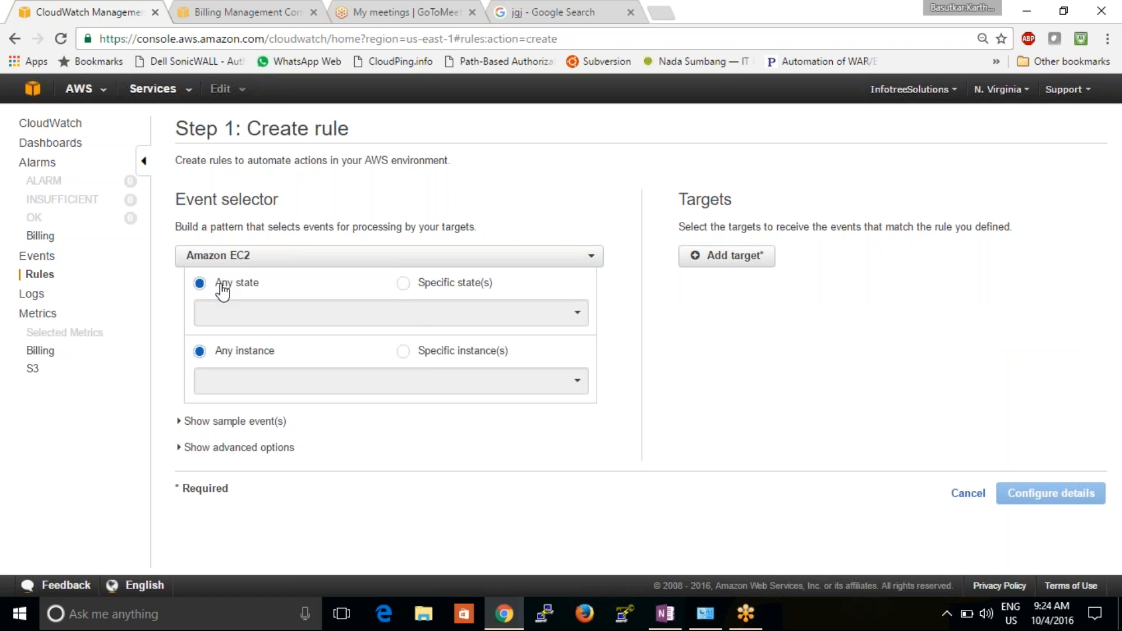
Restrict the rule to the specific states Shutting down and Terminated, and try to choose specific instances for it
left_click(403, 284)
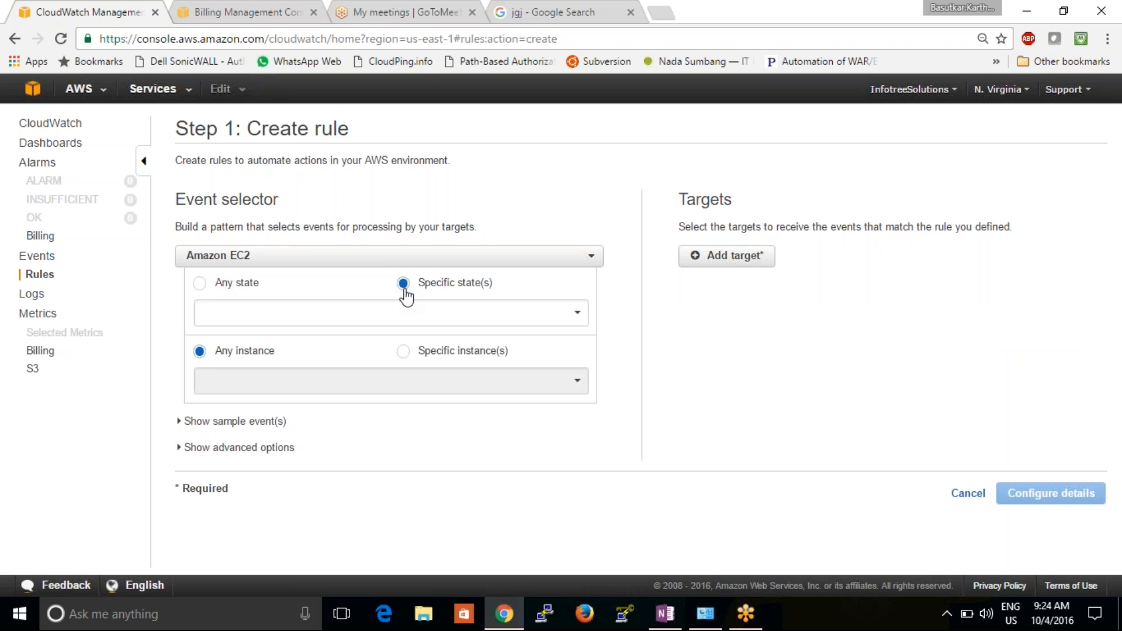
left_click(459, 316)
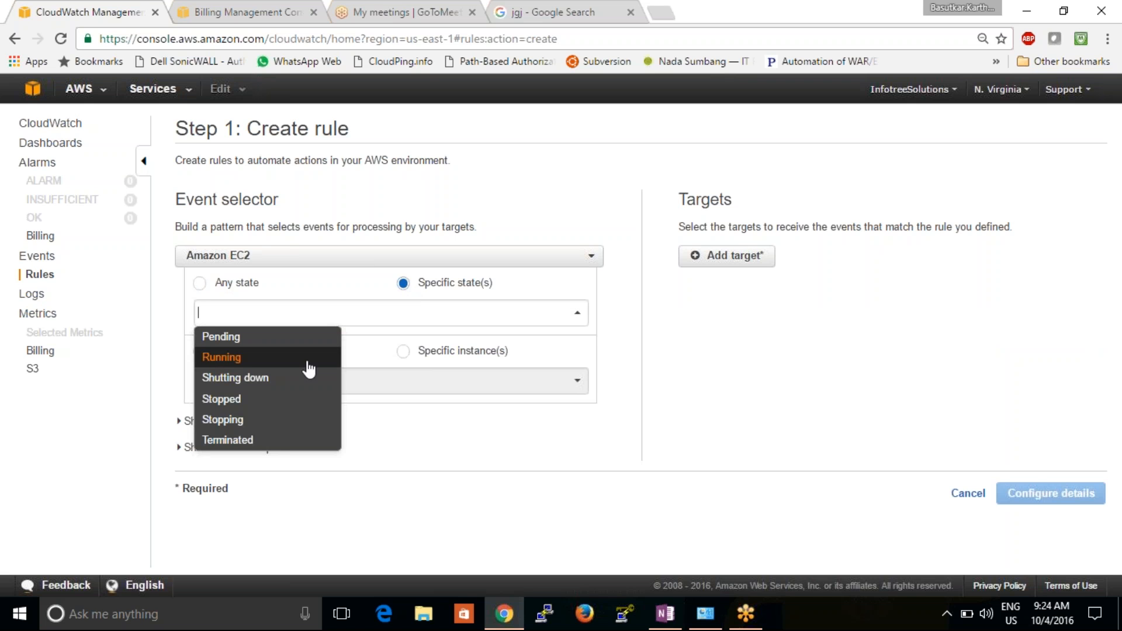
left_click(286, 386)
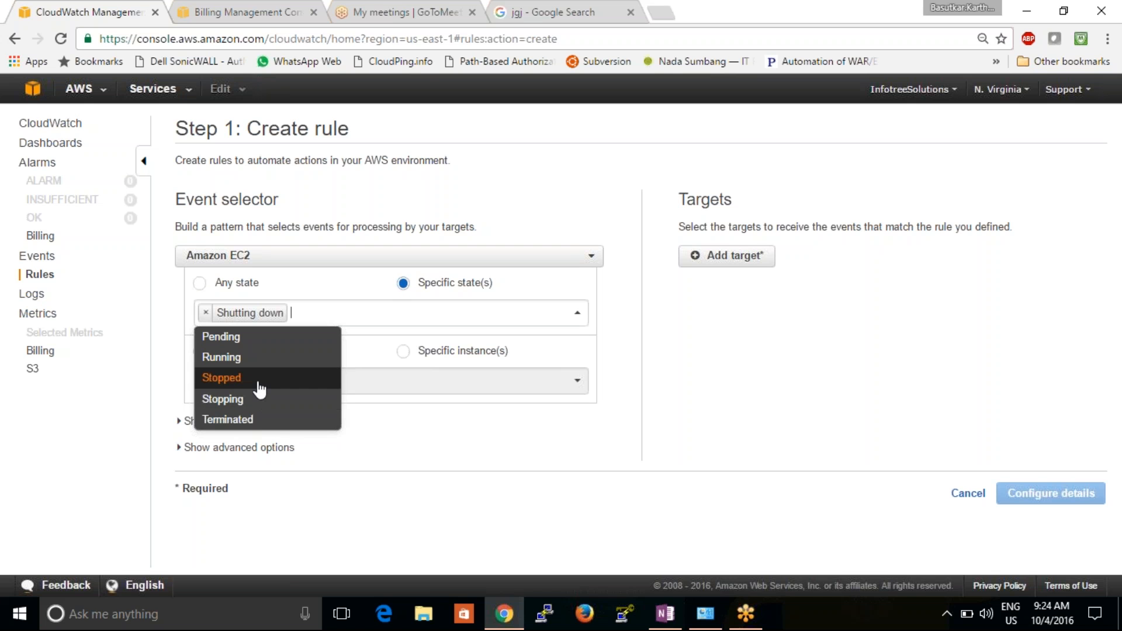
left_click(255, 424)
left_click(377, 353)
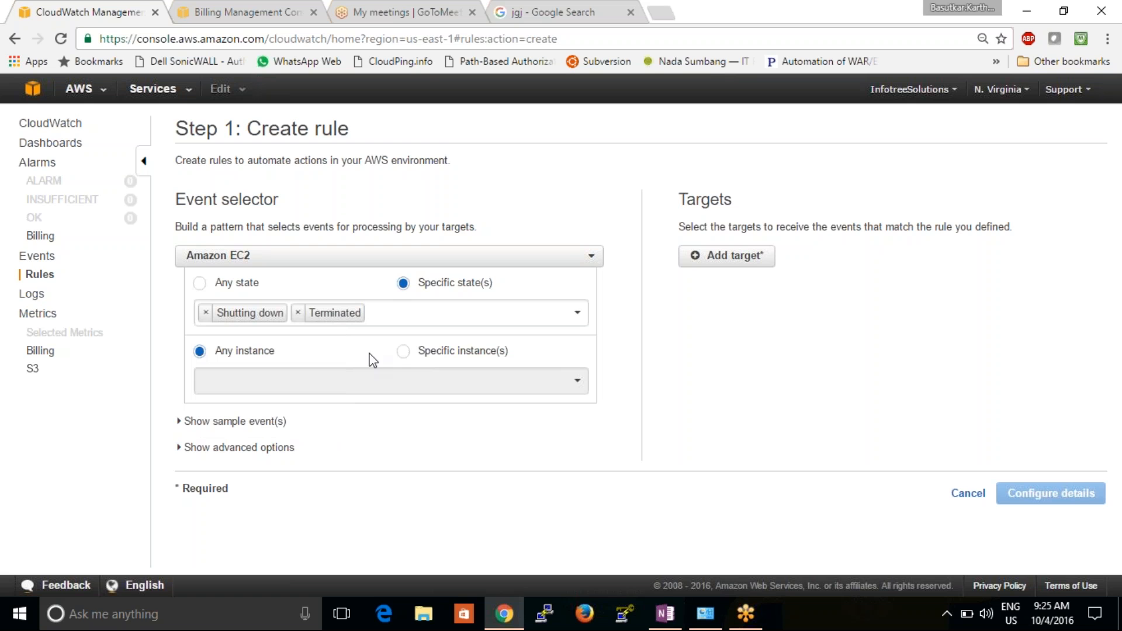
left_click(404, 355)
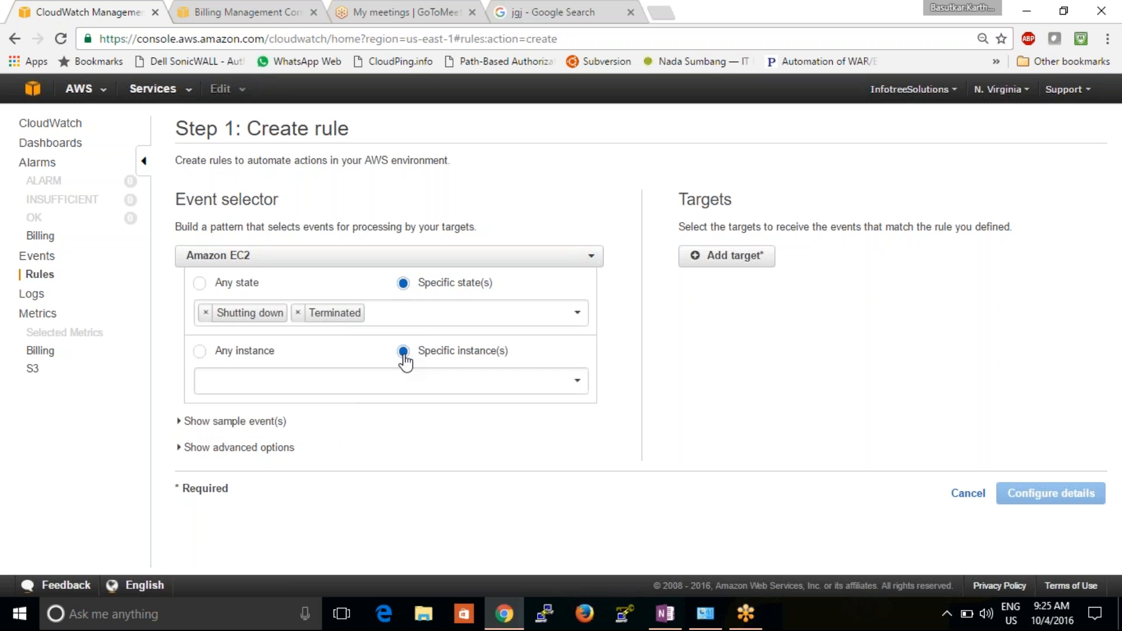
left_click(399, 379)
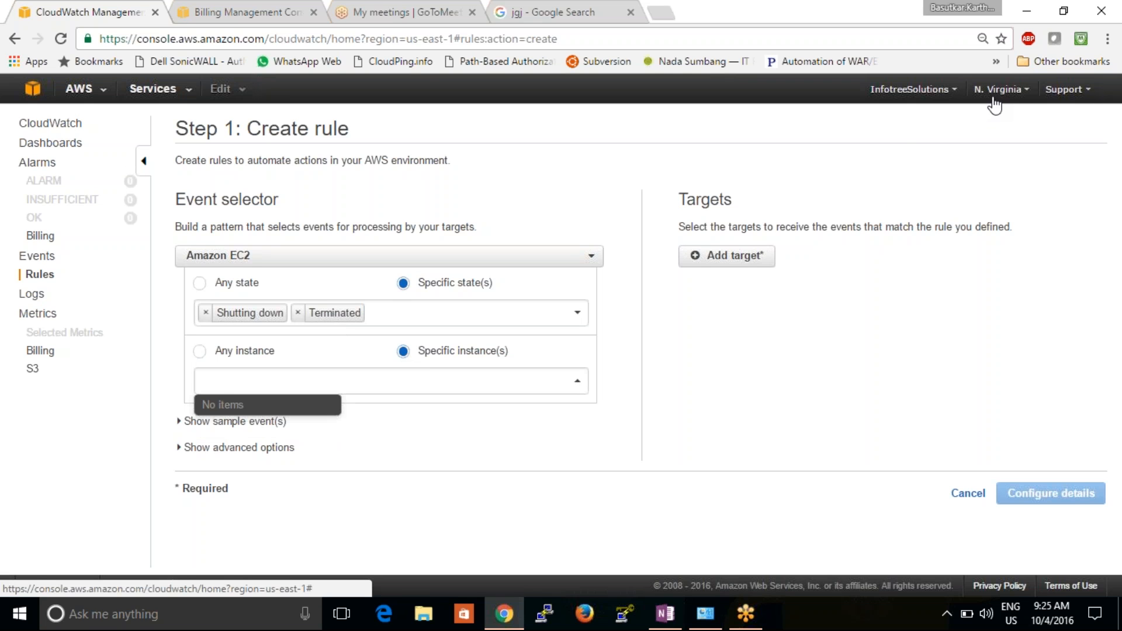
Switch the region to Asia Pacific (Singapore) and choose Amazon EC2 as the new rule's event source
left_click(1014, 90)
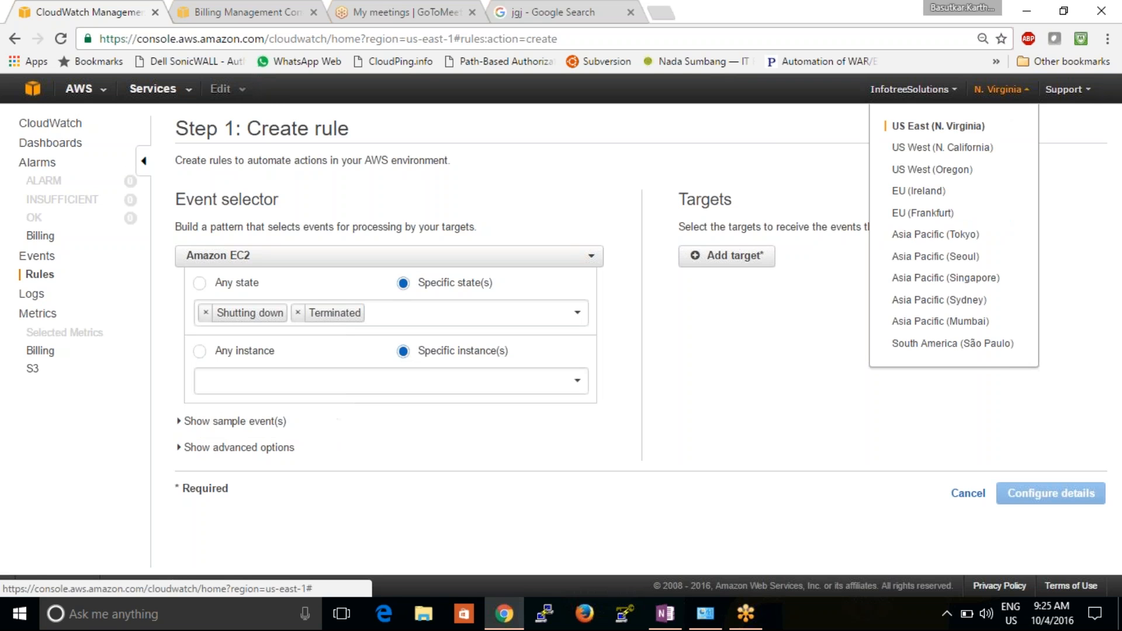
left_click(946, 278)
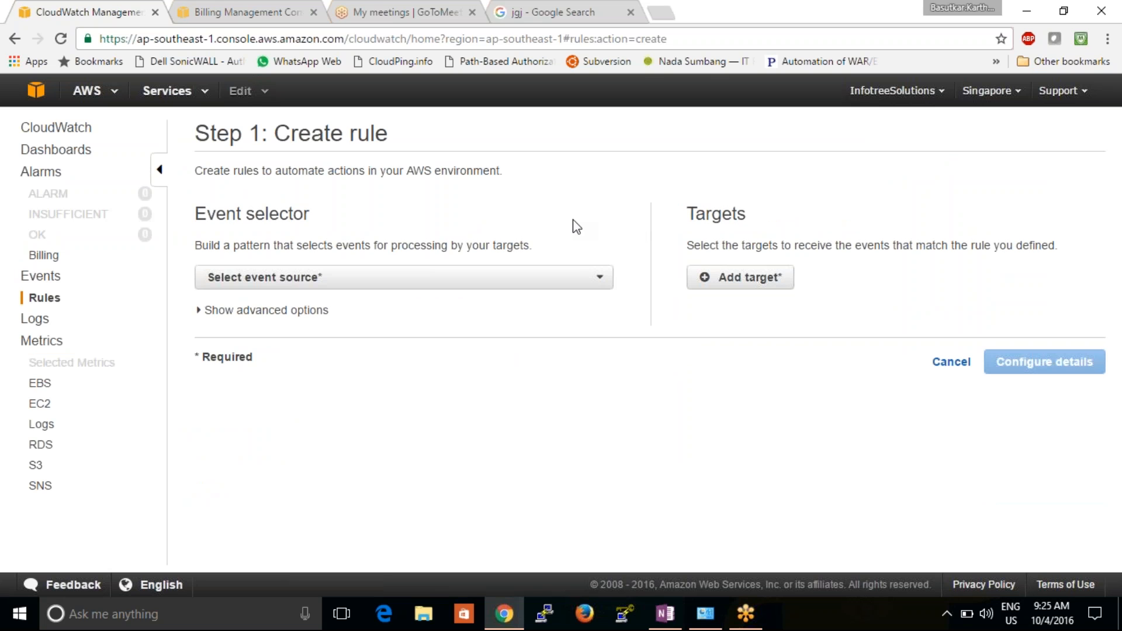
left_click(546, 277)
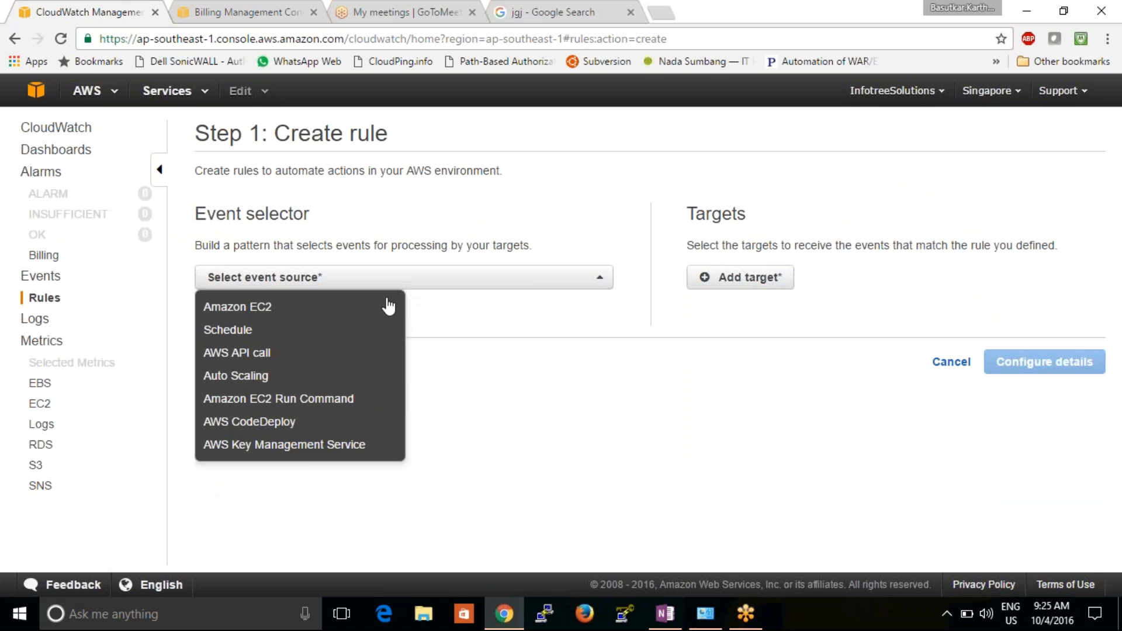
left_click(370, 311)
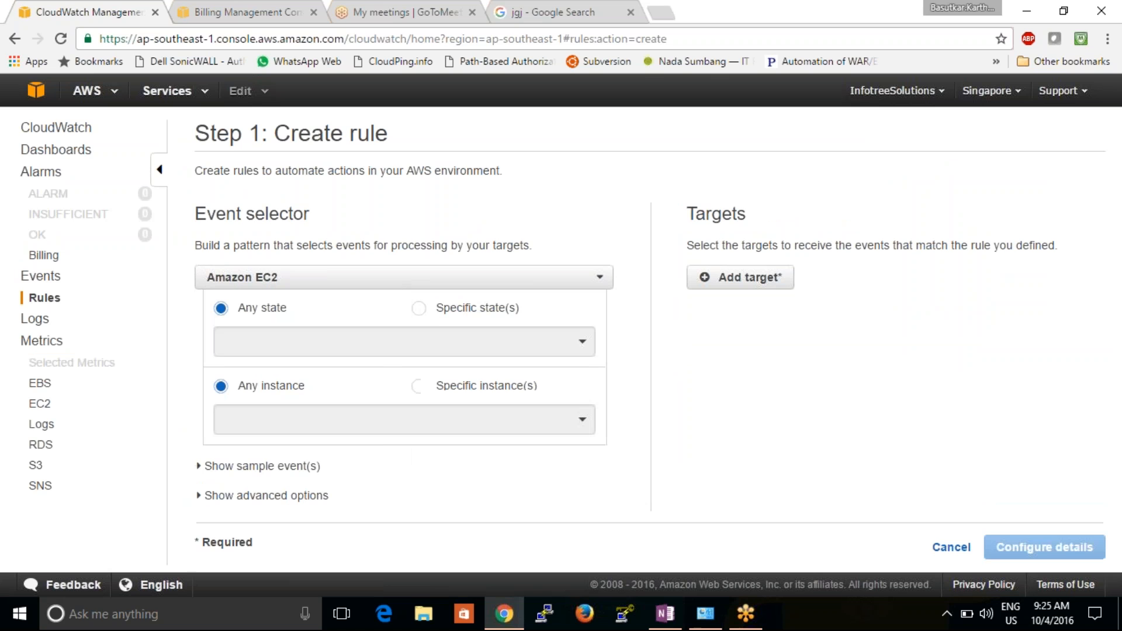
Restrict the rule to the specific state Shutting down
left_click(419, 309)
left_click(424, 349)
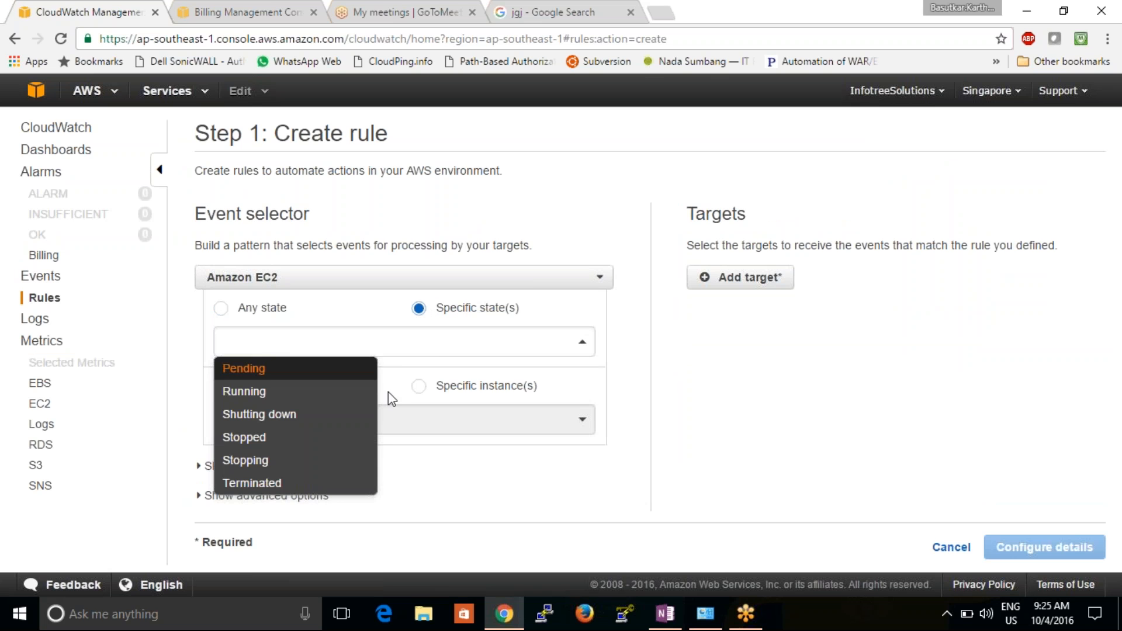
left_click(350, 416)
left_click(608, 386)
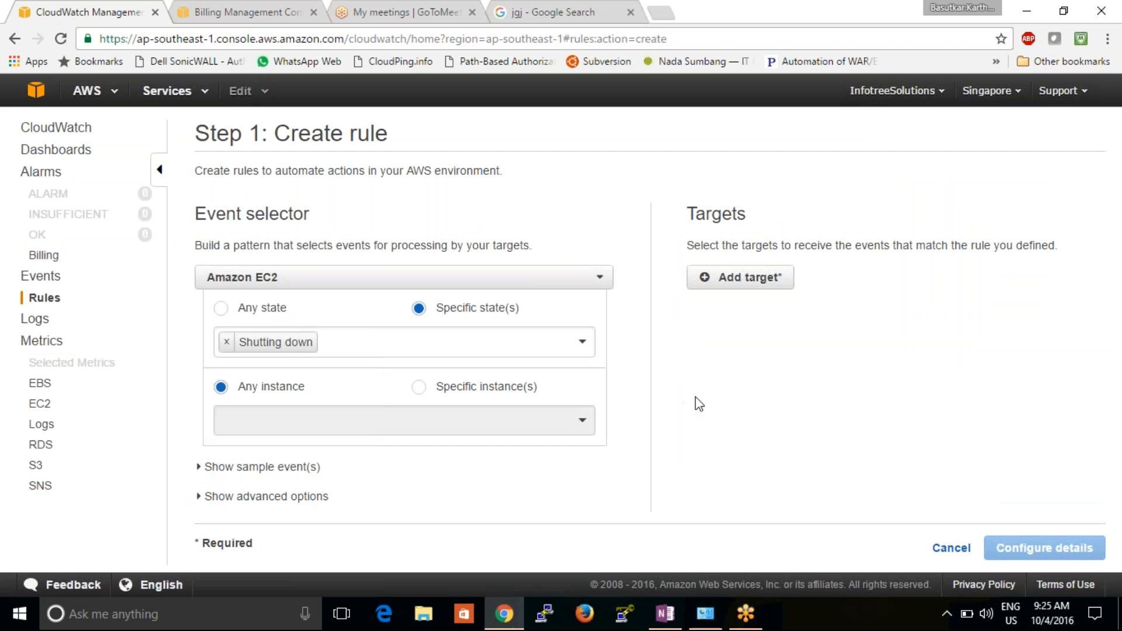
Limit the rule to the specific instance i-470434e3 (webserver)
left_click(418, 387)
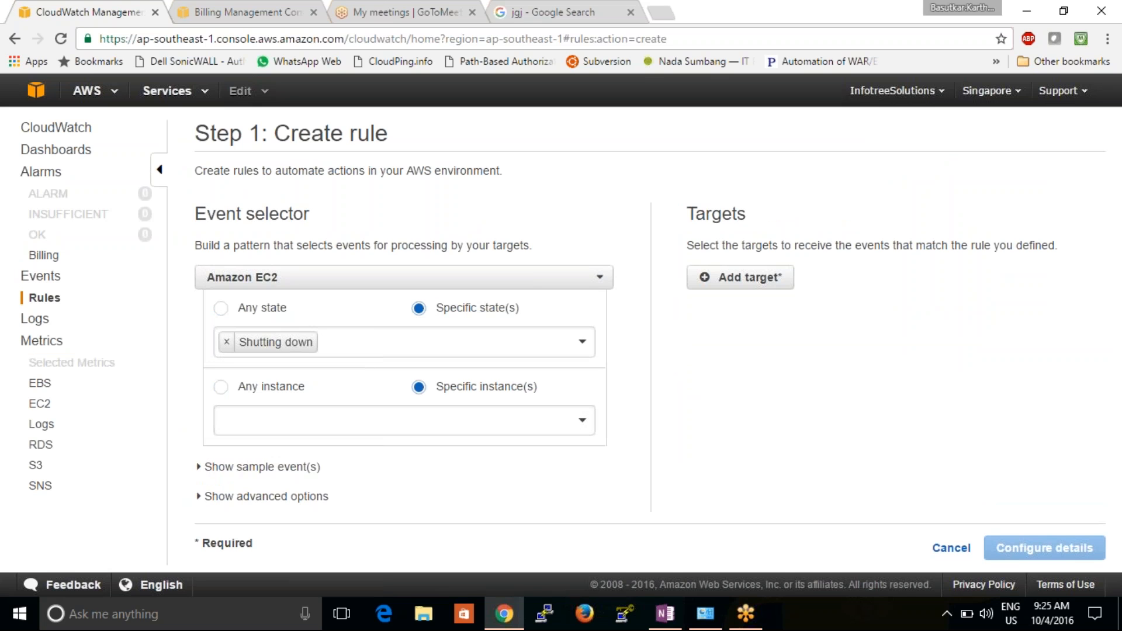
left_click(425, 420)
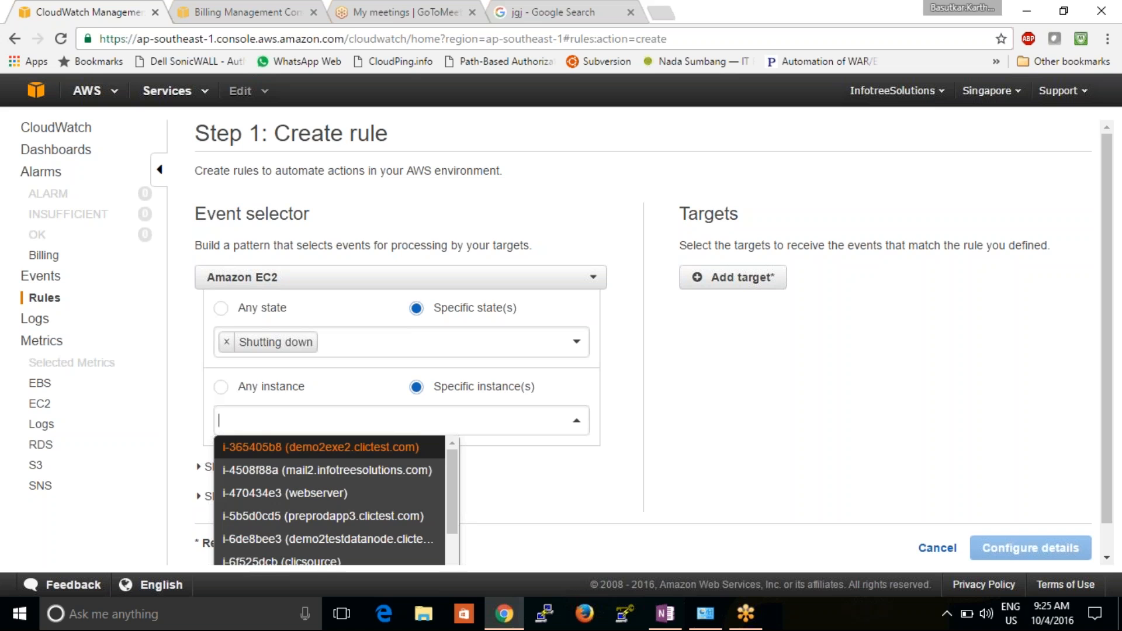
left_click(363, 493)
left_click(785, 447)
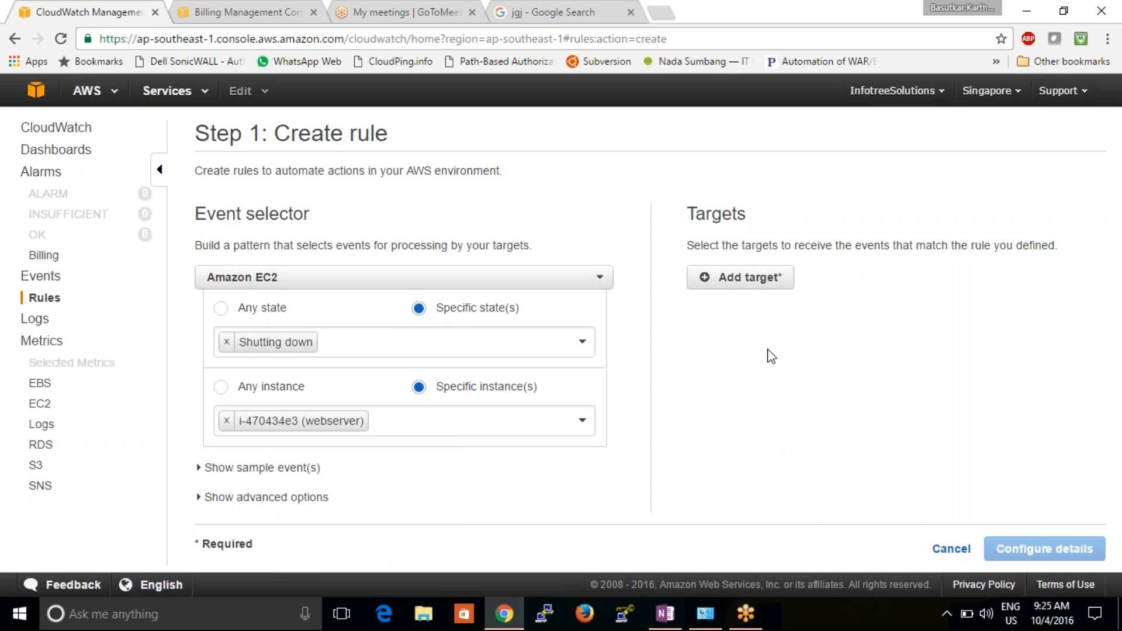
Add a target of type SNS topic to the rule and choose the eenadu topic for it
left_click(745, 285)
left_click(835, 313)
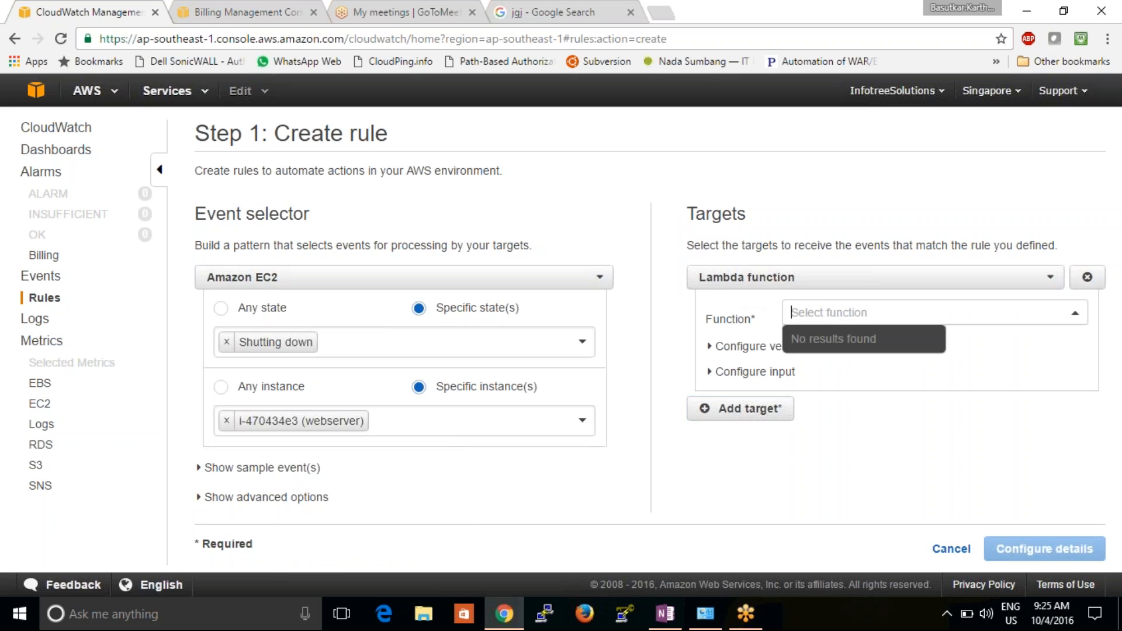
left_click(1051, 285)
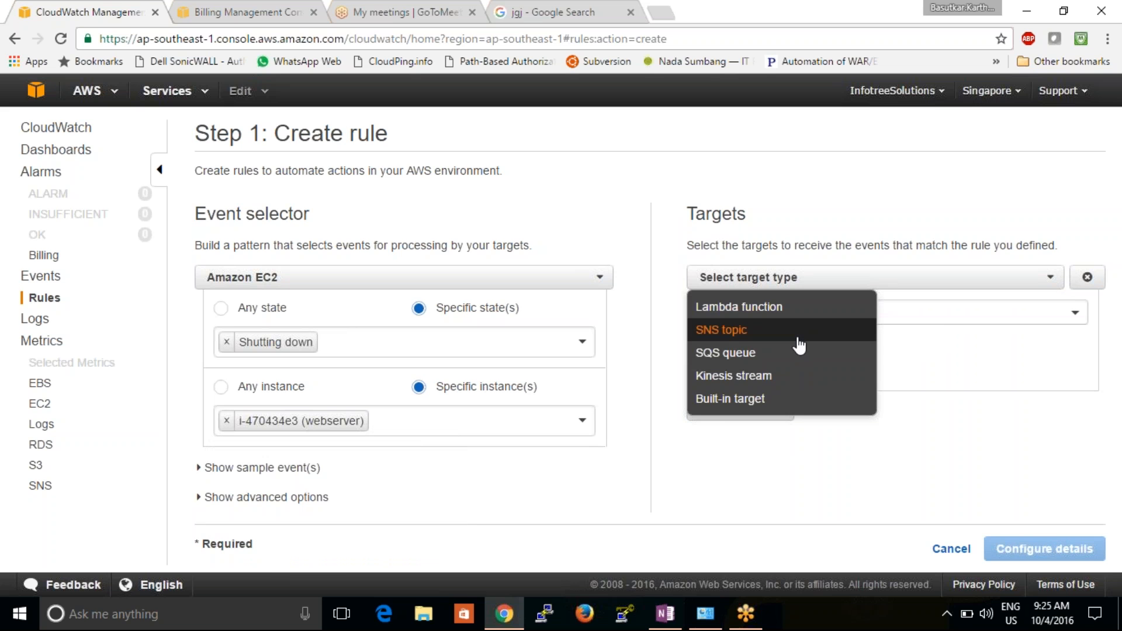
left_click(799, 341)
left_click(873, 313)
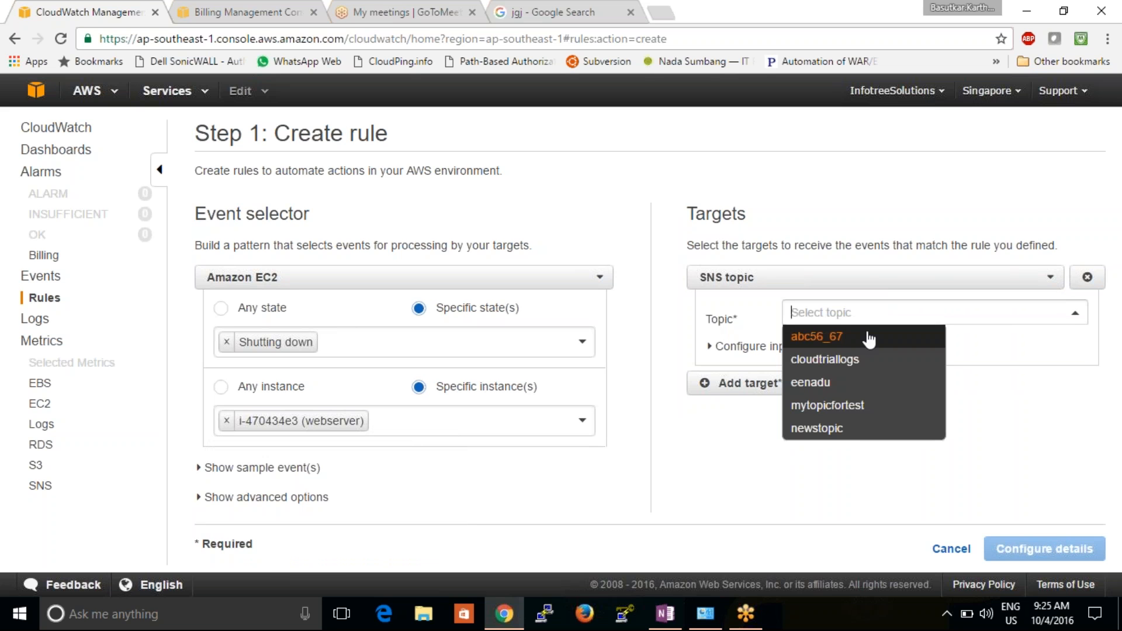
left_click(848, 389)
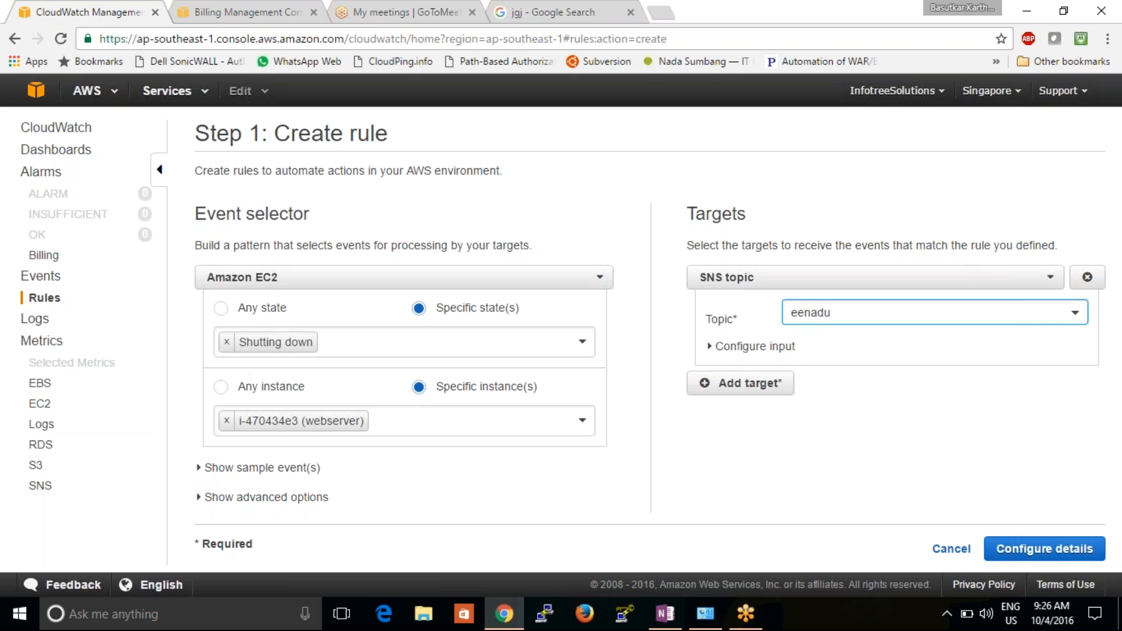
left_click(877, 316)
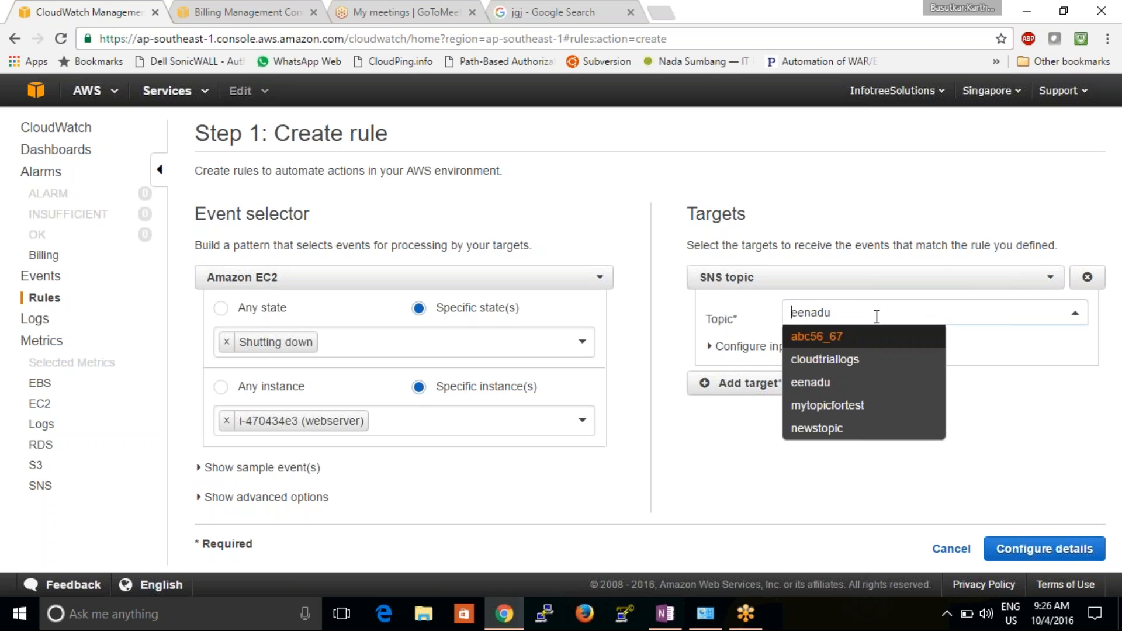
left_click(1001, 357)
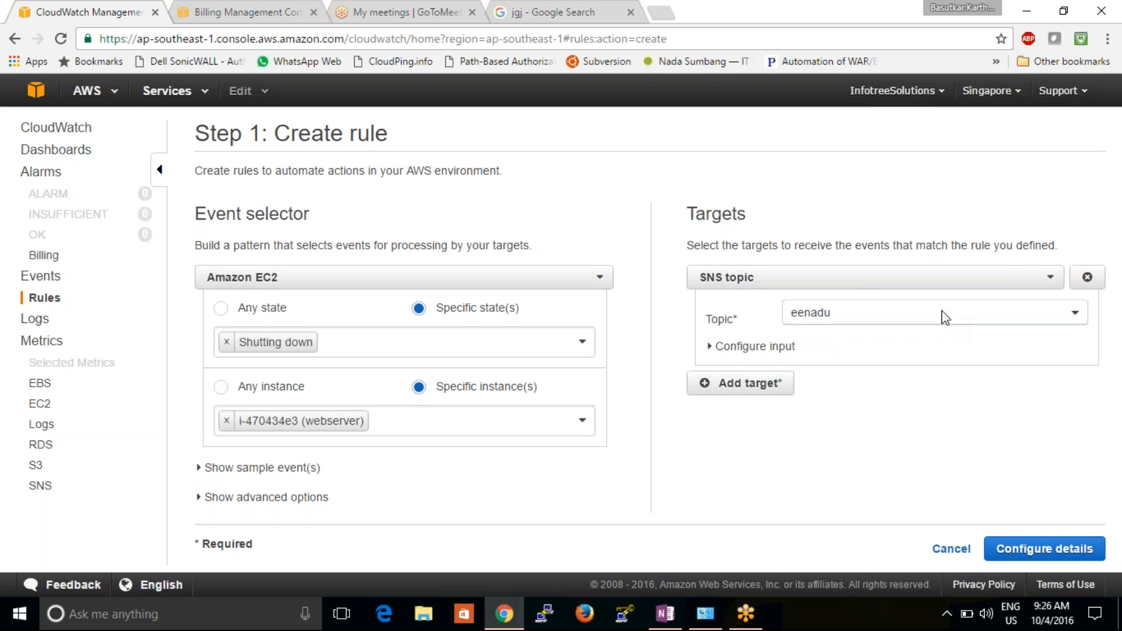
left_click(791, 312)
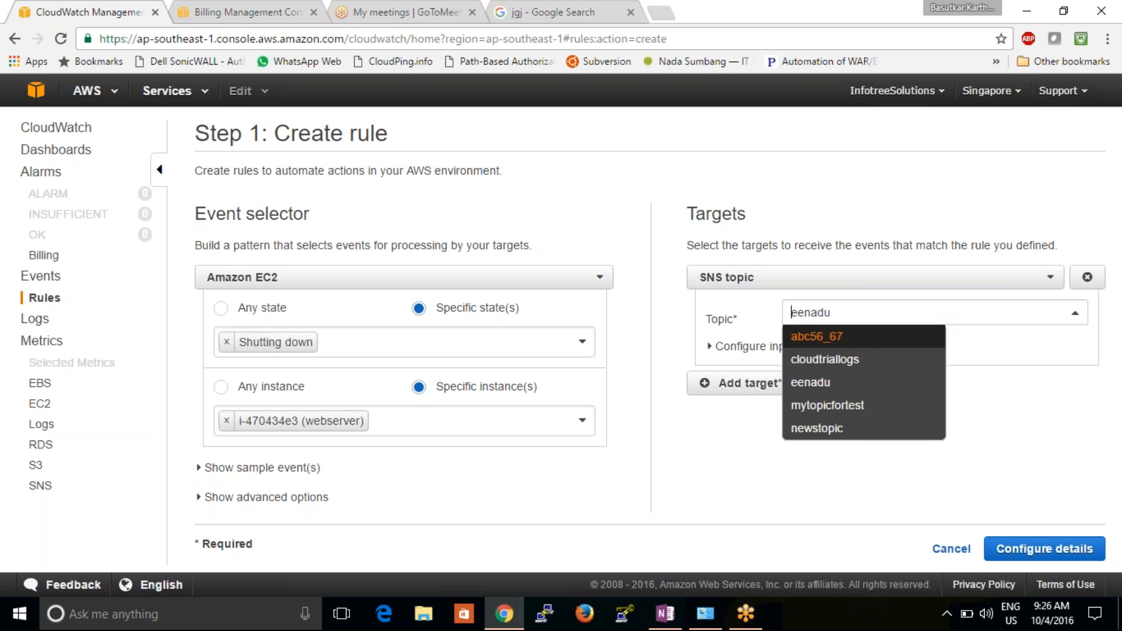
left_click(1026, 341)
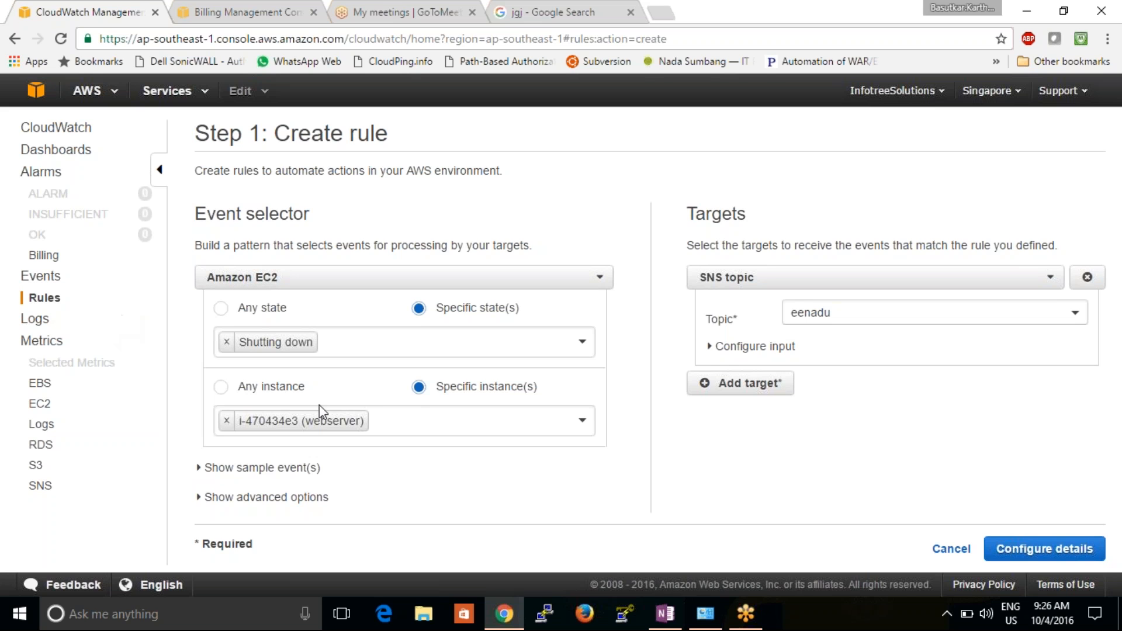
View the CloudWatch log groups, check the retention setting of flowlogvpc1 without changing it, and list its log streams
left_click(48, 325)
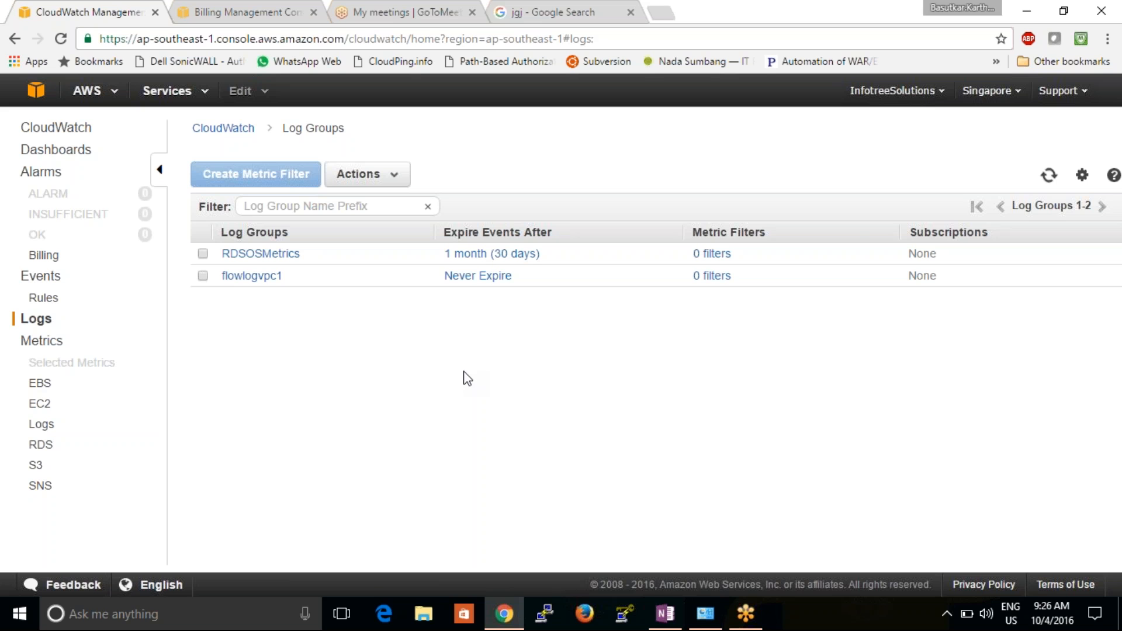
left_click(454, 280)
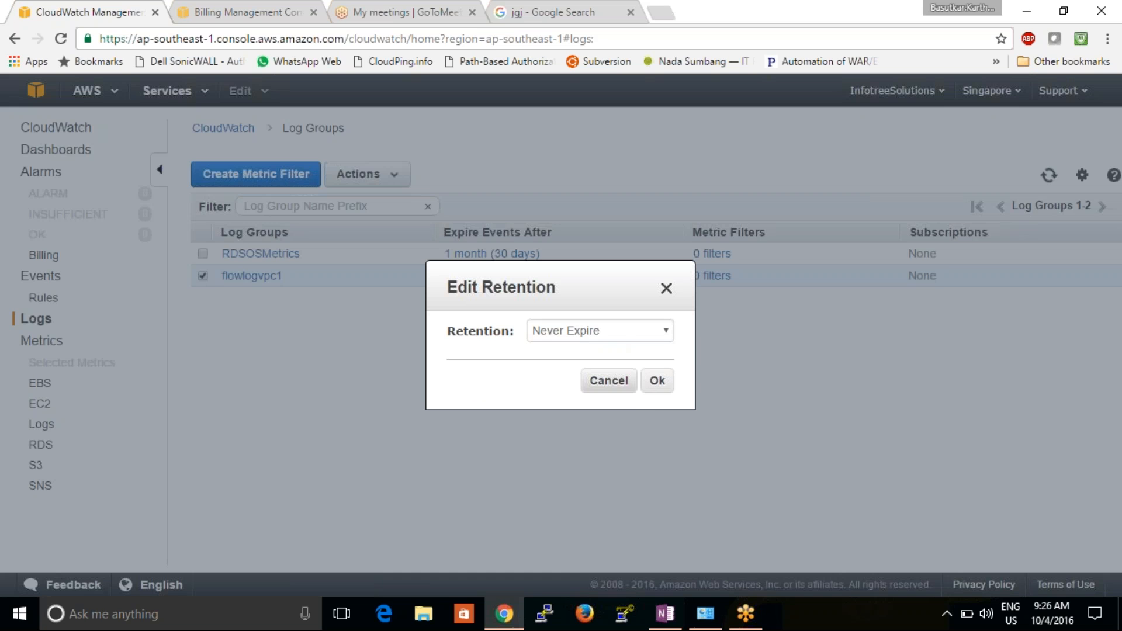
left_click(626, 387)
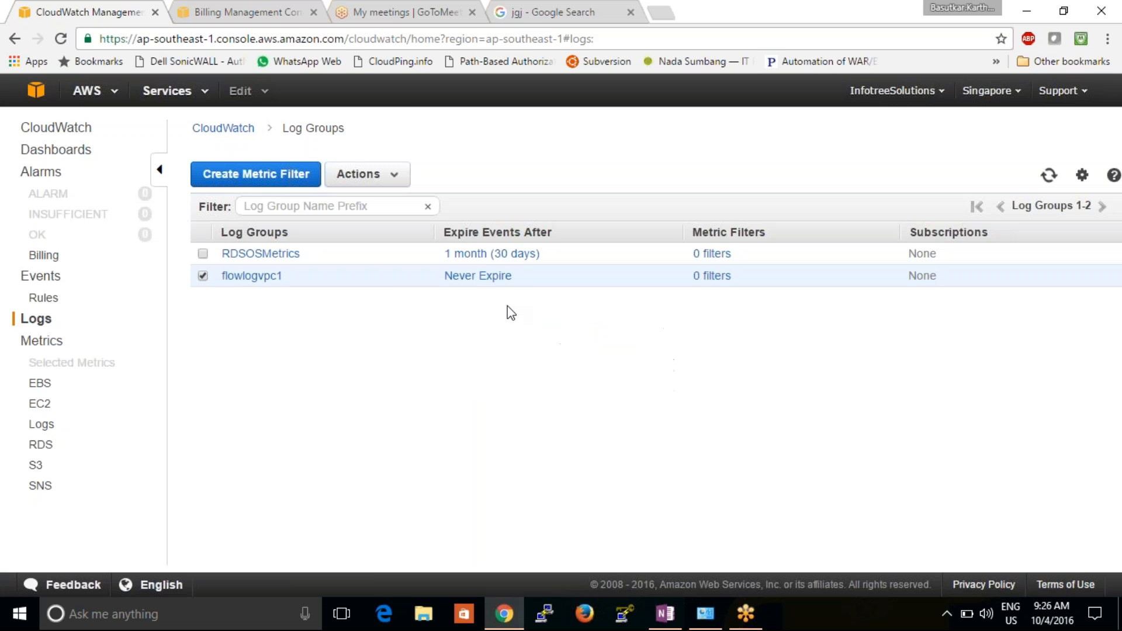
left_click(264, 278)
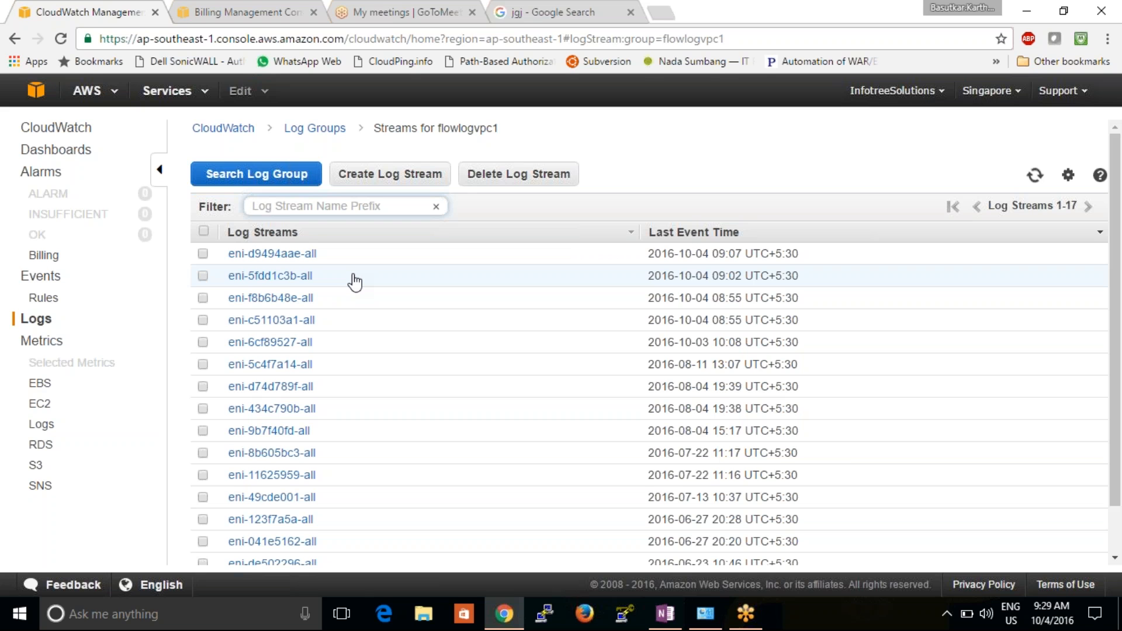
Open the AWS console home in a new browser tab and bring up the running EC2 instances
left_click(233, 7)
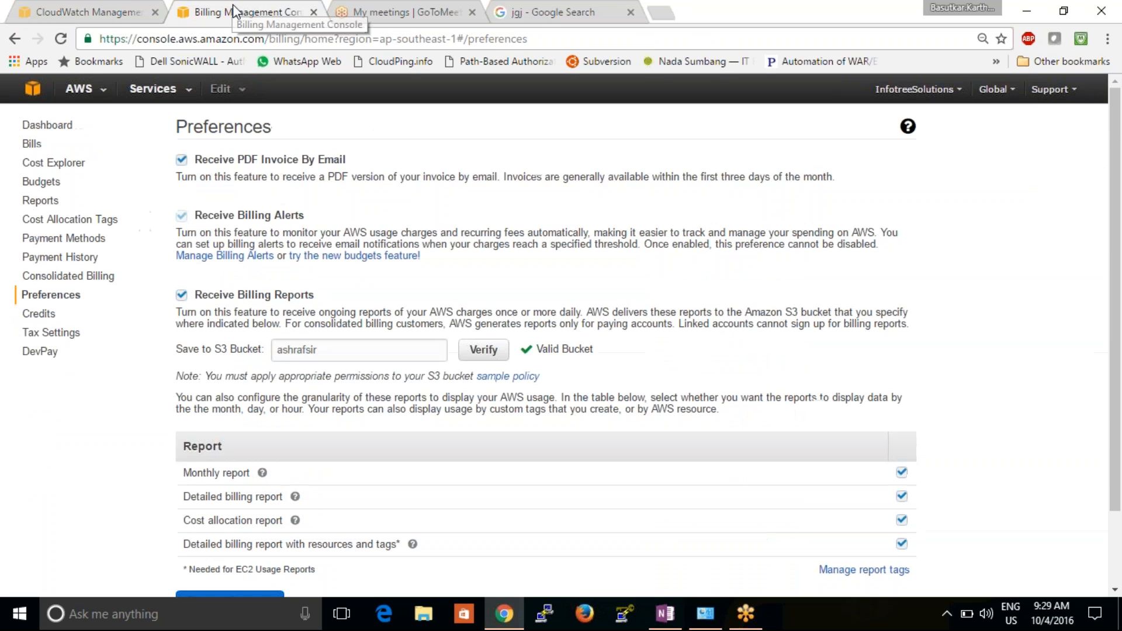
left_click(125, 8)
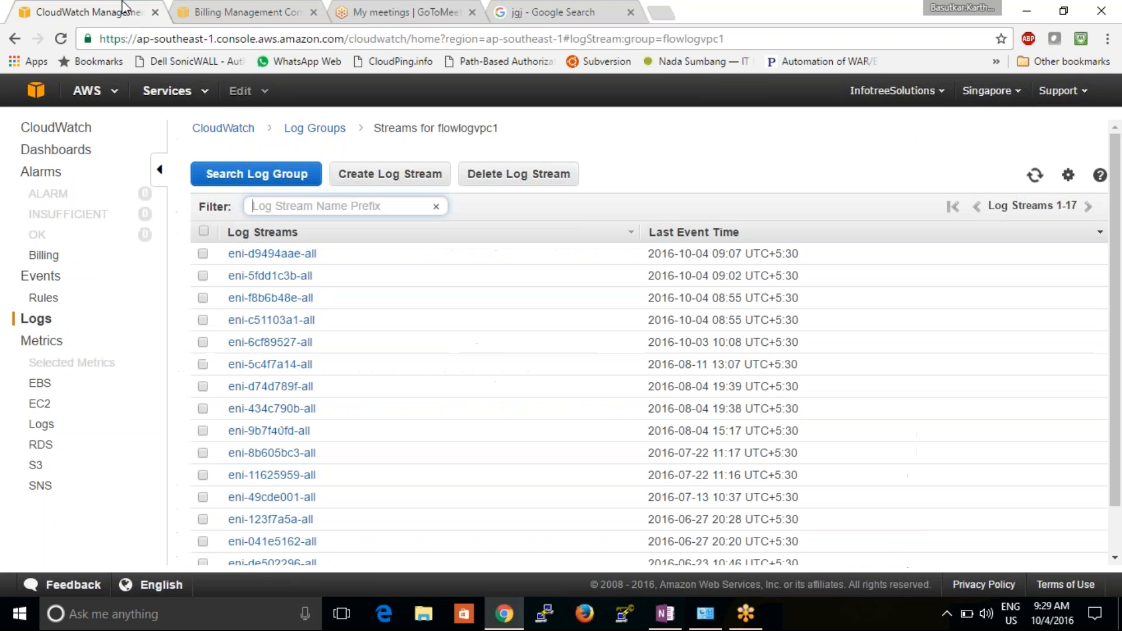
right_click(35, 89)
left_click(60, 102)
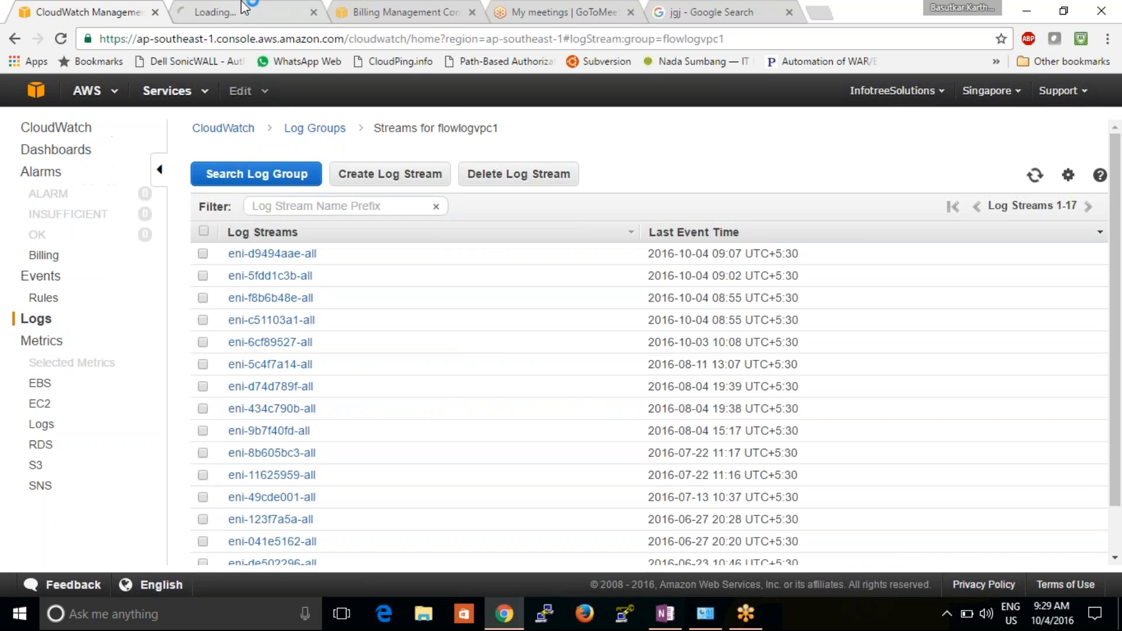
left_click(245, 12)
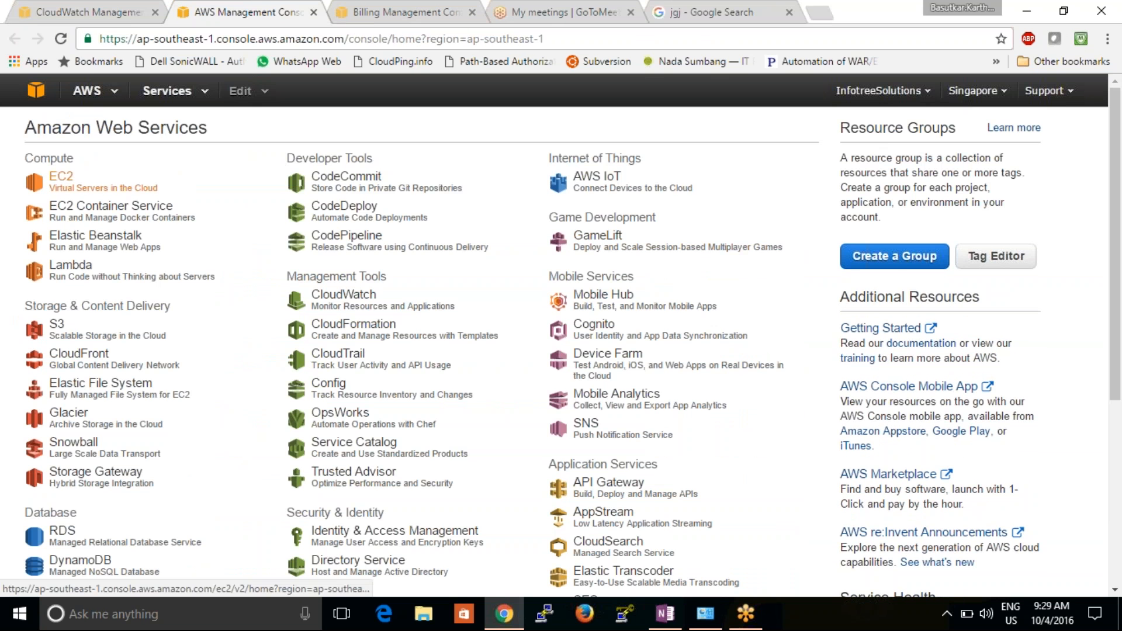
left_click(61, 176)
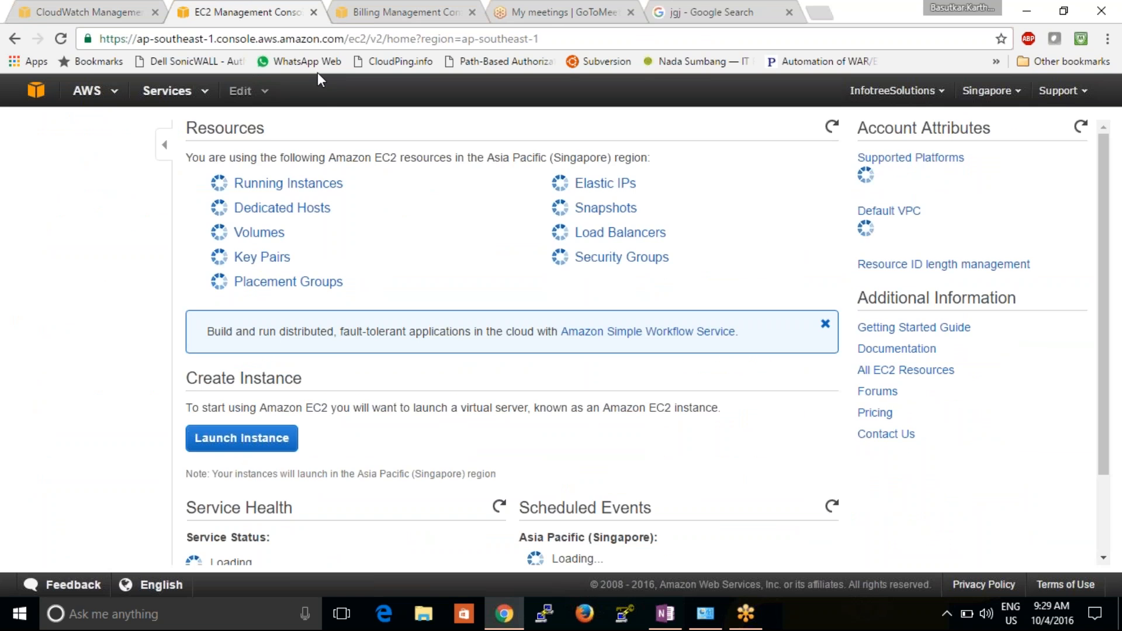
left_click(292, 184)
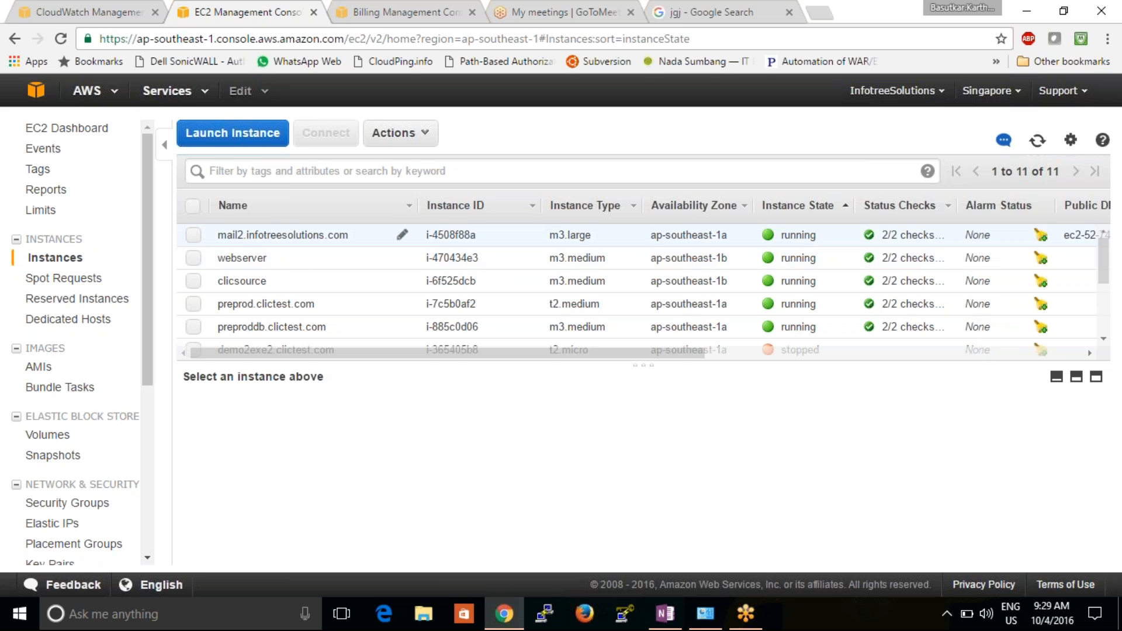
Select the mail2.infotreesolutions.com instance and examine its description details, including the instance ID
left_click(374, 235)
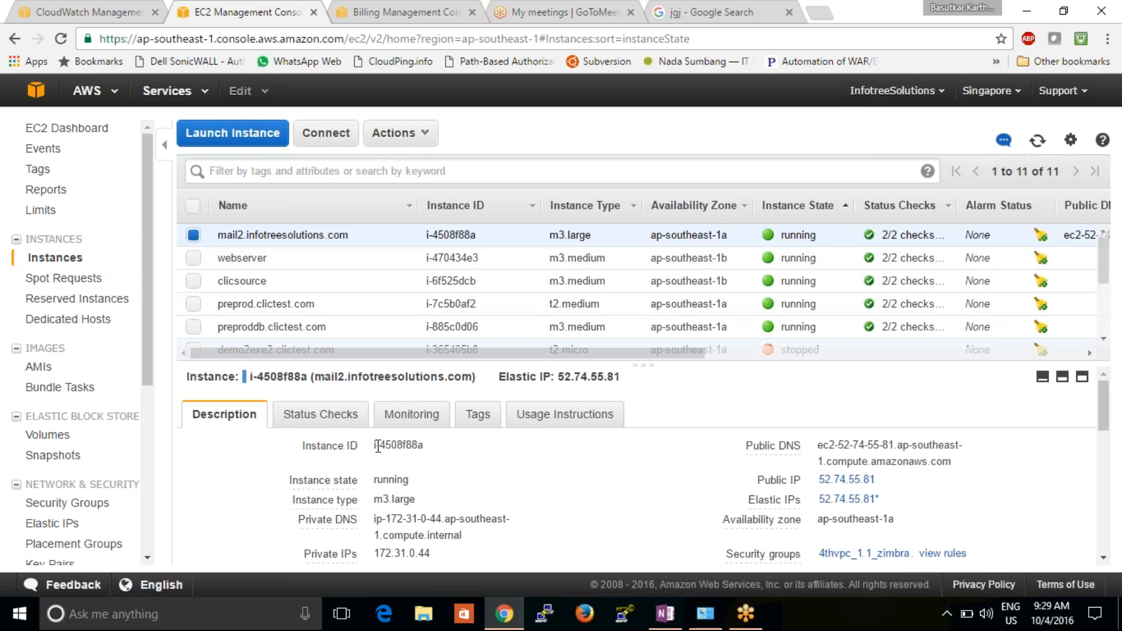
left_click_drag(374, 446, 429, 444)
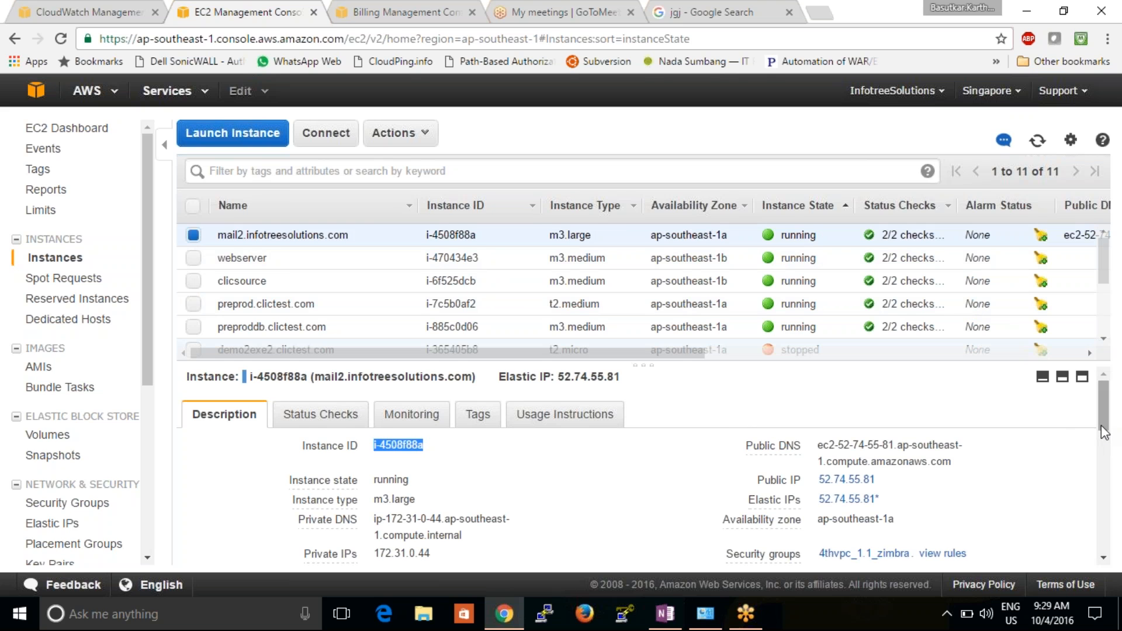
left_click_drag(1103, 433, 1087, 529)
scroll(1087, 529, "down", 2)
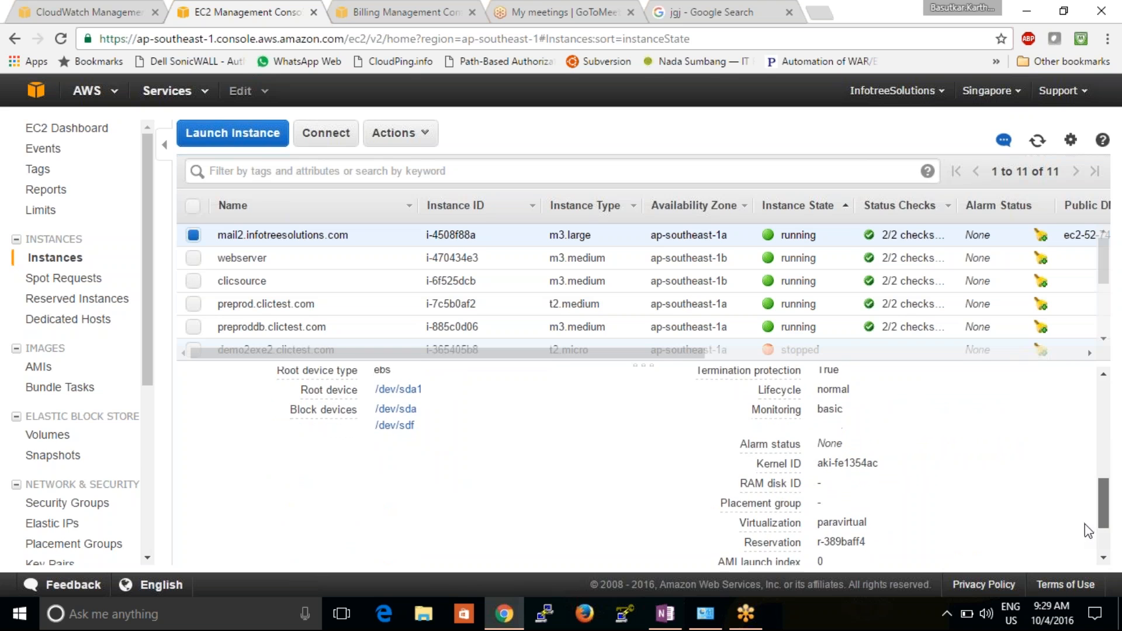
scroll(1079, 532, "up", 6)
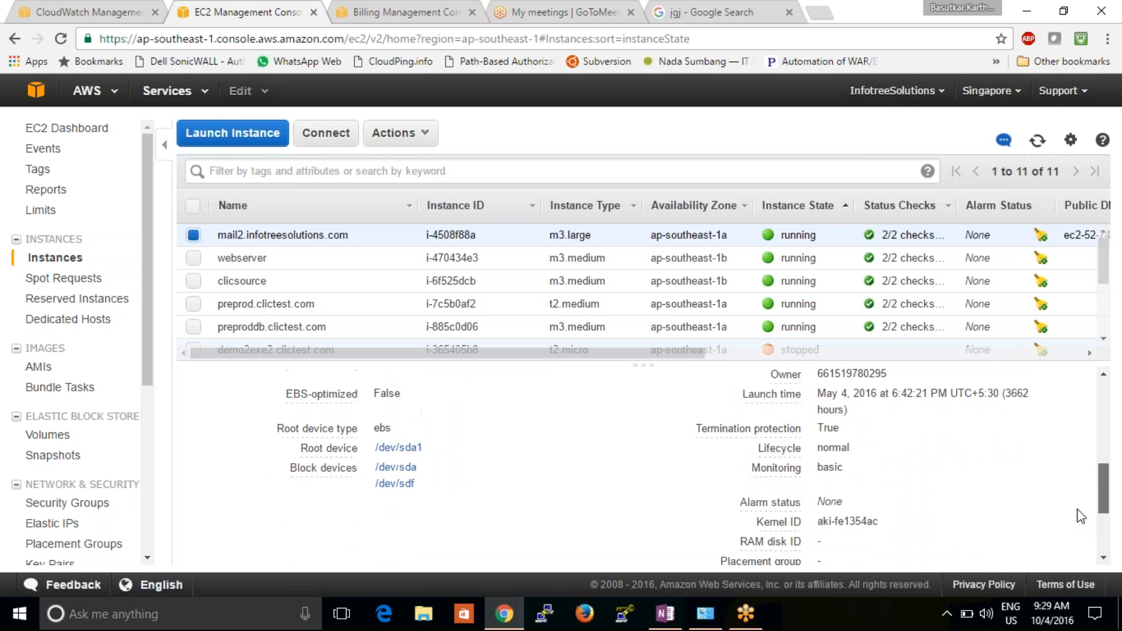
scroll(1078, 469, "up", 3)
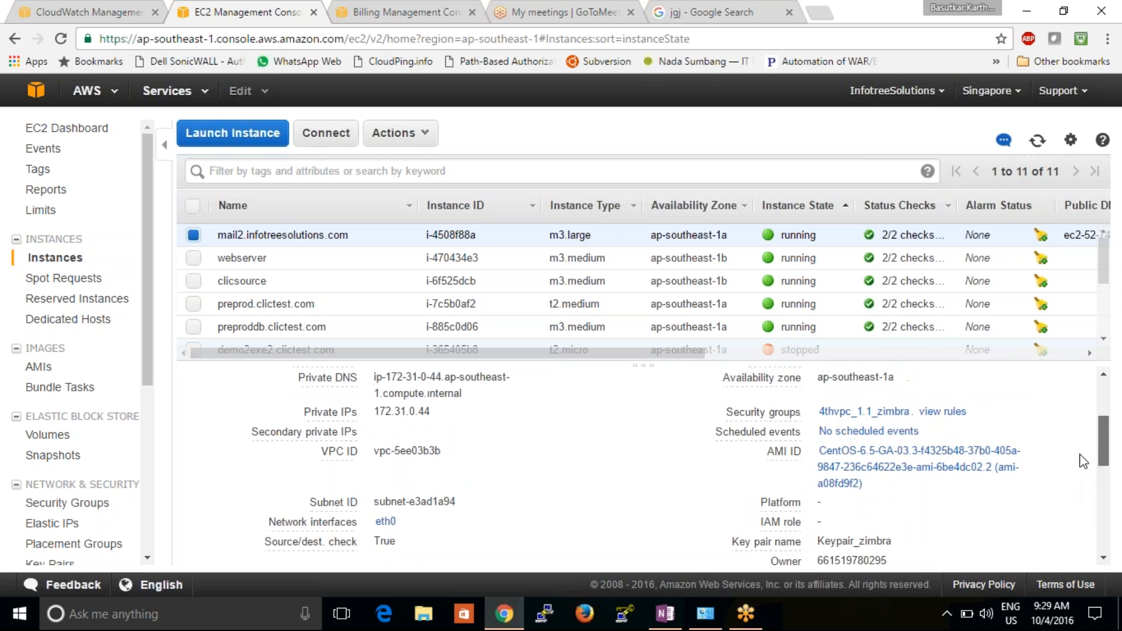
scroll(1083, 429, "up", 1)
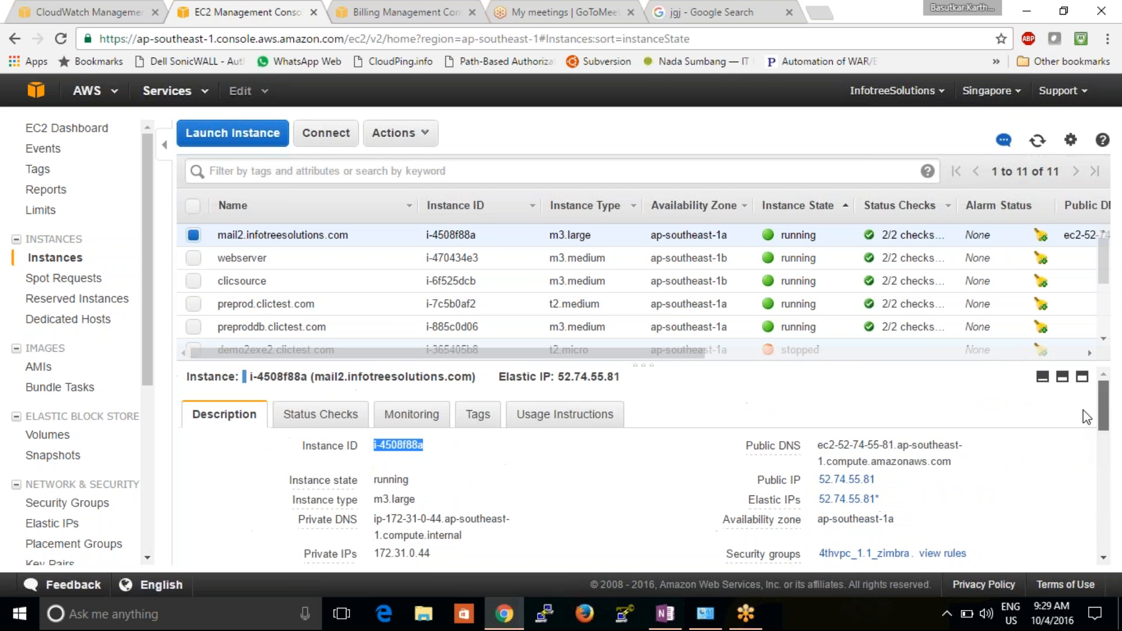
Check the status checks of the mail2.infotreesolutions.com instance and view its CloudWatch monitoring section
left_click(336, 412)
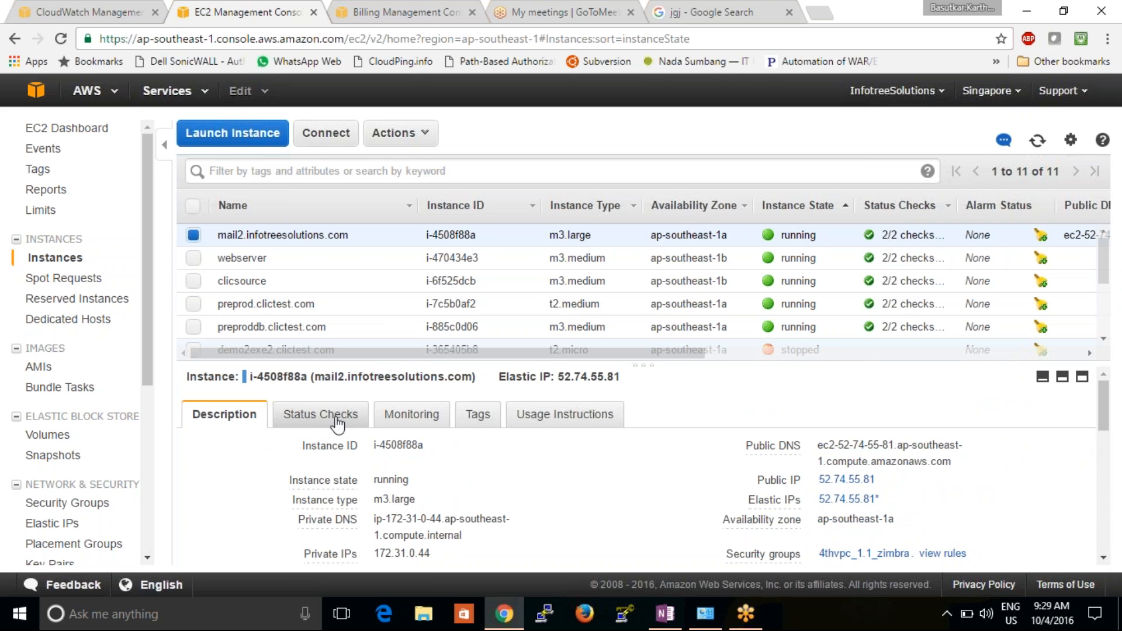
left_click_drag(1099, 422, 1071, 332)
left_click(427, 430)
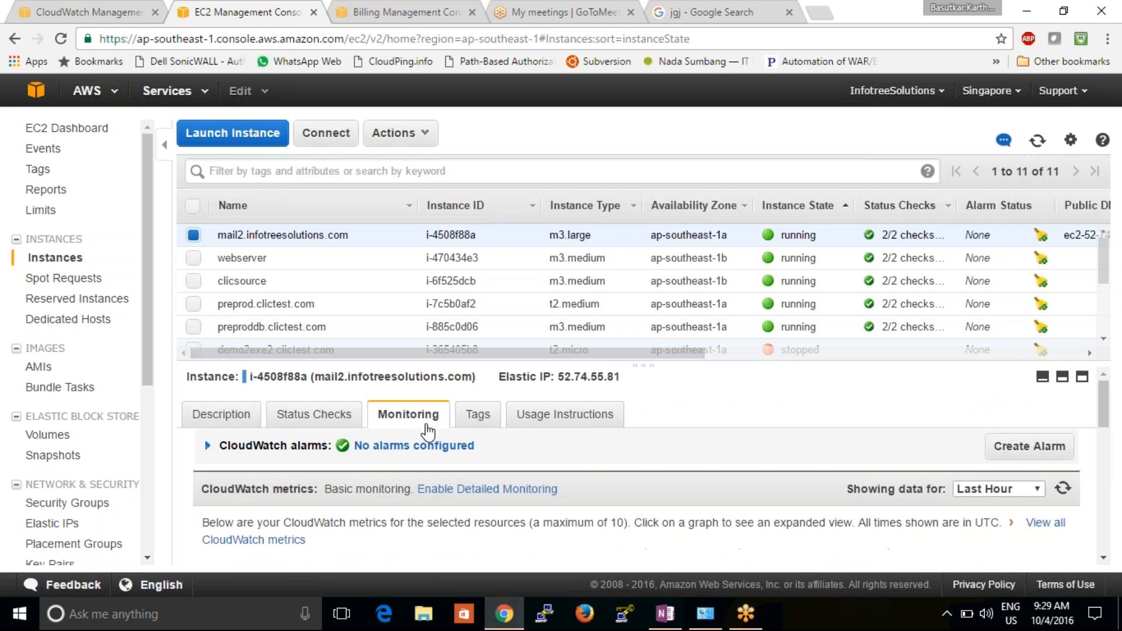
View the tags and the AWS Marketplace usage instructions of the mail2.infotreesolutions.com instance, and look through the rest of the instance list
left_click(476, 414)
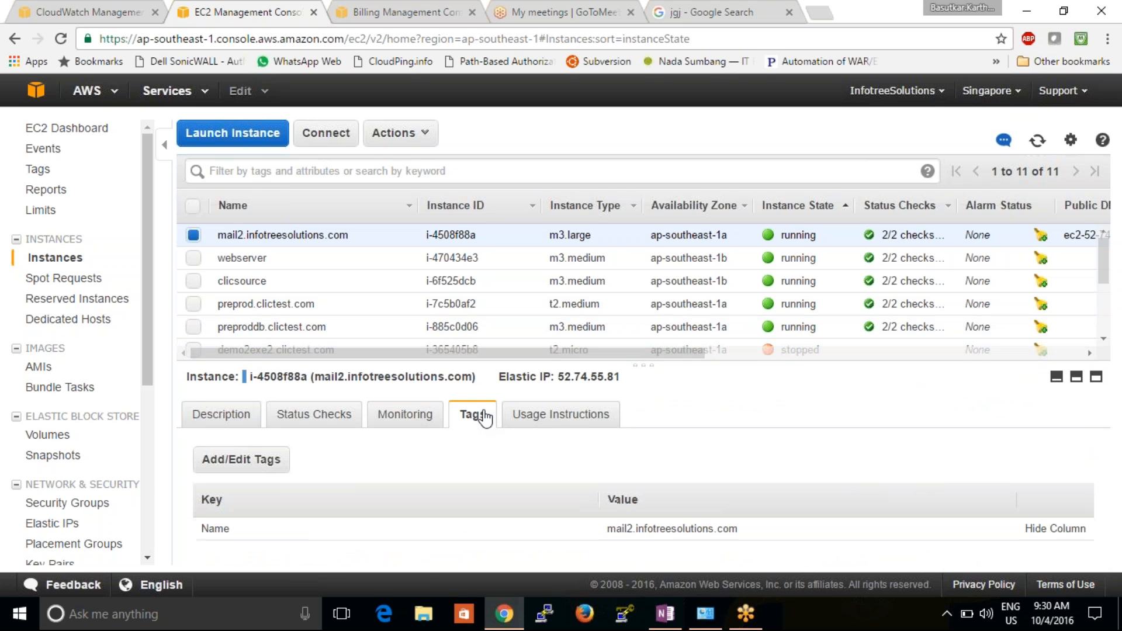
left_click(559, 418)
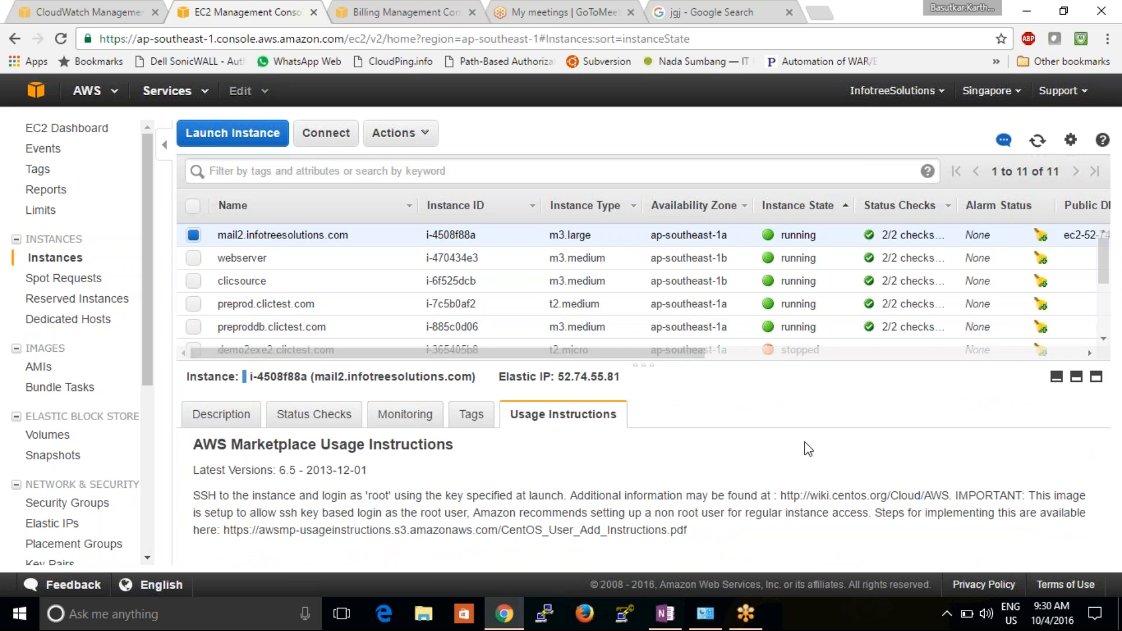
scroll(1107, 318, "down", 3)
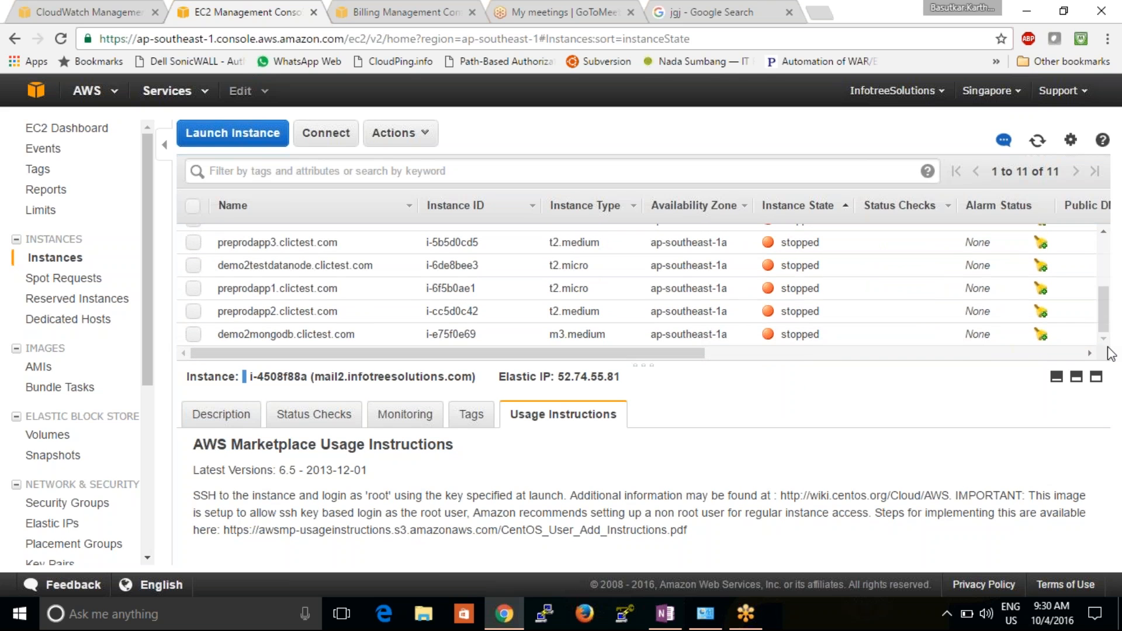
left_click_drag(539, 353, 829, 354)
left_click_drag(841, 394, 248, 466)
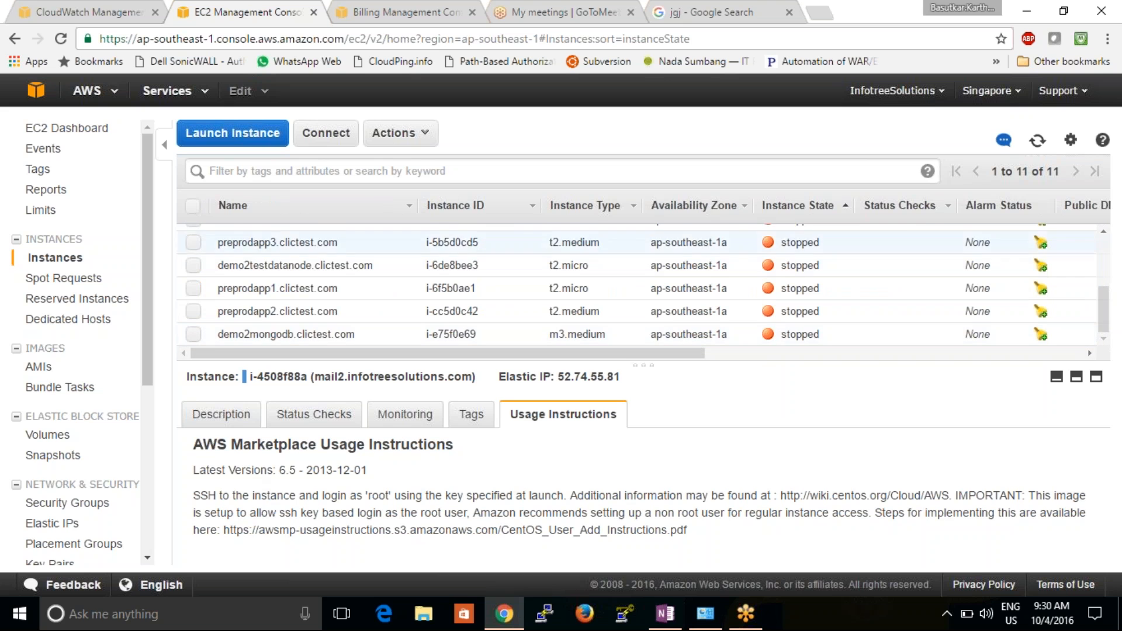
left_click(1103, 231)
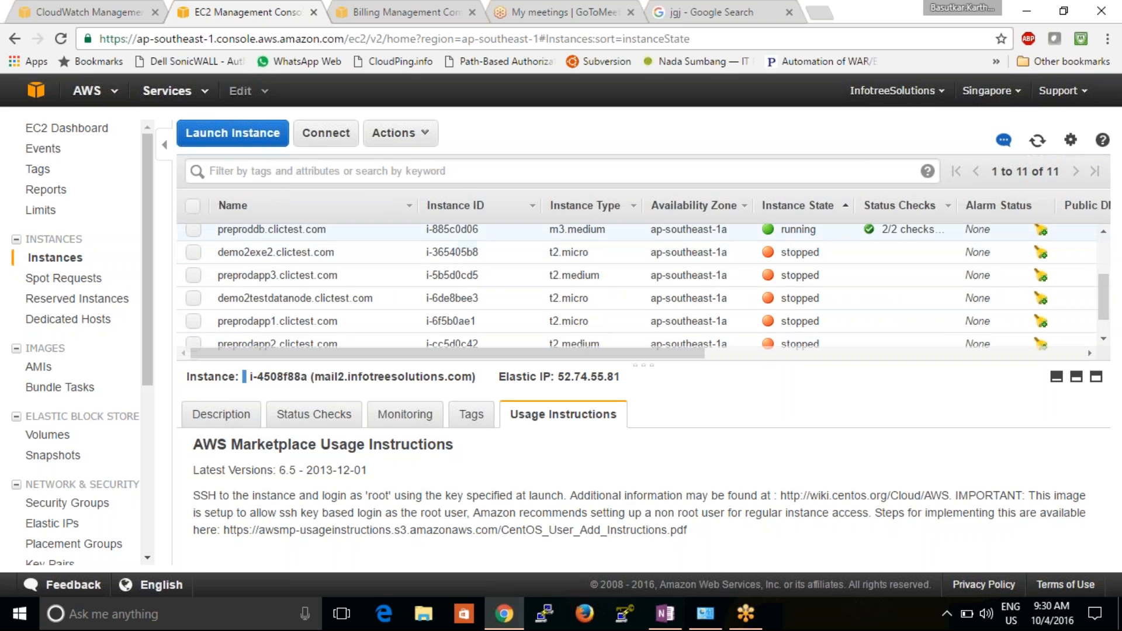
left_click(464, 231)
left_click(1103, 231)
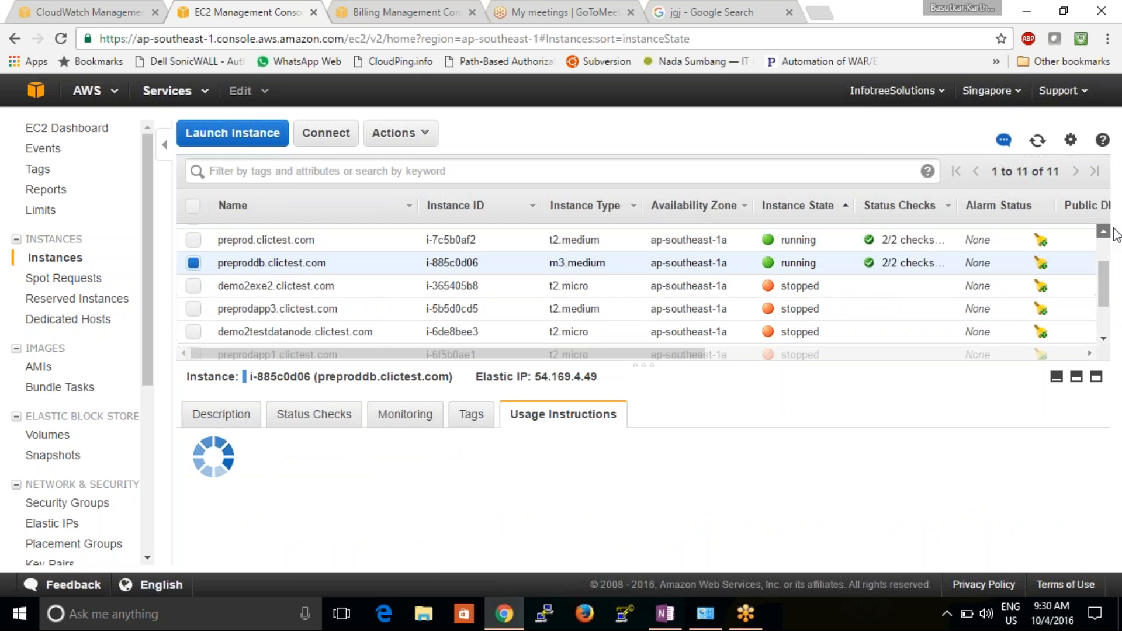
left_click(1101, 233)
left_click(1101, 233)
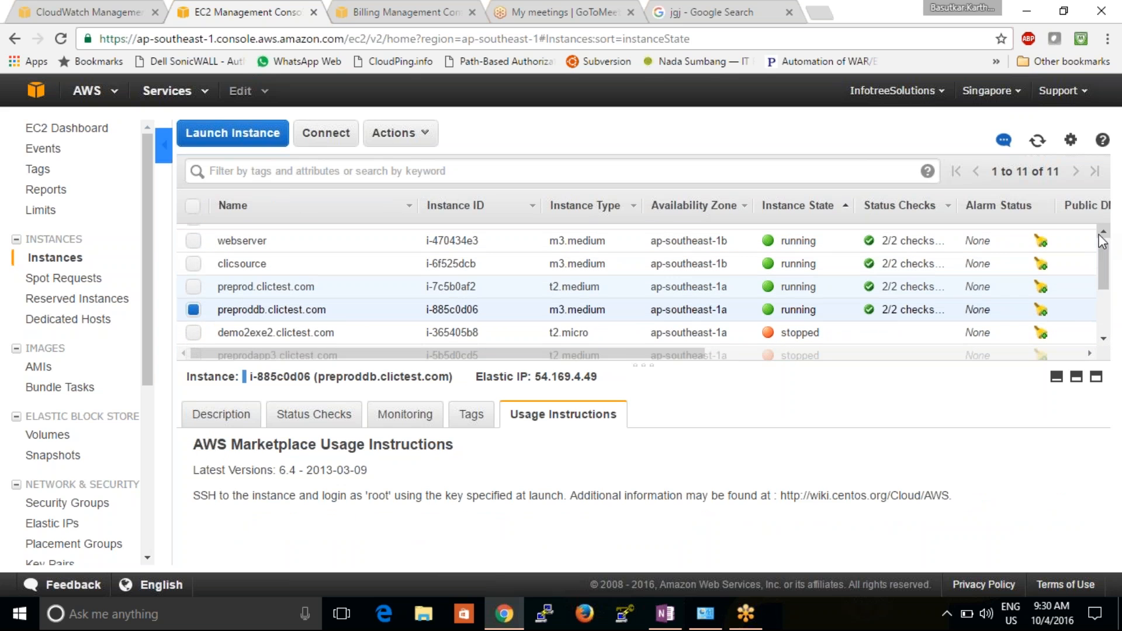
left_click(193, 310)
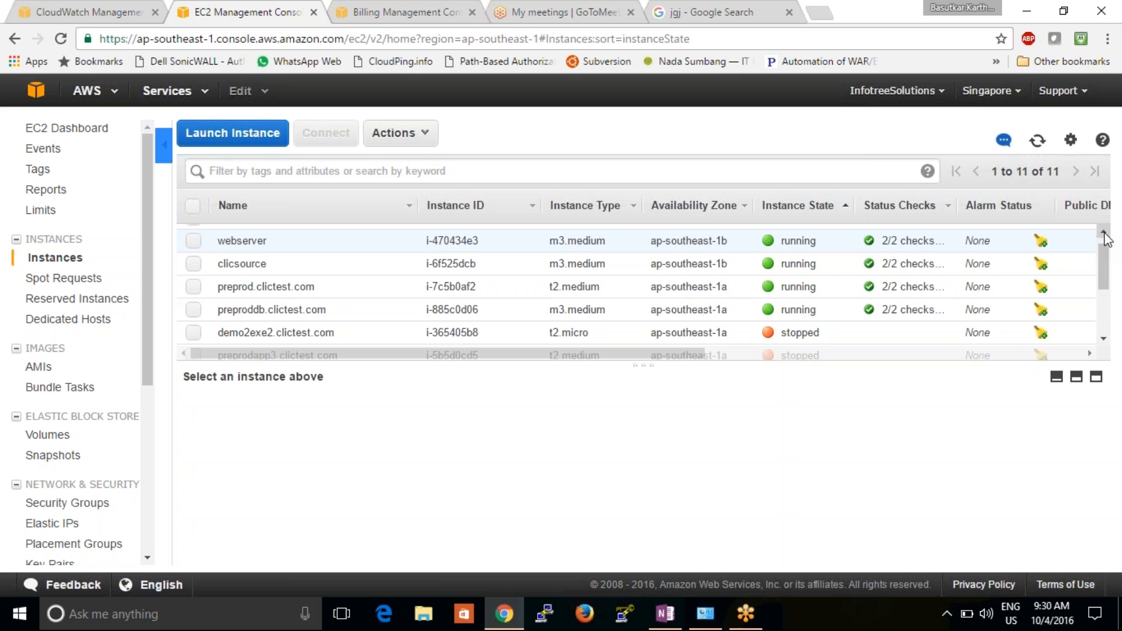
left_click(796, 220)
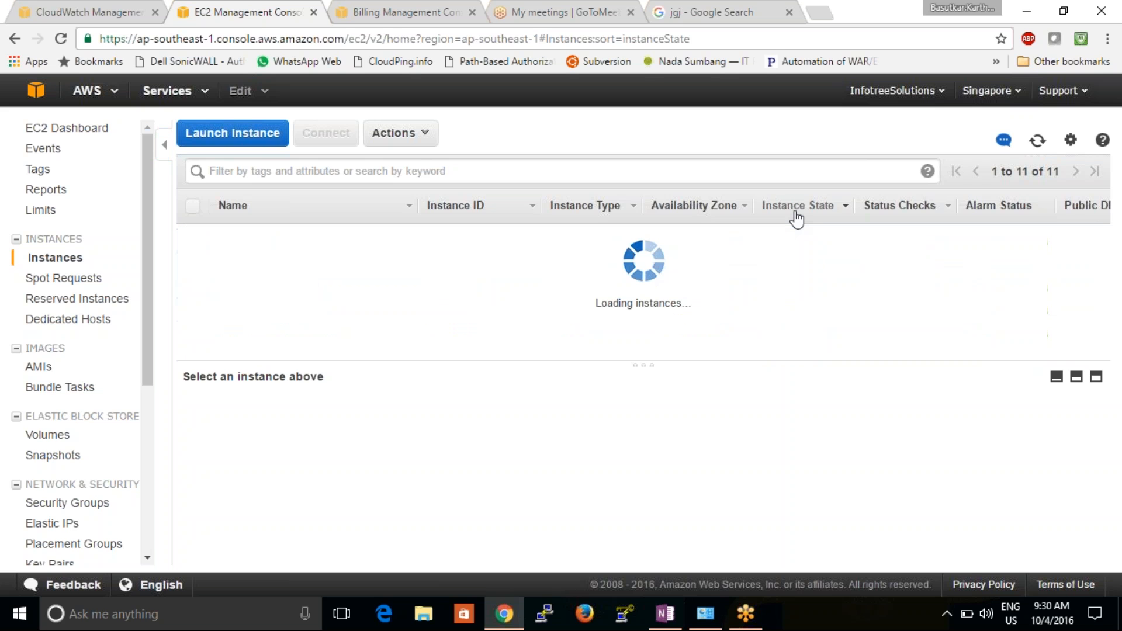
left_click(795, 218)
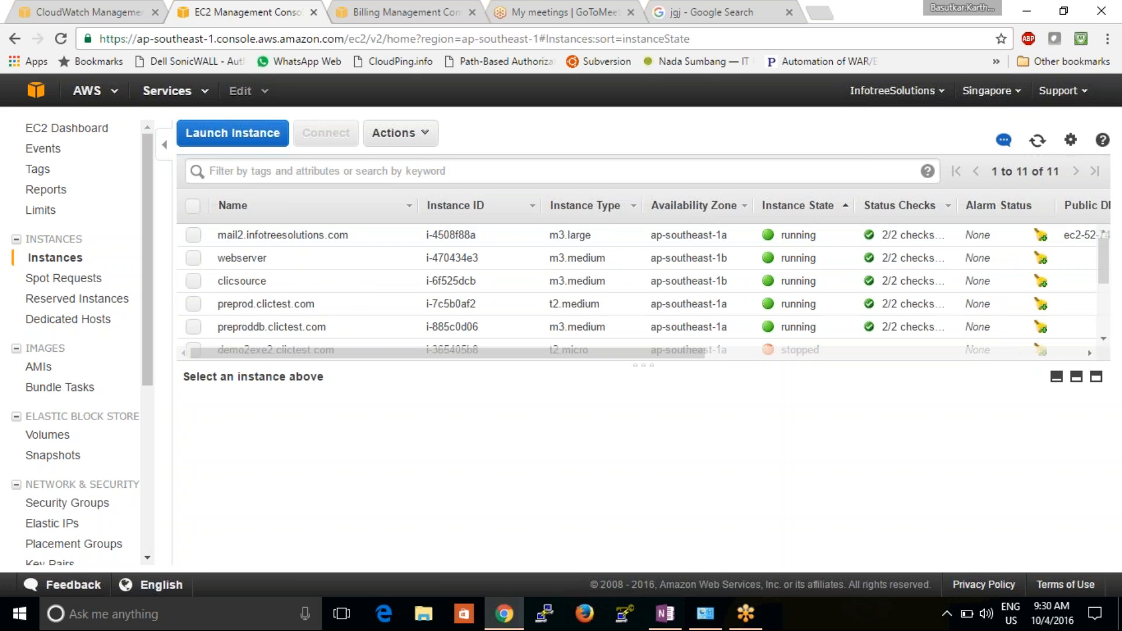
Copy the instance ID of mail2.infotreesolutions.com and filter the EC2 network interfaces by i-4508f88a
left_click_drag(481, 244, 422, 233)
key("ctrl+c")
left_click(465, 235)
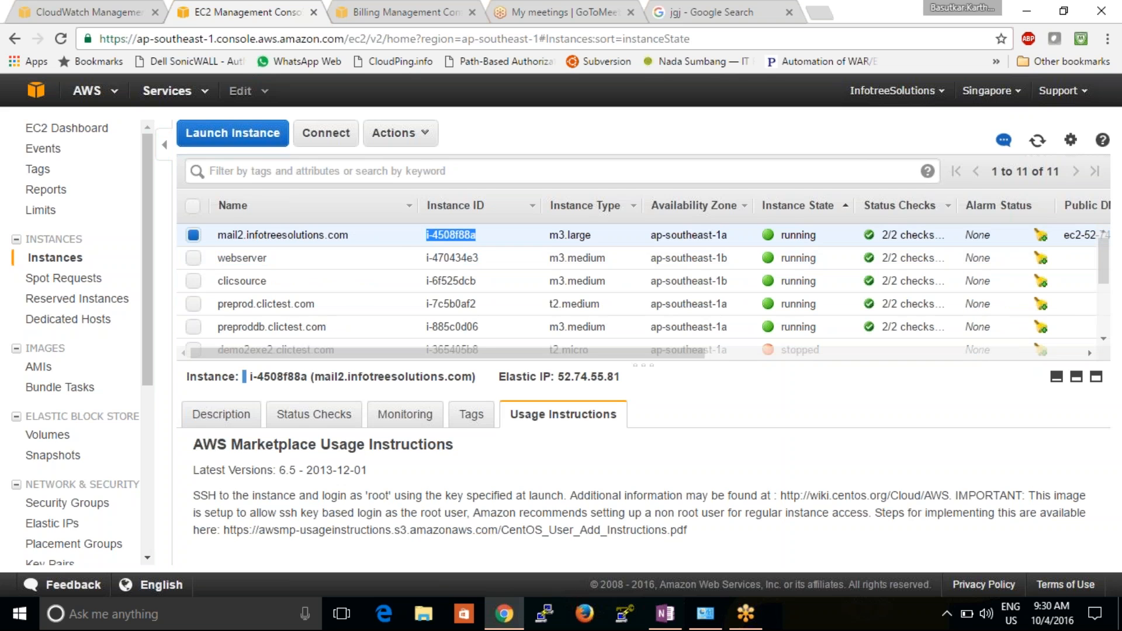
scroll(145, 562, "down", 5)
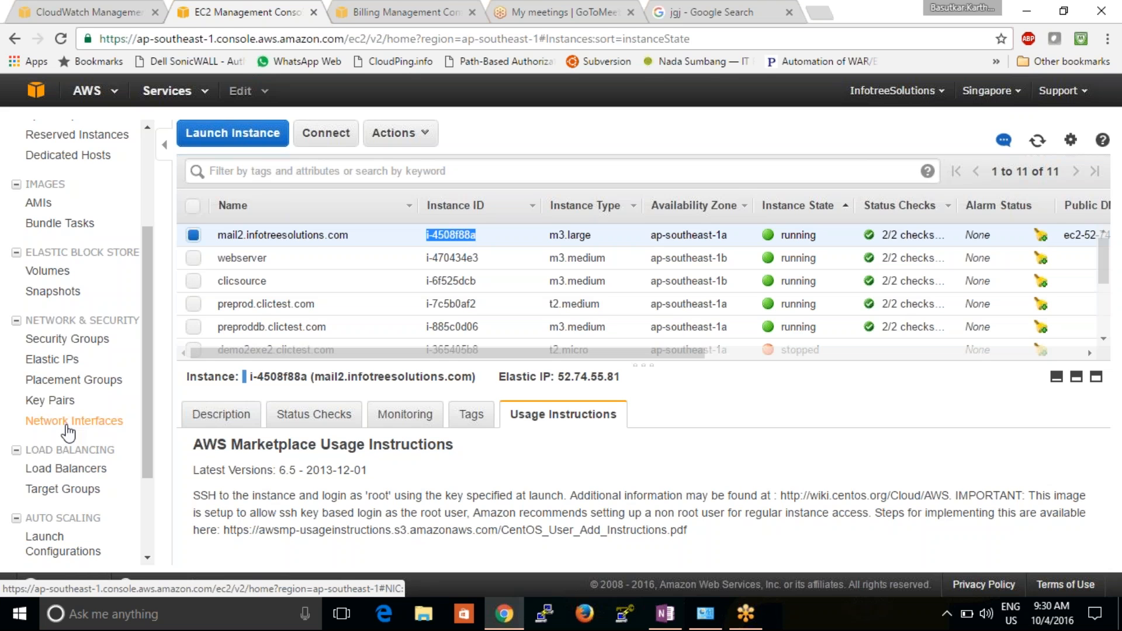
left_click(83, 423)
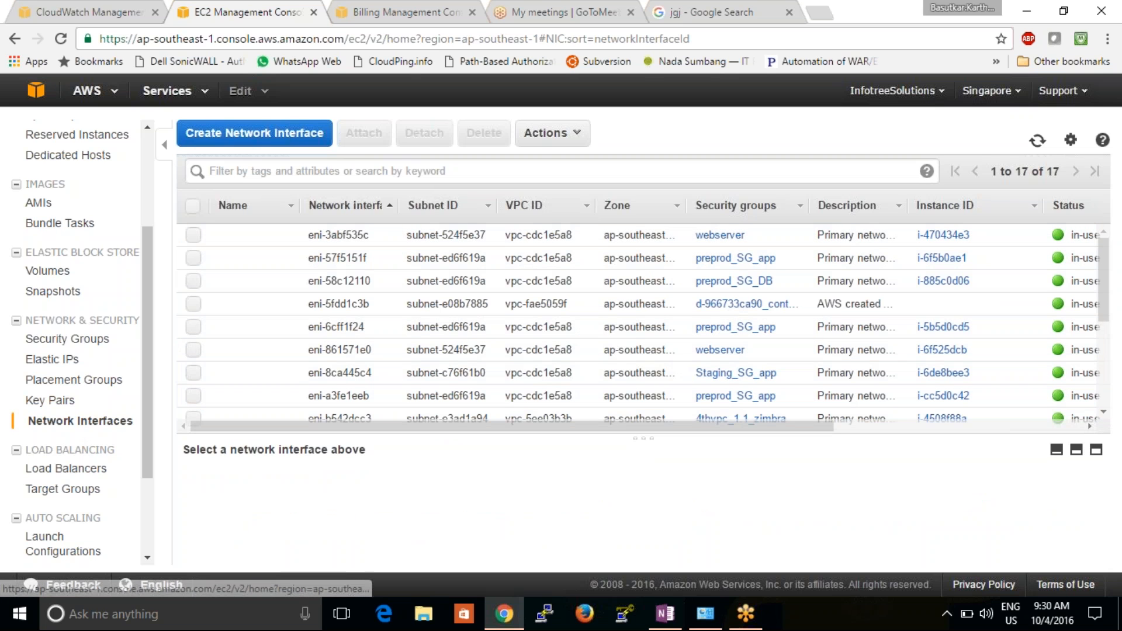
left_click(353, 170)
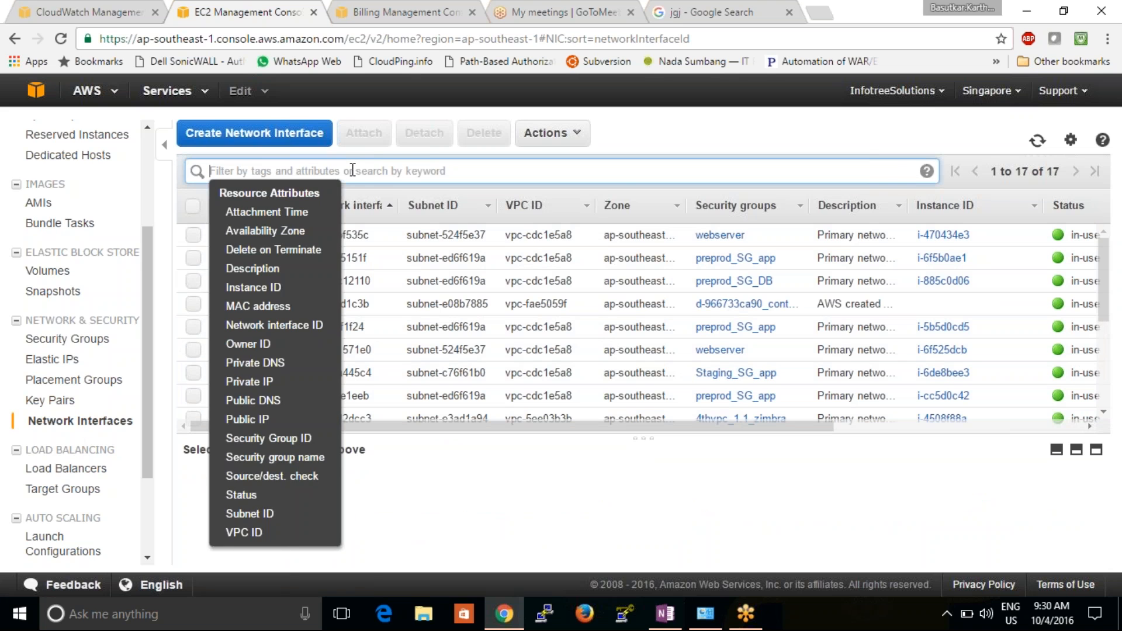
key("ctrl+v")
key("Return")
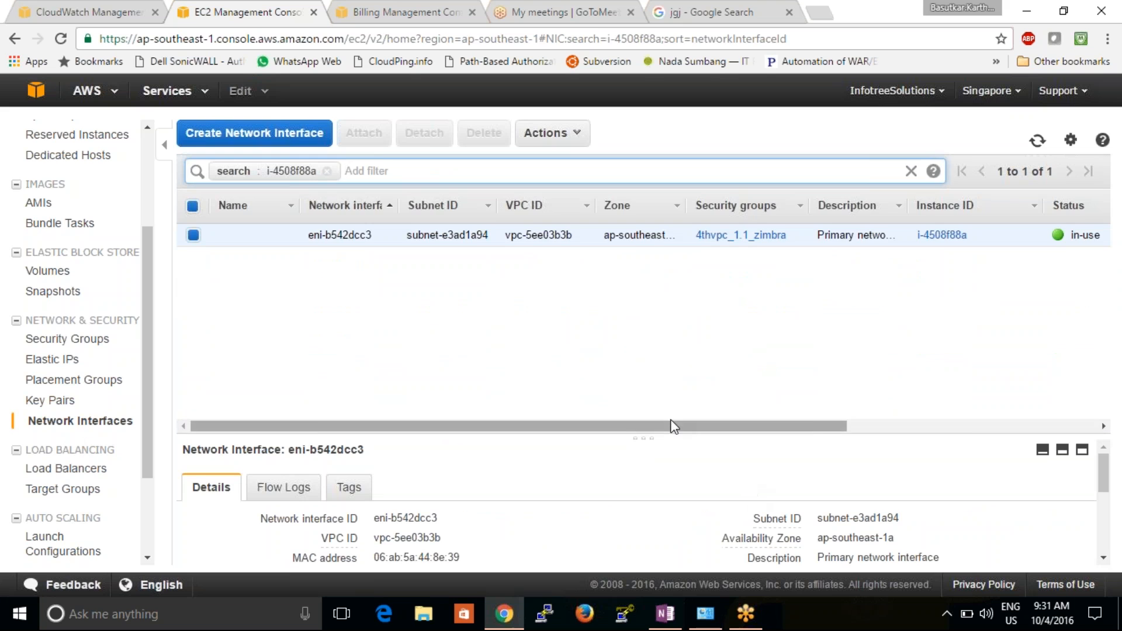
left_click_drag(688, 426, 562, 388)
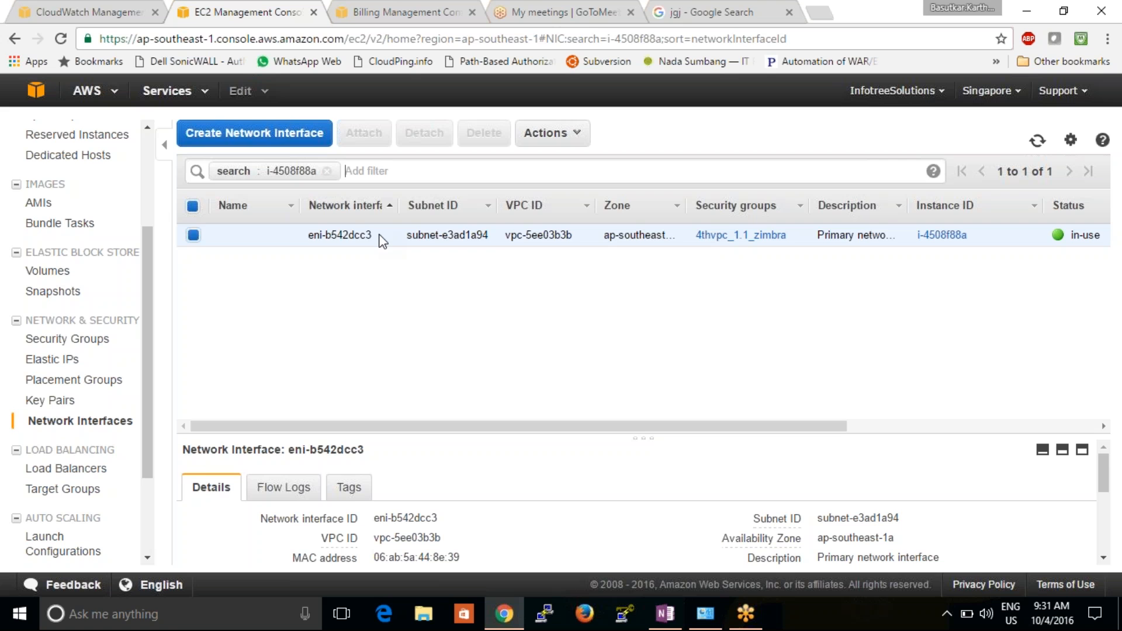
Filter the flowlogvpc1 log streams in CloudWatch by the copied interface ID eni-b542dcc3, and clear the filter to return to the log groups
left_click_drag(376, 236, 311, 233)
key("ctrl+c")
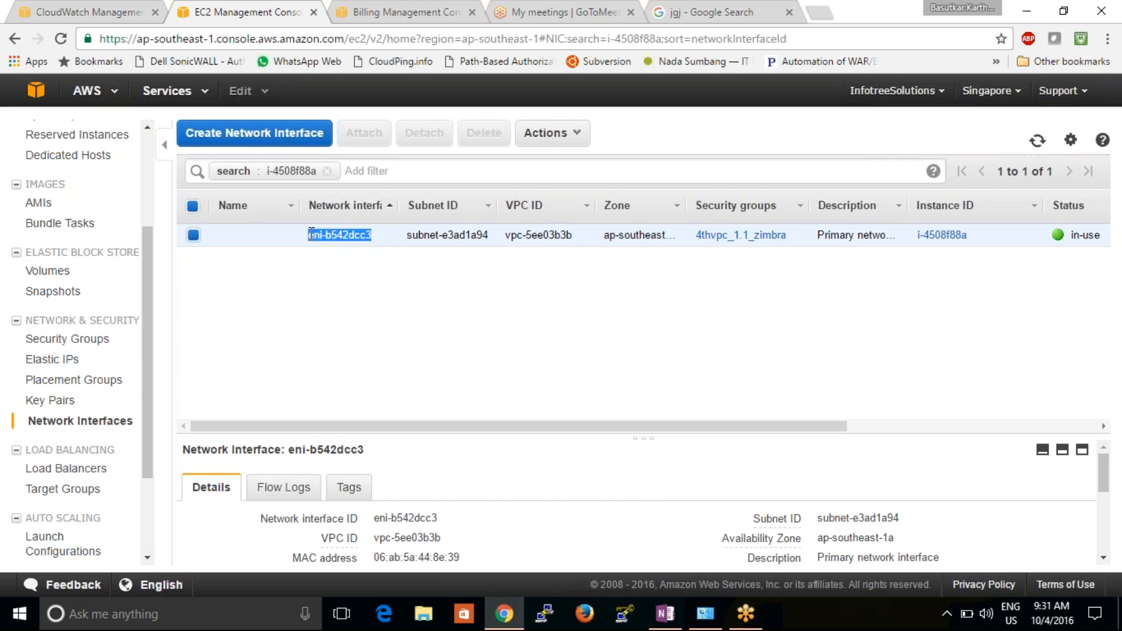
left_click(66, 17)
left_click(337, 206)
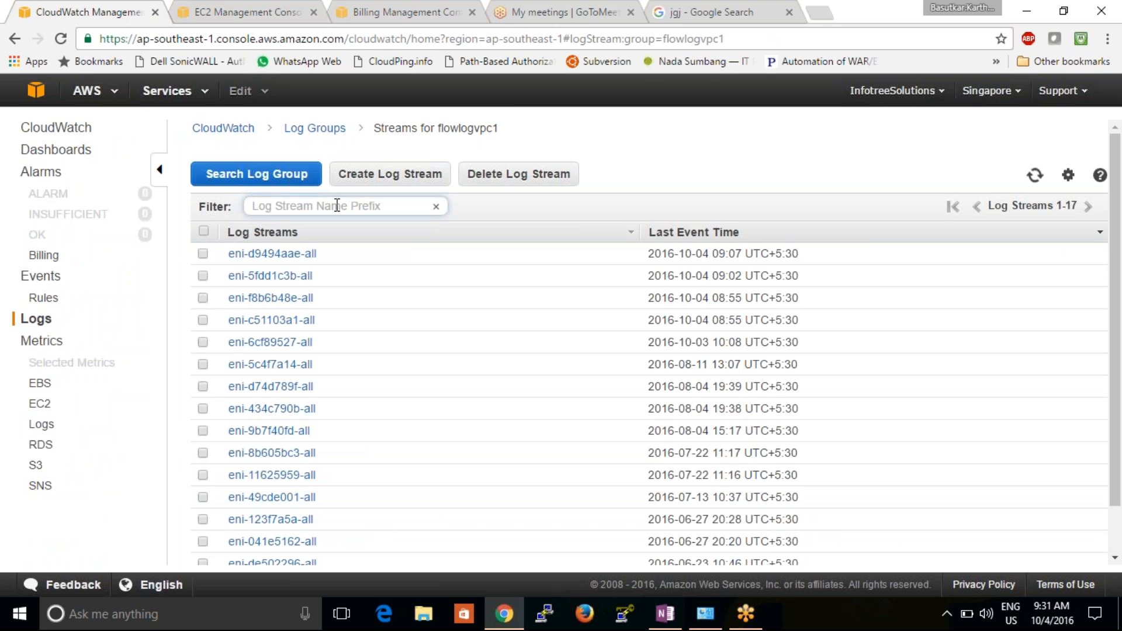
key("ctrl+v")
key("Return")
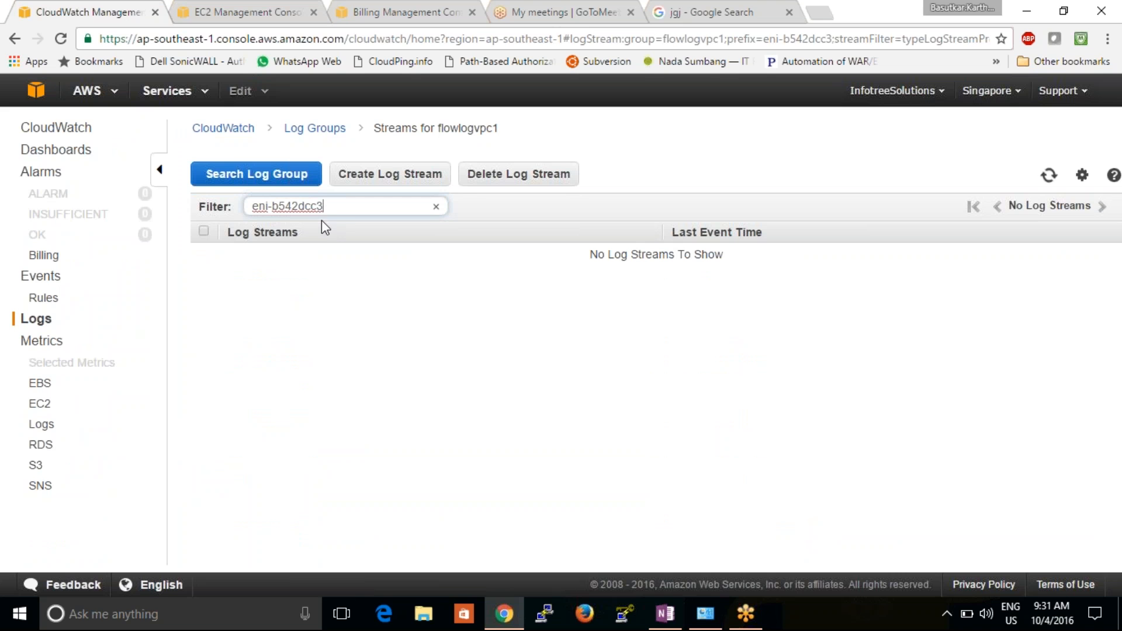
left_click(435, 208)
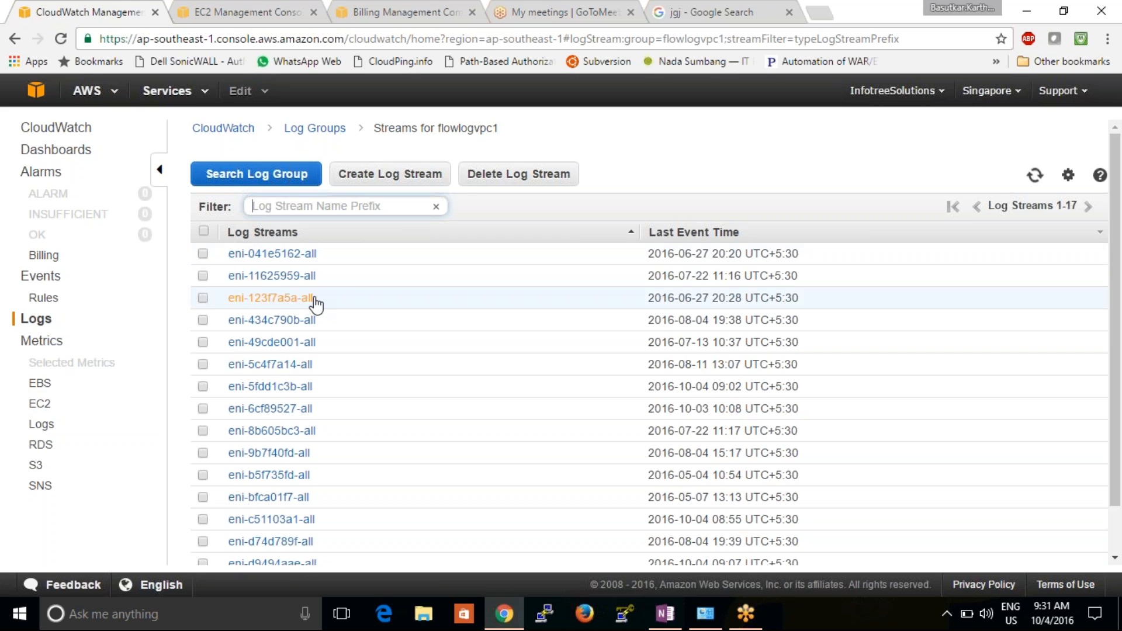
left_click(32, 319)
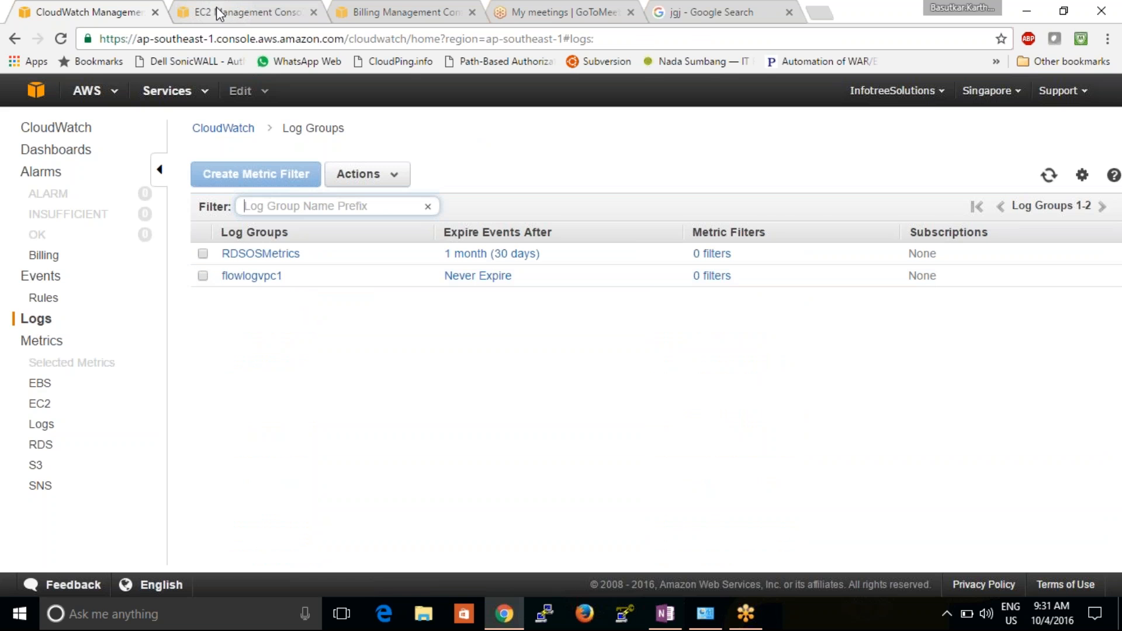
Return to the EC2 instance list, select preprod.clictest.com and copy its instance ID i-7c5b0af2
left_click(245, 13)
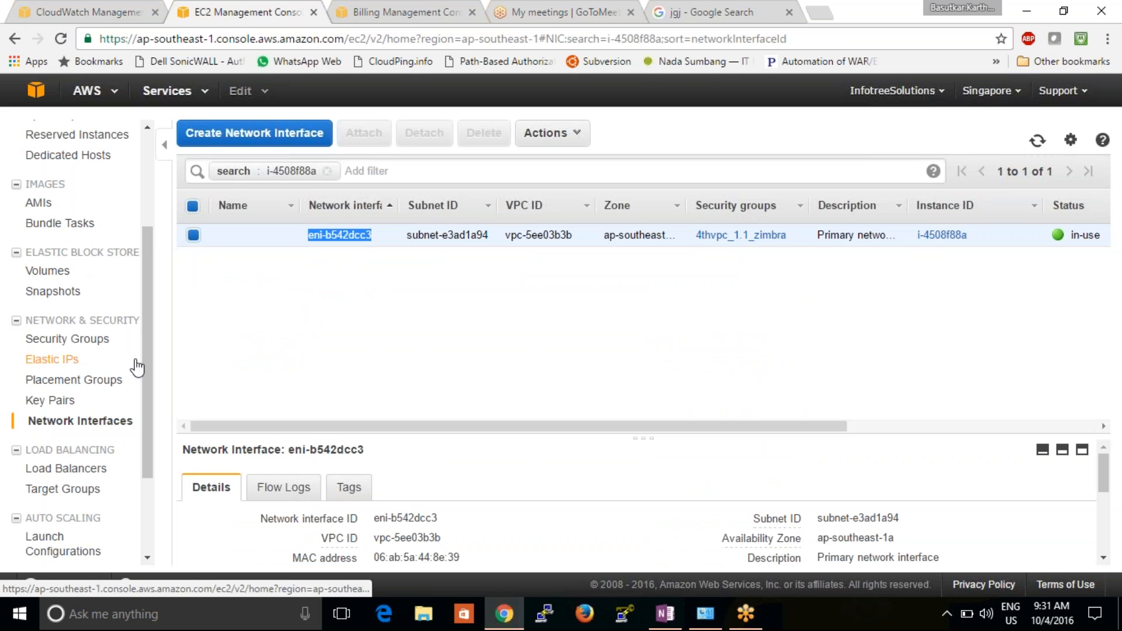
left_click_drag(147, 345, 147, 273)
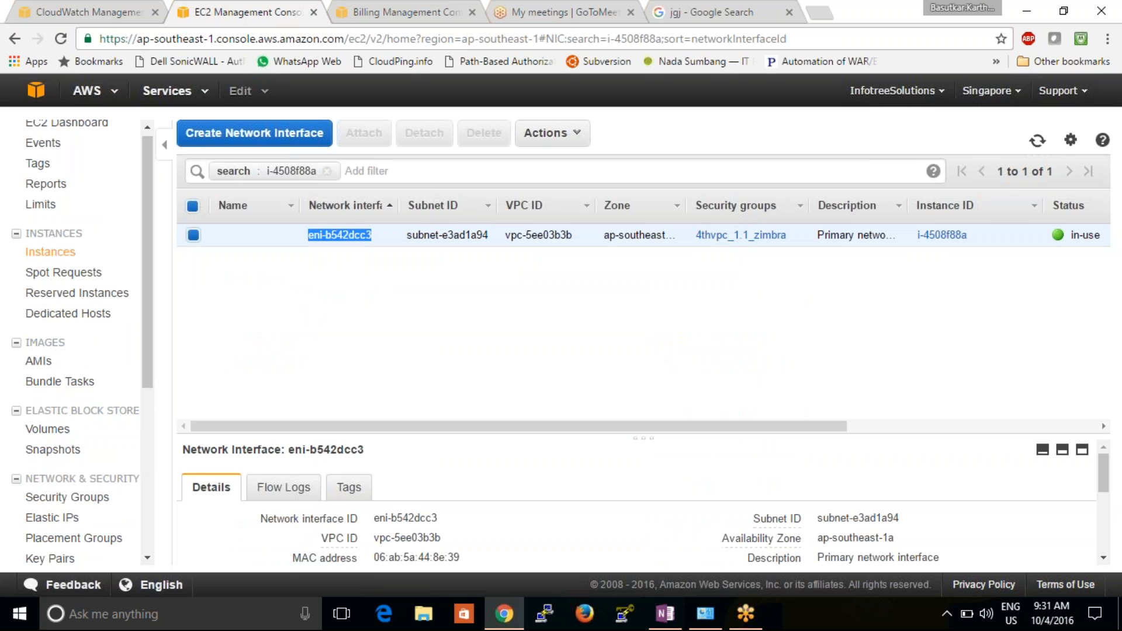
left_click(55, 252)
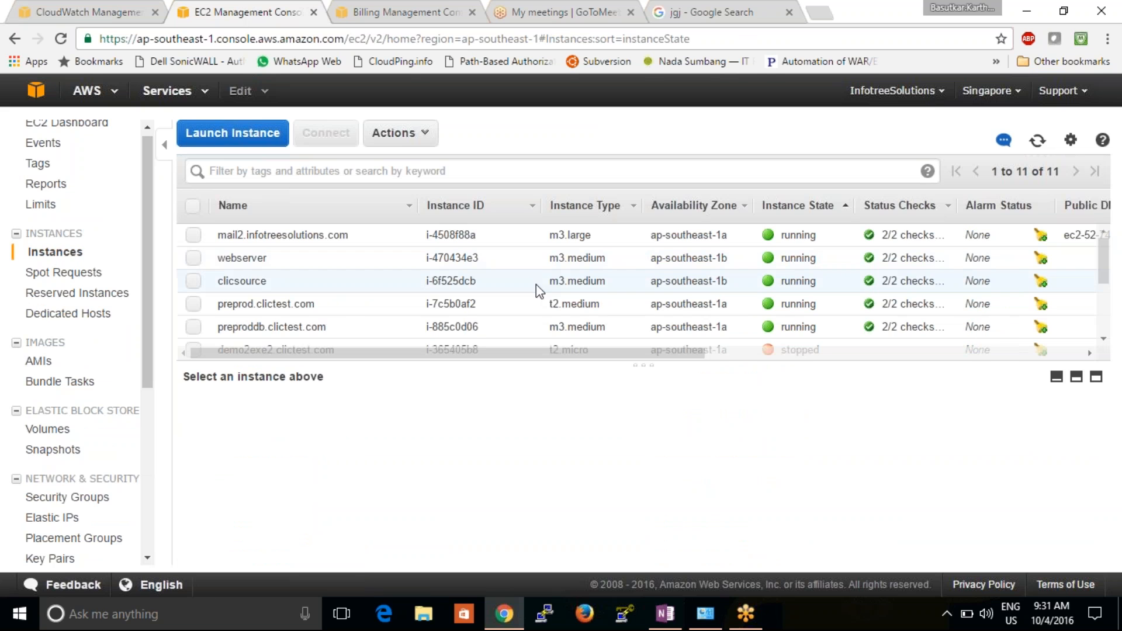
left_click(315, 306)
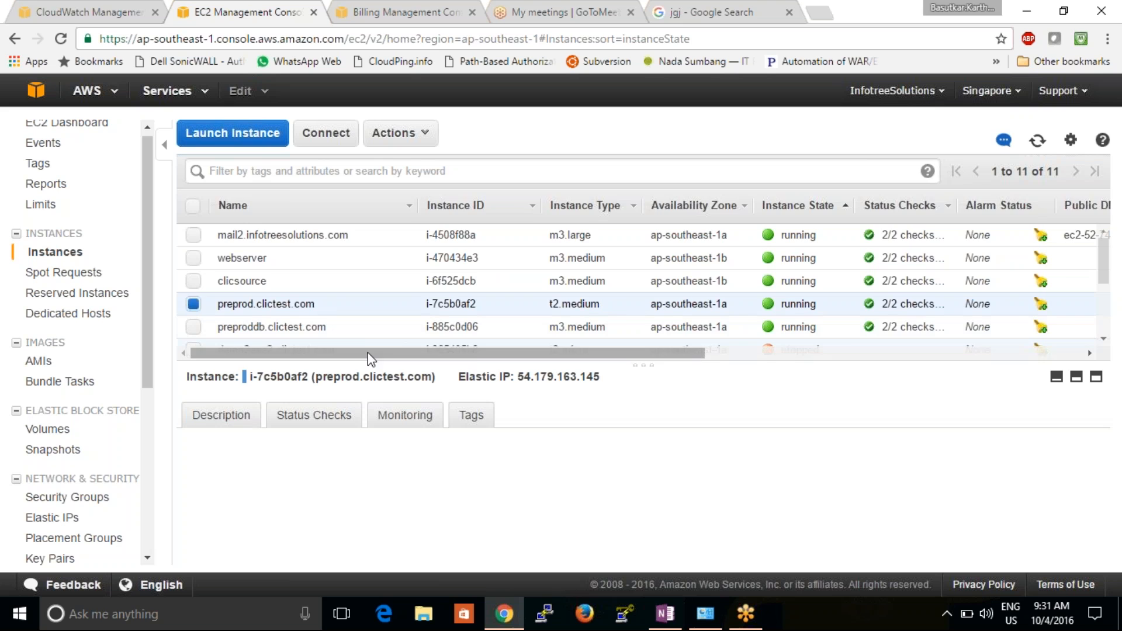
left_click_drag(370, 352, 367, 301)
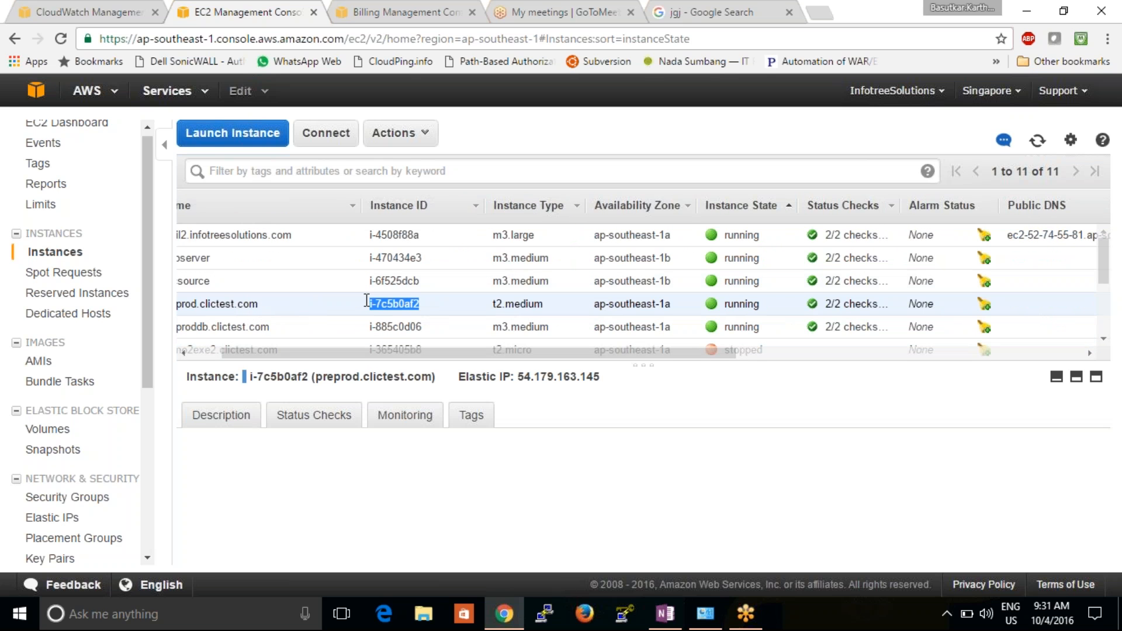
Open the AWS console in a new browser tab and filter the EC2 network interfaces by the instance ID i-7c5b0af2
right_click(42, 93)
left_click(99, 98)
left_click(367, 12)
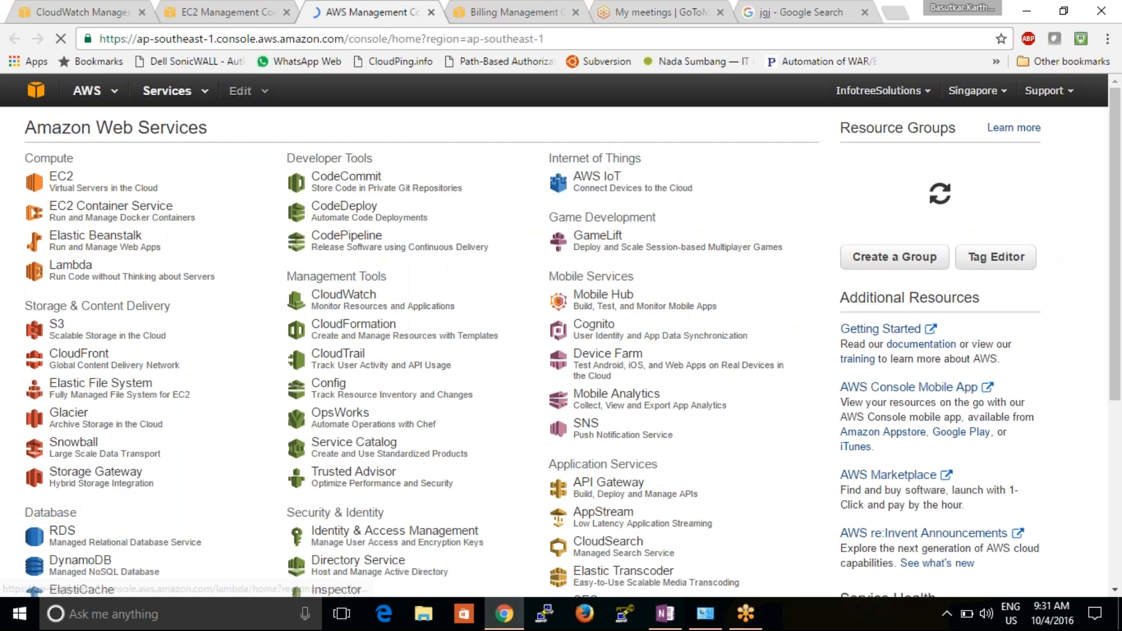
left_click(57, 178)
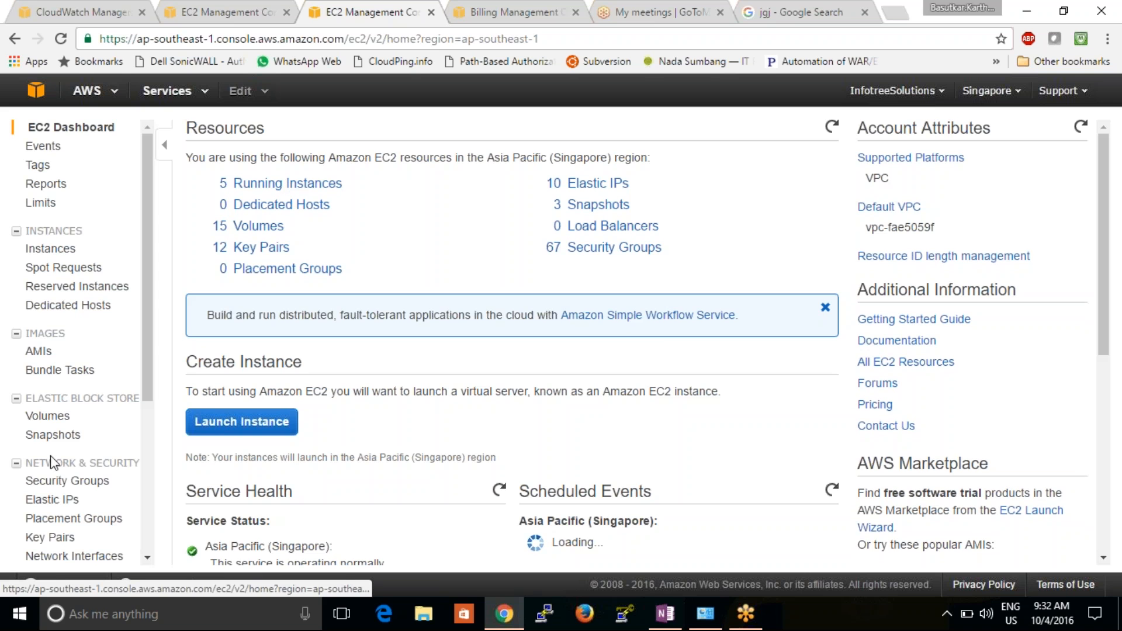
left_click(64, 556)
left_click(292, 171)
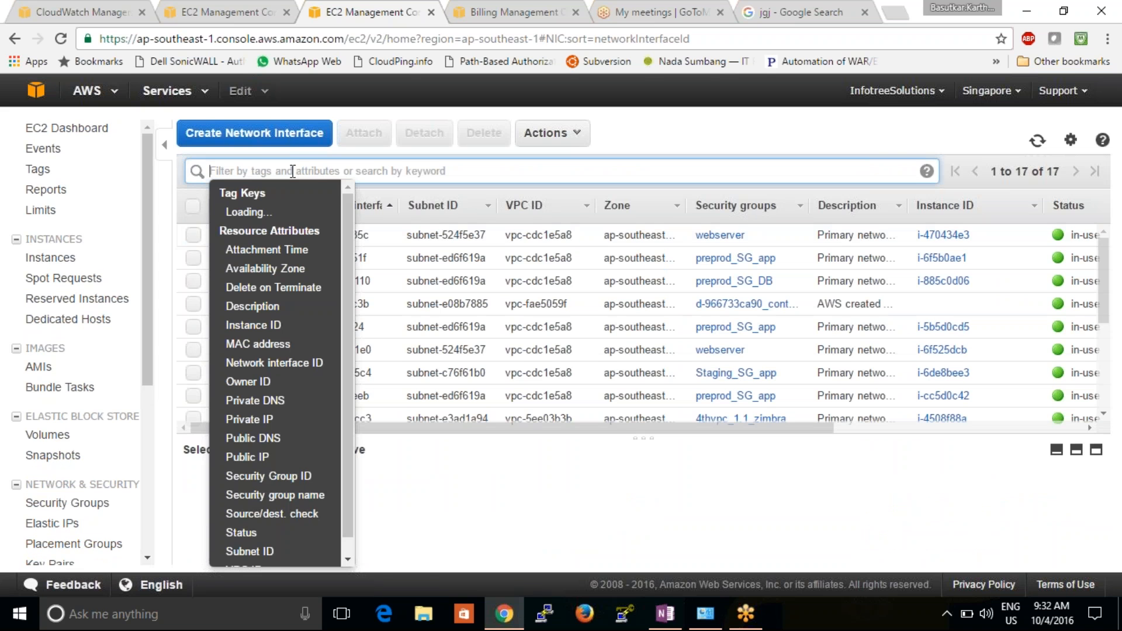
key("ctrl+v")
key("Return")
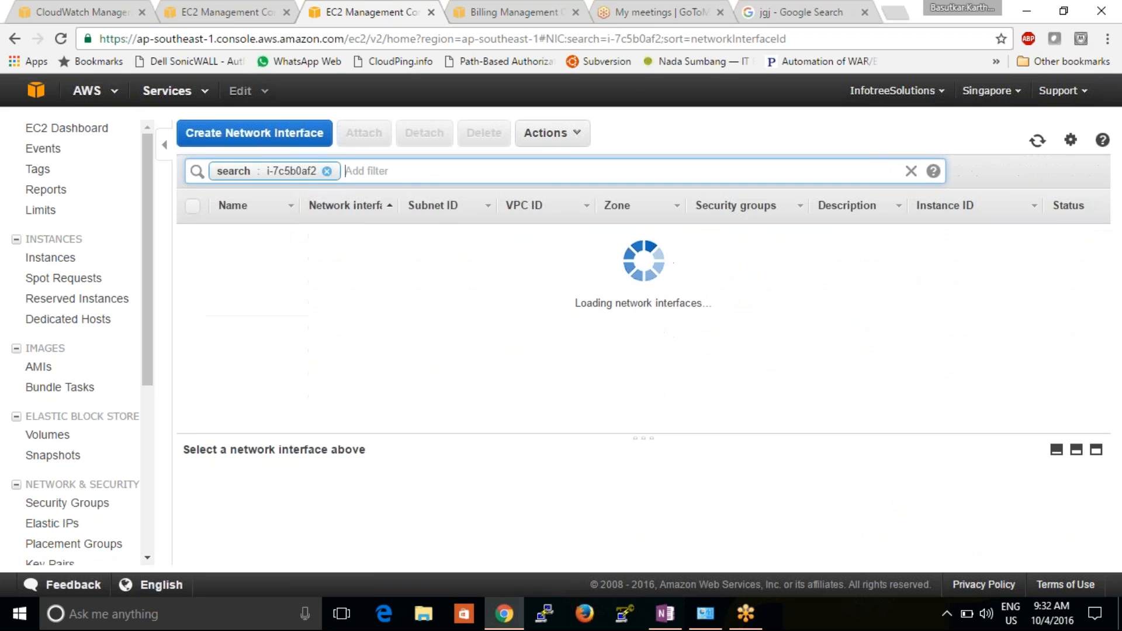
Copy the network interface ID and filter the flowlogvpc1 log streams in CloudWatch by eni-f0f111b8
left_click_drag(367, 235, 320, 232)
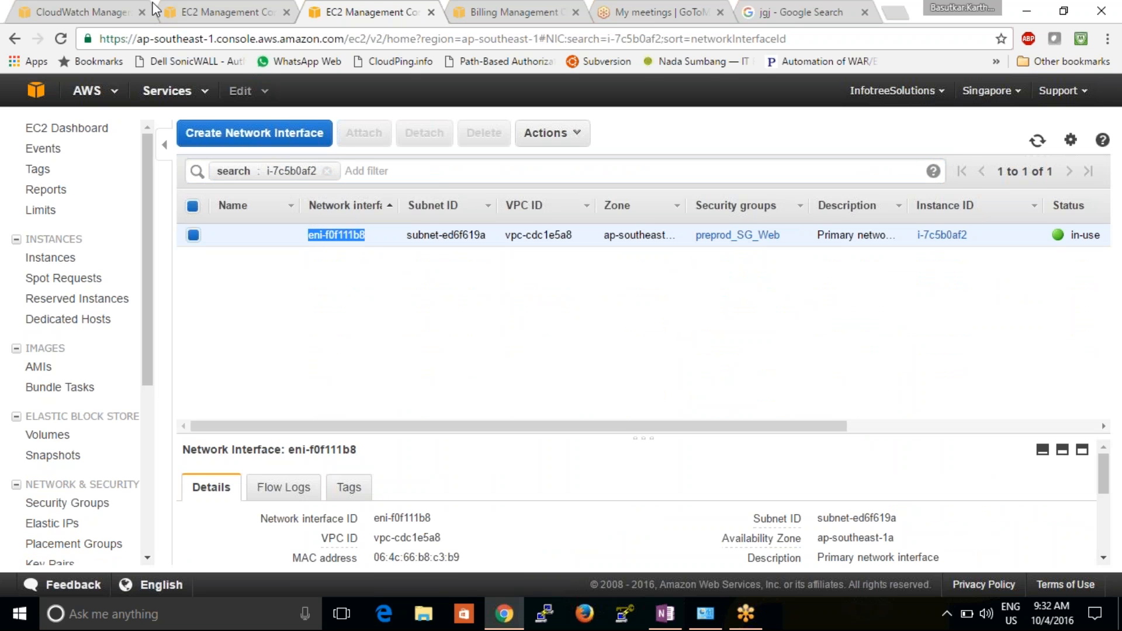
left_click(103, 5)
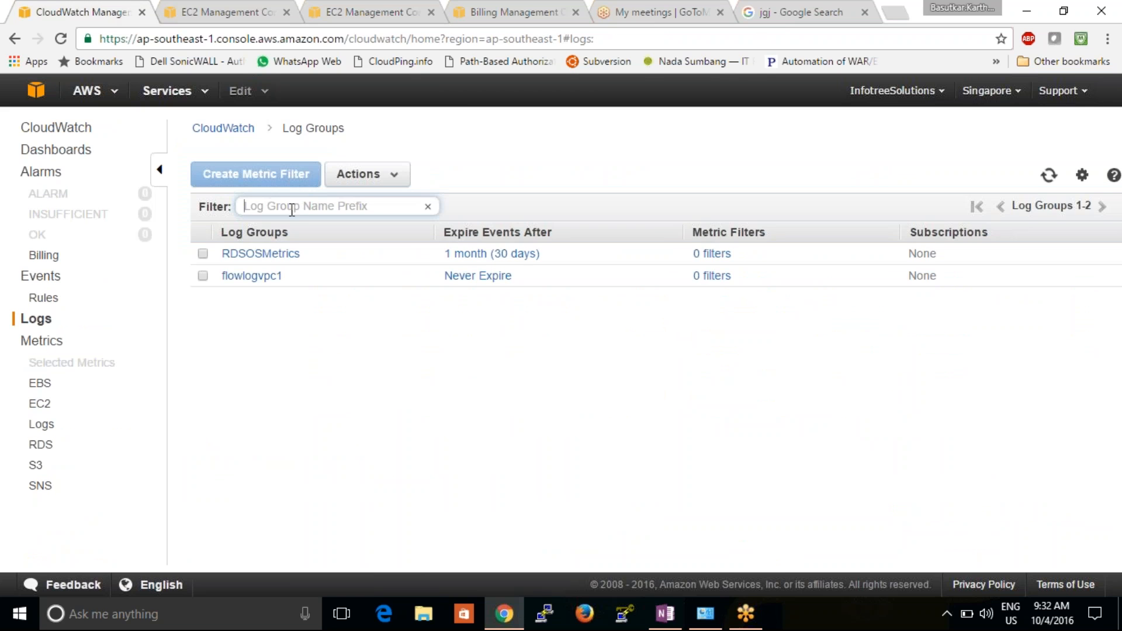
left_click(252, 276)
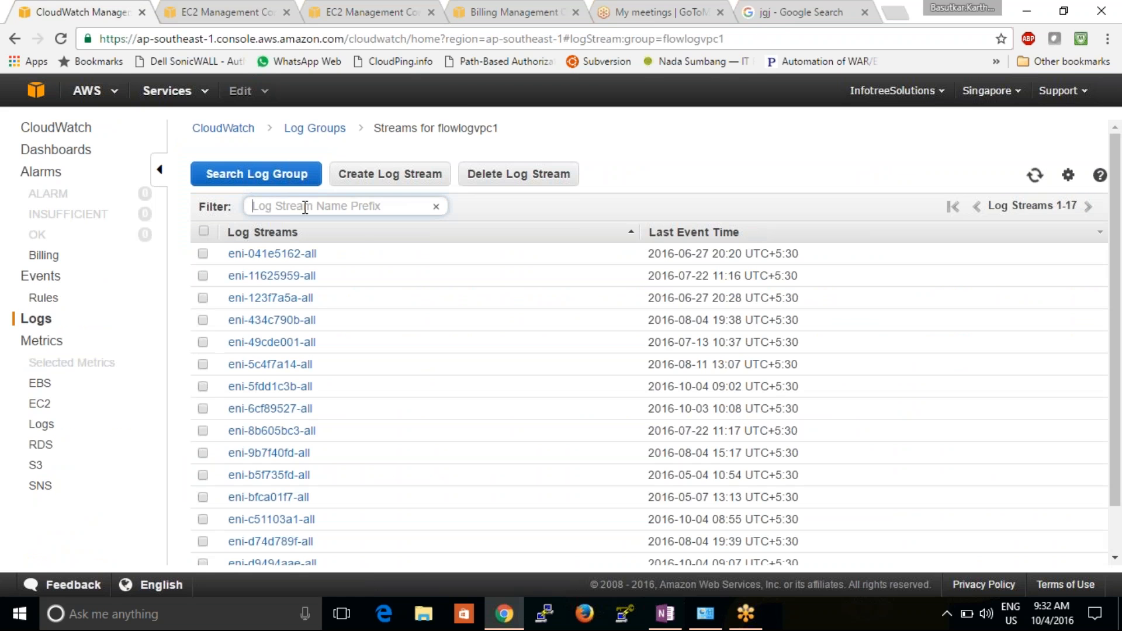
type("eni-f0f111b8")
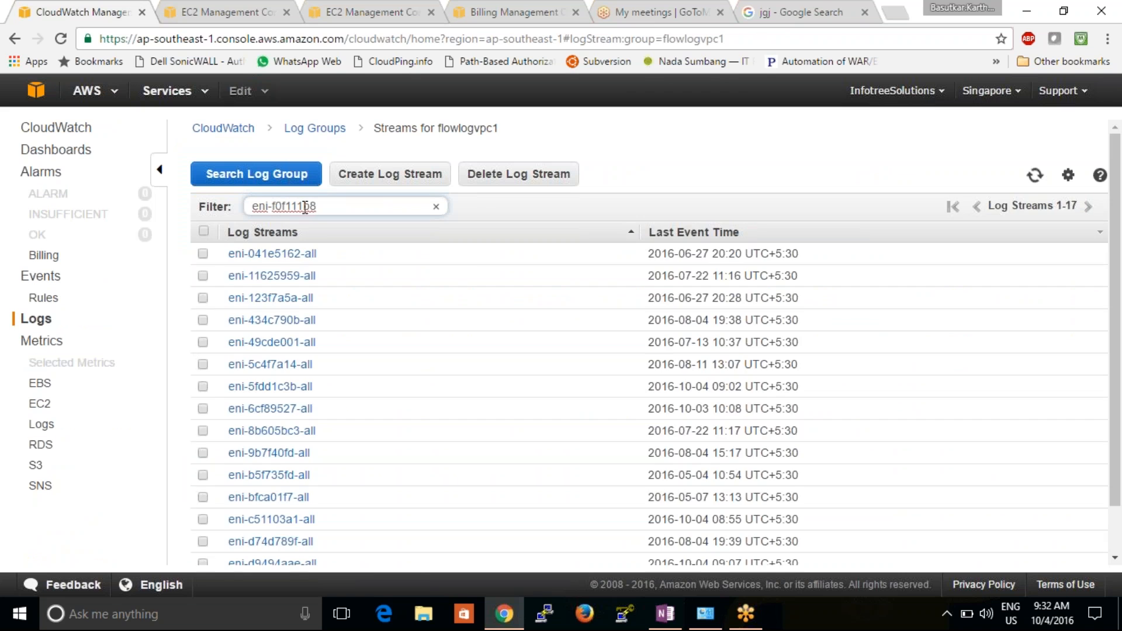
key("Return")
left_click_drag(330, 212, 190, 214)
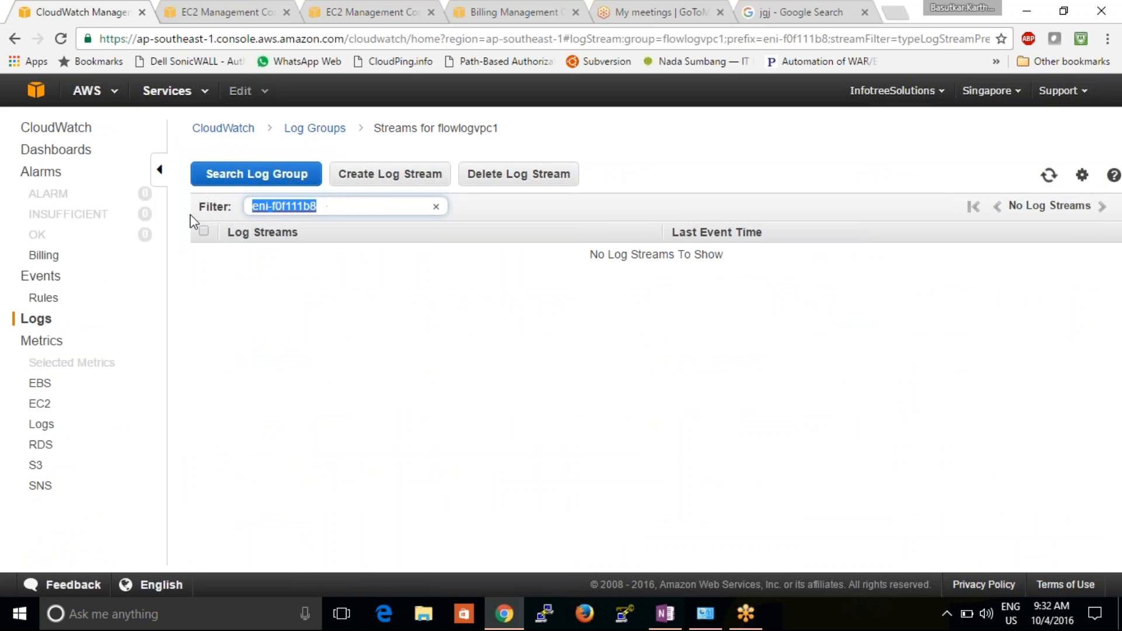
Clear the flowlogvpc1 stream filter, view the events of the eni-041e5162-all stream, and return to the log groups list
key("BackSpace")
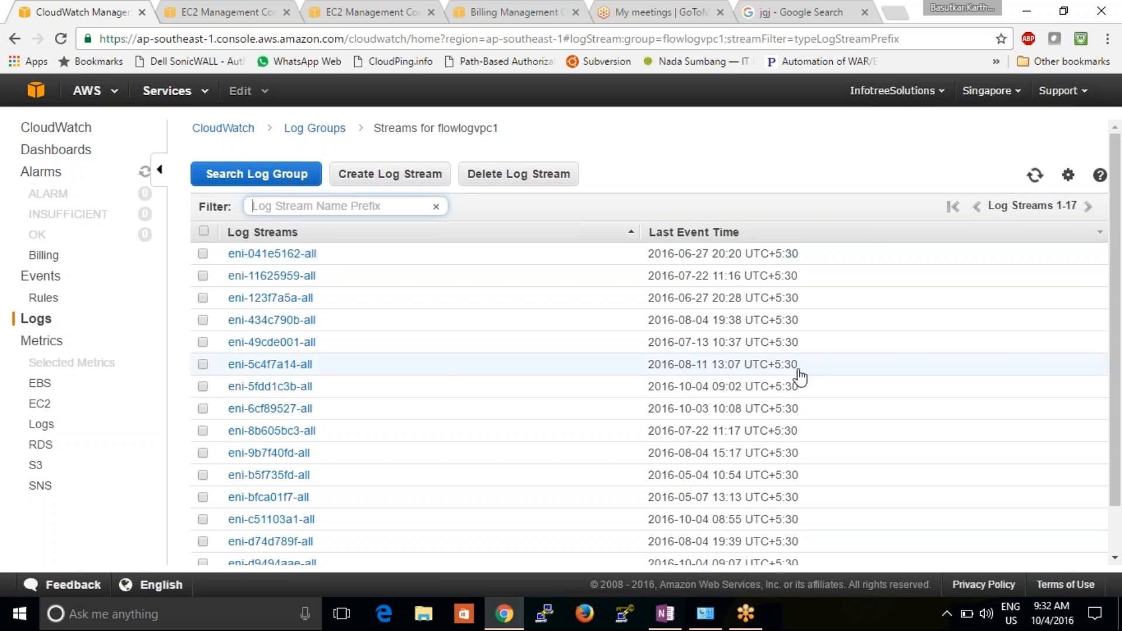
left_click_drag(1116, 266, 1116, 312)
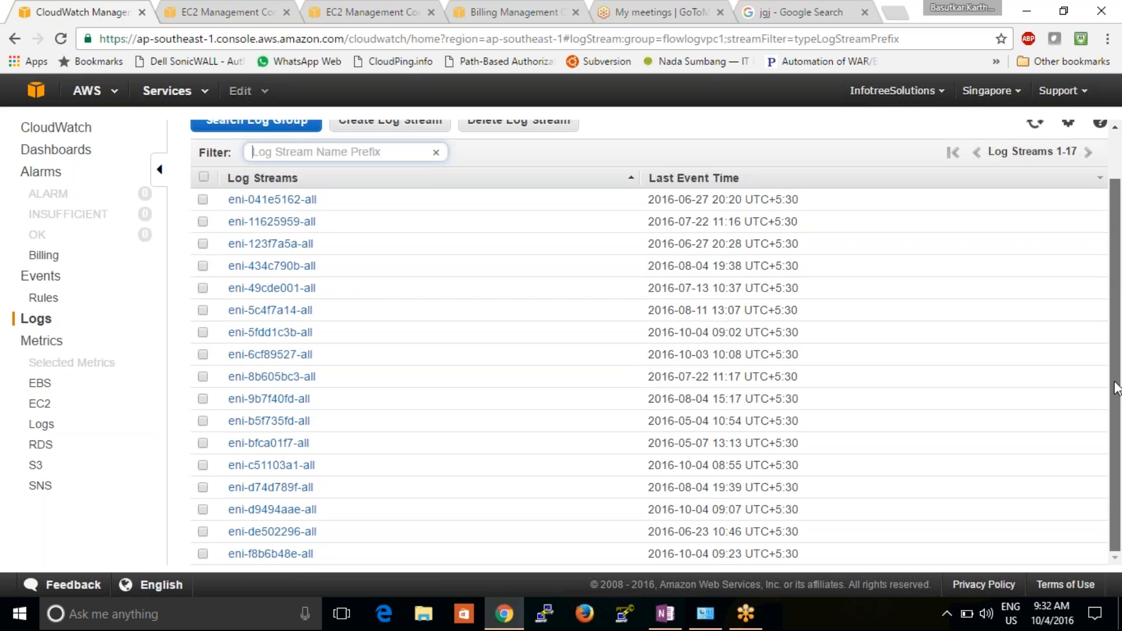
left_click(273, 200)
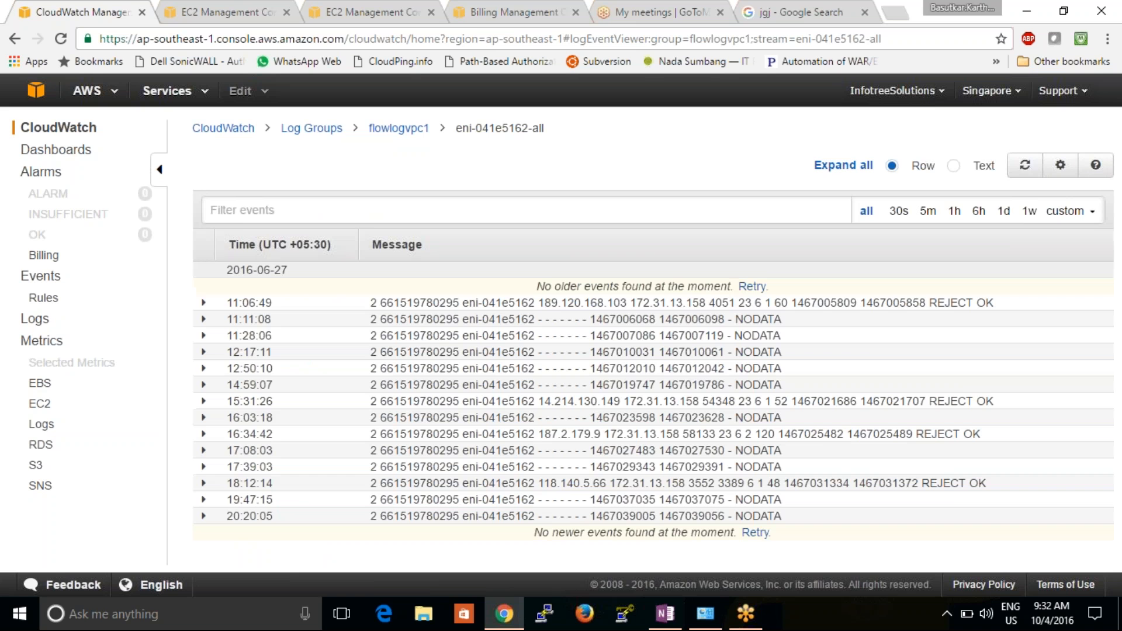
left_click(15, 39)
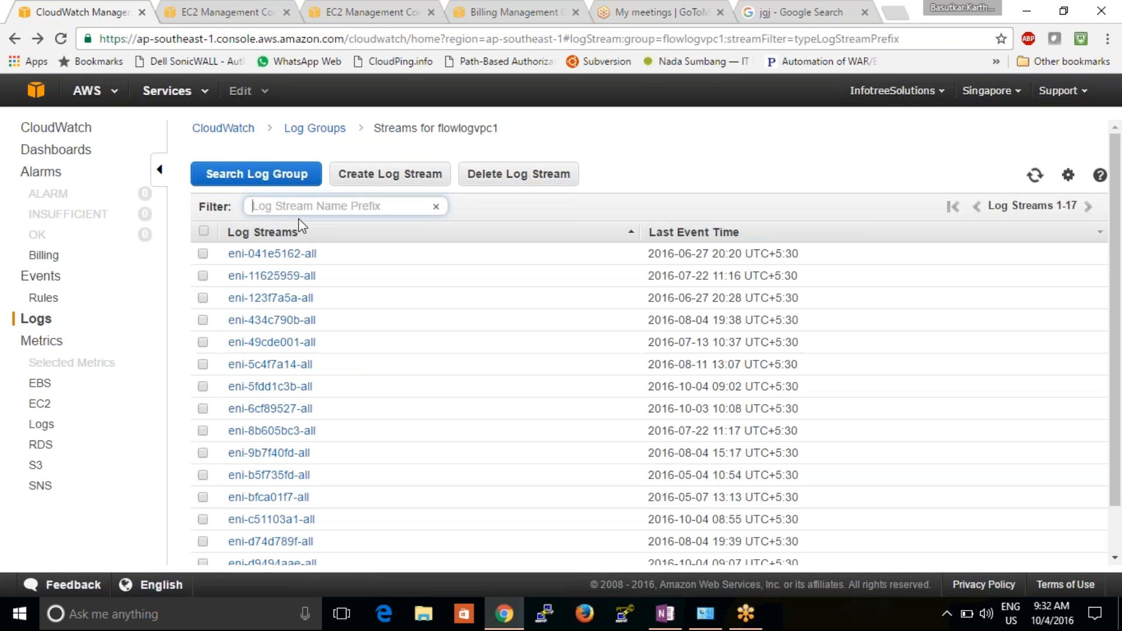
left_click(12, 46)
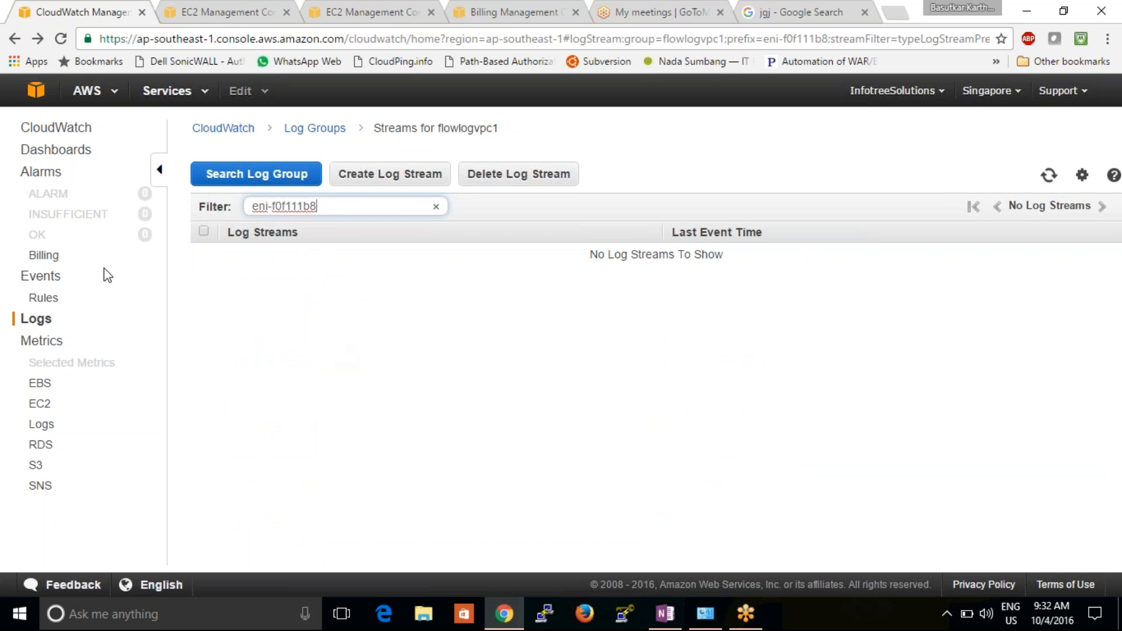
left_click(38, 319)
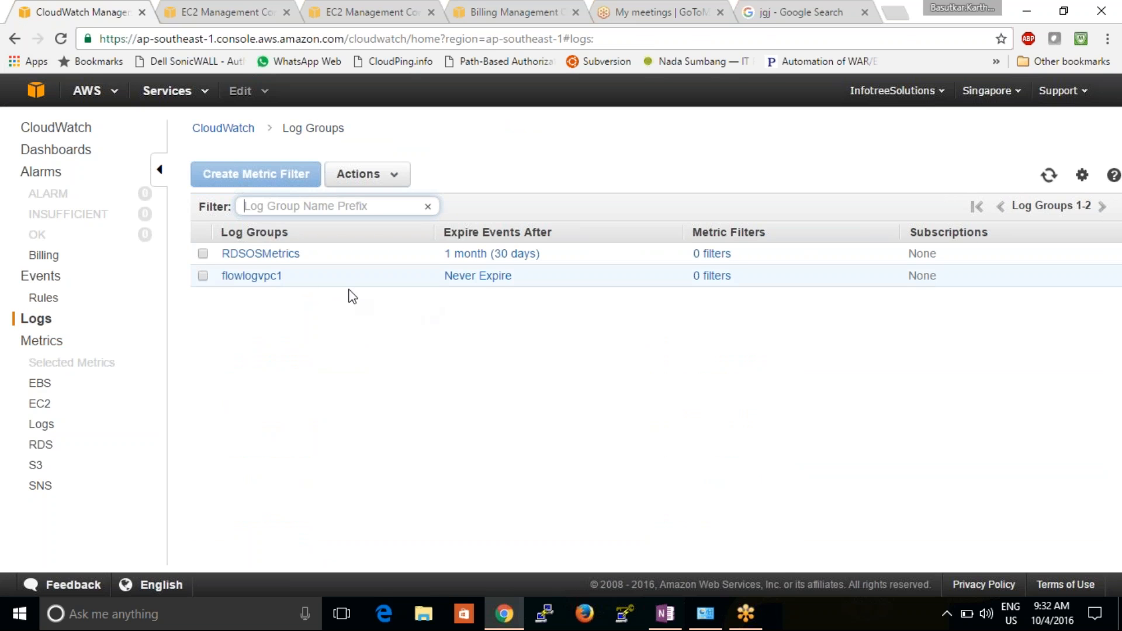
Open the VPC service from the AWS console home page and review the columns of the region's VPC list
left_click(35, 97)
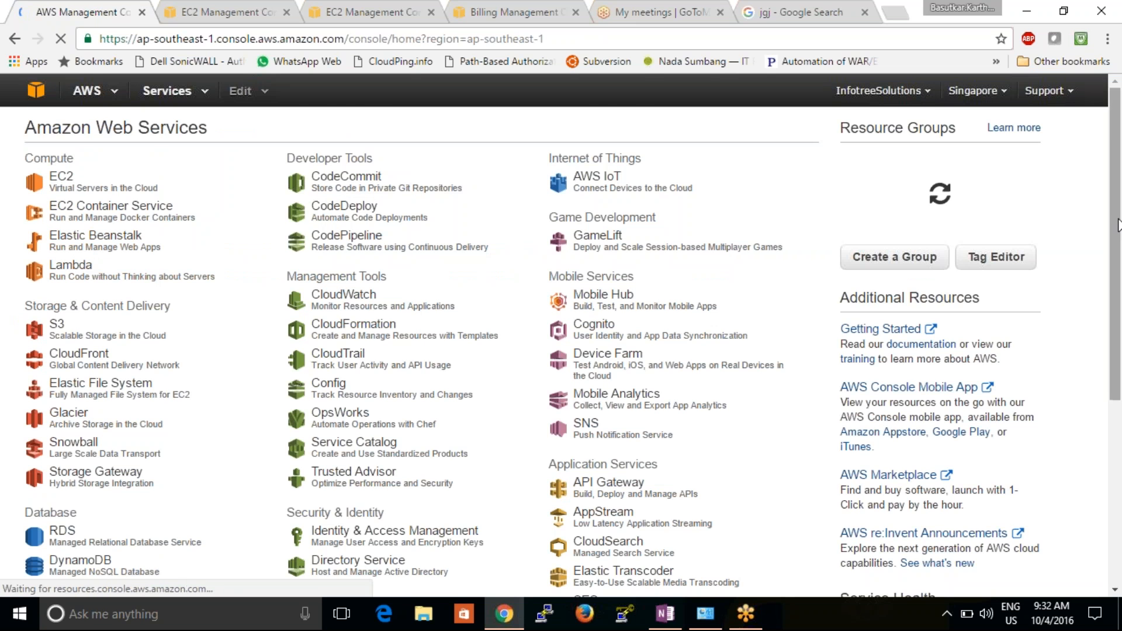
left_click_drag(1118, 225, 1118, 407)
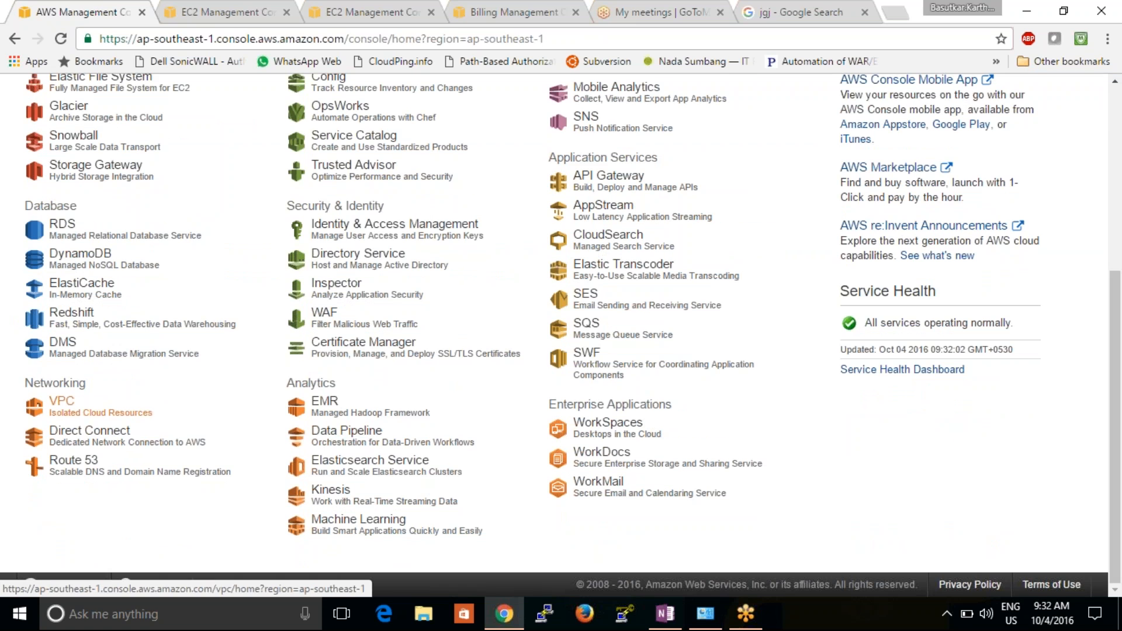
left_click(61, 401)
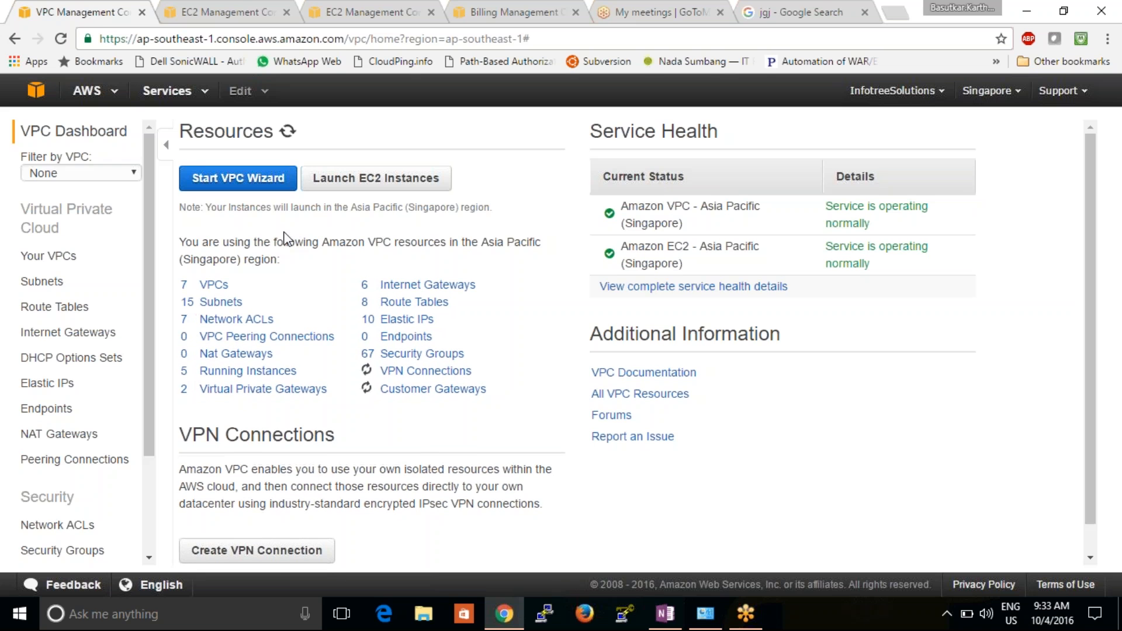
left_click_drag(148, 277, 144, 397)
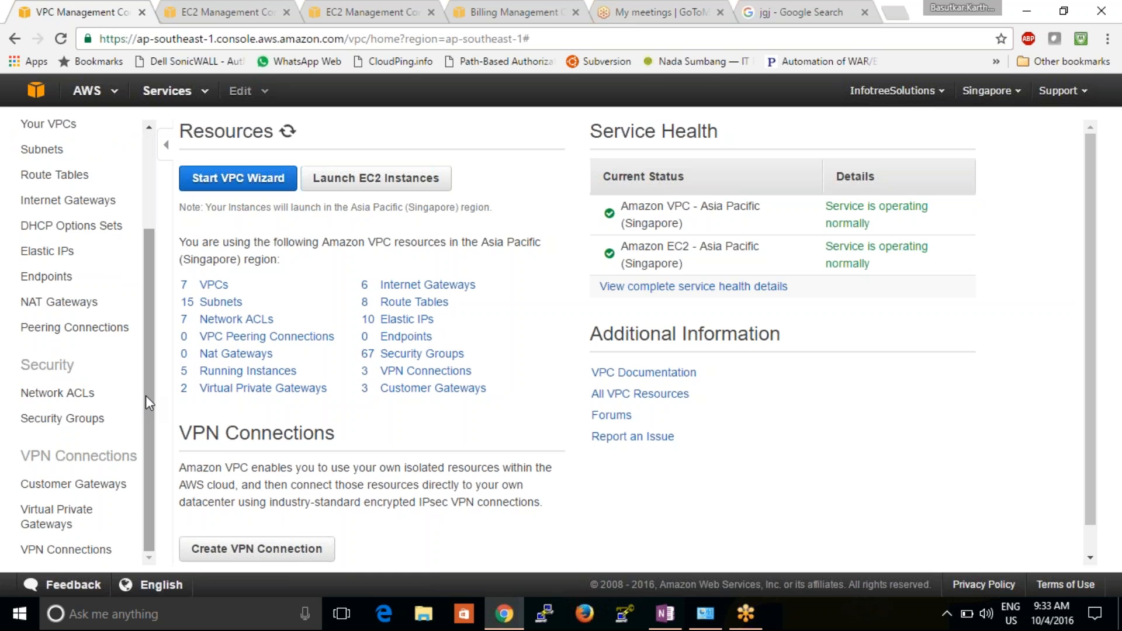
left_click(214, 286)
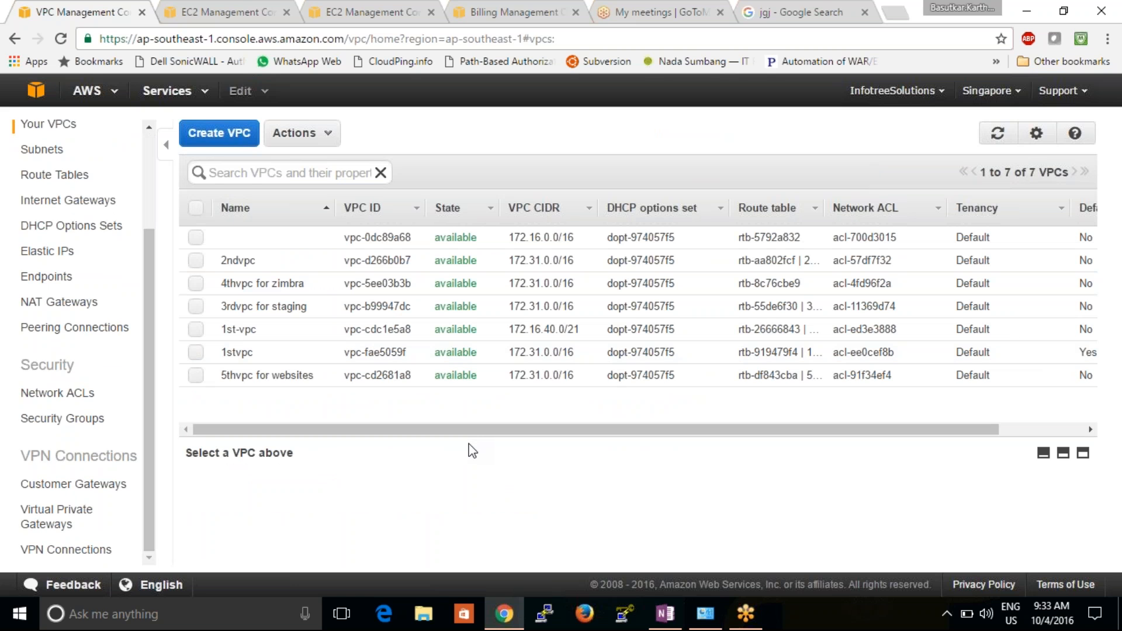
mouse_move(471, 433)
left_mouse_down()
mouse_move(563, 436)
mouse_move(374, 429)
mouse_move(473, 421)
left_mouse_up()
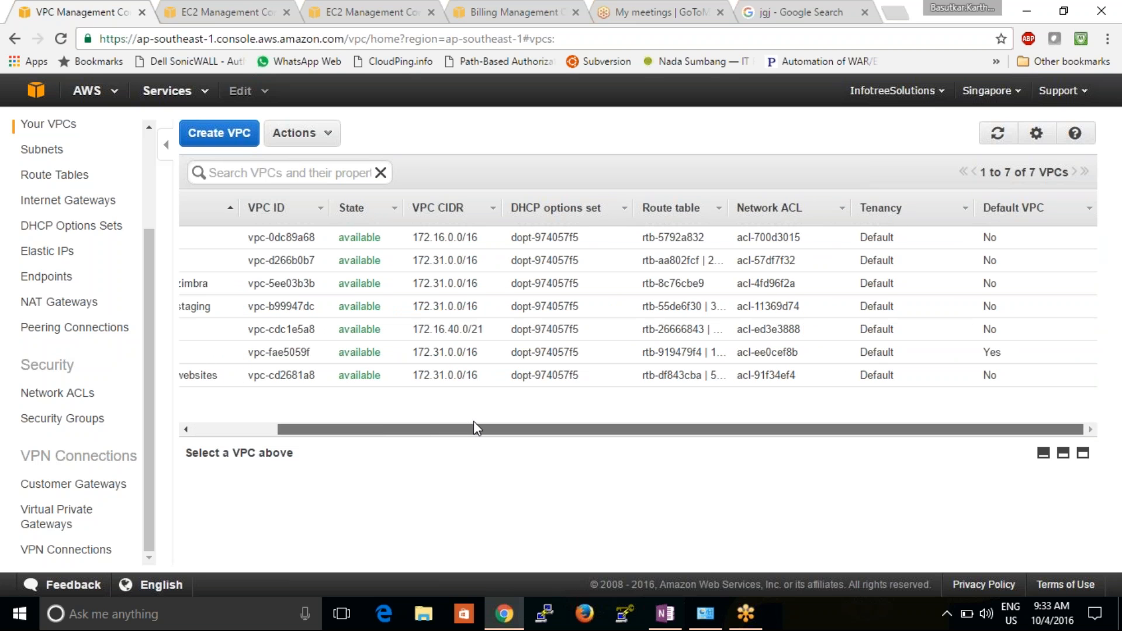
left_click_drag(464, 422, 333, 439)
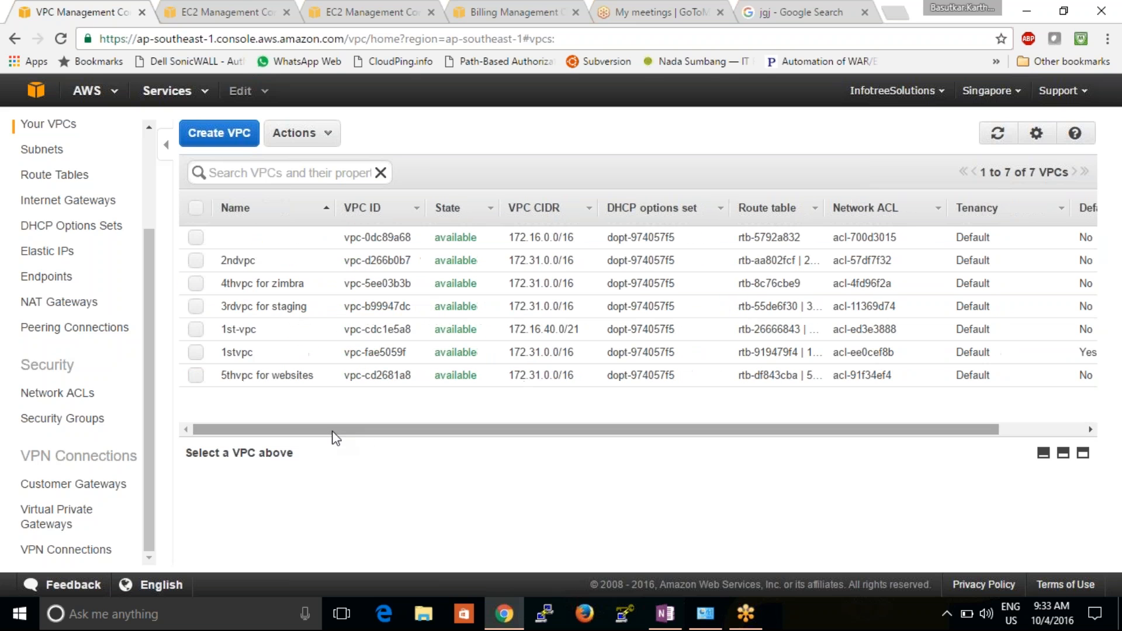
Select the VPC "5thvpc for websites" and view its flow logs
left_click(196, 376)
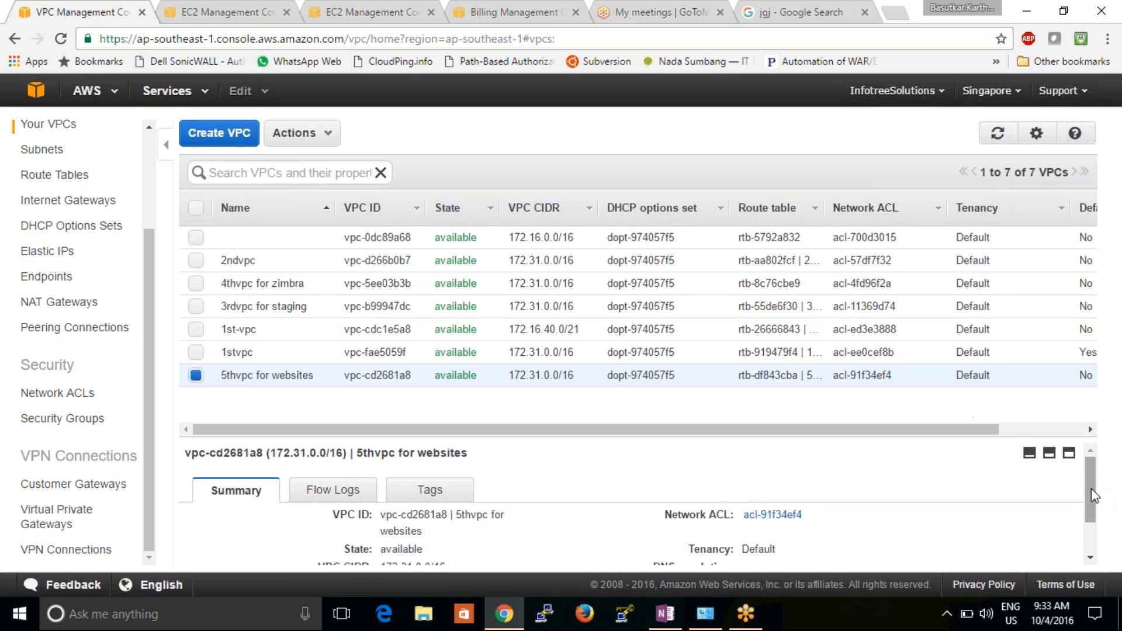
left_click_drag(1091, 488, 382, 480)
left_click(337, 467)
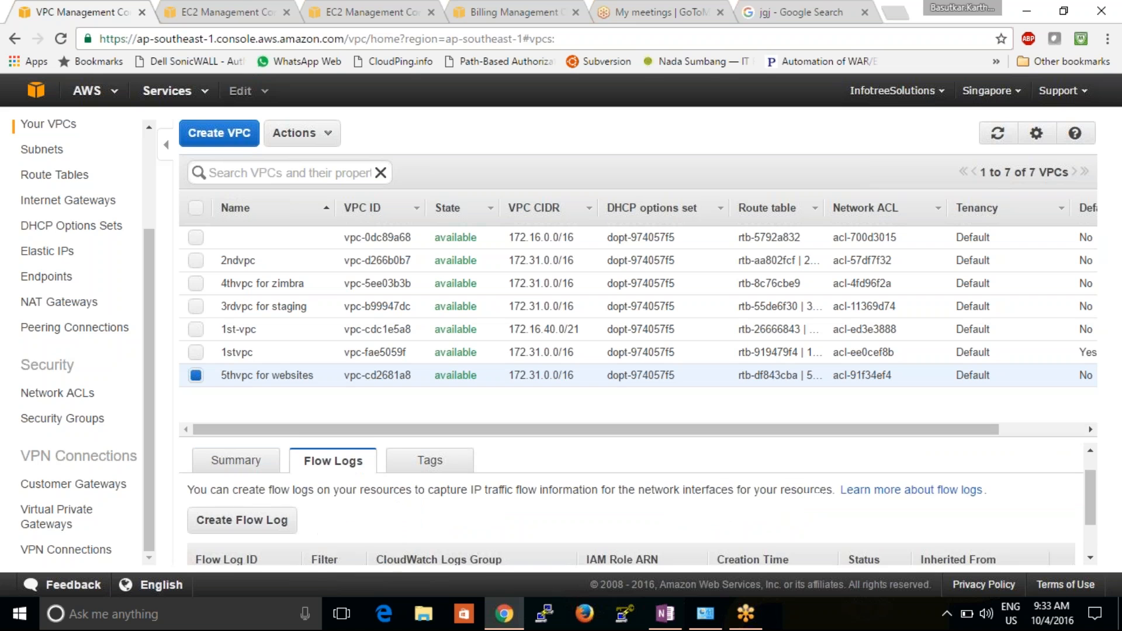
left_click_drag(1091, 487, 1089, 530)
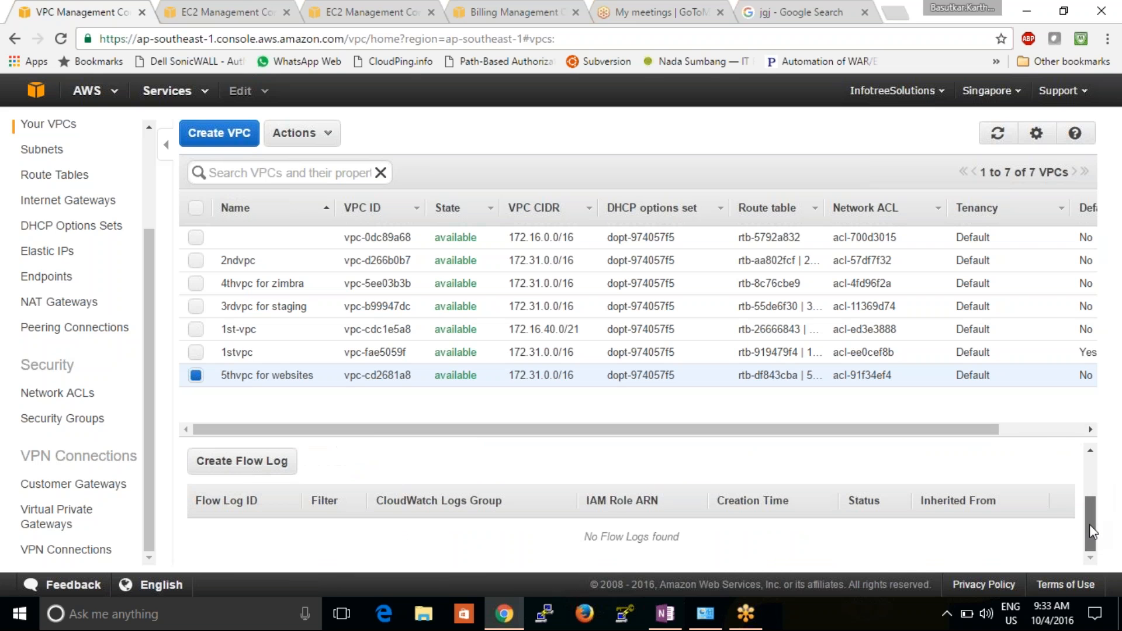
Check the flow logs of 1stvpc, 1st-vpc, 3rdvpc for staging and 4thvpc for zimbra one after another, and clear the selection
left_click(195, 353)
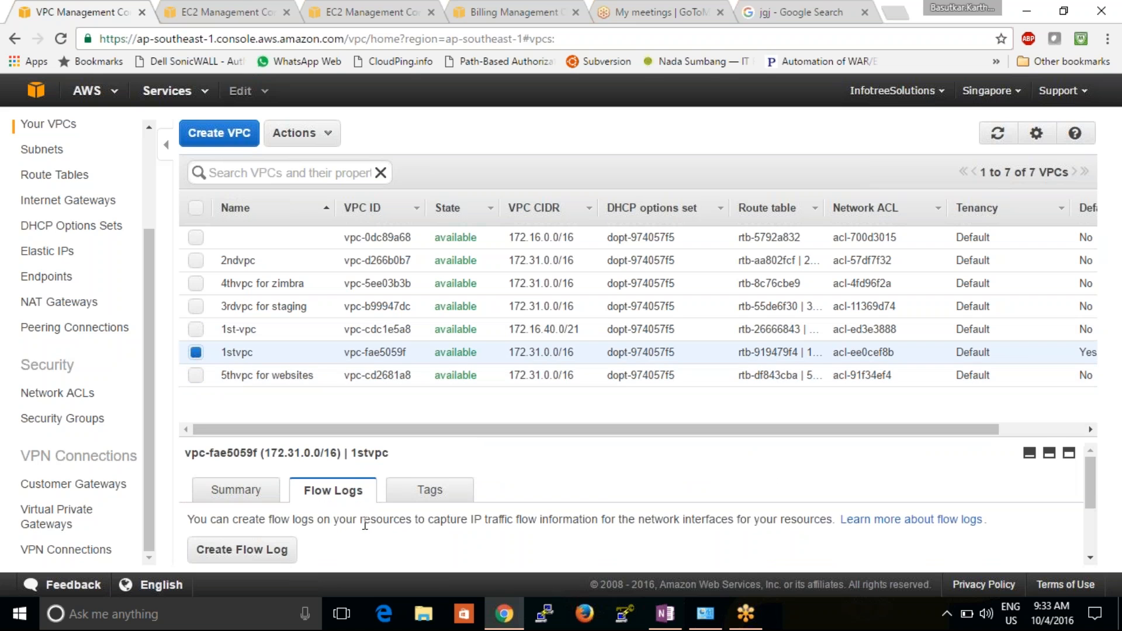
left_click(193, 332)
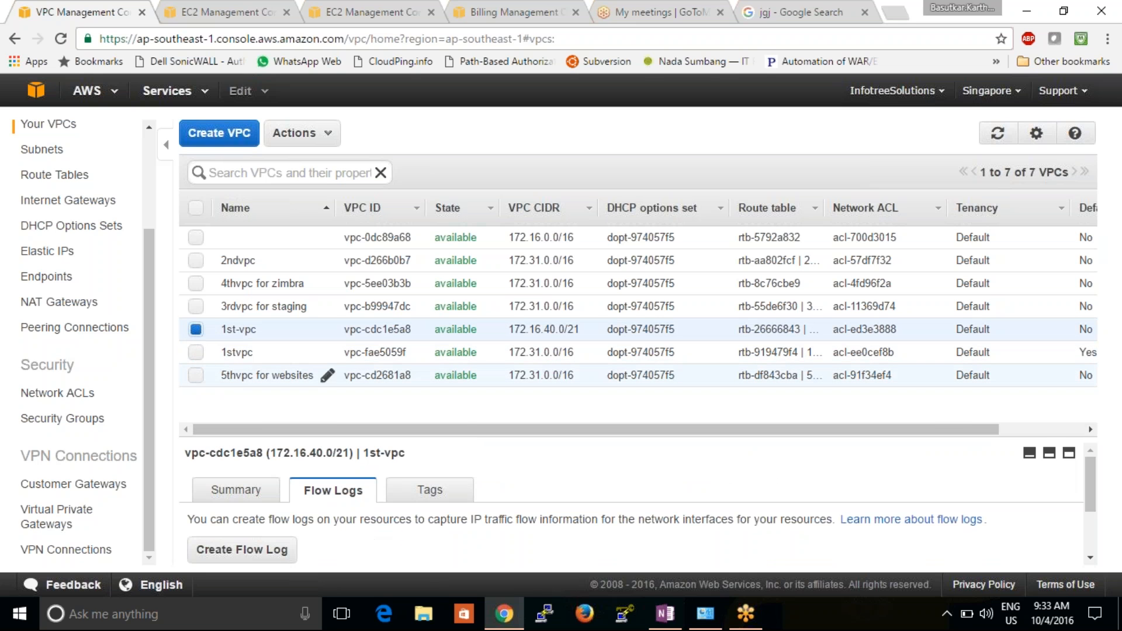
left_click(201, 330)
left_click(195, 306)
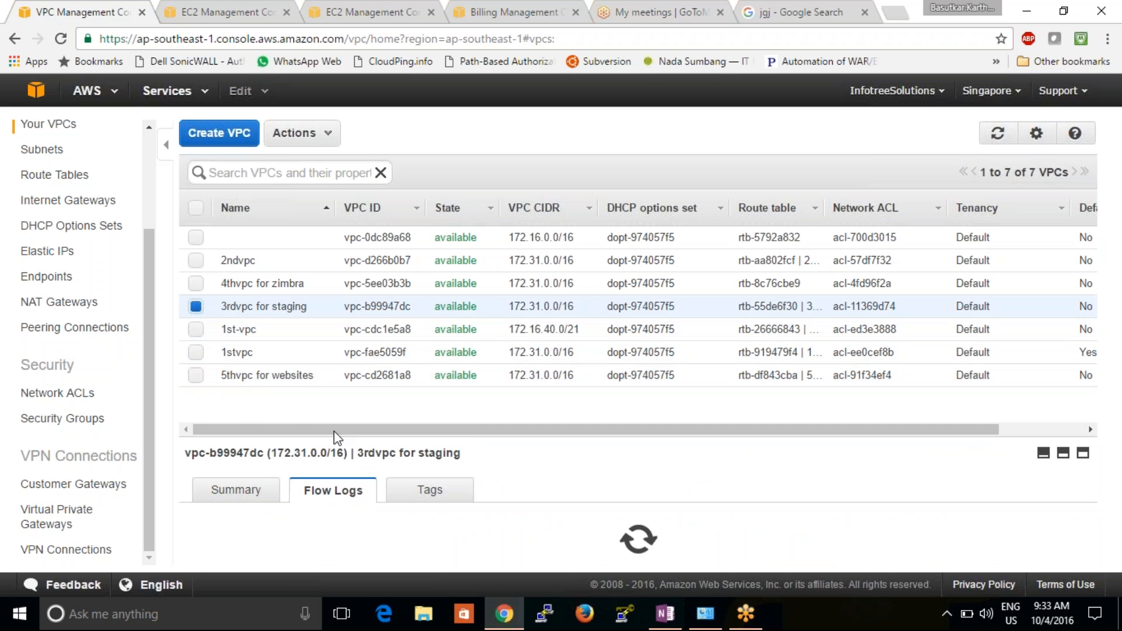
left_click(196, 307)
left_click(197, 285)
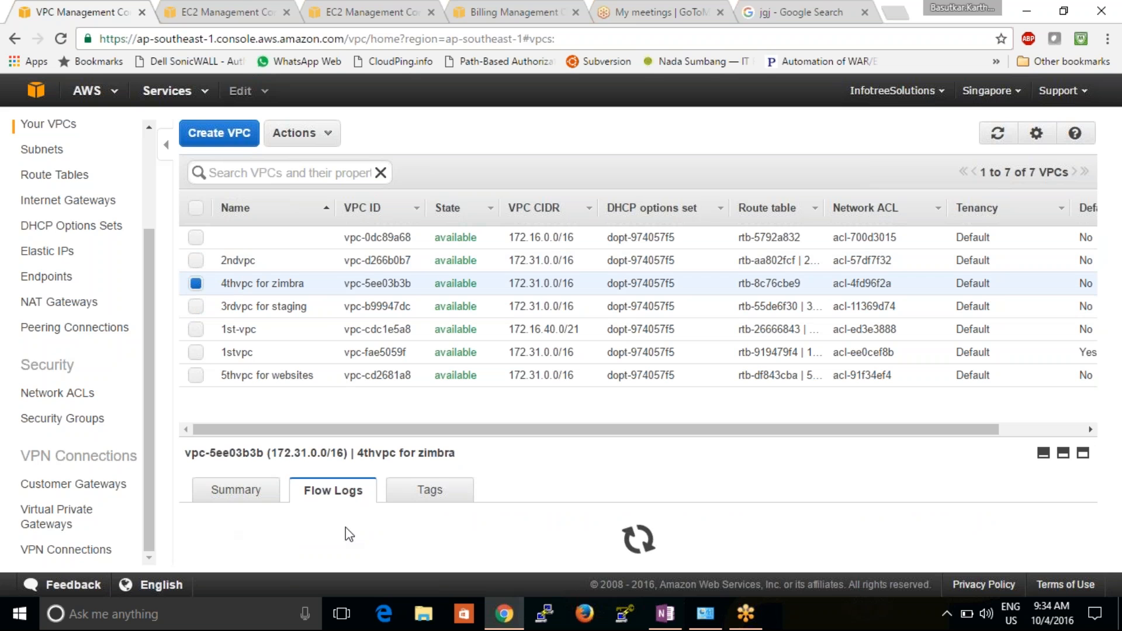
left_click(196, 283)
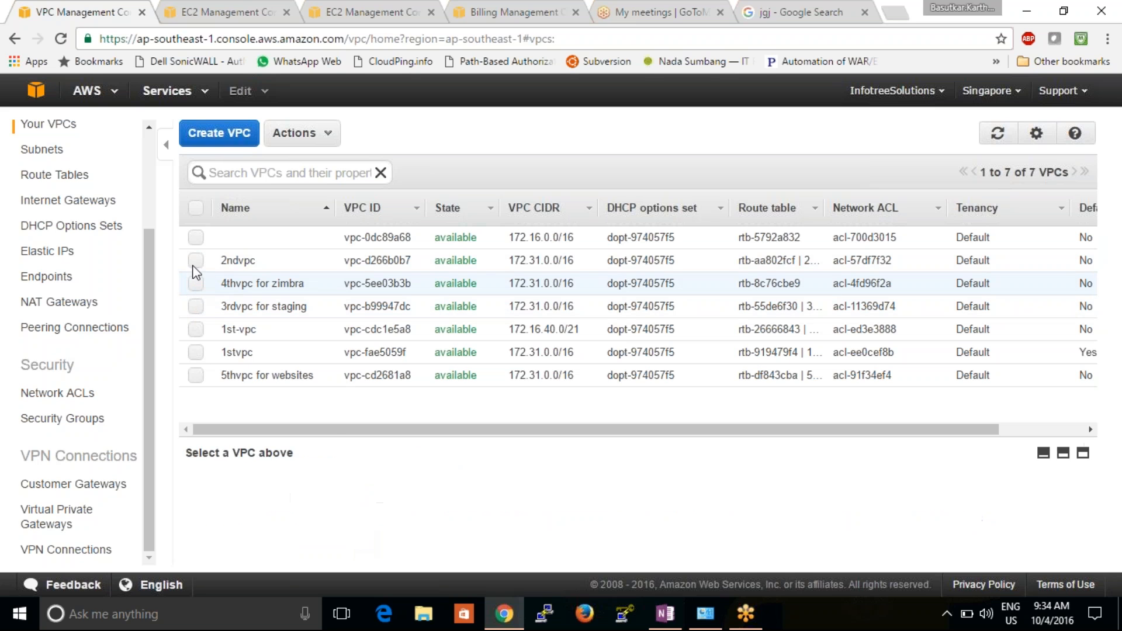
Check the flow logs of 2ndvpc and the unnamed VPC vpc-0dc89a68, and clear the selection
left_click(196, 260)
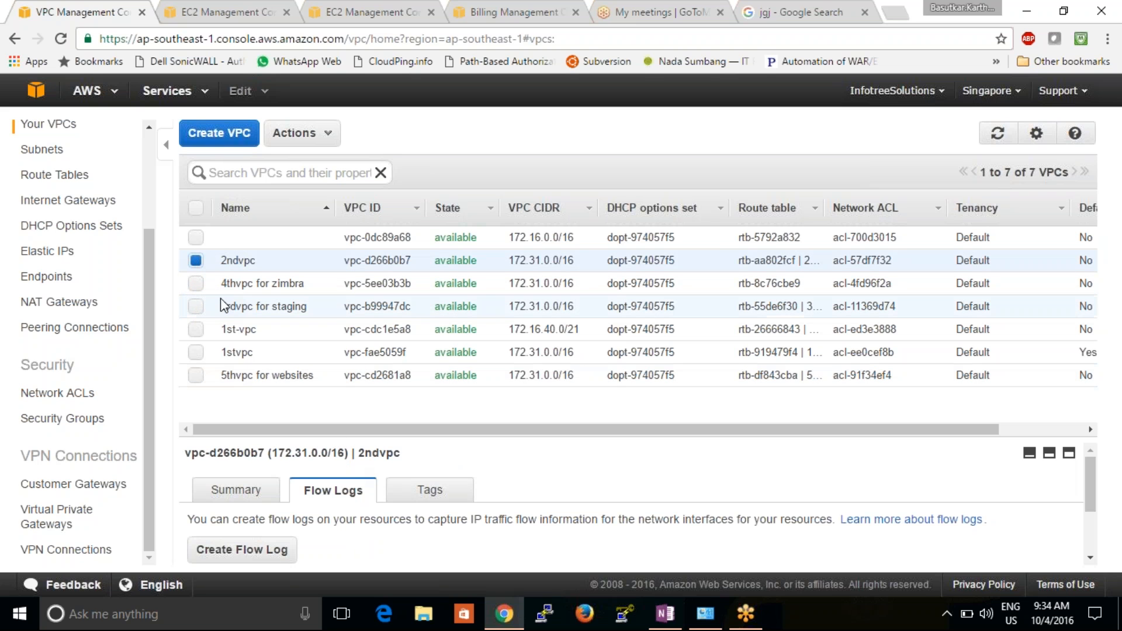
left_click(195, 258)
left_click(196, 237)
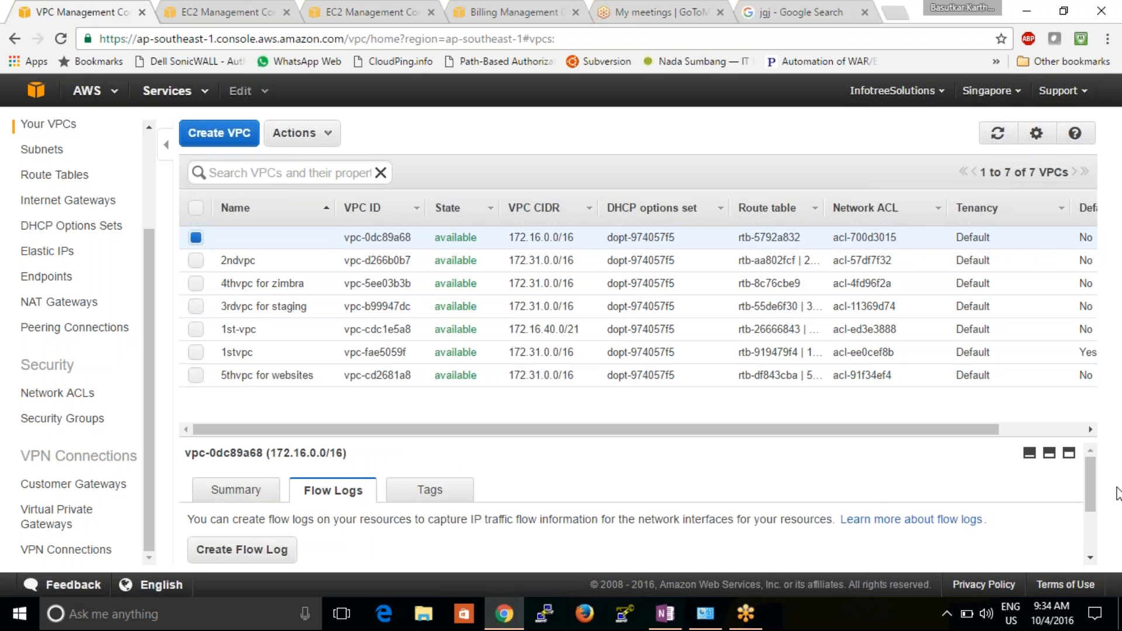
left_click_drag(1091, 488, 1093, 549)
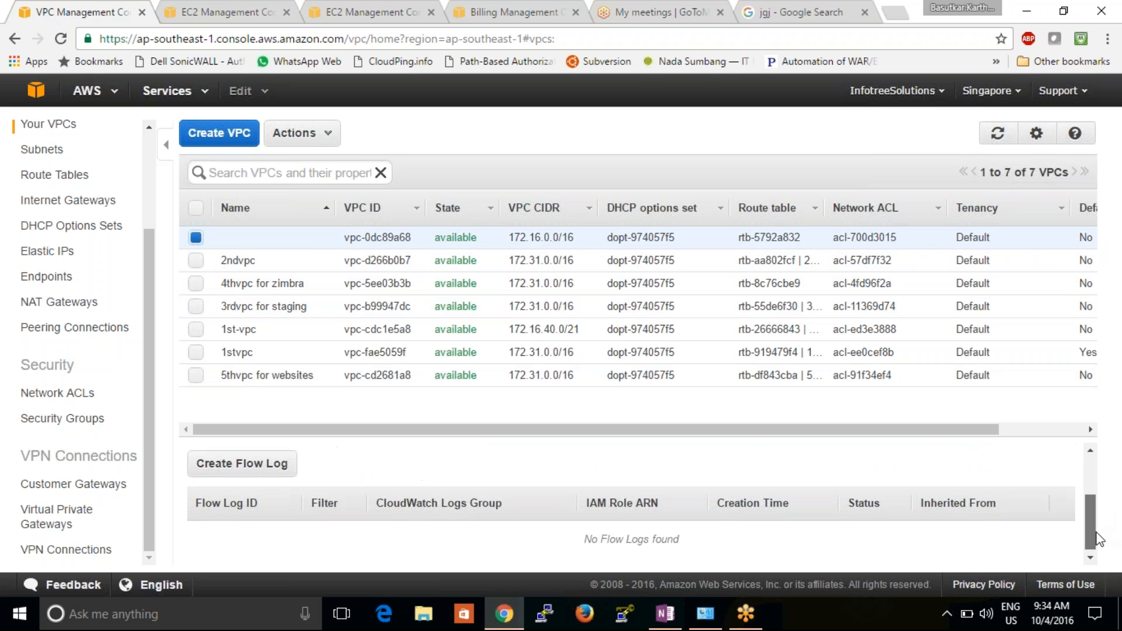
left_click(196, 260)
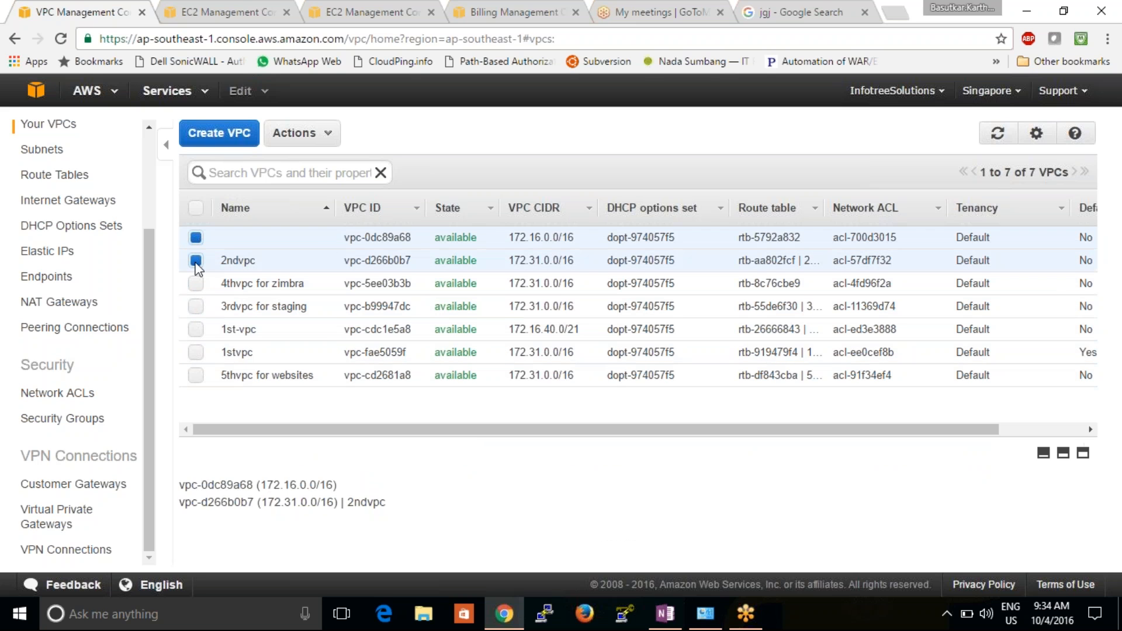
left_click(195, 238)
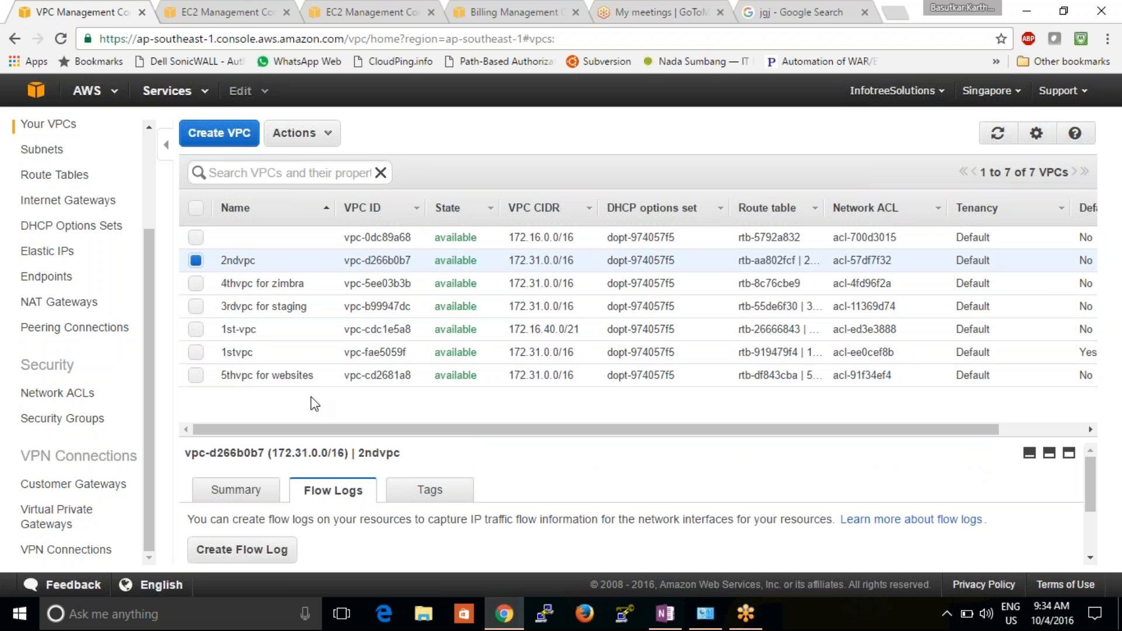
left_click_drag(1091, 509, 1090, 546)
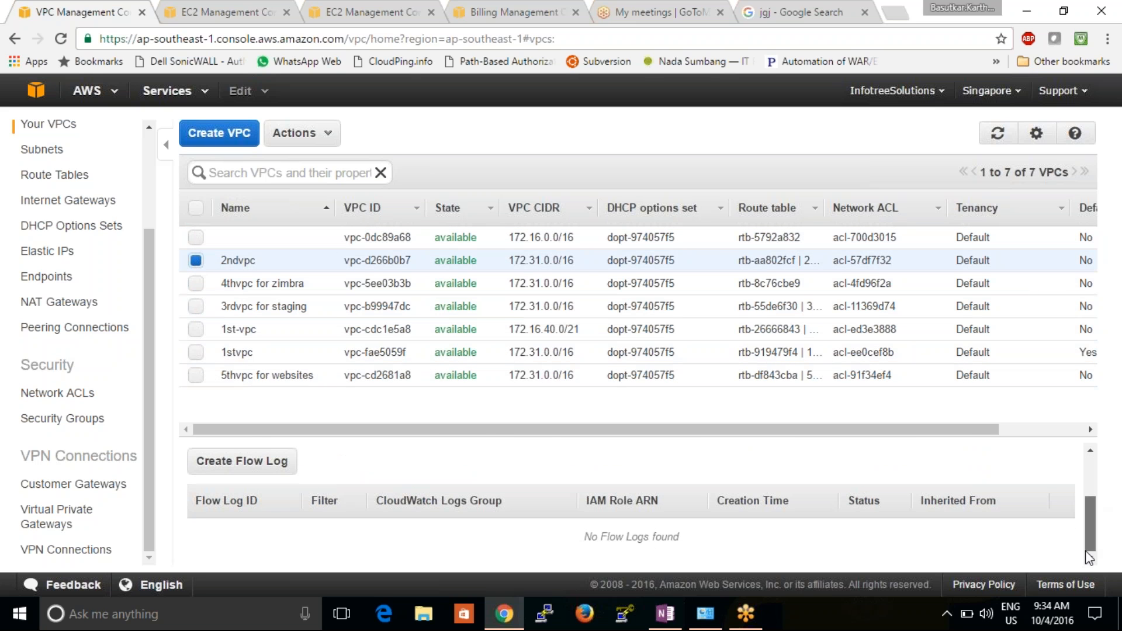
left_click(196, 260)
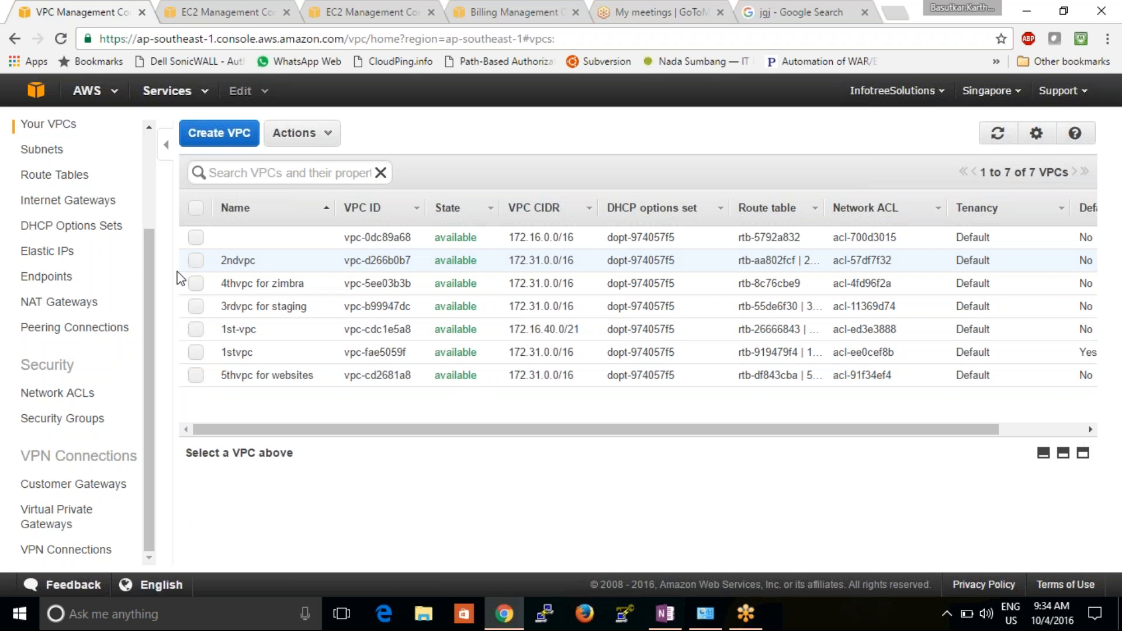
Select 1stvpc again, view its flow log entry with the CloudWatch log group, and deselect the VPC
left_click(208, 352)
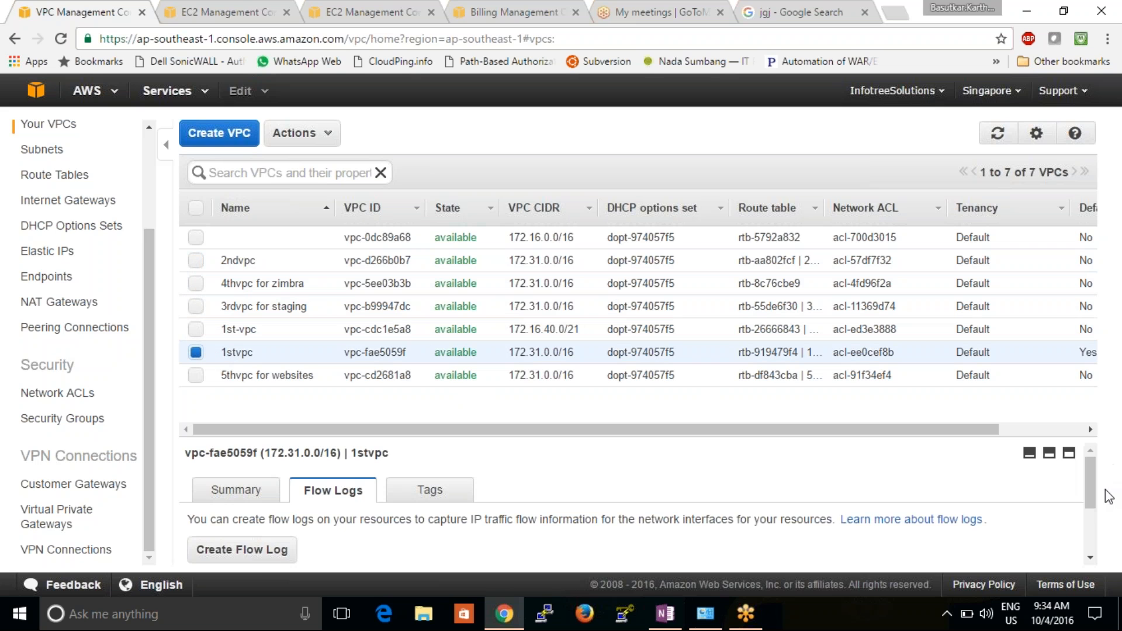
left_click_drag(1094, 494, 1092, 533)
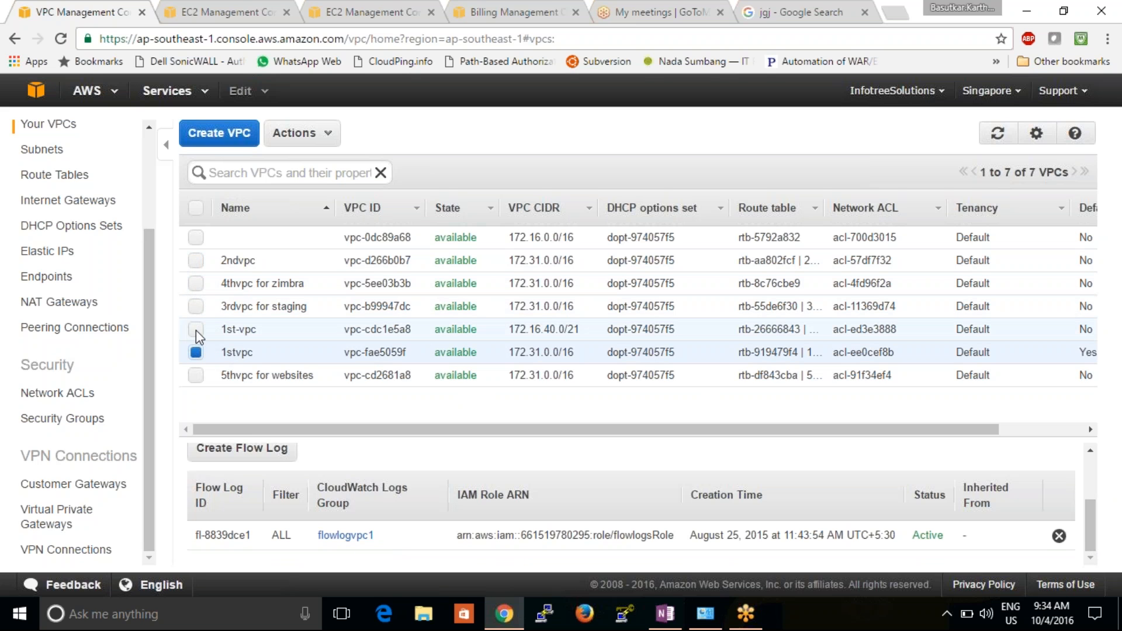
left_click(196, 350)
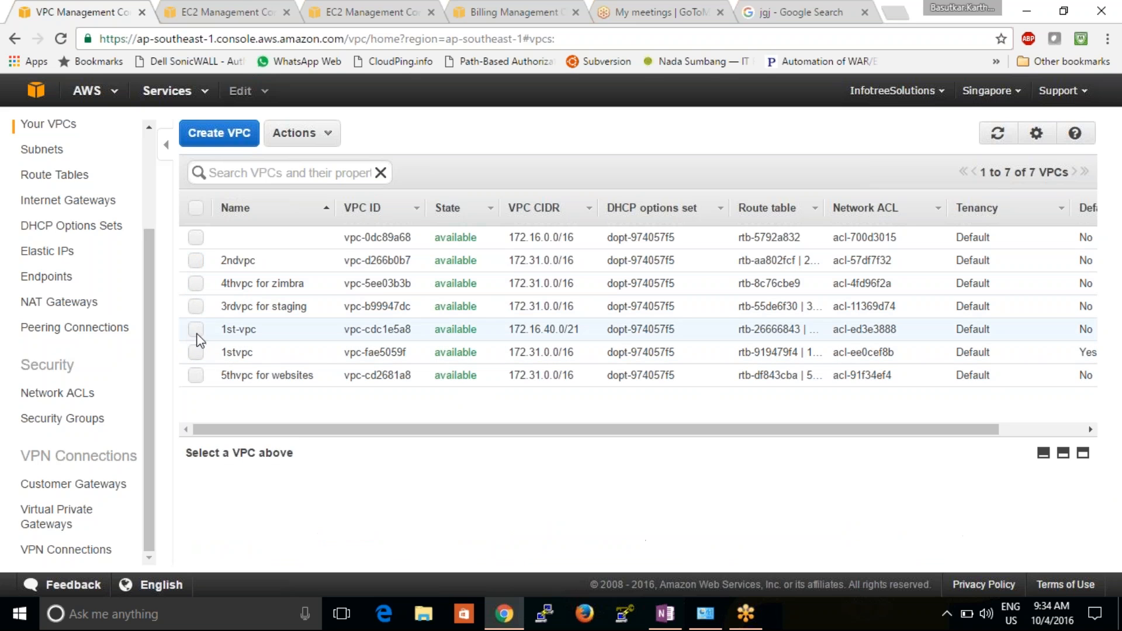
Open the flow log creation form for 1st-vpc to view its fields, and cancel it without creating a log
left_click(196, 331)
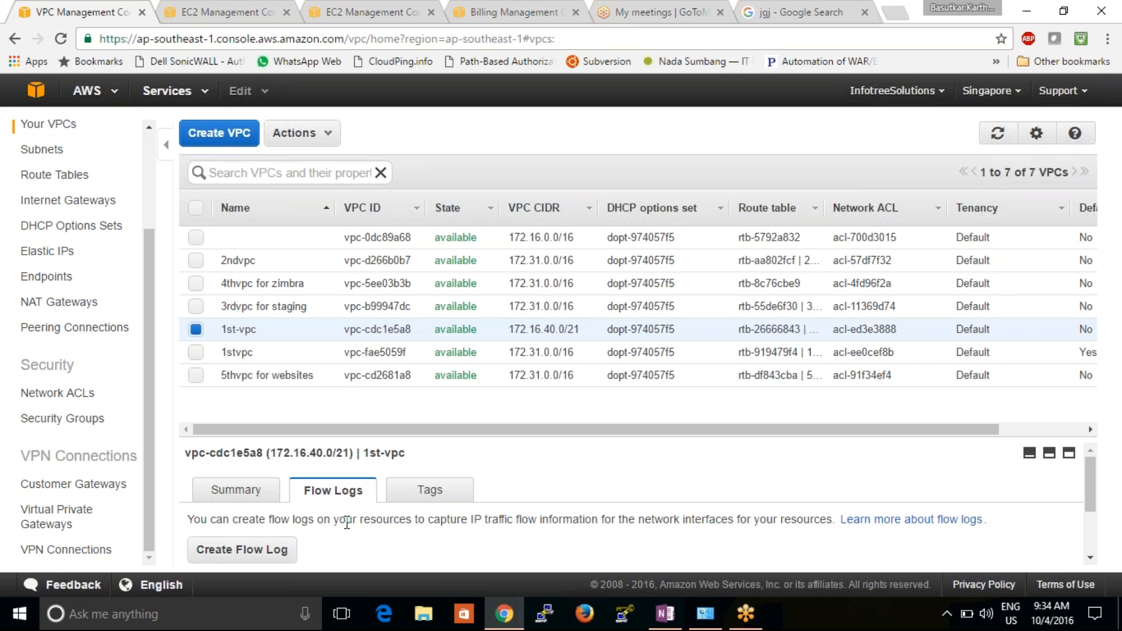
left_click(275, 558)
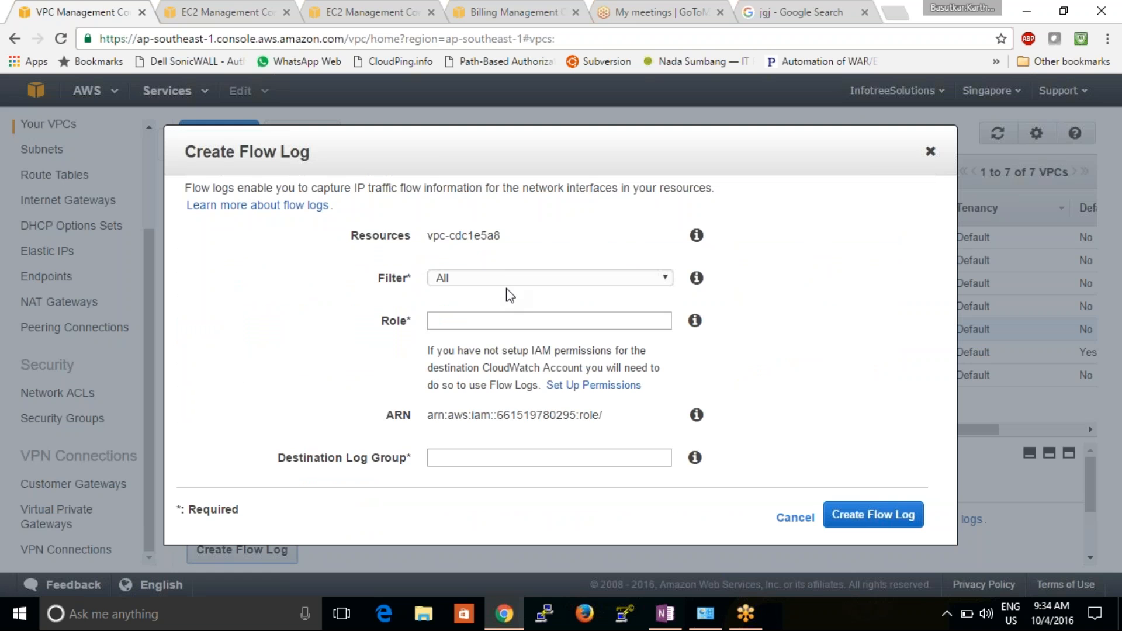
left_click(796, 517)
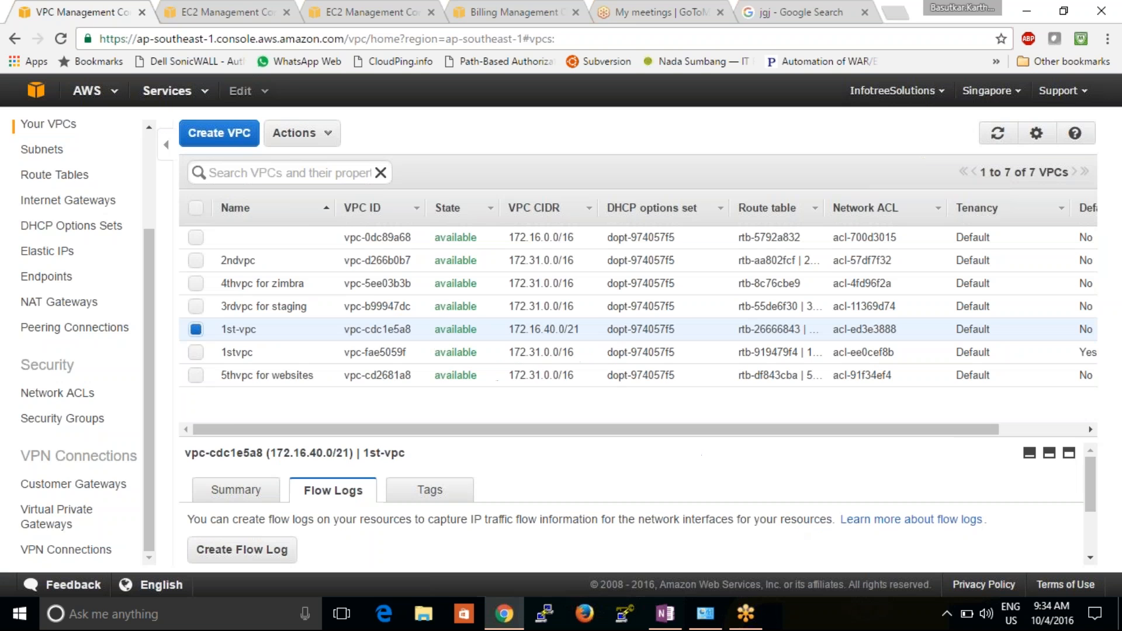
Check the flow log lists of 1st-vpc and 1stvpc again in the VPC list
left_click(248, 18)
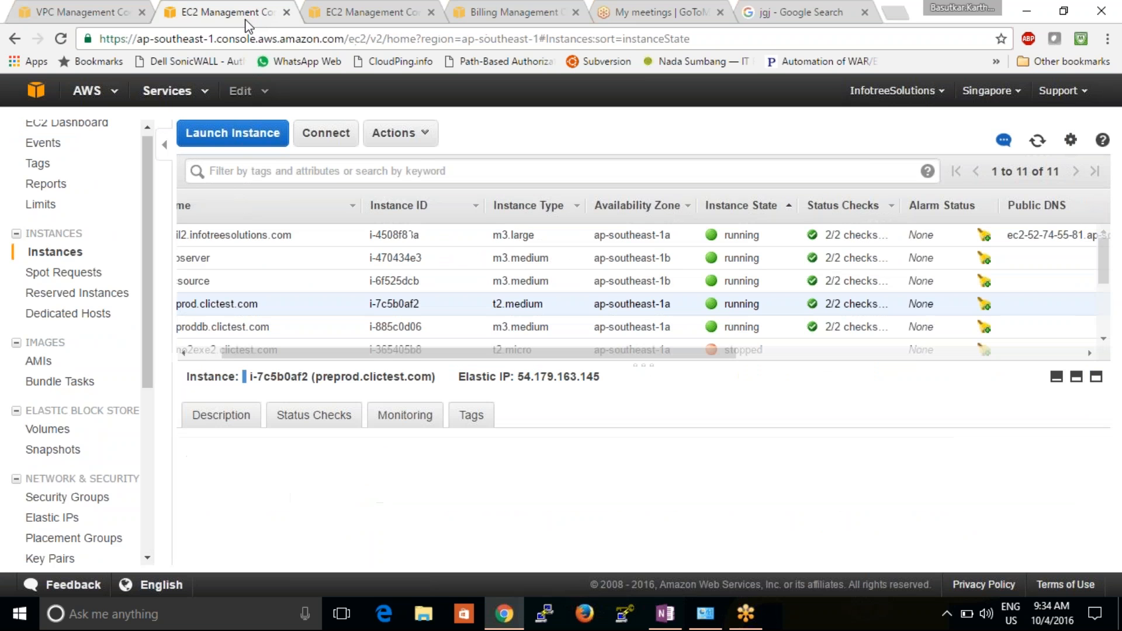
left_click(365, 10)
left_click(75, 12)
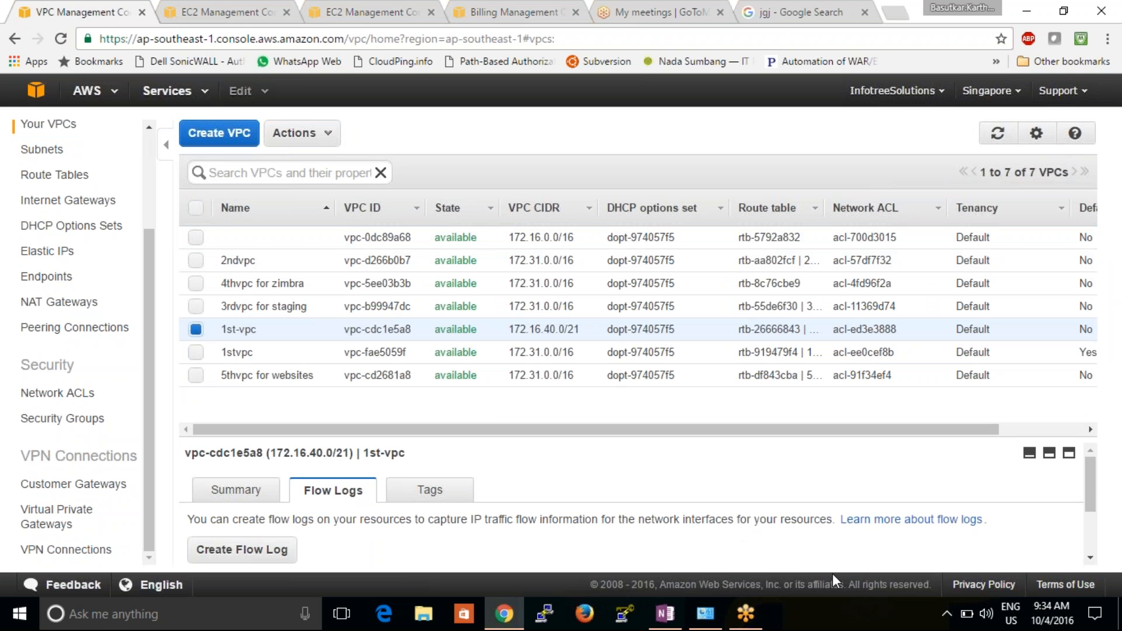
scroll(1092, 489, "down", 2)
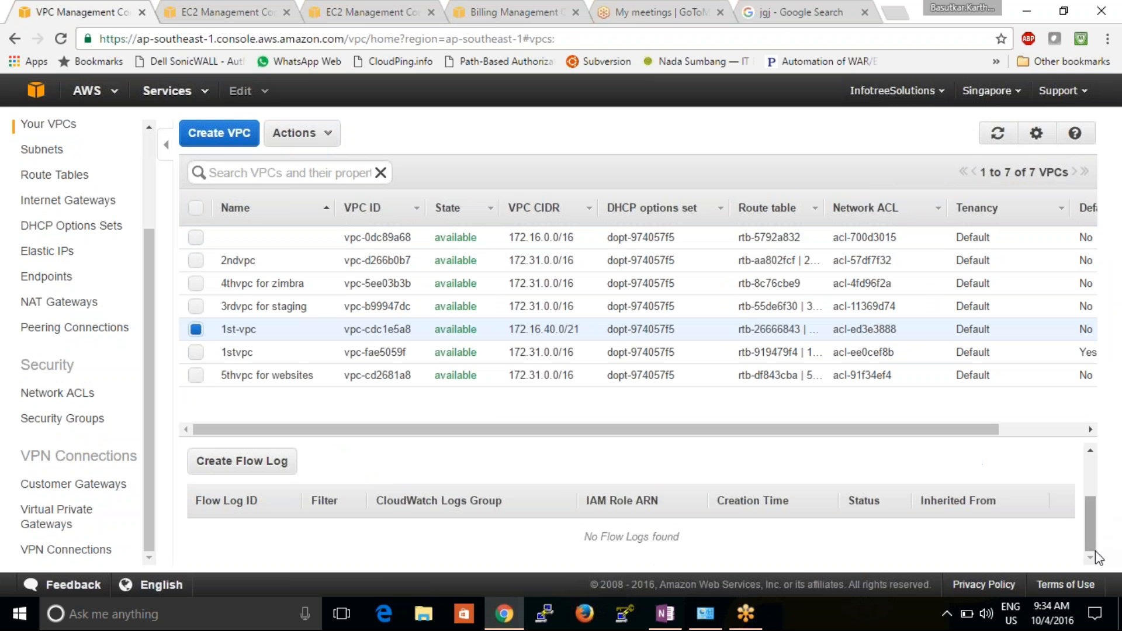
left_click(197, 350)
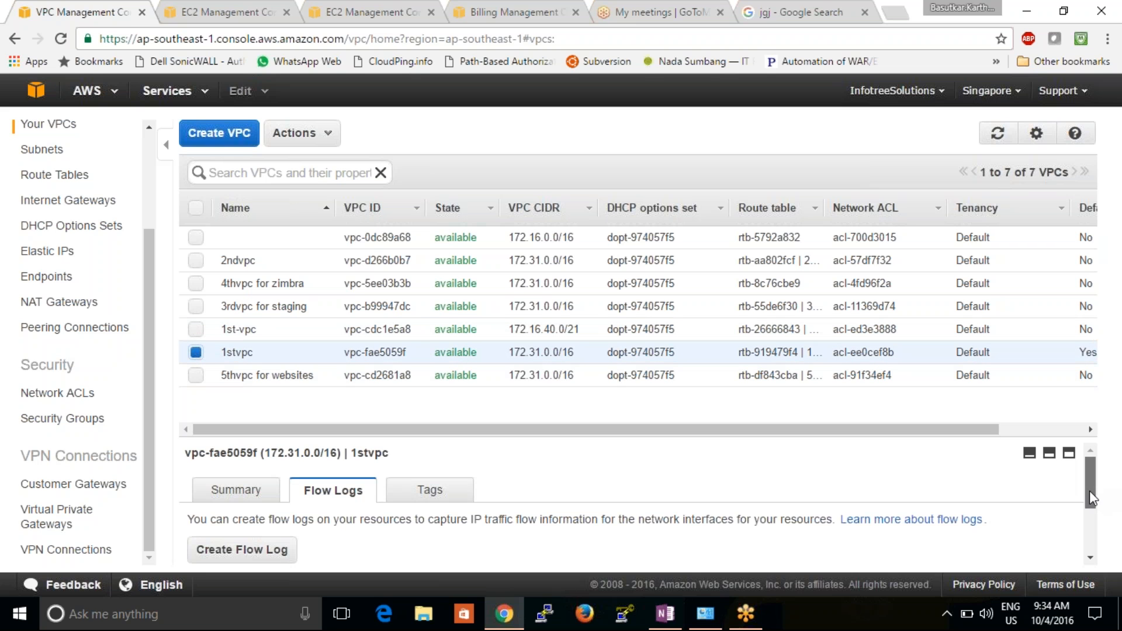
scroll(1092, 526, "down", 2)
scroll(1097, 535, "down", 1)
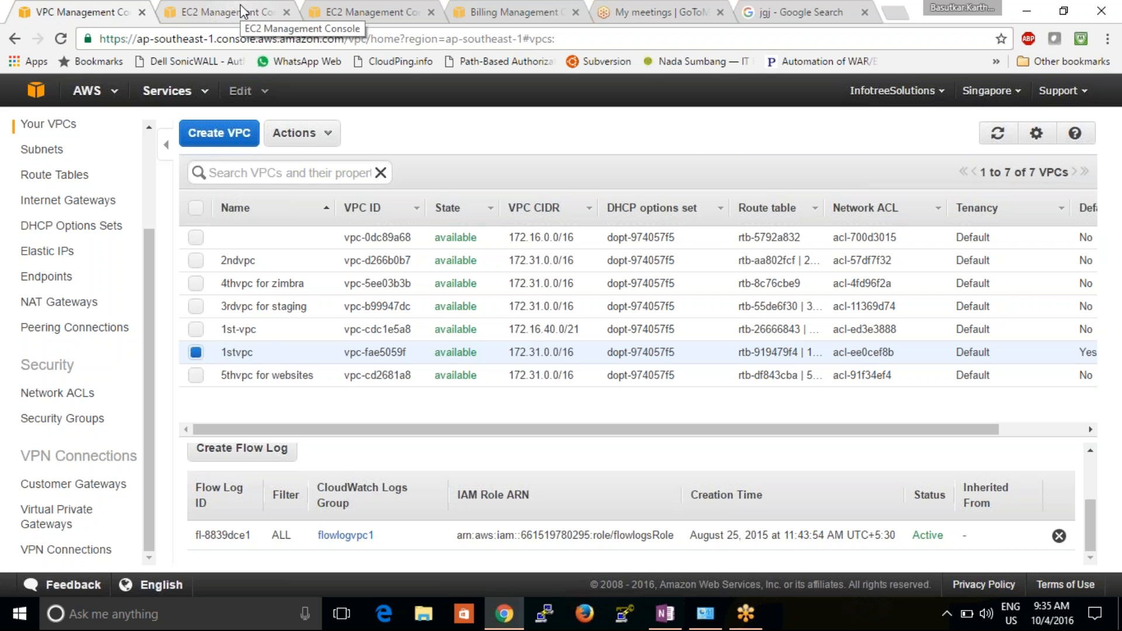
Load the AWS console home page in place of the network interfaces page, and return to the flow log of 1stvpc
left_click(536, 16)
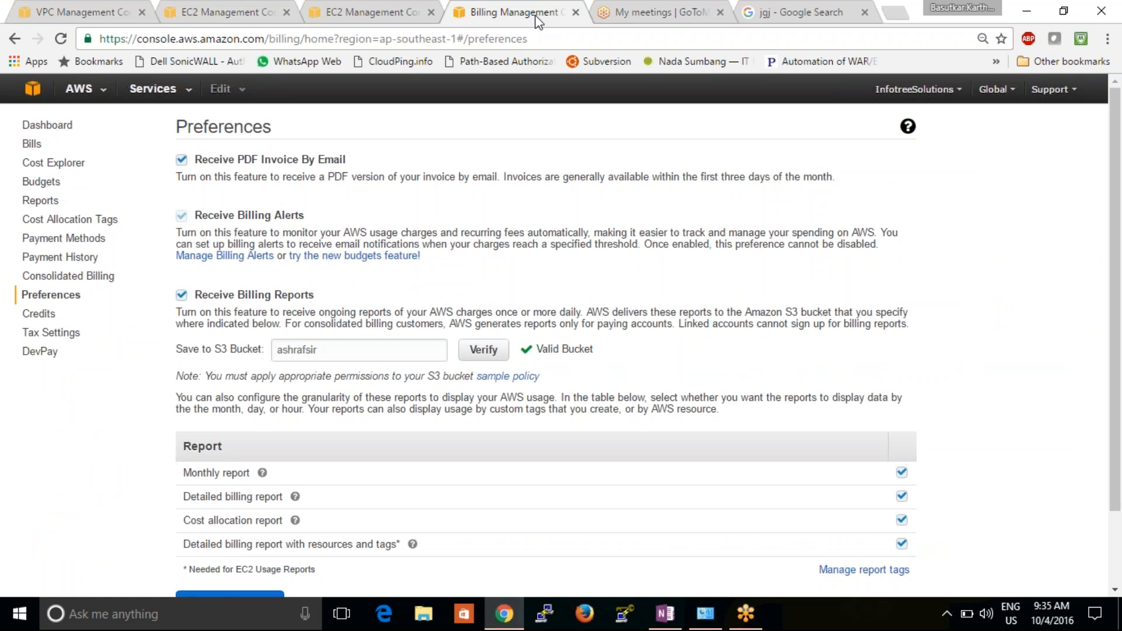
left_click(371, 12)
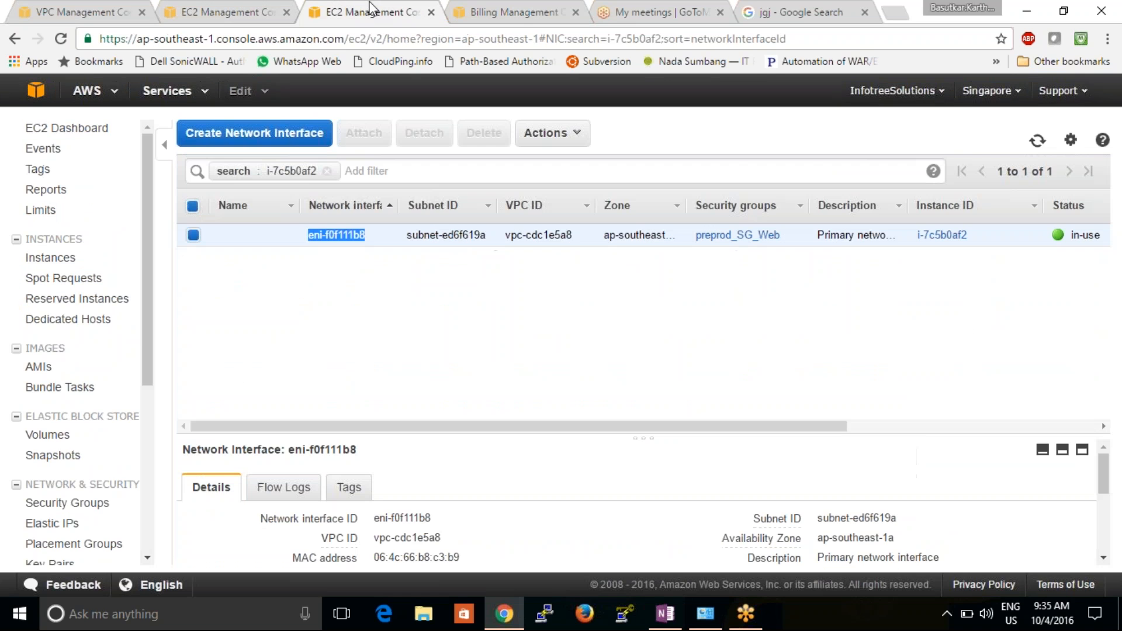
left_click(253, 14)
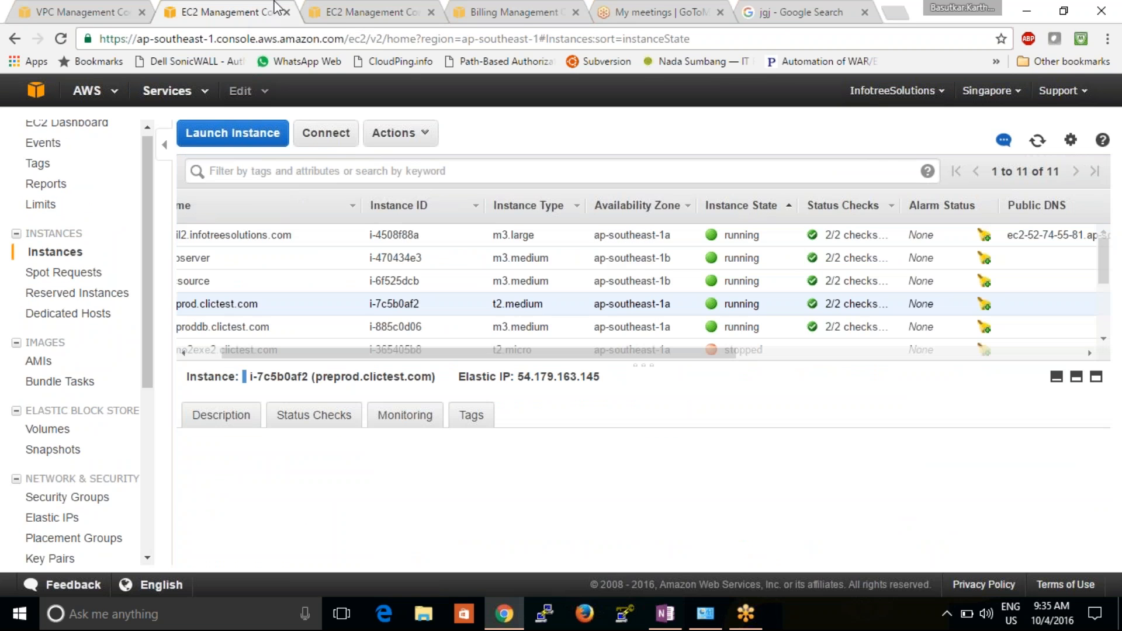
left_click(344, 17)
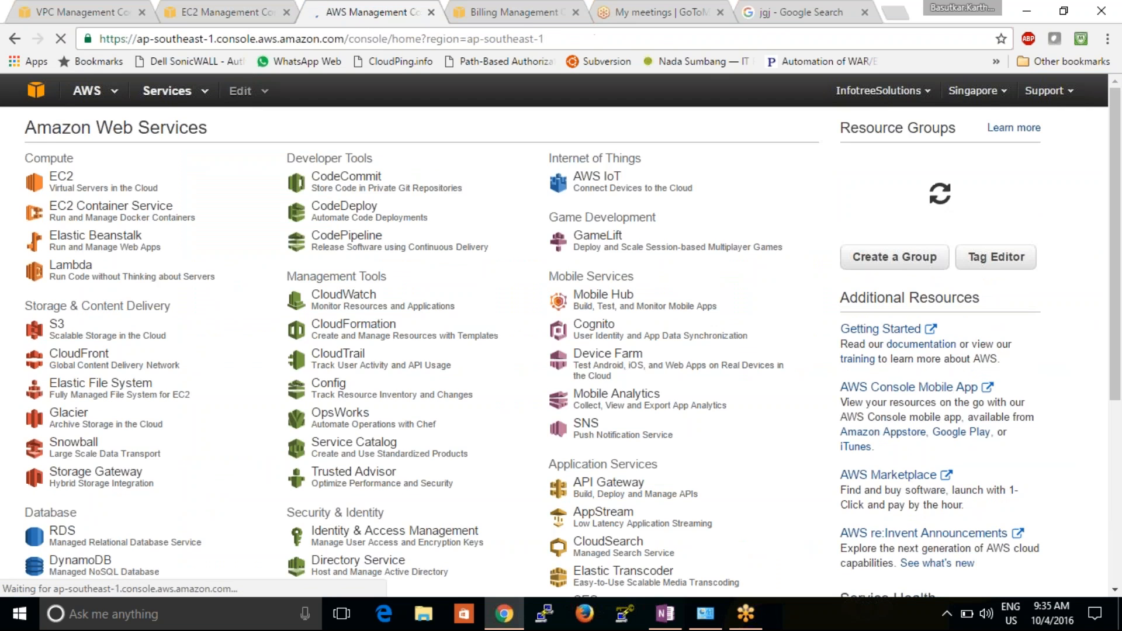
left_click(68, 10)
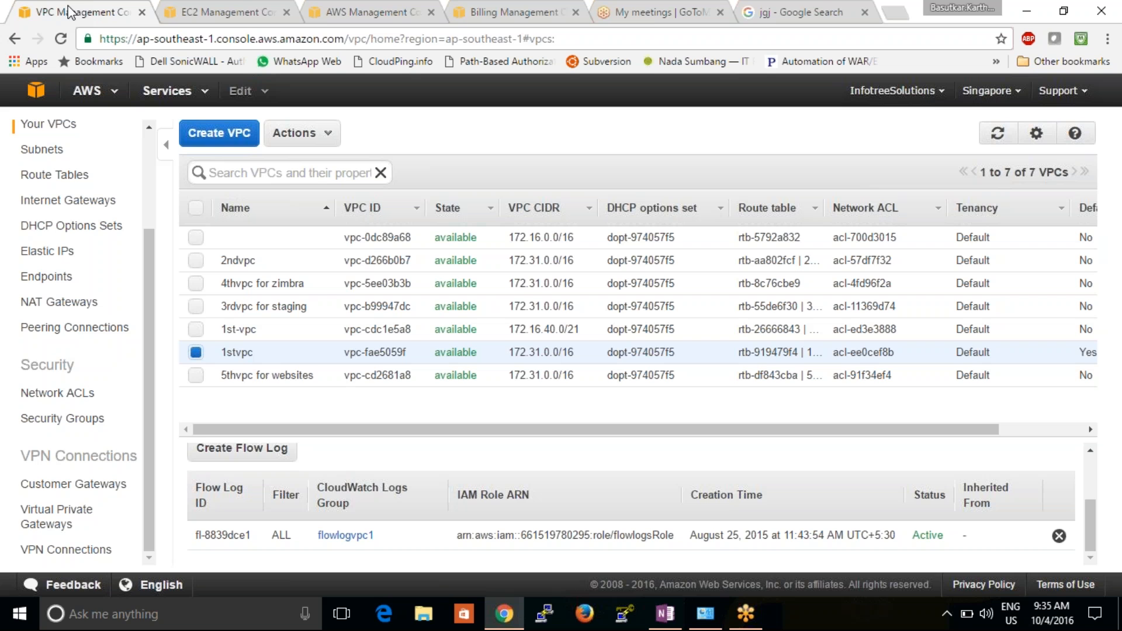
mouse_move(1094, 528)
left_mouse_down()
mouse_move(1094, 500)
mouse_move(1097, 534)
left_mouse_up()
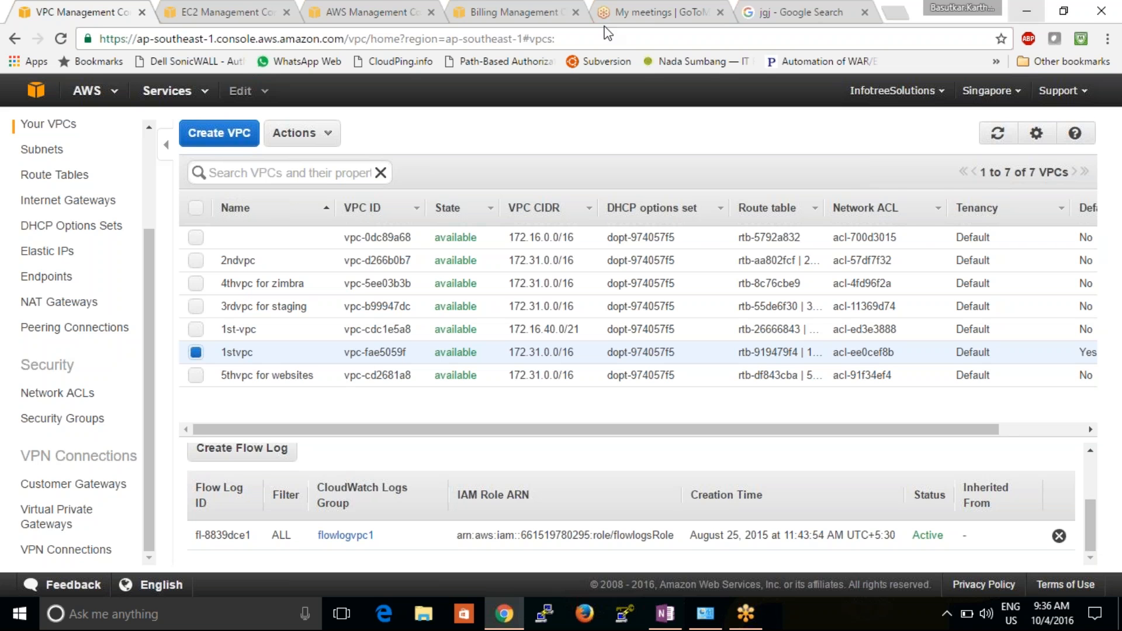
Open the eni-041e5162-all log stream of the CloudWatch log group flowlogvpc1 and expand its 11:06:49 event
left_click(245, 9)
left_click(341, 15)
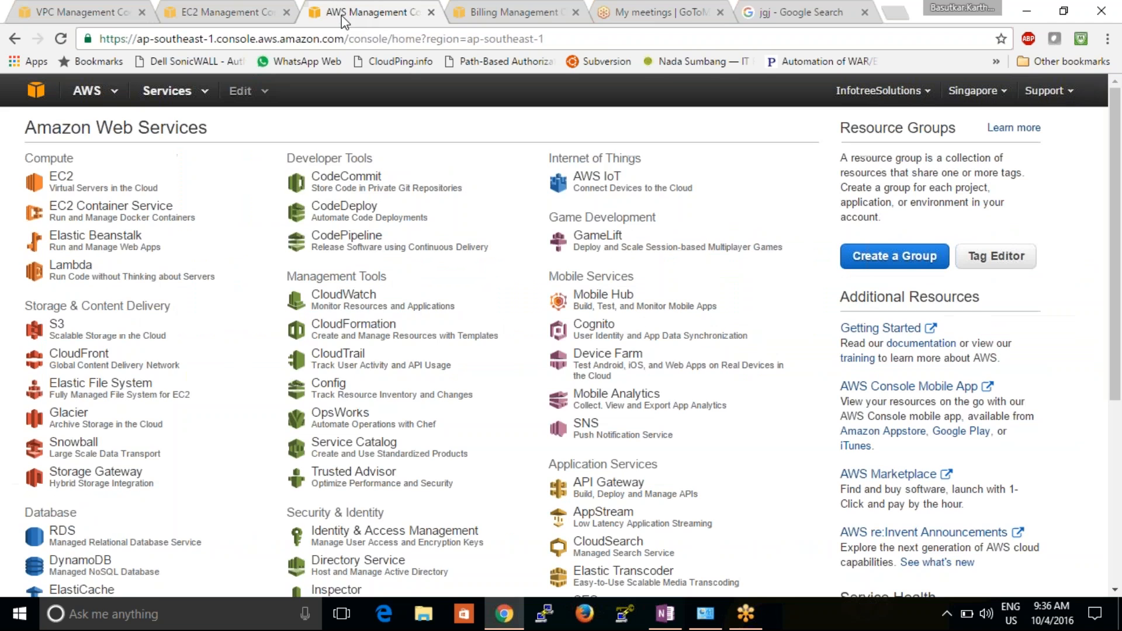
left_click(336, 304)
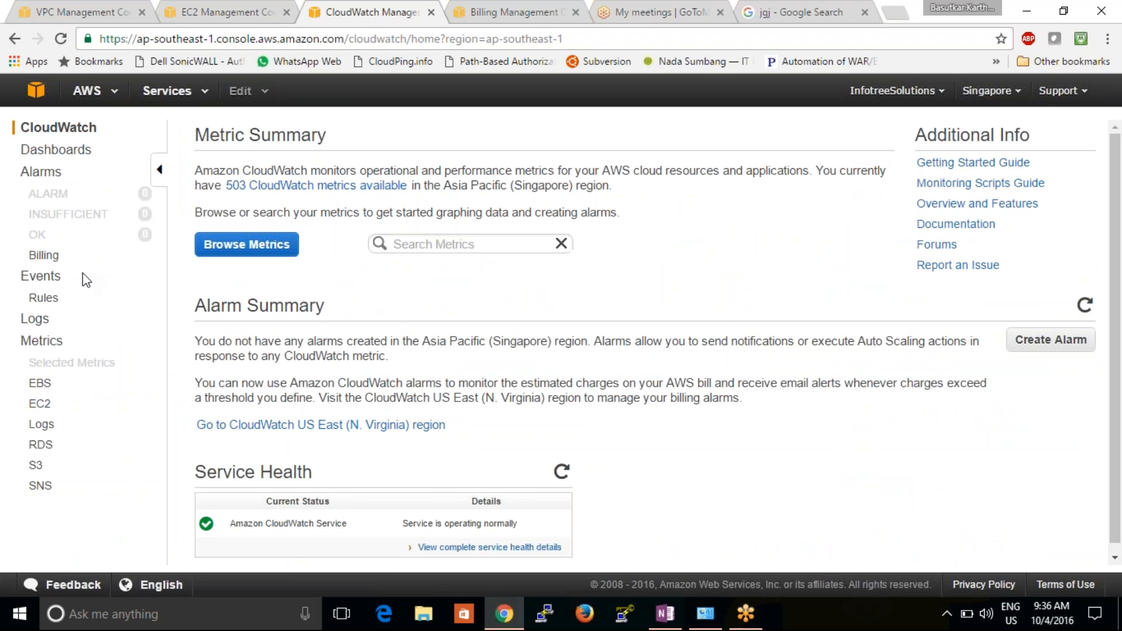
left_click(43, 320)
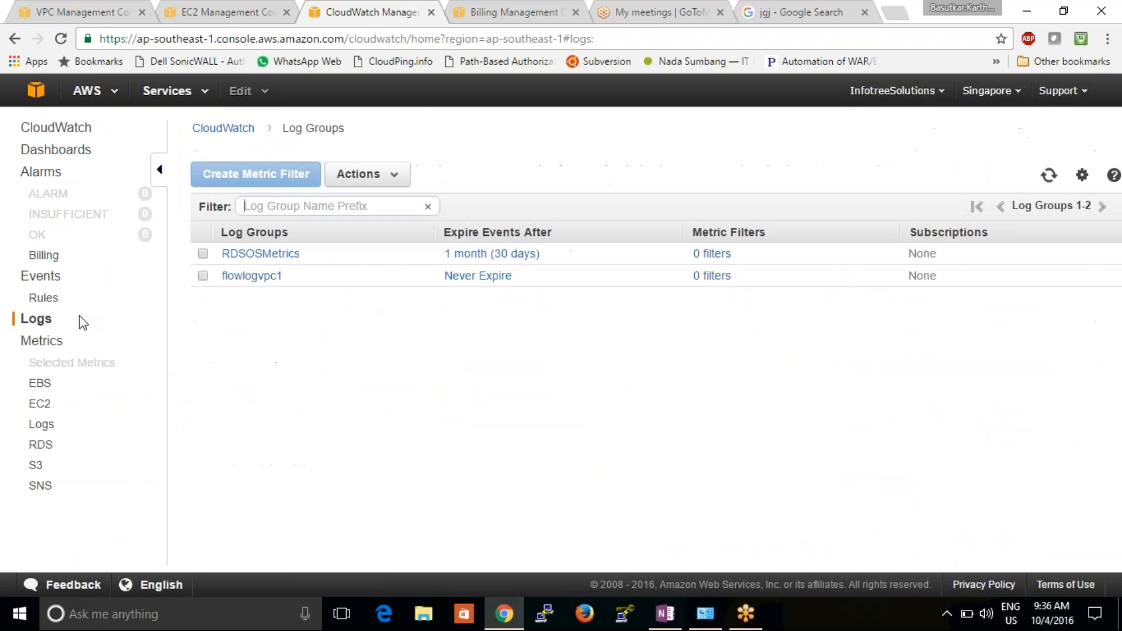
left_click(259, 277)
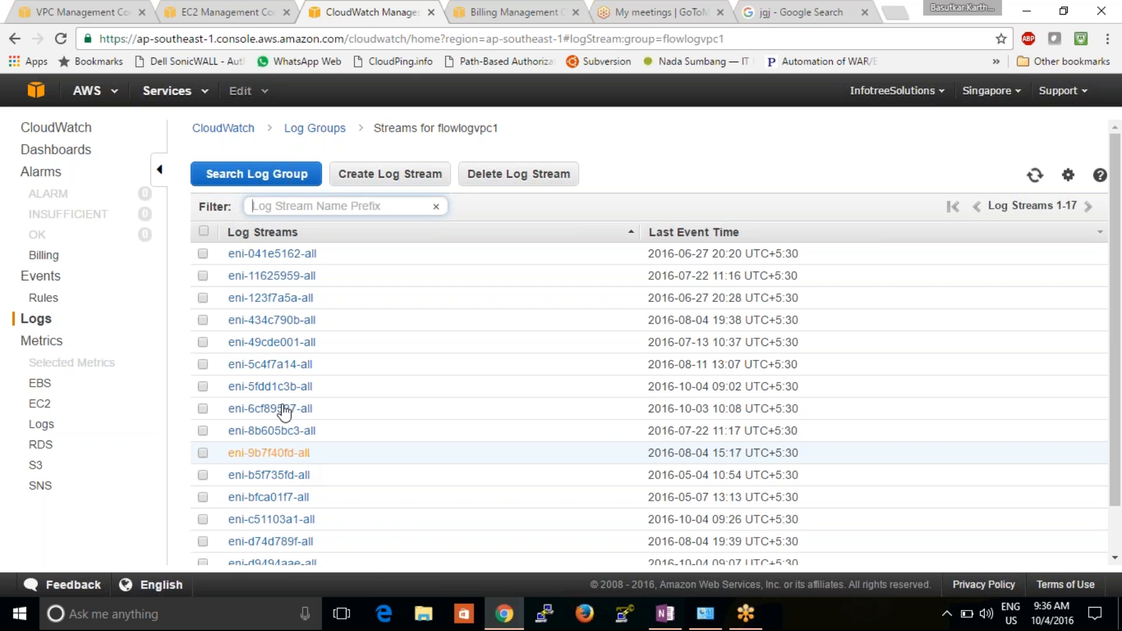
left_click(257, 254)
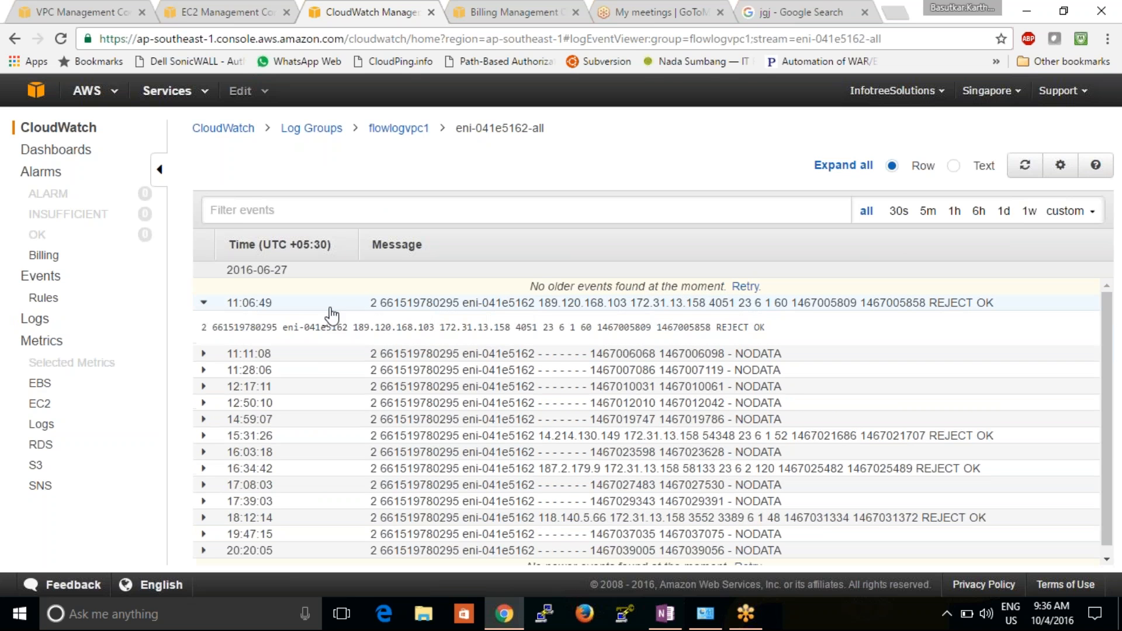
Examine the expanded 11:06:49 event by highlighting its network interface ID, source and destination addresses, timestamps and action
left_click_drag(223, 326, 510, 357)
left_click(502, 324)
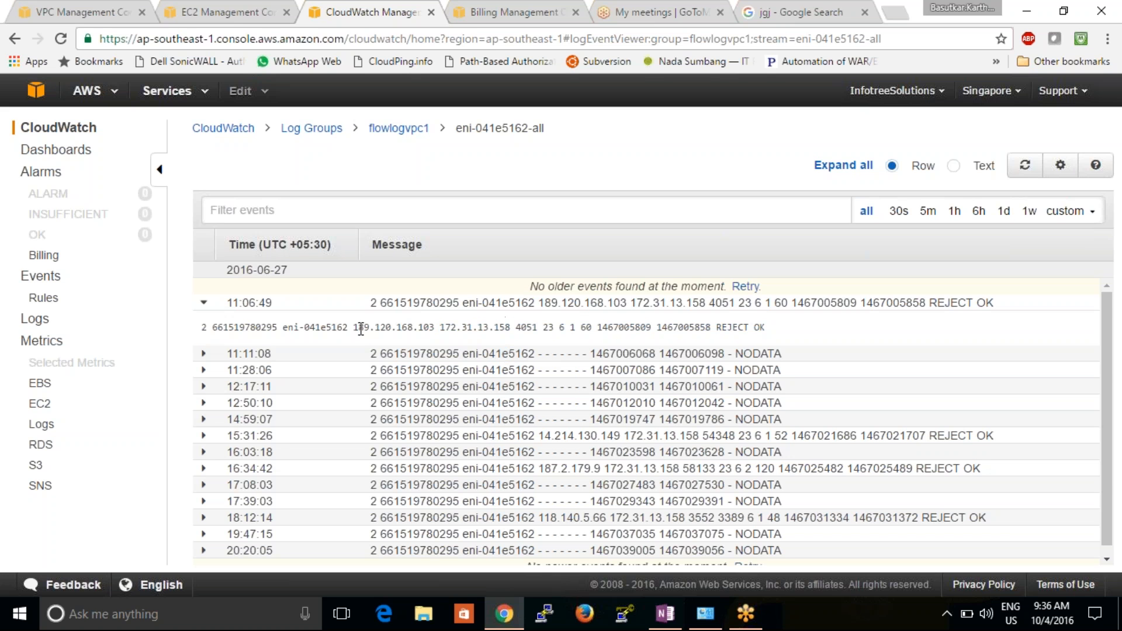
left_click_drag(353, 327, 433, 331)
left_click_drag(441, 329, 512, 329)
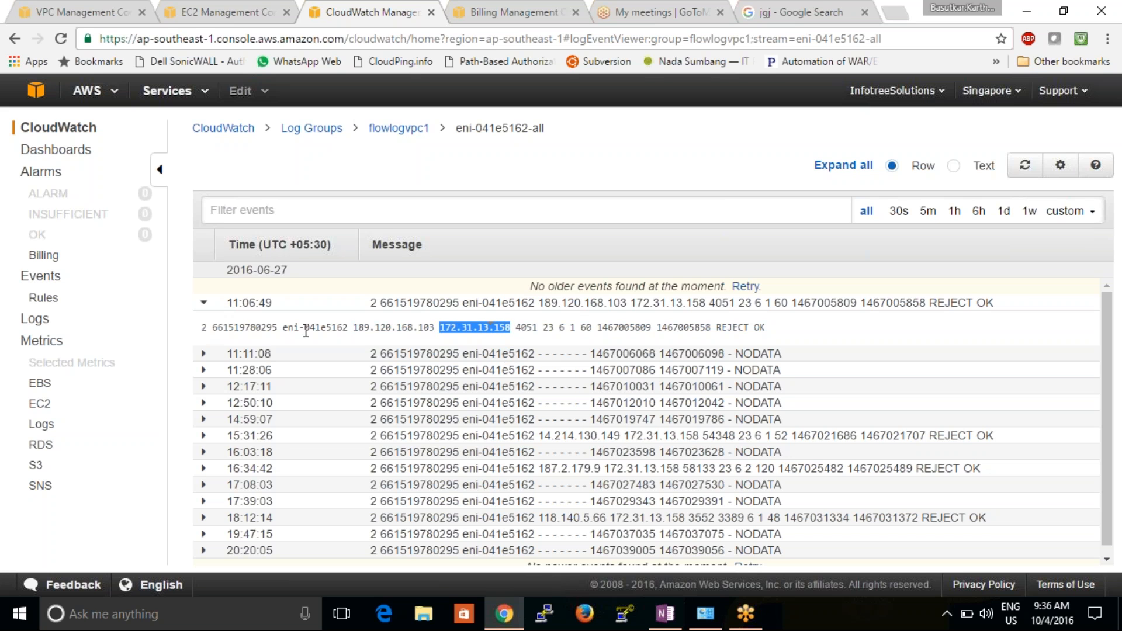
left_click_drag(282, 329, 338, 329)
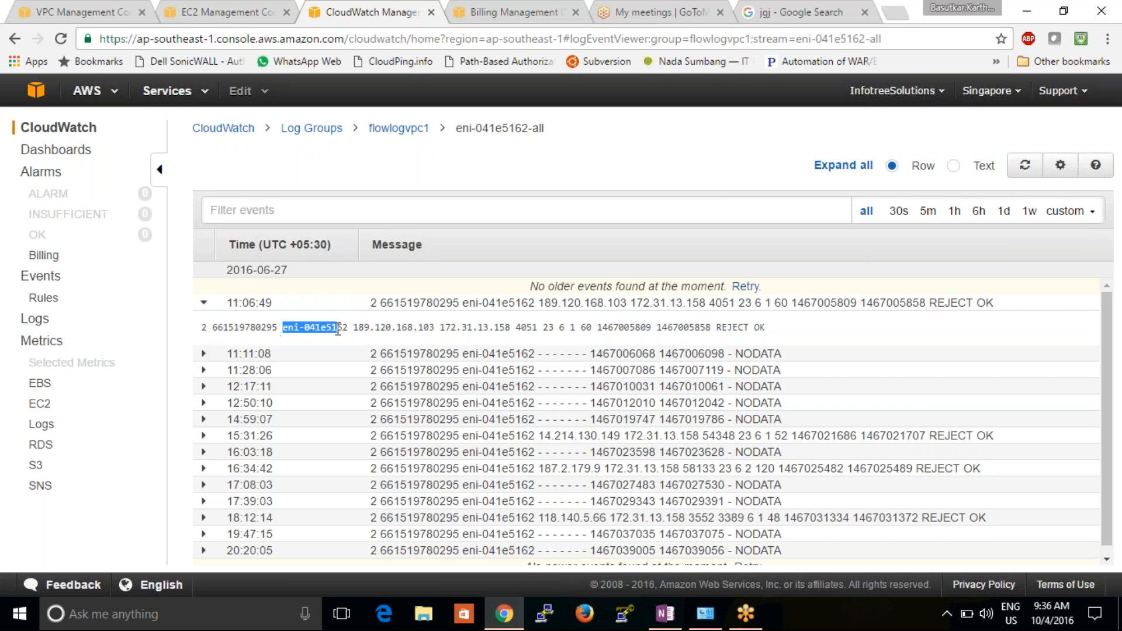
left_click_drag(439, 329, 525, 329)
left_click_drag(597, 329, 755, 330)
left_click(754, 329)
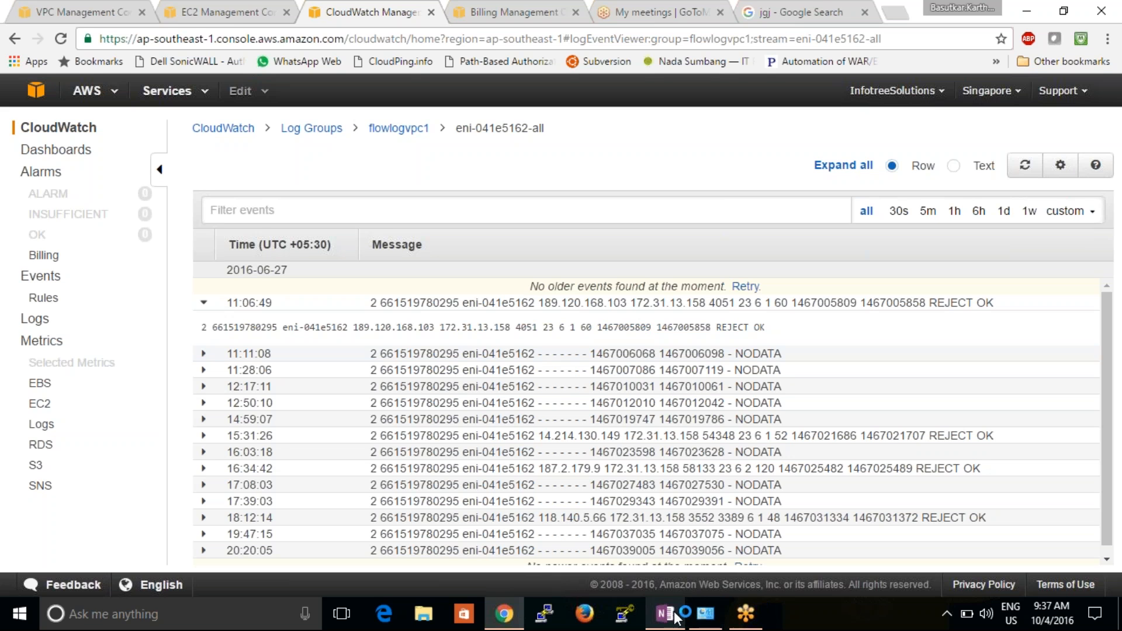
Switch to OneNote, maximize it, and look through the notes in New Section 1, aws day1 and awsday 2
mouse_move(674, 613)
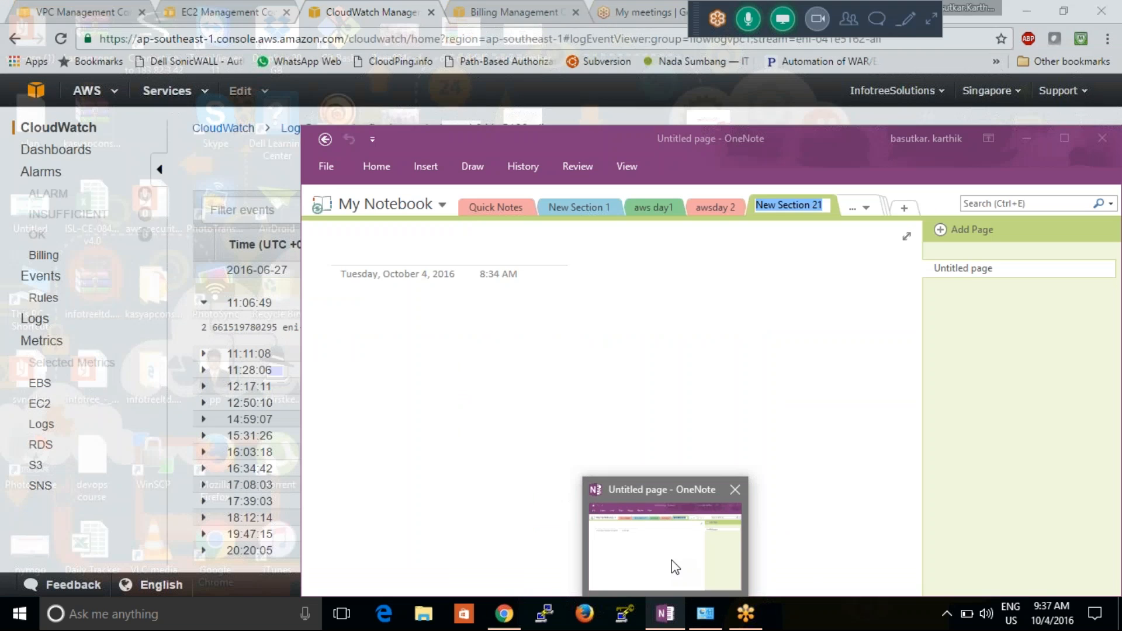
left_click(671, 560)
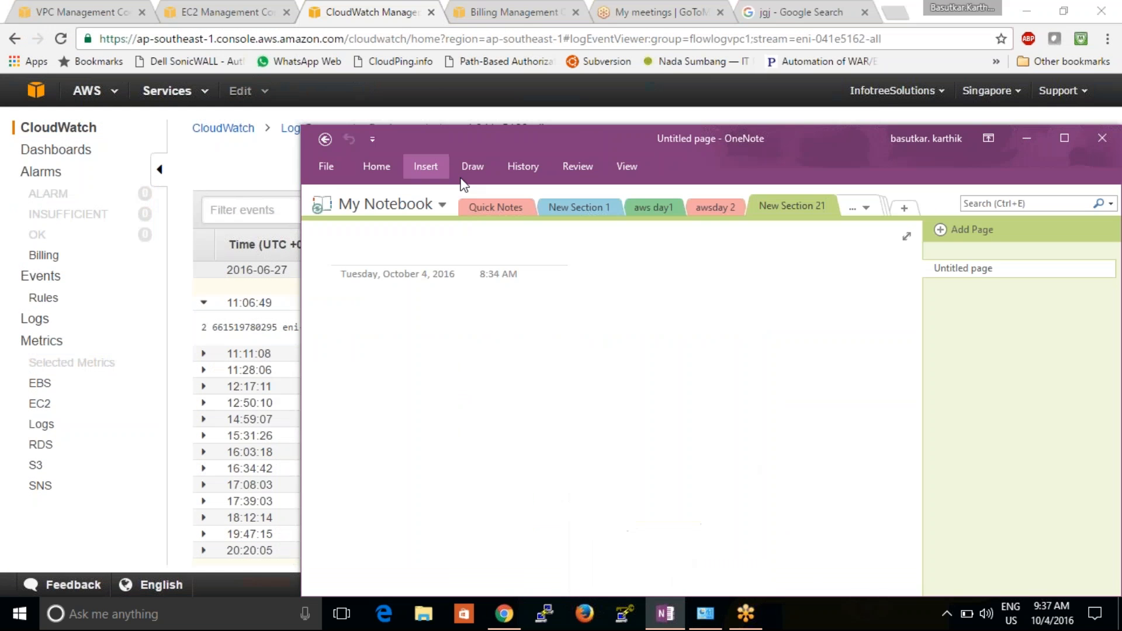
left_click(578, 206)
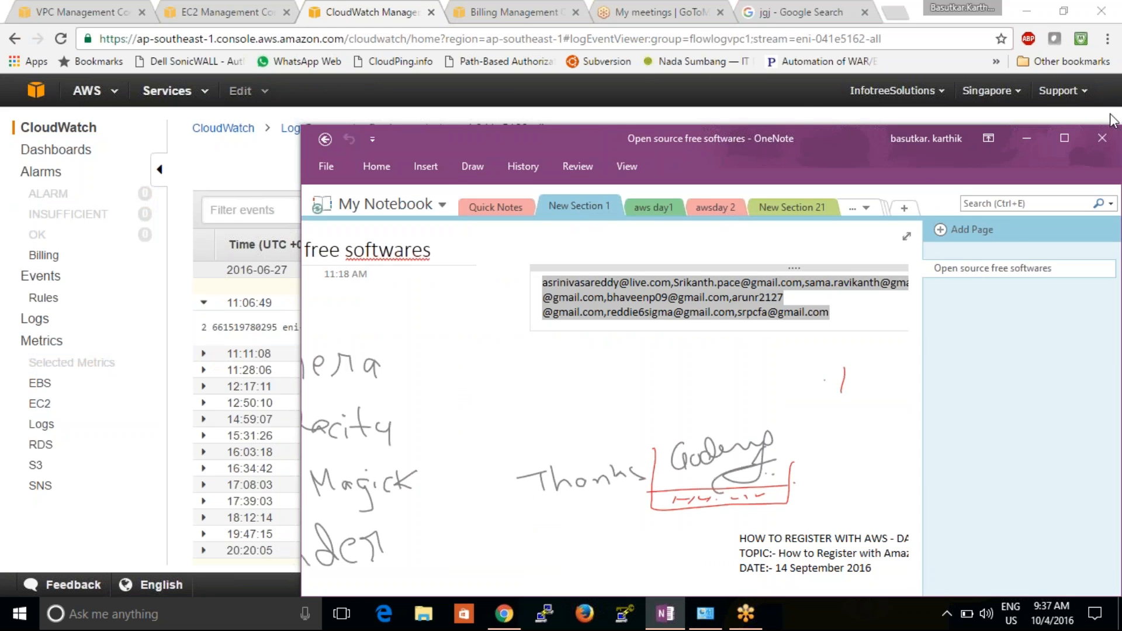
left_click(1062, 139)
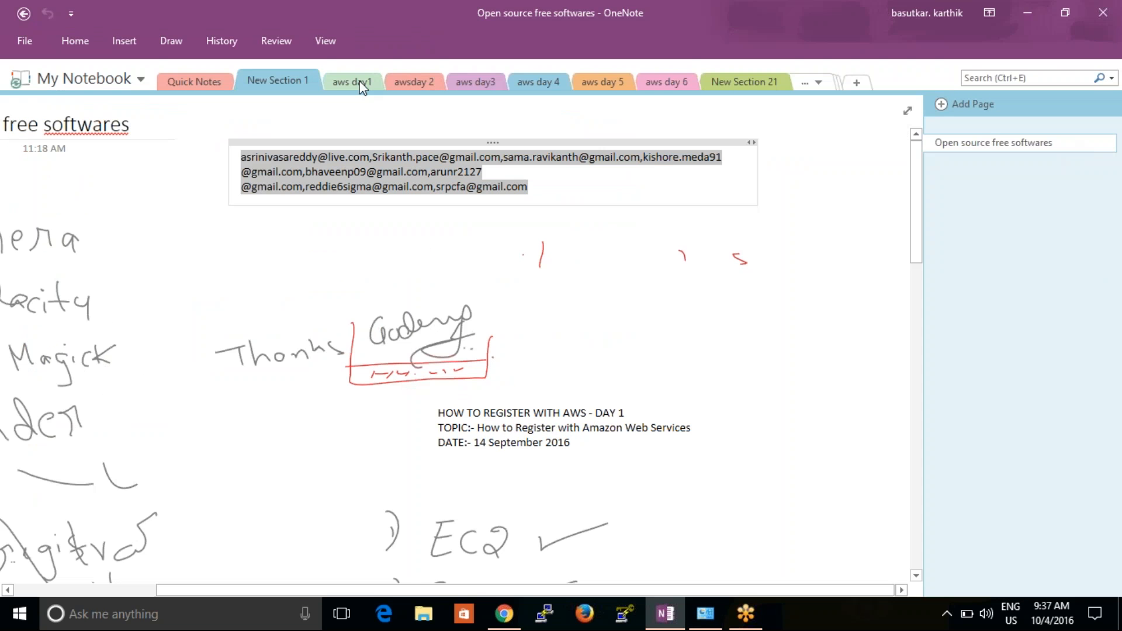
left_click(361, 83)
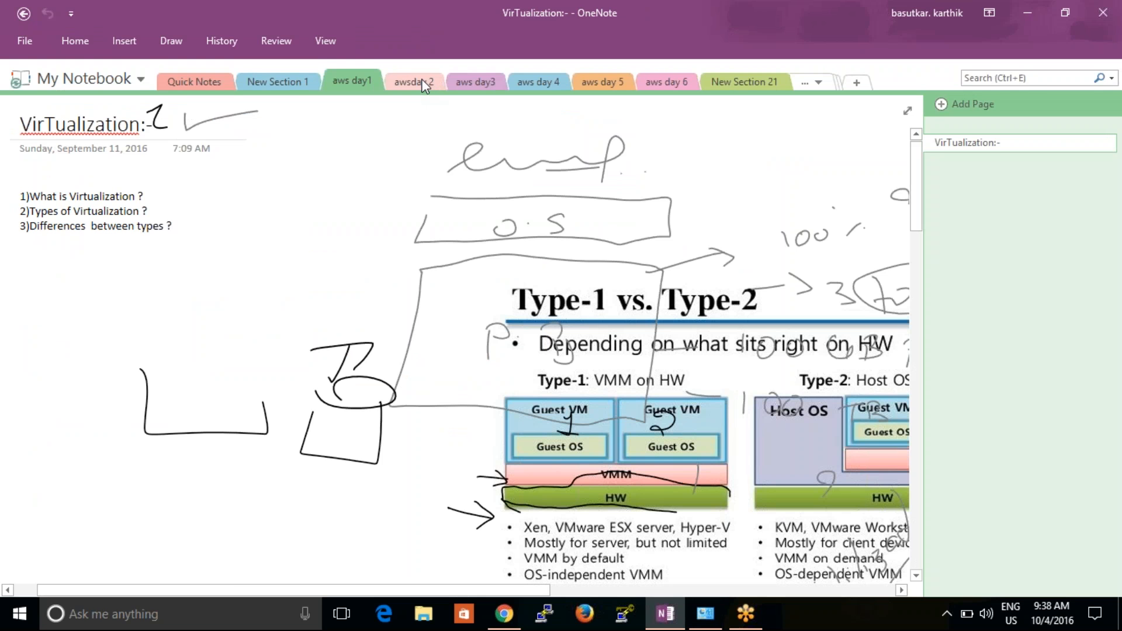
left_click(424, 84)
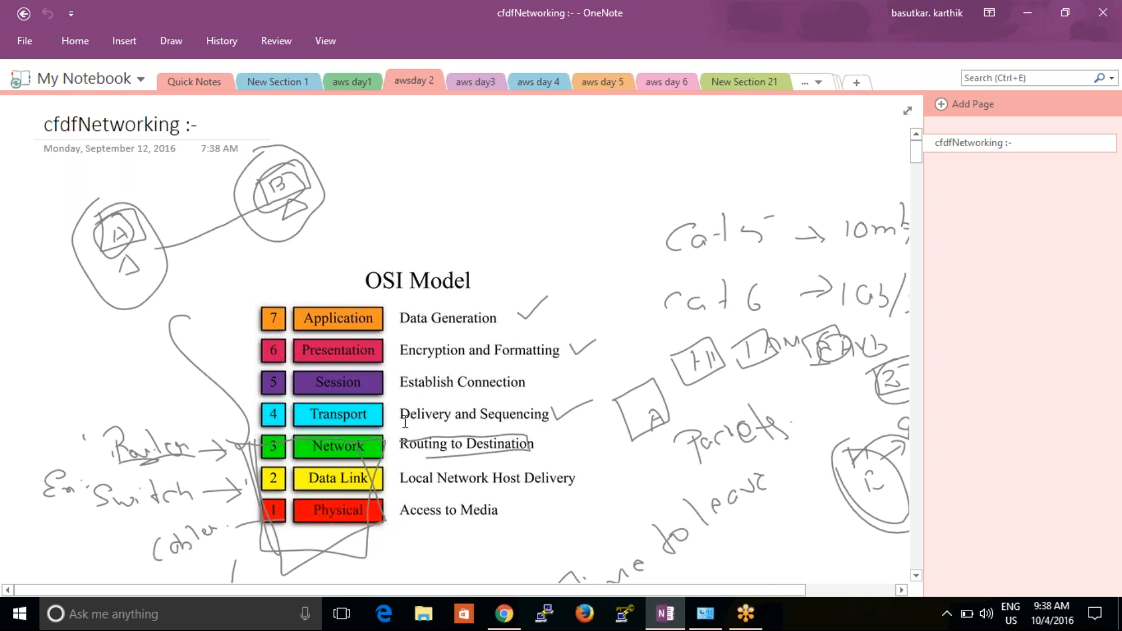
left_click(678, 462)
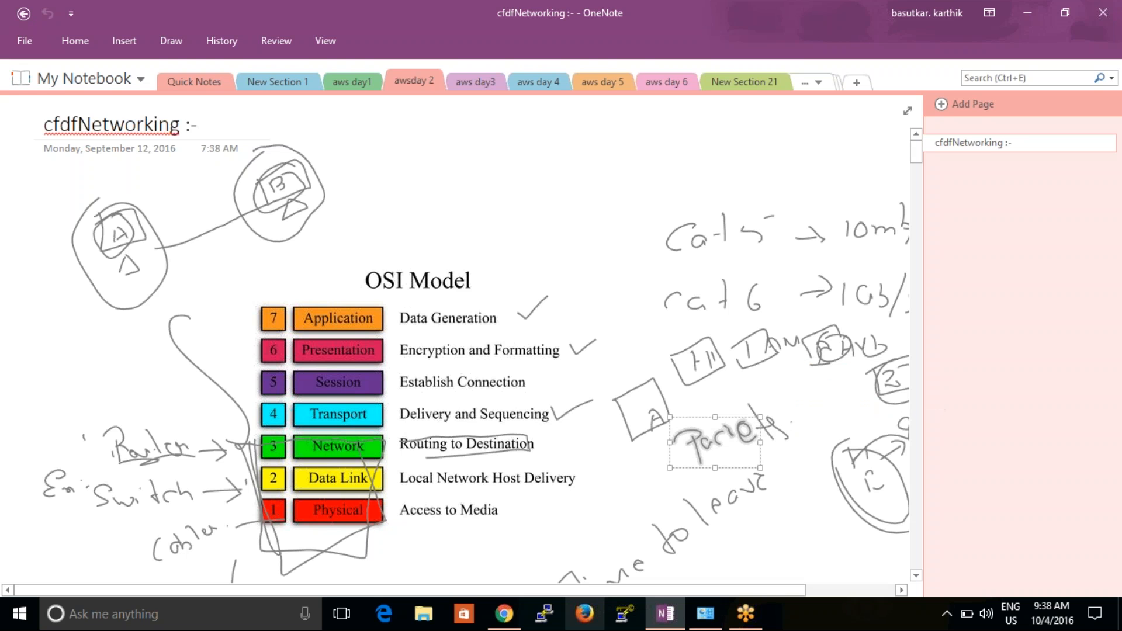
Switch back to Chrome and examine the 11:06:49 event's start timestamp, source and destination addresses, and REJECT action
left_click(504, 613)
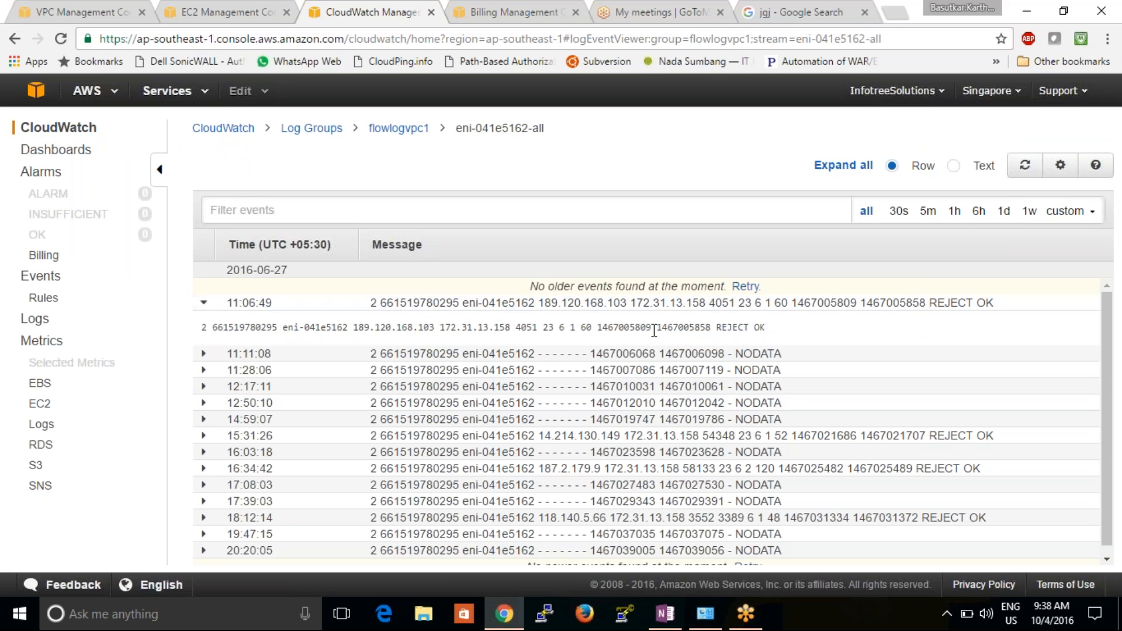
left_click_drag(652, 328, 596, 326)
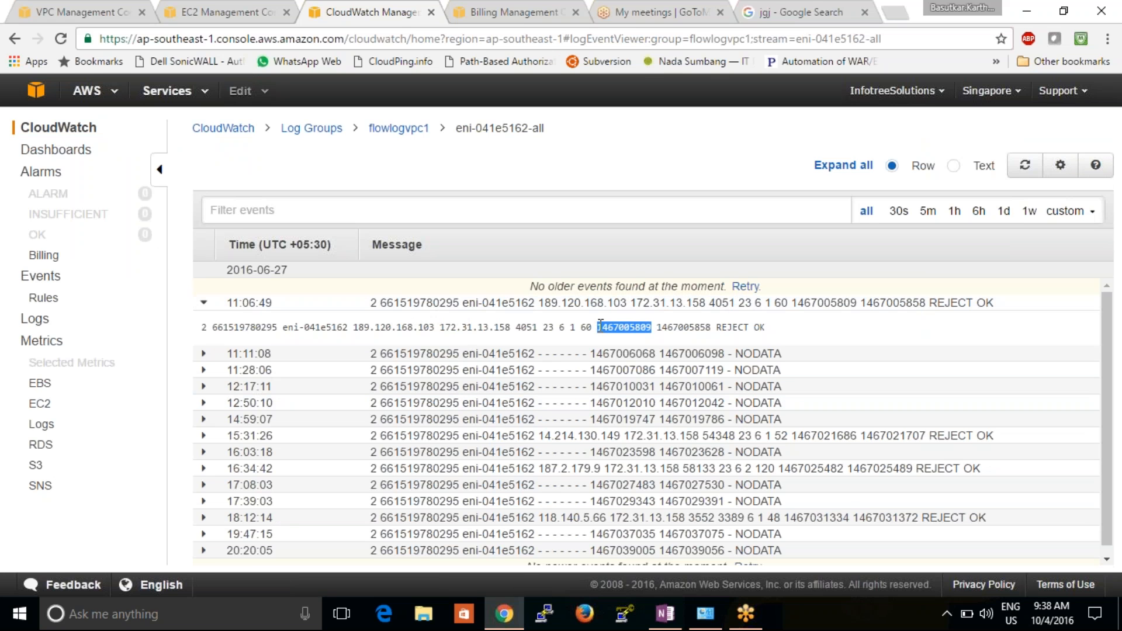
double_click(435, 328)
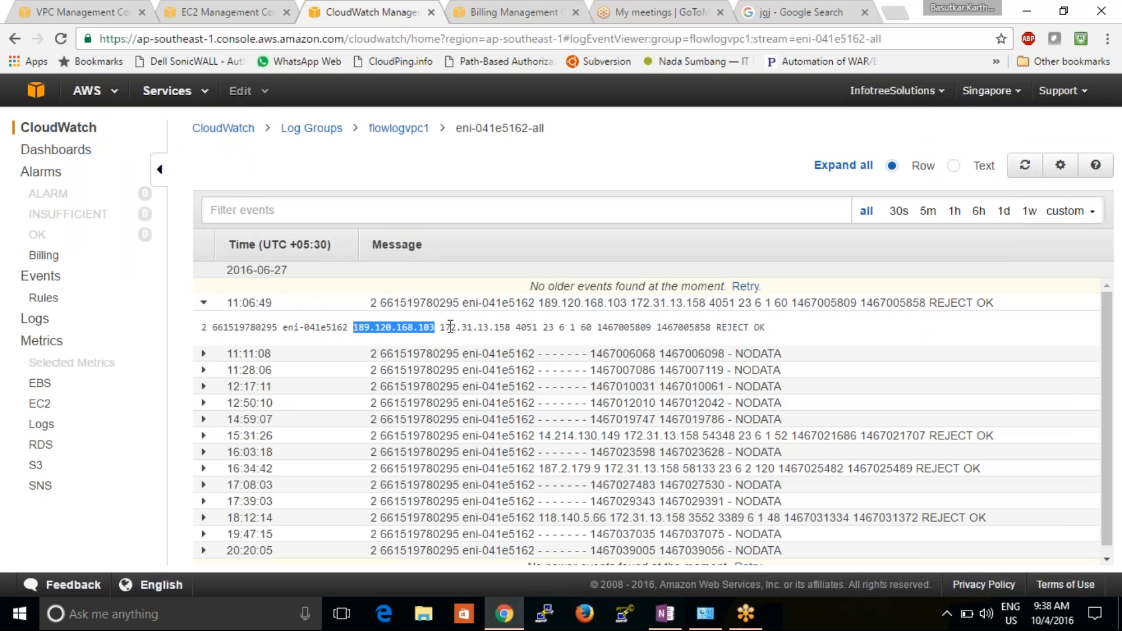
left_click_drag(439, 327, 511, 326)
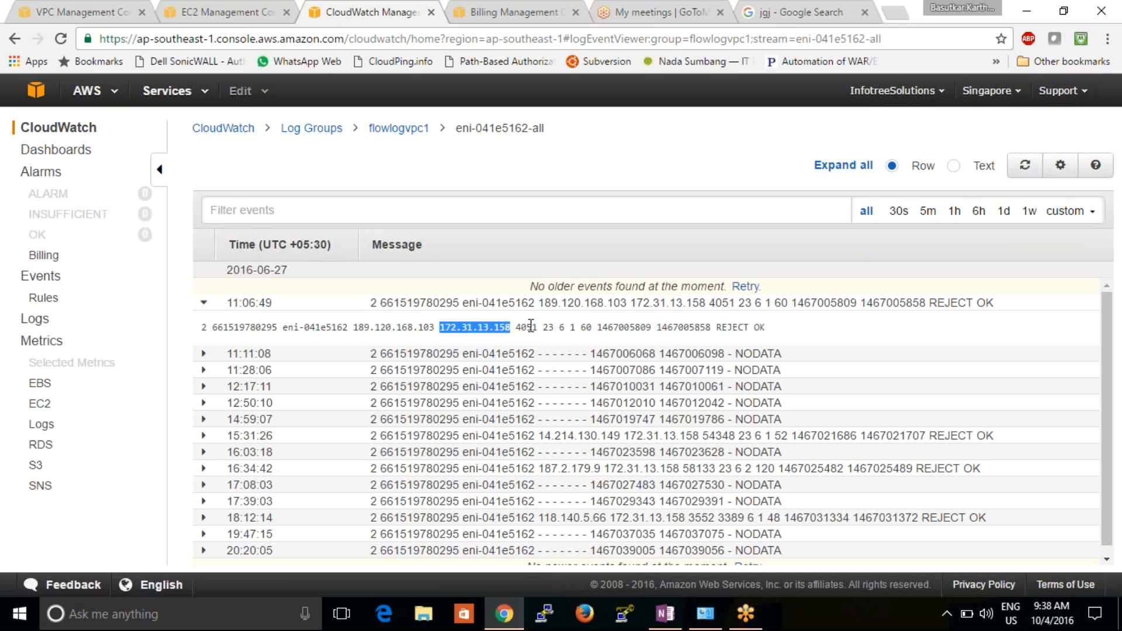
left_click_drag(711, 326, 748, 326)
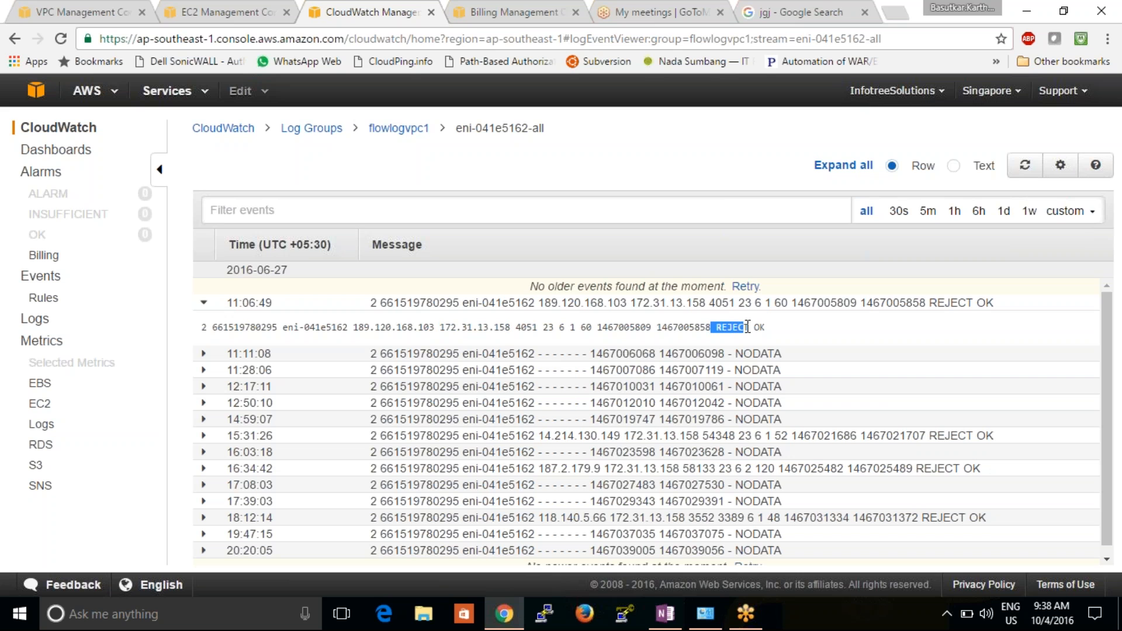
left_click(819, 337)
View the per-instance EC2 metric graph of CPUCreditBalance for demo2exe2.clictest.com, and deselect the metric
left_click(46, 345)
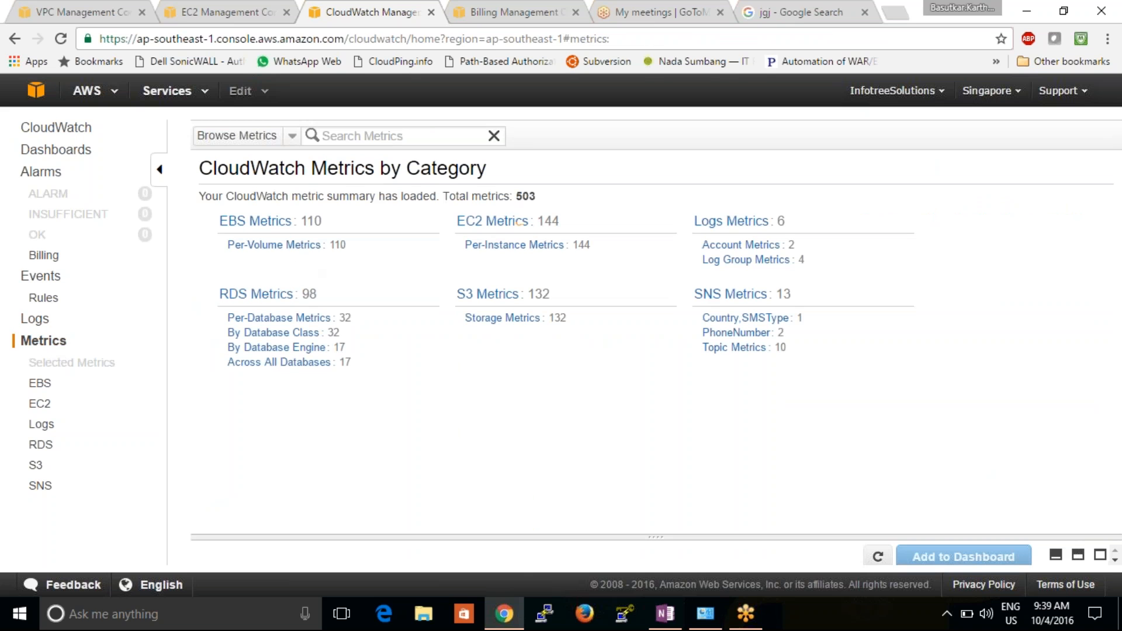
left_click(519, 246)
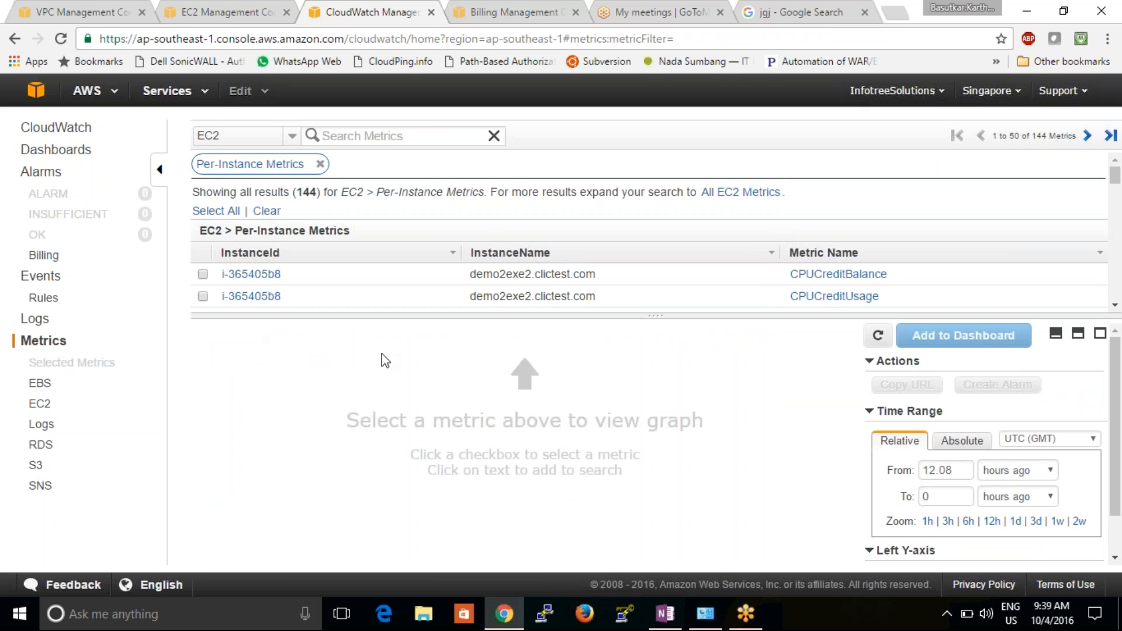
left_click(202, 275)
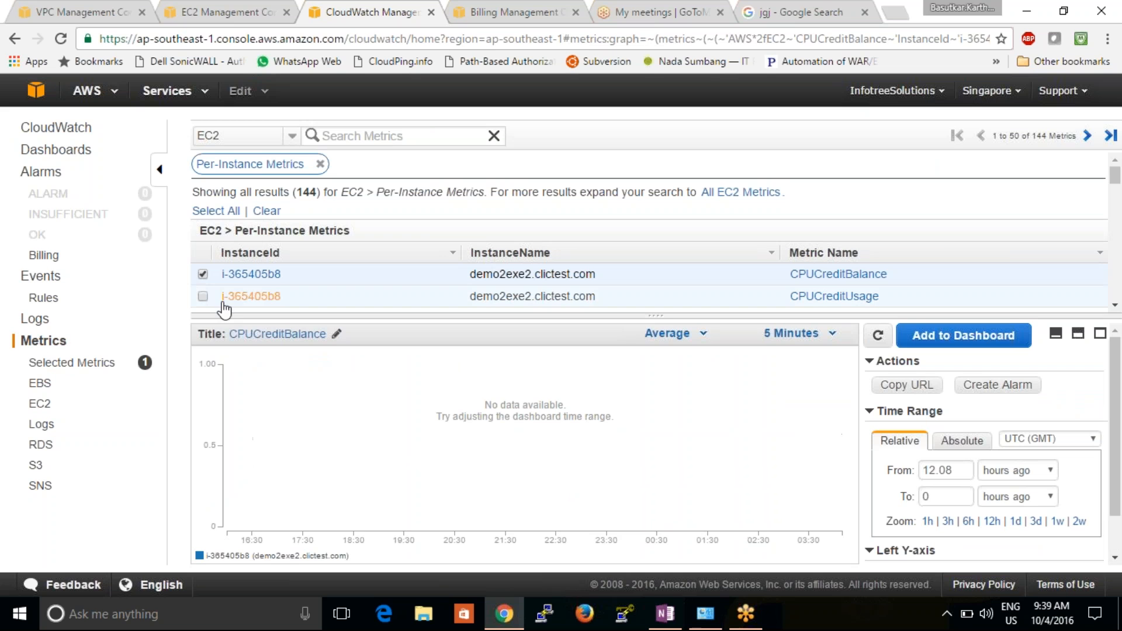
left_click(202, 275)
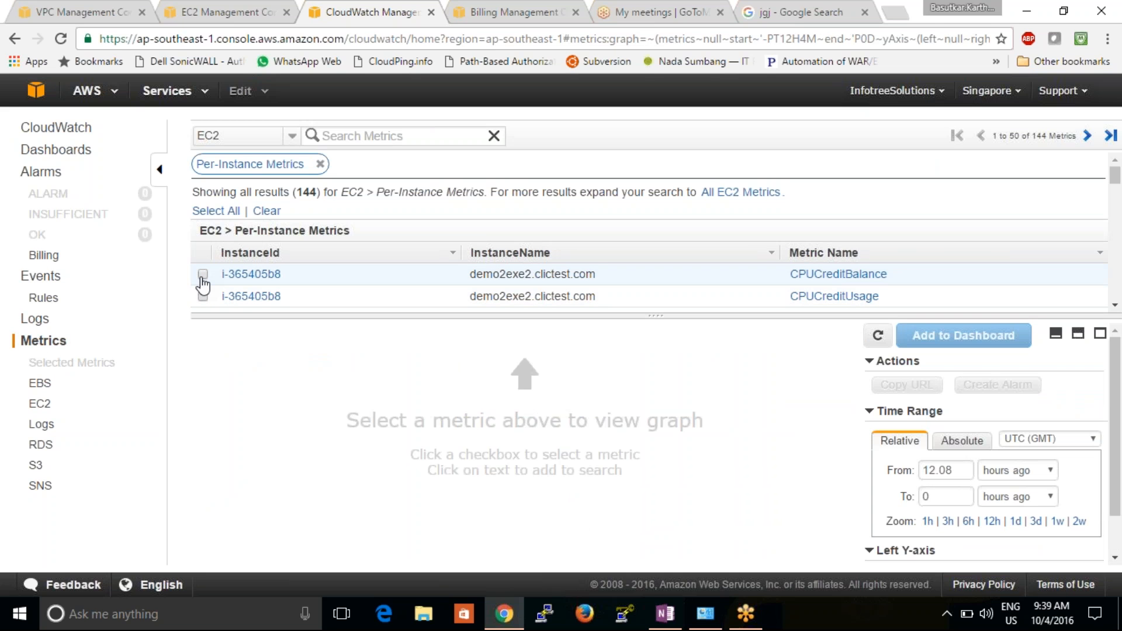